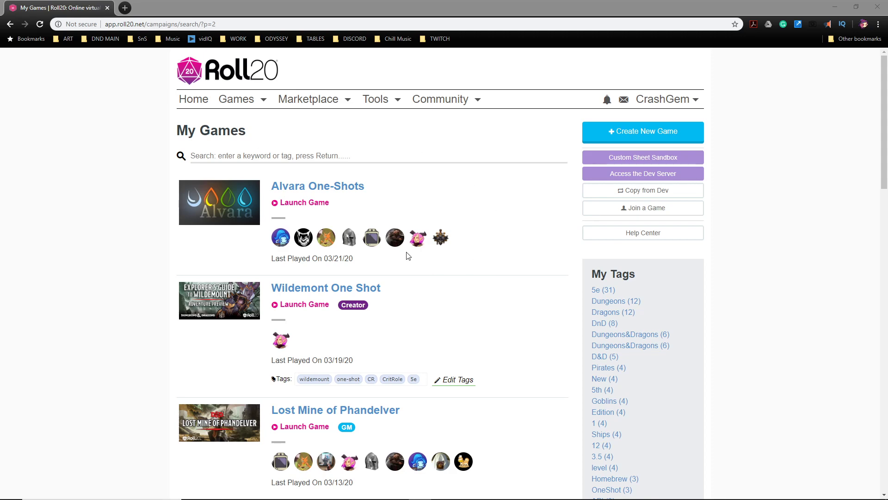
Find the Testing Server game in the My Games list and launch it
{"action": "scroll", "coordinate": [291, 213], "scroll_direction": "down", "scroll_amount": 5}
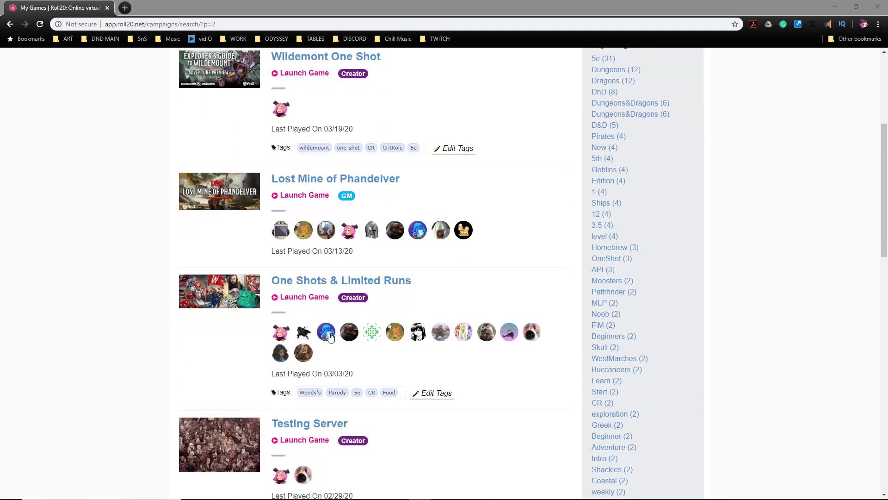
{"action": "scroll", "coordinate": [330, 324], "scroll_direction": "up", "scroll_amount": 5}
{"action": "scroll", "coordinate": [342, 245], "scroll_direction": "down", "scroll_amount": 5}
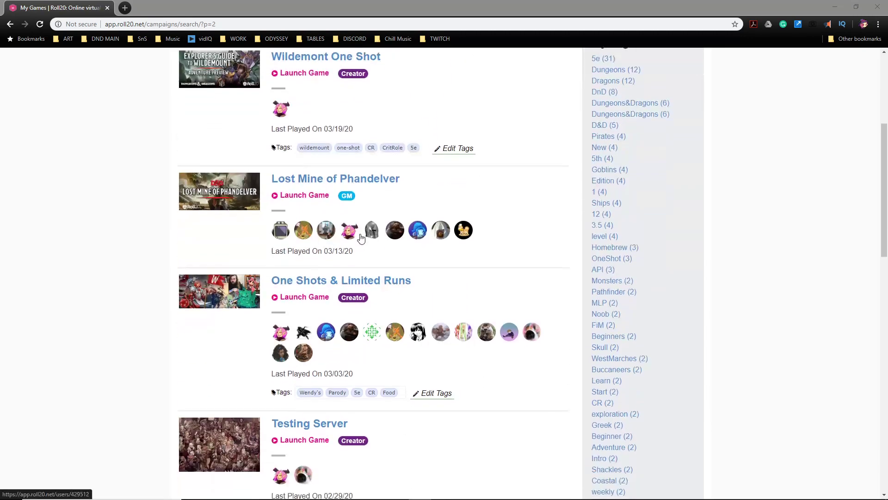
{"action": "scroll", "coordinate": [361, 238], "scroll_direction": "down", "scroll_amount": 3}
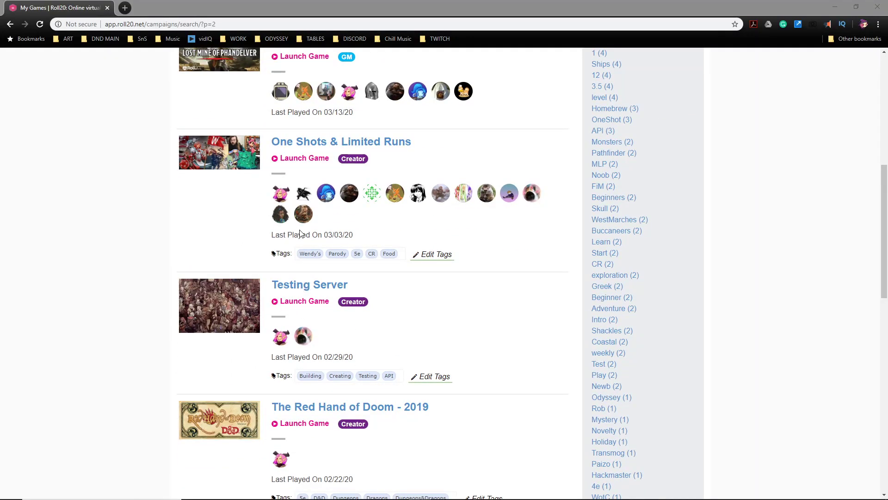
{"action": "scroll", "coordinate": [373, 303], "scroll_direction": "up", "scroll_amount": 4}
{"action": "scroll", "coordinate": [373, 304], "scroll_direction": "down", "scroll_amount": 4}
{"action": "left_click", "coordinate": [303, 302]}
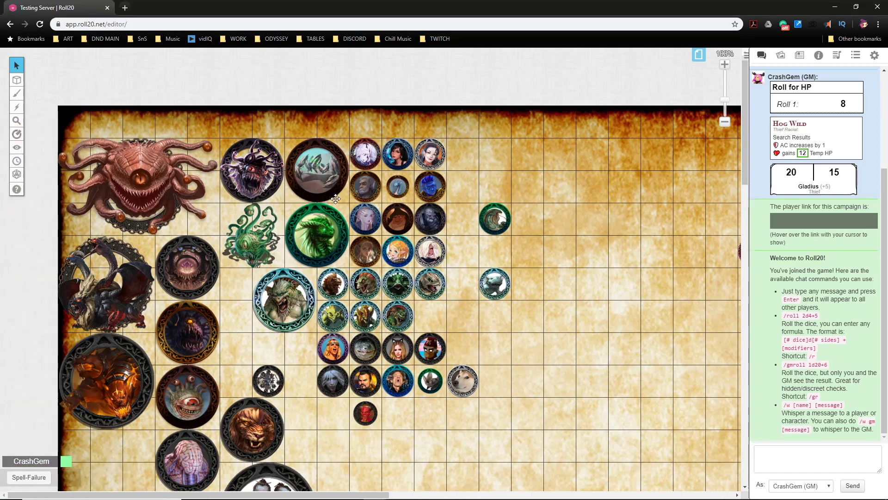
{"action": "left_click_drag", "start_coordinate": [590, 281], "coordinate": [457, 231]}
{"action": "scroll", "coordinate": [451, 230], "scroll_direction": "down", "scroll_amount": 1}
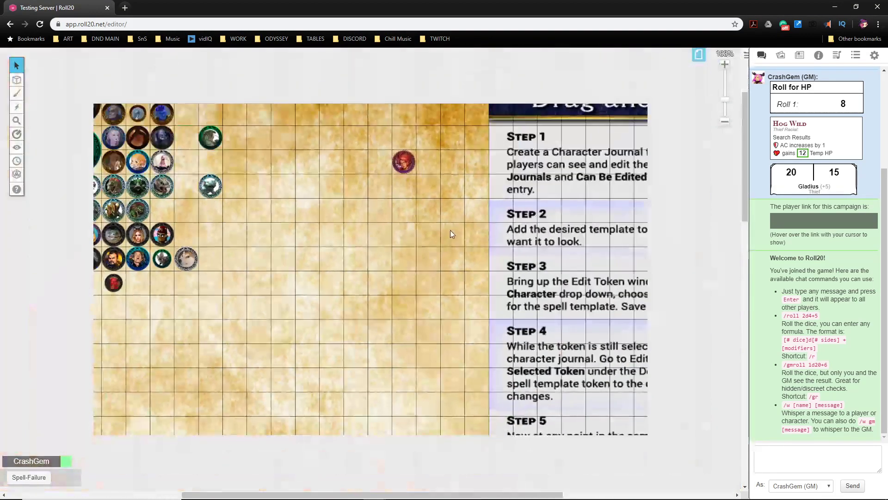
{"action": "left_click_drag", "start_coordinate": [365, 244], "coordinate": [491, 240]}
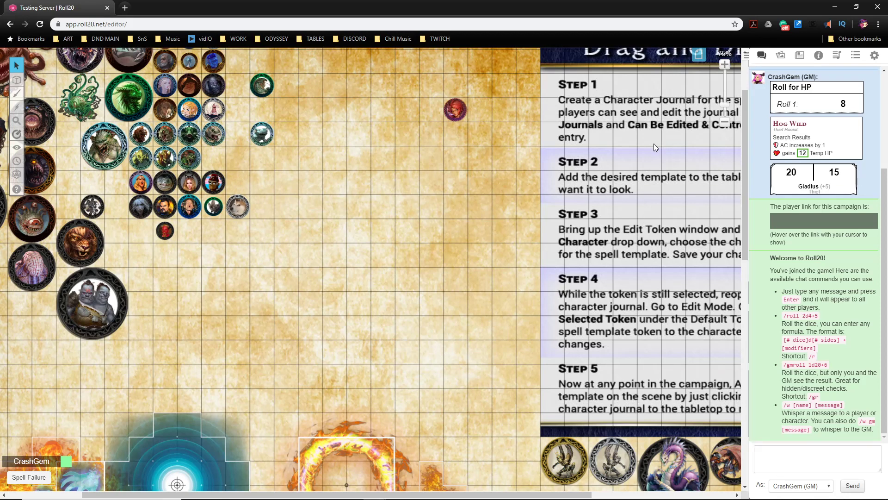
{"action": "left_click_drag", "start_coordinate": [314, 186], "coordinate": [459, 270]}
{"action": "left_click_drag", "start_coordinate": [666, 288], "coordinate": [324, 200]}
{"action": "left_click_drag", "start_coordinate": [451, 163], "coordinate": [577, 190]}
Duplicate the 50x50 Normal page and place the copy between Fort Crabclaw and Ship Bone Maiden
{"action": "left_click", "coordinate": [698, 55]}
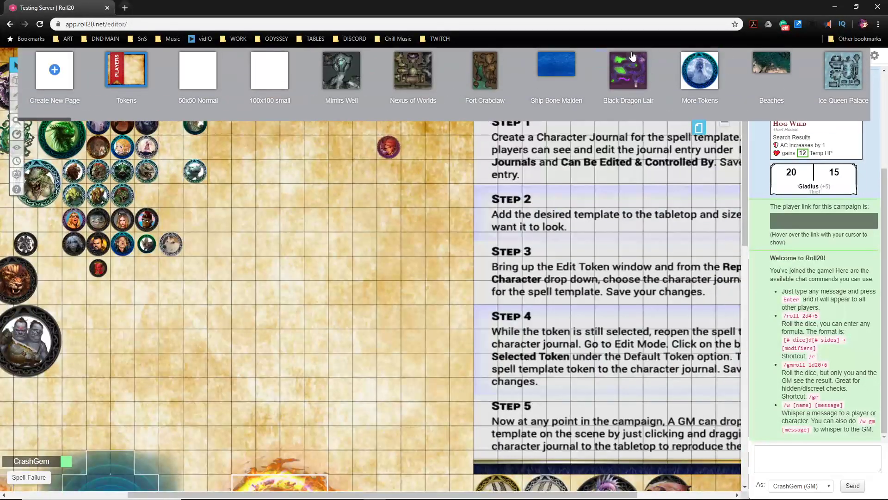
{"action": "mouse_move", "coordinate": [68, 117]}
{"action": "left_mouse_down"}
{"action": "mouse_move", "coordinate": [84, 124]}
{"action": "mouse_move", "coordinate": [67, 118]}
{"action": "left_mouse_up"}
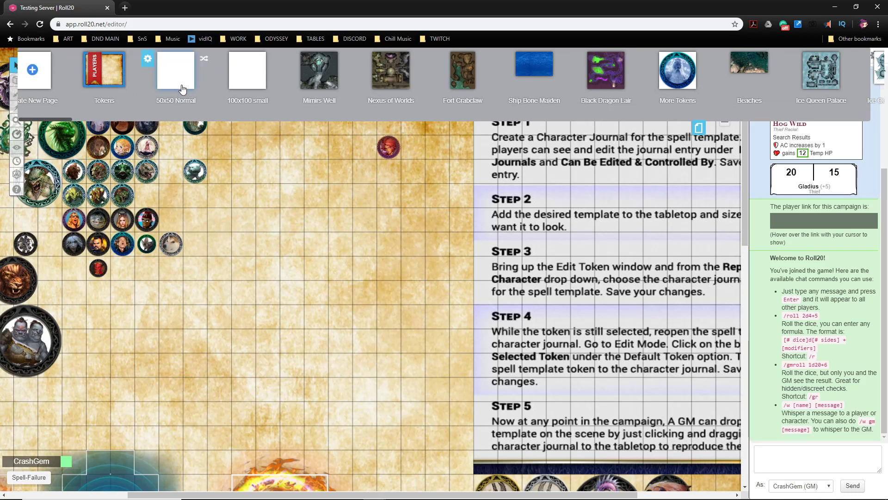
{"action": "left_click", "coordinate": [205, 60]}
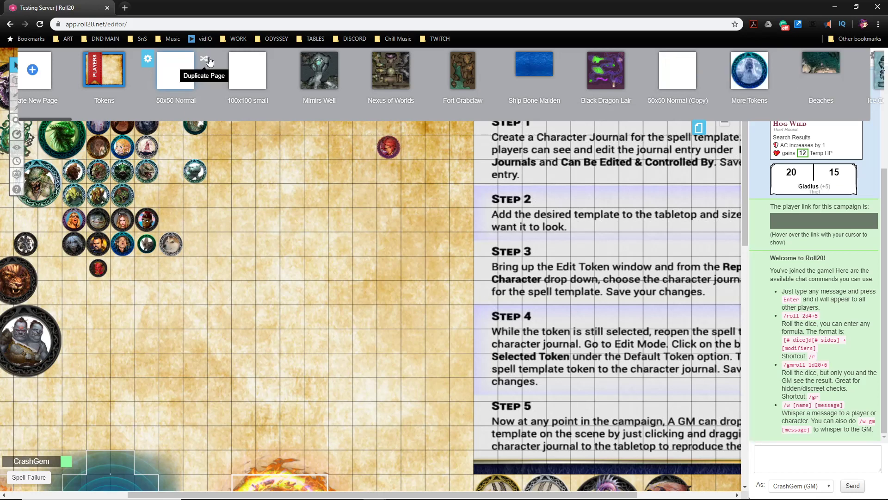
{"action": "left_click_drag", "start_coordinate": [677, 80], "coordinate": [543, 121]}
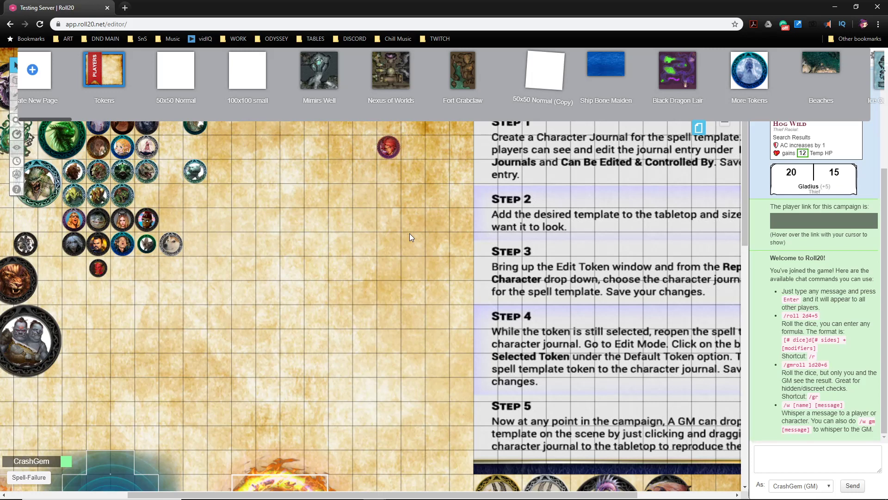
Review the size, scale, grid and dynamic lighting settings of the duplicated 50x50 Normal page
{"action": "mouse_move", "coordinate": [520, 72]}
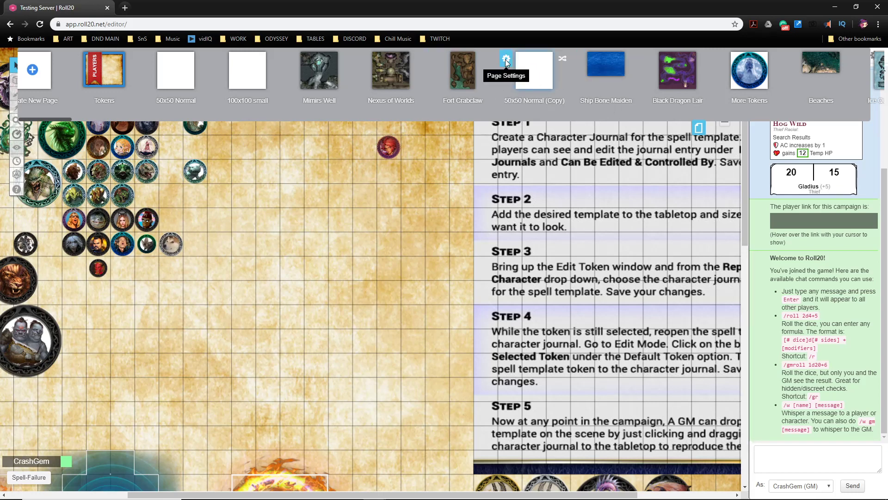
{"action": "left_click", "coordinate": [506, 58]}
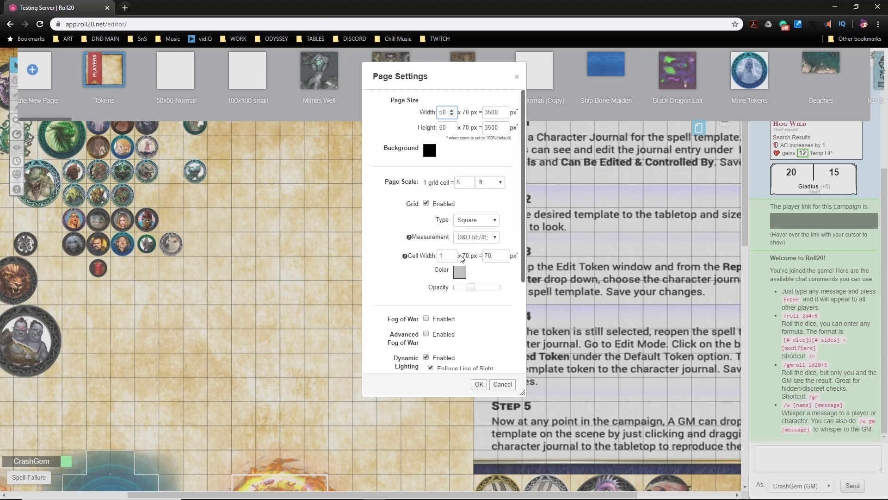
{"action": "scroll", "coordinate": [463, 249], "scroll_direction": "down", "scroll_amount": 3}
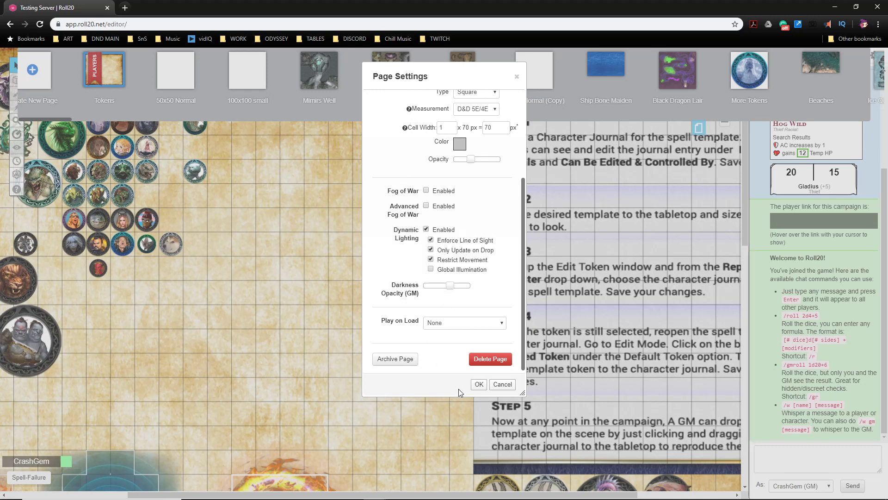
{"action": "left_click", "coordinate": [478, 384]}
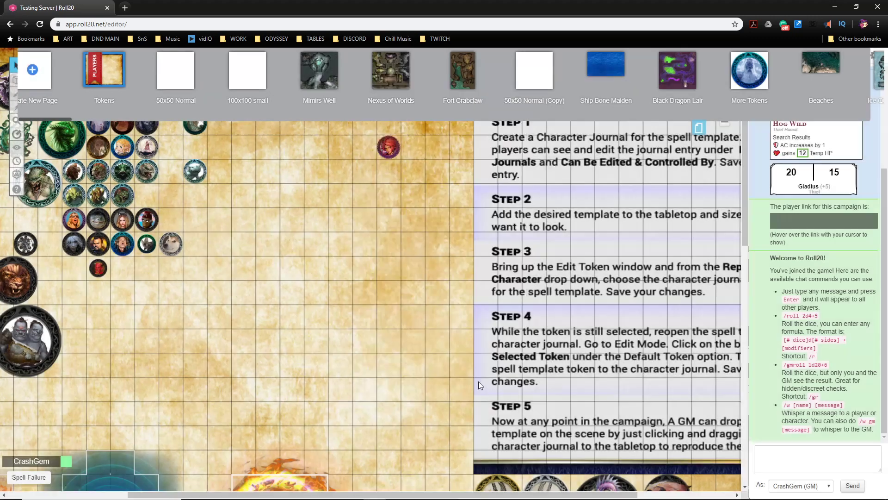
Rename the duplicated page as DF Sewers and open it
{"action": "left_click", "coordinate": [541, 100]}
{"action": "triple_click", "coordinate": [540, 98]}
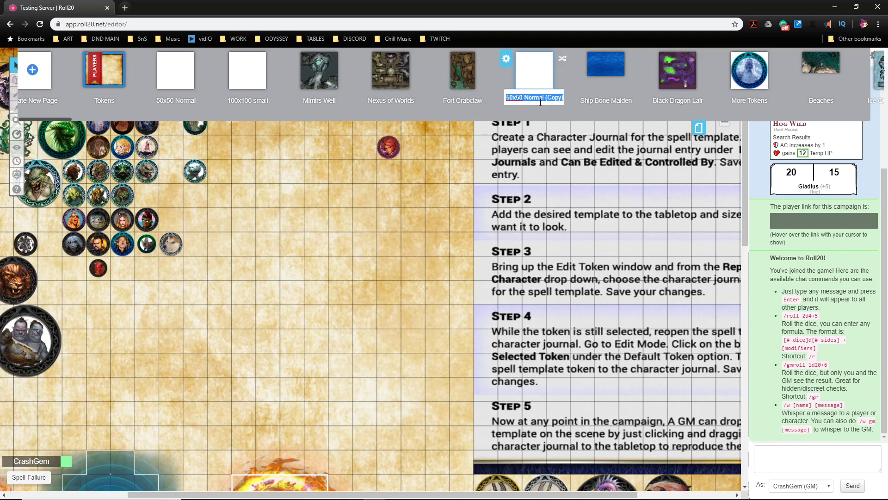
{"action": "type", "text": "DF Sewers"}
{"action": "key", "text": "Return"}
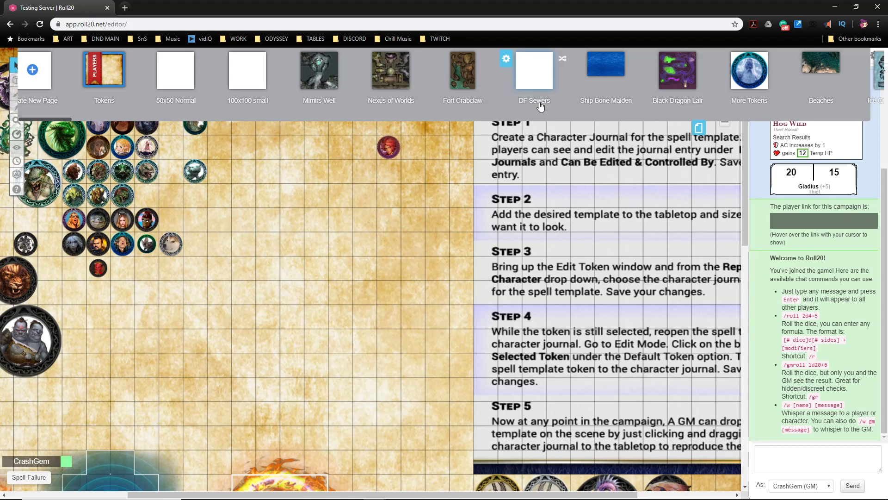
{"action": "left_click", "coordinate": [535, 72]}
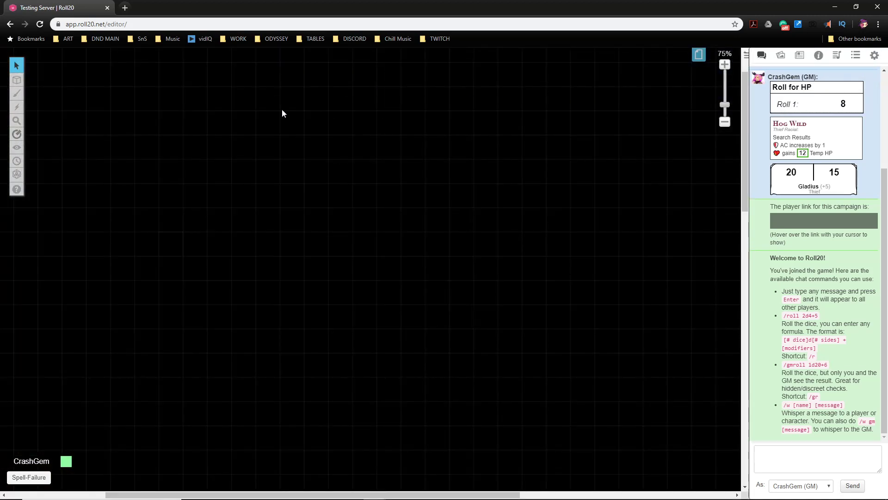
Place the sewer map image on the blank DF Sewers page, left of its centre
{"action": "scroll", "coordinate": [267, 173], "scroll_direction": "down", "scroll_amount": 5}
{"action": "scroll", "coordinate": [273, 178], "scroll_direction": "up", "scroll_amount": 3}
{"action": "left_click_drag", "start_coordinate": [420, 320], "coordinate": [378, 246]}
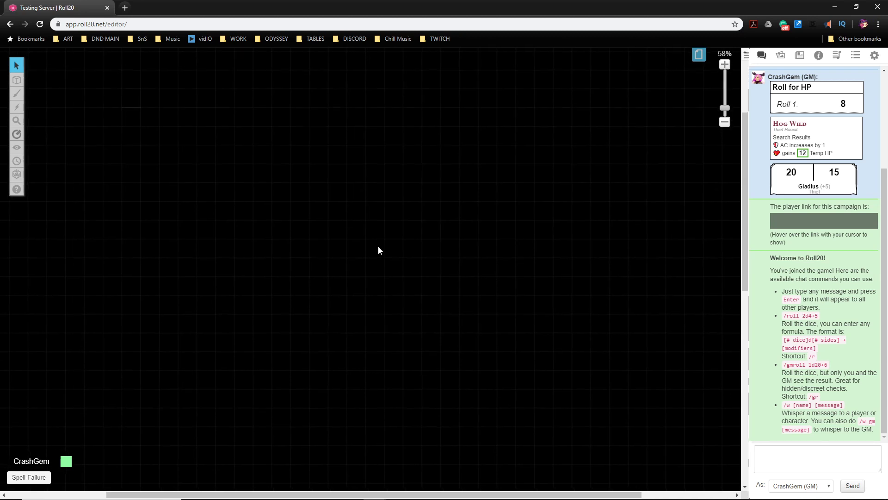
{"action": "scroll", "coordinate": [379, 249], "scroll_direction": "down", "scroll_amount": 3}
{"action": "scroll", "coordinate": [363, 303], "scroll_direction": "down", "scroll_amount": 2}
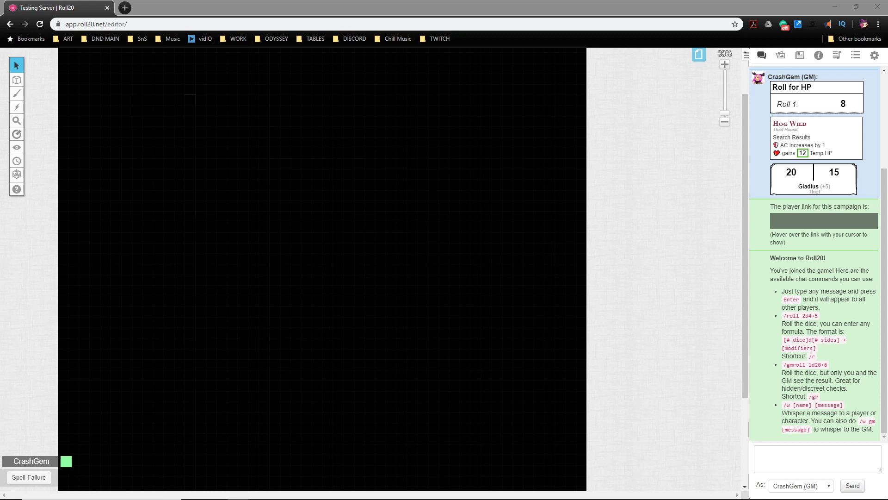
{"action": "left_click_drag", "start_coordinate": [768, 125], "coordinate": [257, 216]}
{"action": "left_click_drag", "start_coordinate": [257, 217], "coordinate": [272, 284]}
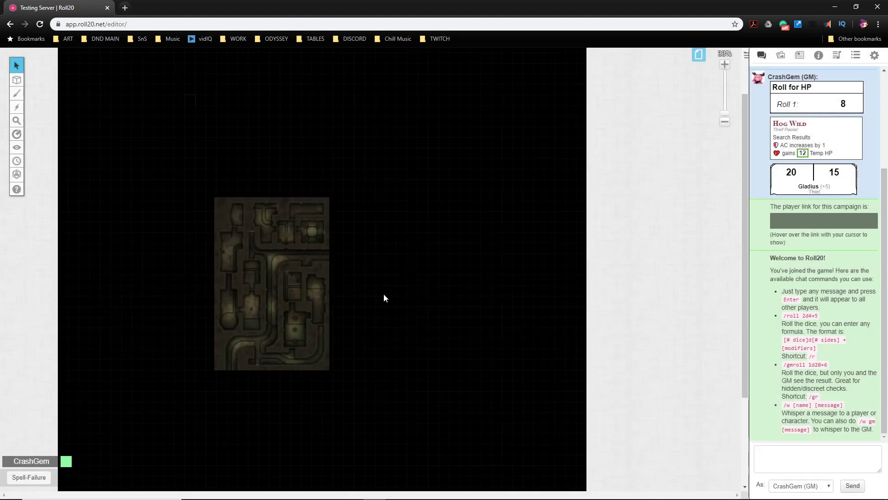
Reposition the sewer map nearer to the page's upper edge
{"action": "left_click", "coordinate": [281, 306]}
{"action": "left_click_drag", "start_coordinate": [281, 305], "coordinate": [251, 202]}
{"action": "scroll", "coordinate": [252, 221], "scroll_direction": "up", "scroll_amount": 4}
{"action": "left_click_drag", "start_coordinate": [313, 279], "coordinate": [335, 292]}
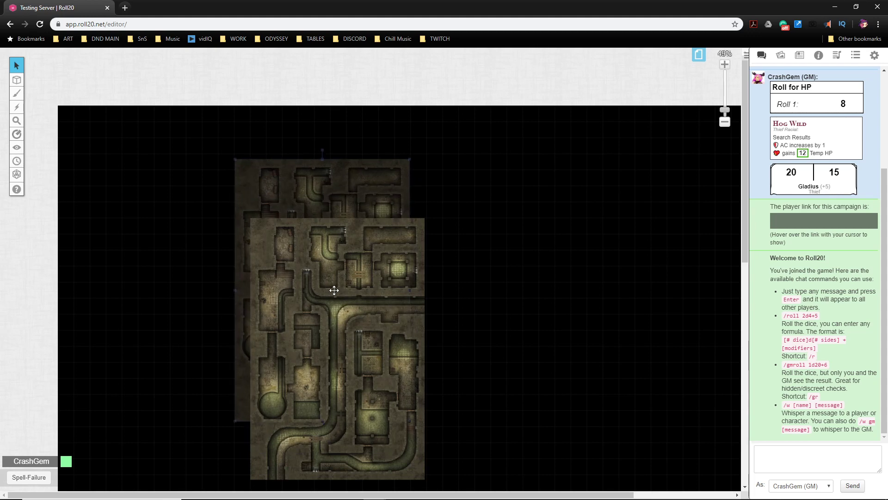
Examine the placed sewer map closely, from its upper rooms down to its lower channels
{"action": "scroll", "coordinate": [338, 351], "scroll_direction": "up", "scroll_amount": 3}
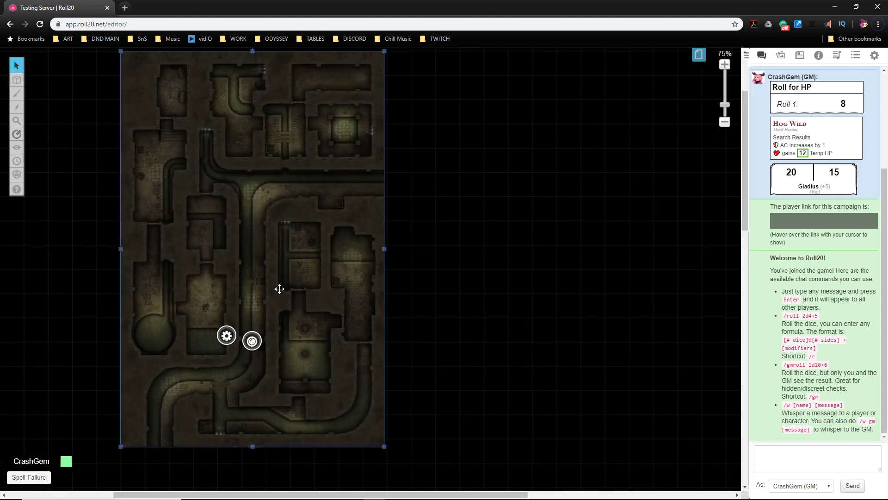
{"action": "scroll", "coordinate": [296, 294], "scroll_direction": "down", "scroll_amount": 1}
{"action": "left_click_drag", "start_coordinate": [384, 343], "coordinate": [400, 290]}
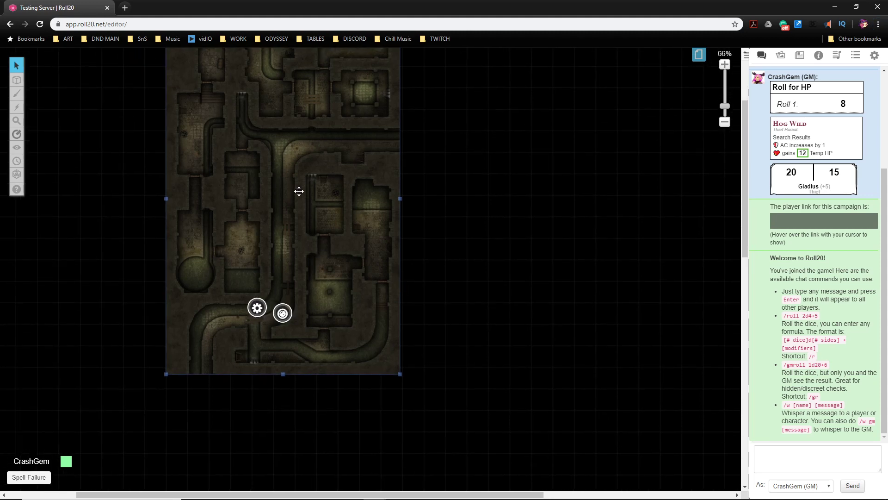
{"action": "left_click_drag", "start_coordinate": [299, 191], "coordinate": [317, 301]}
{"action": "scroll", "coordinate": [278, 319], "scroll_direction": "up", "scroll_amount": 2}
{"action": "left_click_drag", "start_coordinate": [314, 331], "coordinate": [322, 286]}
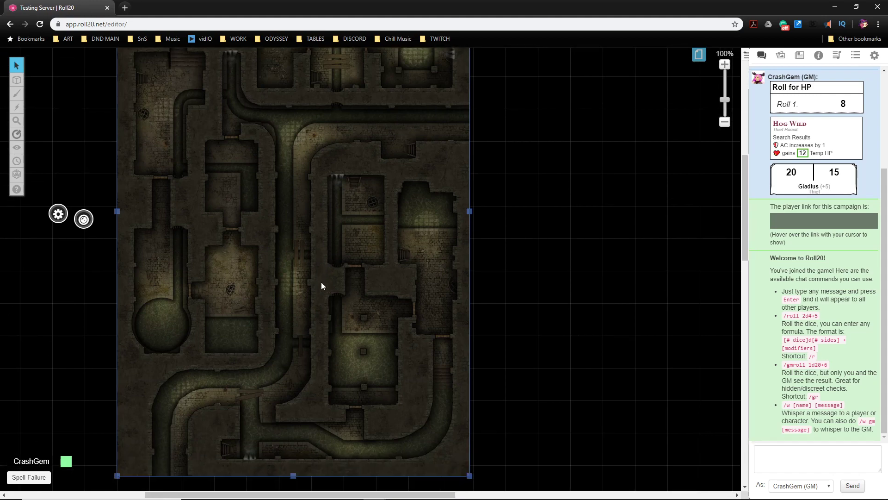
{"action": "scroll", "coordinate": [265, 327], "scroll_direction": "up", "scroll_amount": 3}
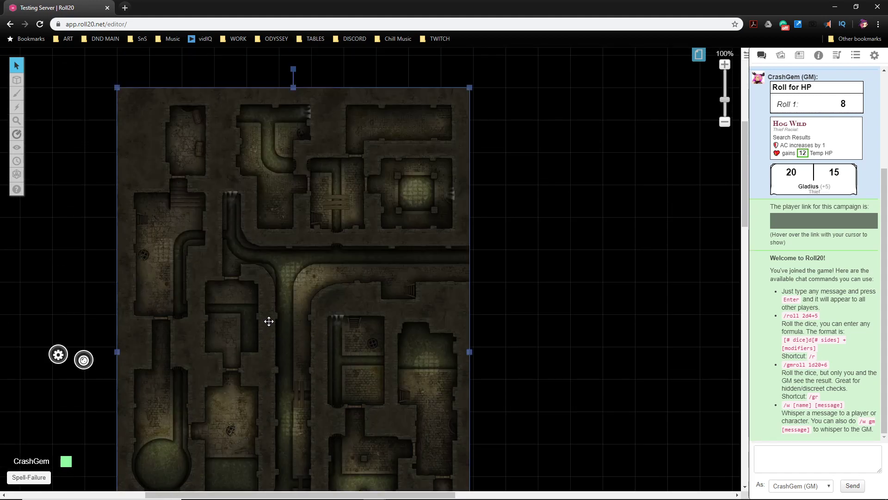
{"action": "scroll", "coordinate": [266, 327], "scroll_direction": "down", "scroll_amount": 2}
{"action": "scroll", "coordinate": [268, 323], "scroll_direction": "down", "scroll_amount": 2}
{"action": "scroll", "coordinate": [269, 321], "scroll_direction": "down", "scroll_amount": 2}
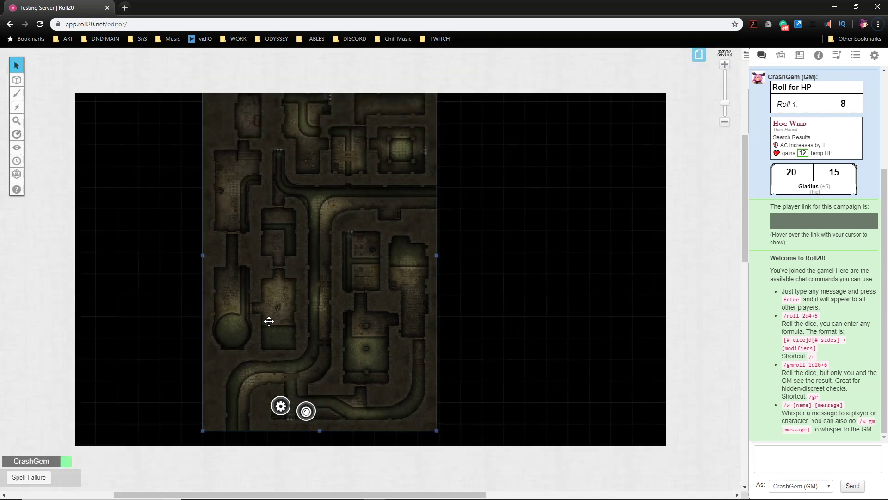
Set the sewer map's dimensions in units to 20 wide by 40 high
{"action": "right_click", "coordinate": [267, 262]}
{"action": "mouse_move", "coordinate": [278, 261]}
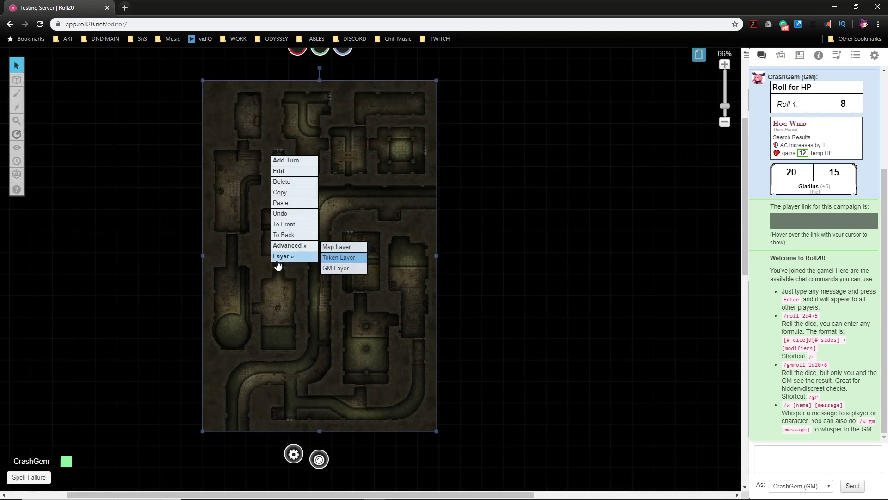
{"action": "mouse_move", "coordinate": [299, 246]}
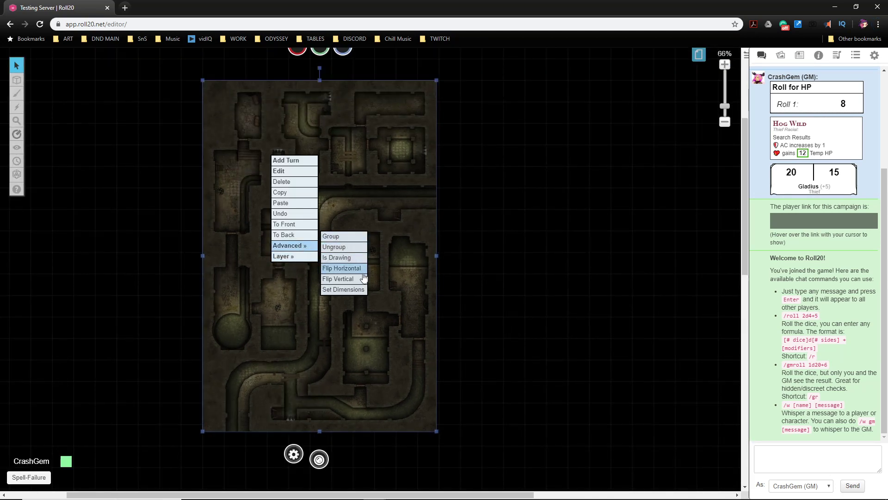
{"action": "left_click", "coordinate": [360, 290]}
{"action": "left_click", "coordinate": [407, 260]}
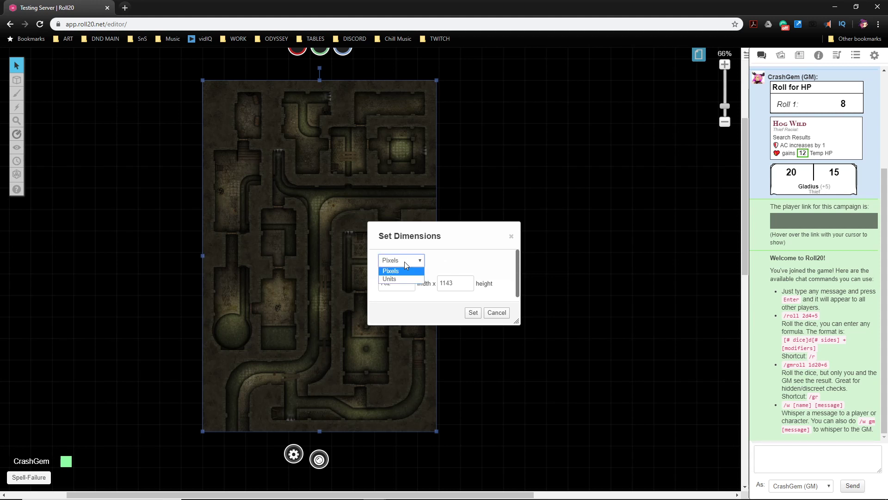
{"action": "left_click", "coordinate": [408, 279]}
{"action": "left_click", "coordinate": [399, 282]}
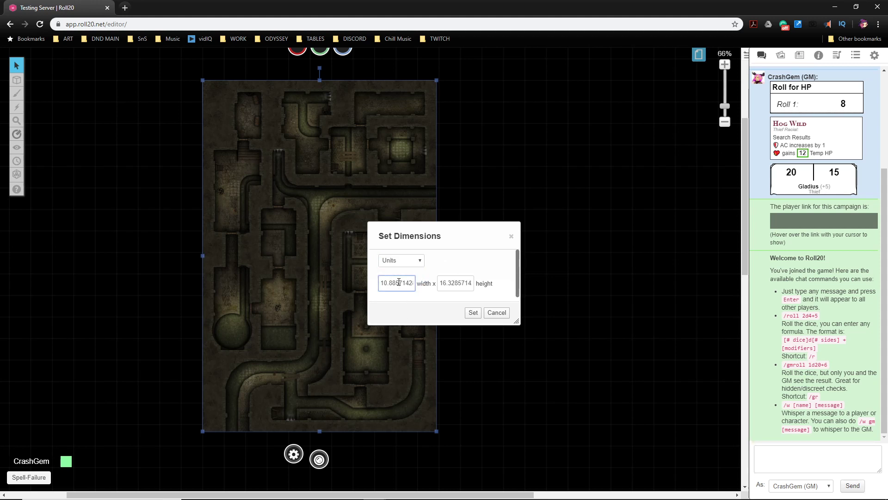
{"action": "double_click", "coordinate": [399, 282]}
{"action": "type", "text": "20"}
{"action": "key", "text": "Tab"}
{"action": "type", "text": "30"}
{"action": "left_click", "coordinate": [473, 312]}
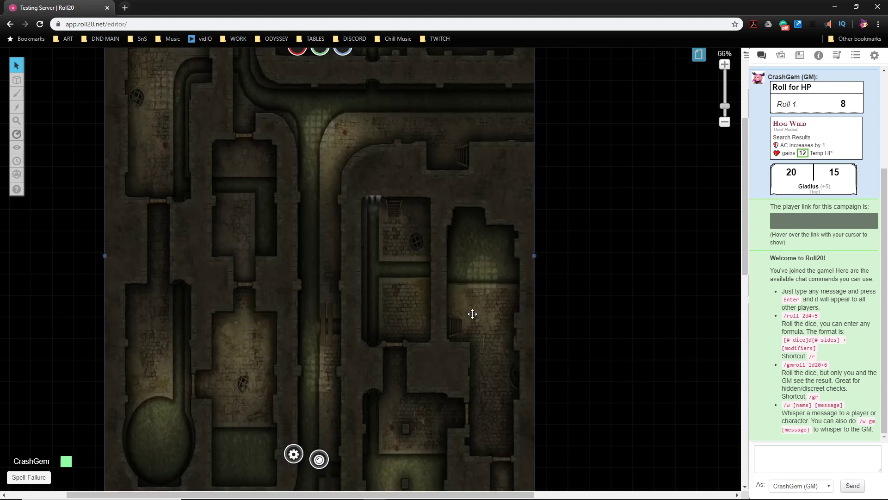
Set the sewer map's dimensions in units to 20 wide by 30 high
{"action": "scroll", "coordinate": [371, 282], "scroll_direction": "down", "scroll_amount": 3}
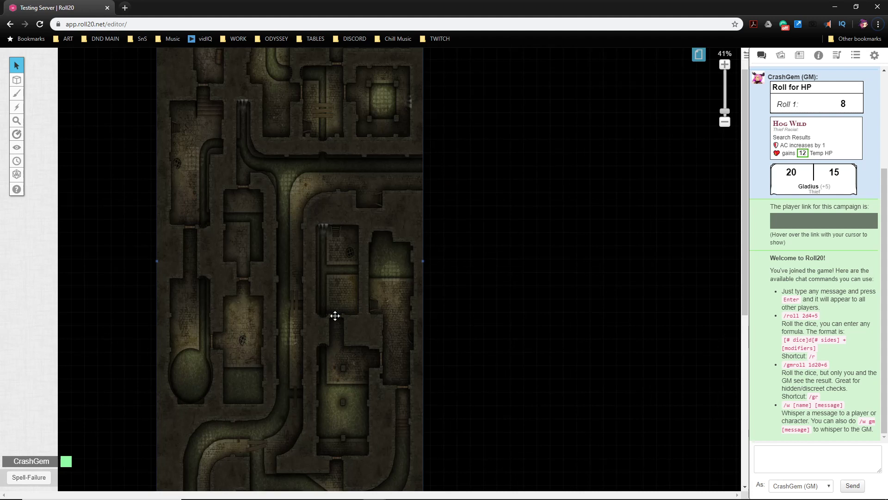
{"action": "right_click", "coordinate": [335, 315]}
{"action": "mouse_move", "coordinate": [353, 299]}
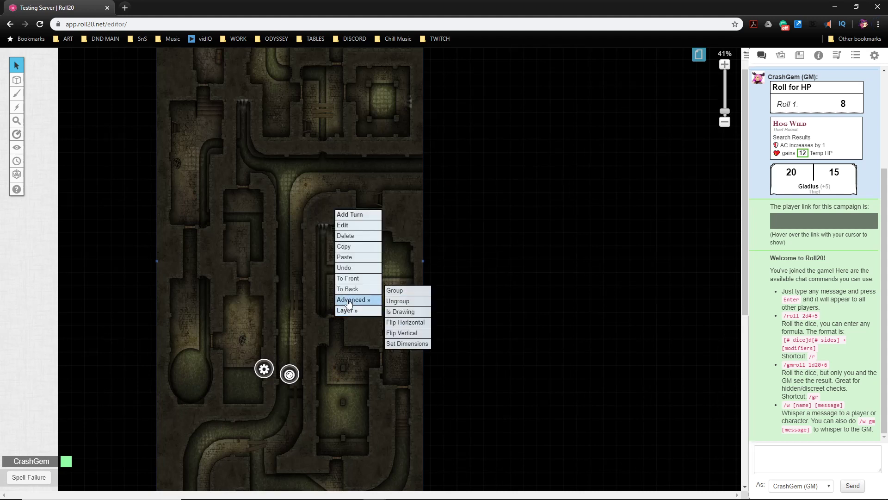
{"action": "left_click", "coordinate": [407, 343]}
{"action": "left_click", "coordinate": [411, 260]}
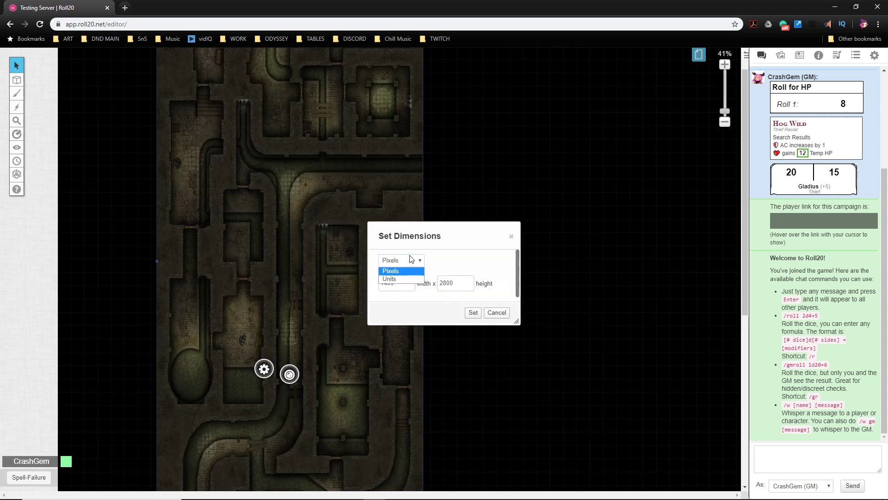
{"action": "left_click", "coordinate": [397, 279]}
{"action": "left_click_drag", "start_coordinate": [446, 283], "coordinate": [440, 280]}
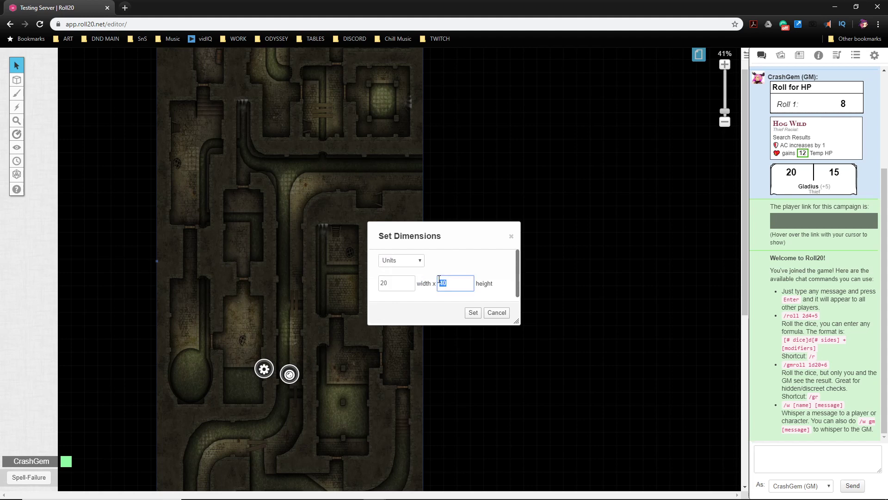
{"action": "type", "text": "30"}
{"action": "left_click", "coordinate": [472, 313]}
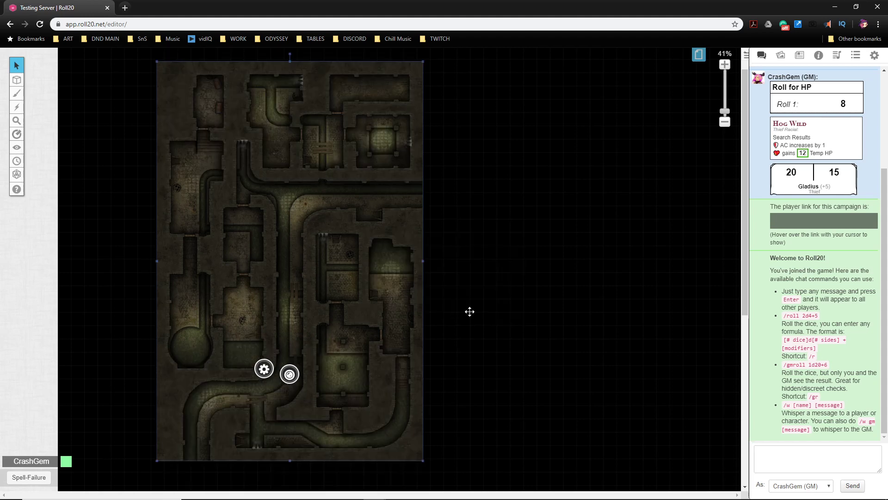
Reposition the resized sewer map so it sits centred across the page's width, clear of the page edges
{"action": "left_click", "coordinate": [307, 261]}
{"action": "left_click_drag", "start_coordinate": [307, 261], "coordinate": [405, 327]}
{"action": "scroll", "coordinate": [414, 296], "scroll_direction": "down", "scroll_amount": 2}
{"action": "left_click_drag", "start_coordinate": [255, 282], "coordinate": [276, 290]}
{"action": "left_click_drag", "start_coordinate": [289, 250], "coordinate": [301, 263]}
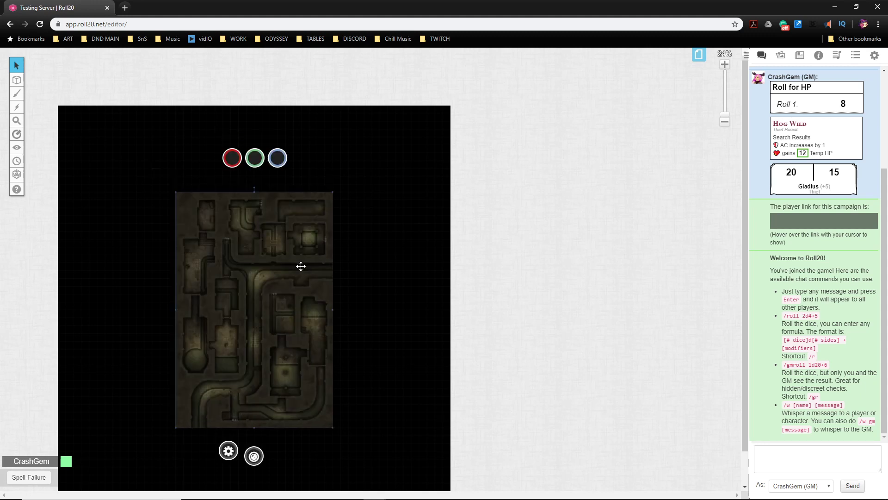
Move the sewer map image to the Map Layer
{"action": "right_click", "coordinate": [261, 321]}
{"action": "mouse_move", "coordinate": [275, 315]}
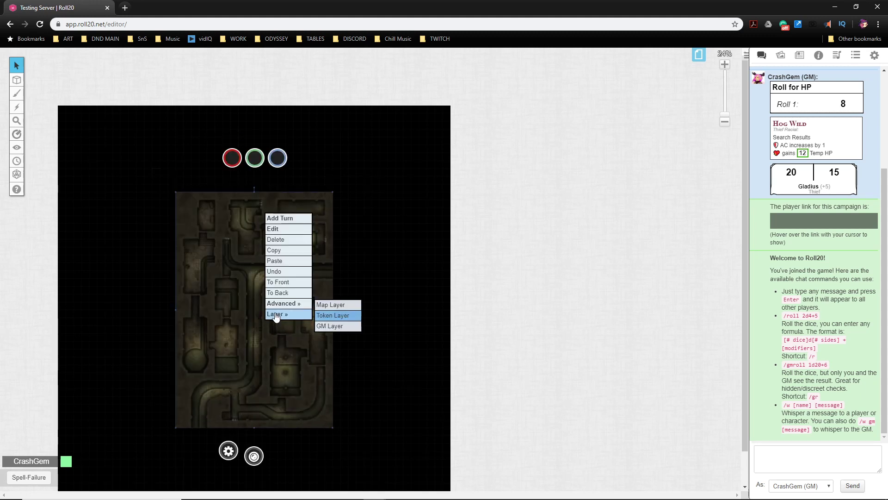
{"action": "left_click", "coordinate": [332, 304]}
Switch to the Dynamic Lighting layer and set up Draw Shape with a magenta outline, no fill and regular thickness
{"action": "scroll", "coordinate": [304, 320], "scroll_direction": "up", "scroll_amount": 5}
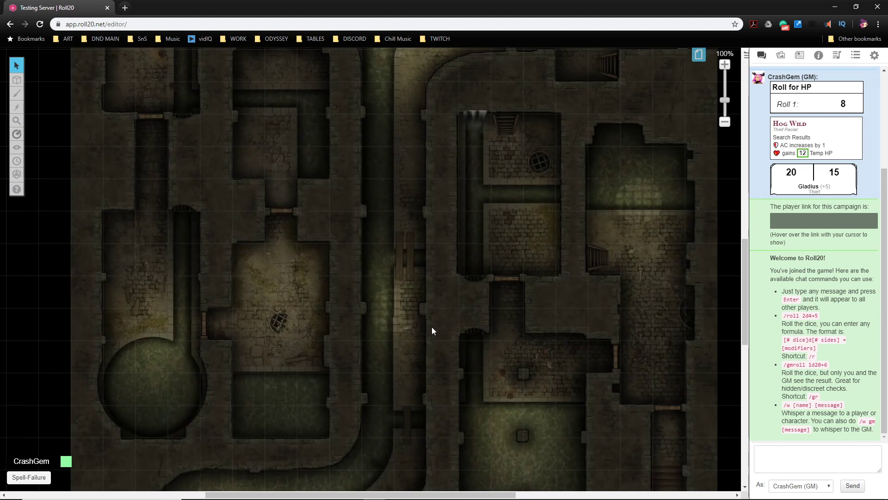
{"action": "scroll", "coordinate": [432, 327], "scroll_direction": "up", "scroll_amount": 5}
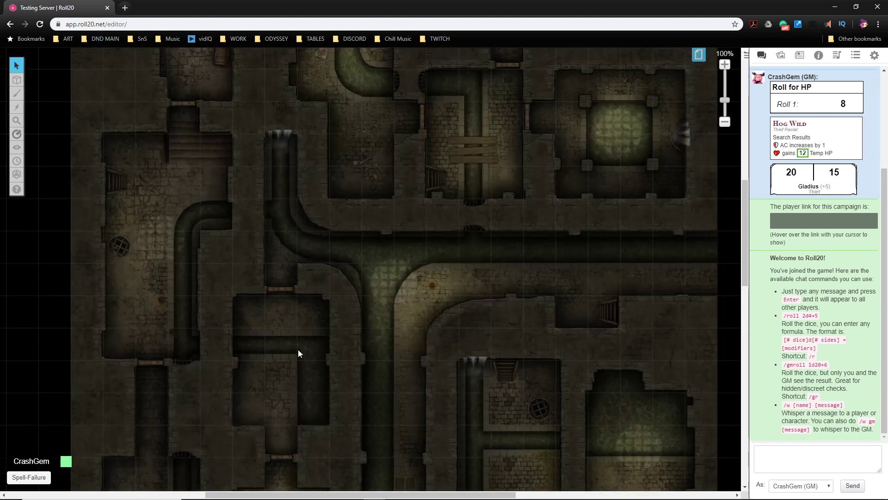
{"action": "left_click_drag", "start_coordinate": [188, 293], "coordinate": [137, 217]}
{"action": "scroll", "coordinate": [237, 276], "scroll_direction": "down", "scroll_amount": 3}
{"action": "scroll", "coordinate": [278, 296], "scroll_direction": "down", "scroll_amount": 2}
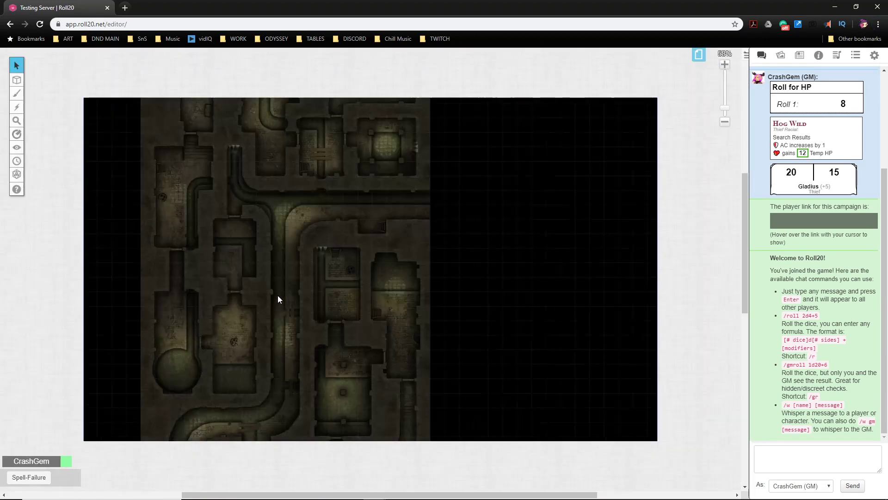
{"action": "mouse_move", "coordinate": [17, 94]}
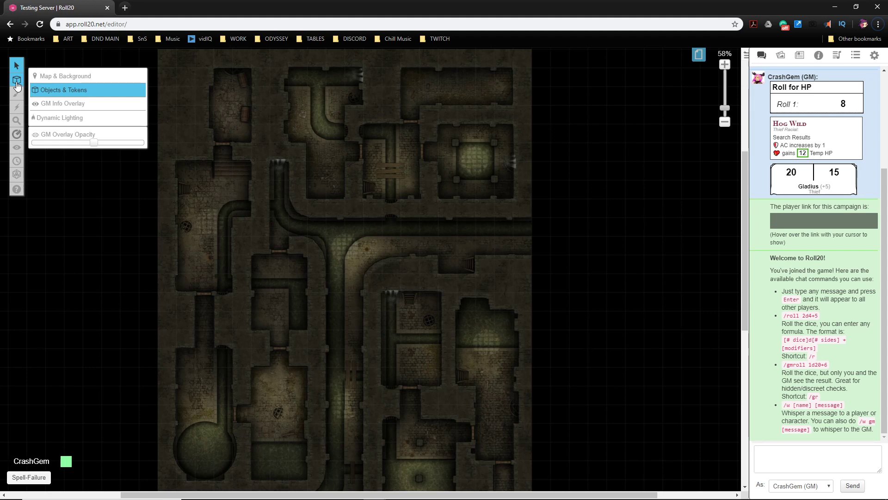
{"action": "left_click", "coordinate": [58, 120]}
{"action": "mouse_move", "coordinate": [18, 96]}
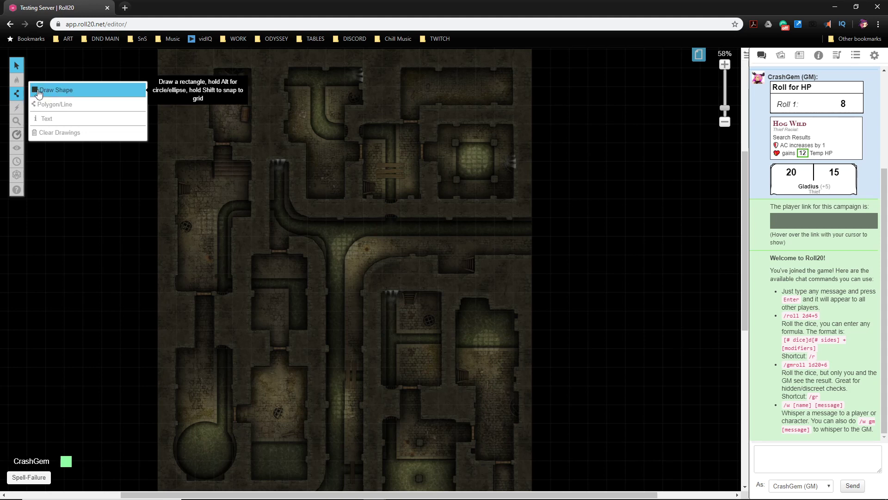
{"action": "left_click", "coordinate": [39, 92]}
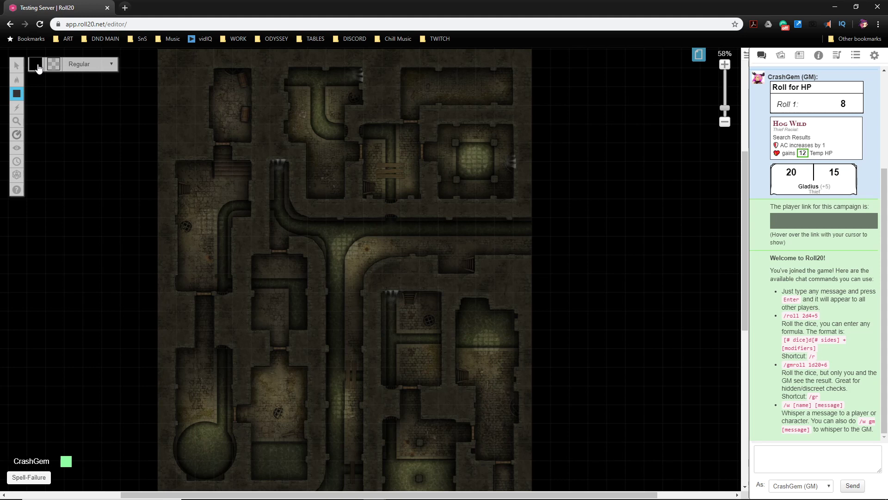
{"action": "left_click", "coordinate": [39, 68]}
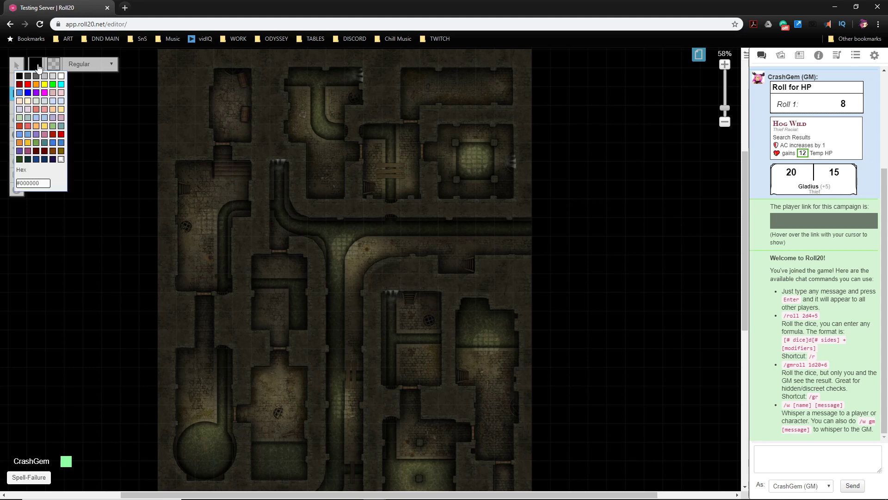
{"action": "left_click", "coordinate": [44, 92]}
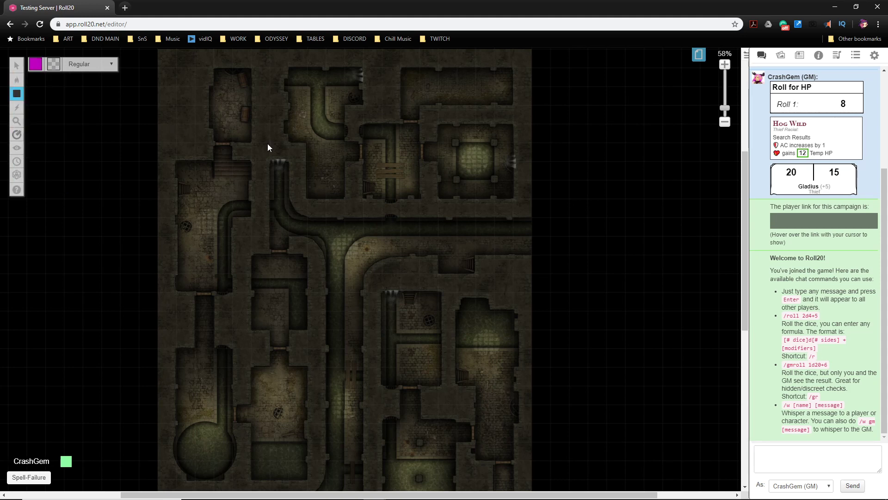
Draw a magenta dynamic lighting rectangle around the outer border of the sewer map
{"action": "scroll", "coordinate": [327, 177], "scroll_direction": "down", "scroll_amount": 5}
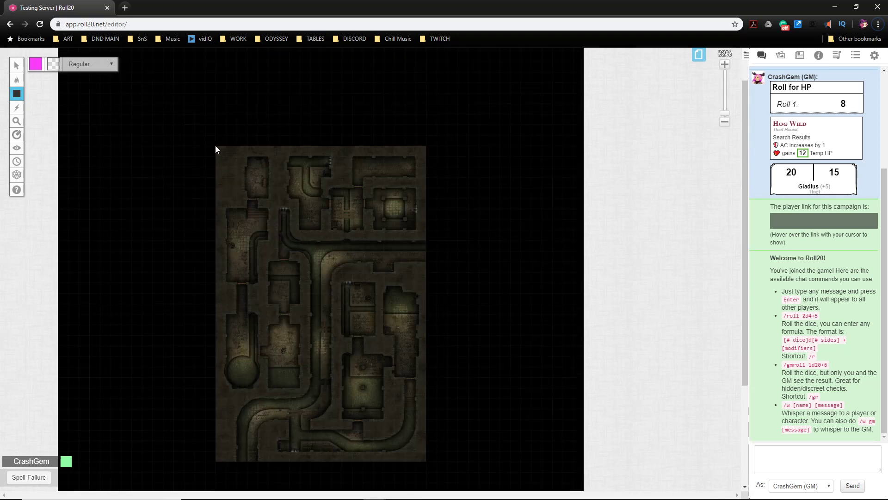
{"action": "left_click_drag", "start_coordinate": [215, 146], "coordinate": [426, 457]}
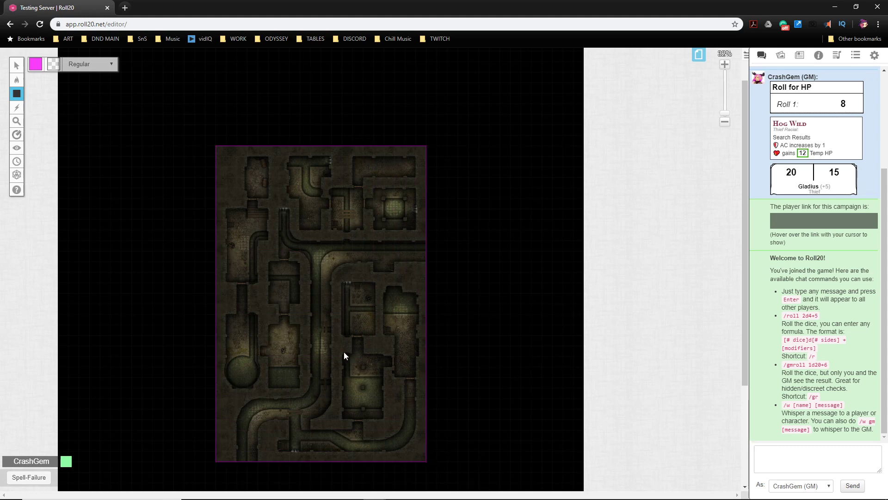
Examine the sewer map's rooms, channels and passages inside the boundary rectangle, from its lower end to its upper area
{"action": "scroll", "coordinate": [344, 352], "scroll_direction": "up", "scroll_amount": 5}
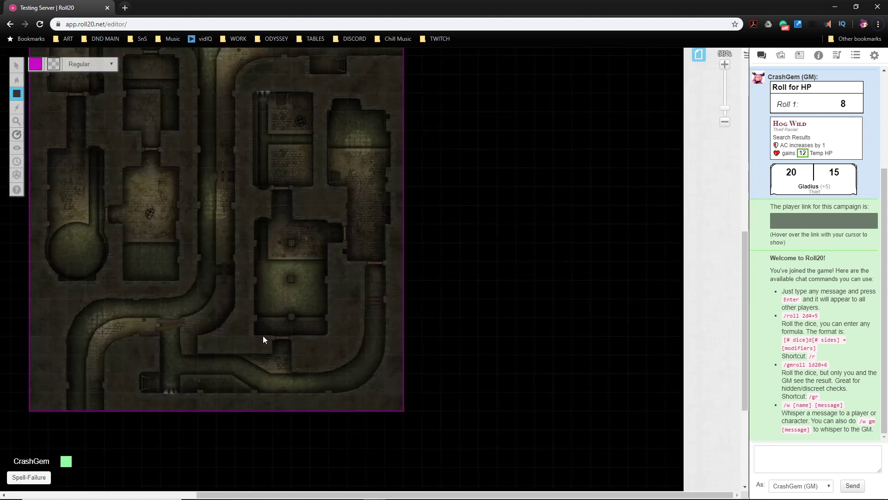
{"action": "left_click_drag", "start_coordinate": [432, 495], "coordinate": [359, 494]}
{"action": "scroll", "coordinate": [381, 395], "scroll_direction": "up", "scroll_amount": 3}
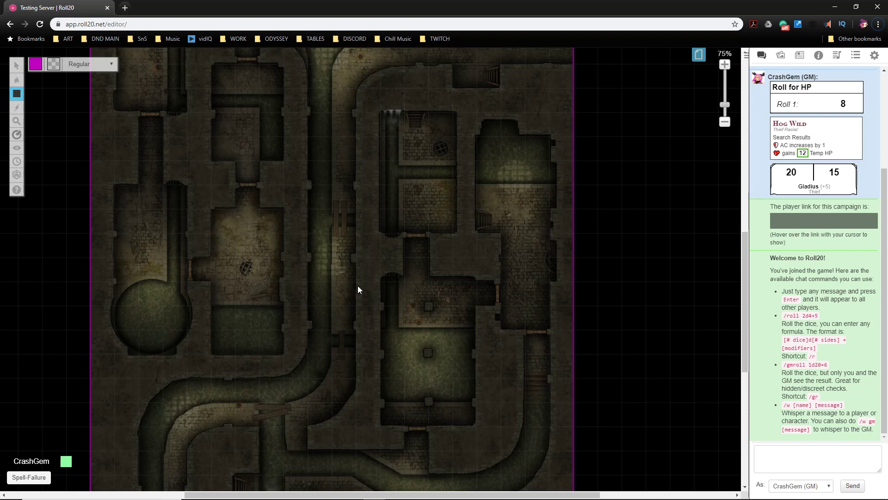
{"action": "scroll", "coordinate": [347, 284], "scroll_direction": "down", "scroll_amount": 3}
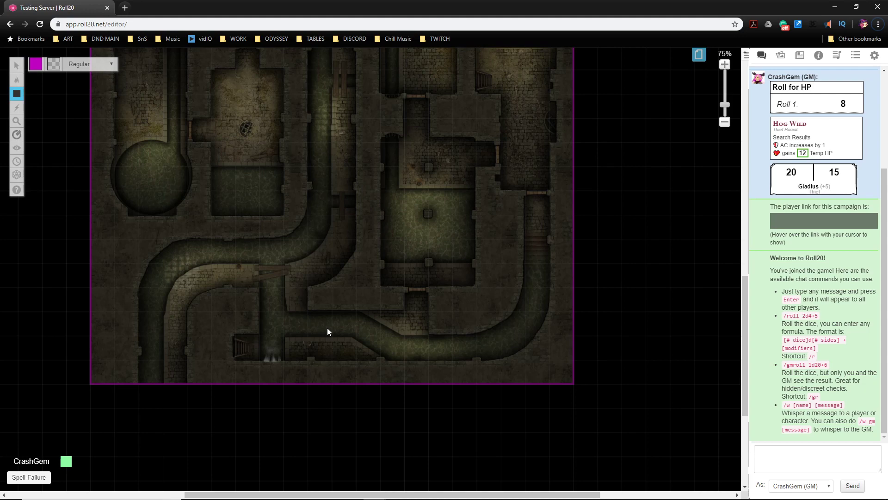
{"action": "scroll", "coordinate": [326, 327], "scroll_direction": "down", "scroll_amount": 5}
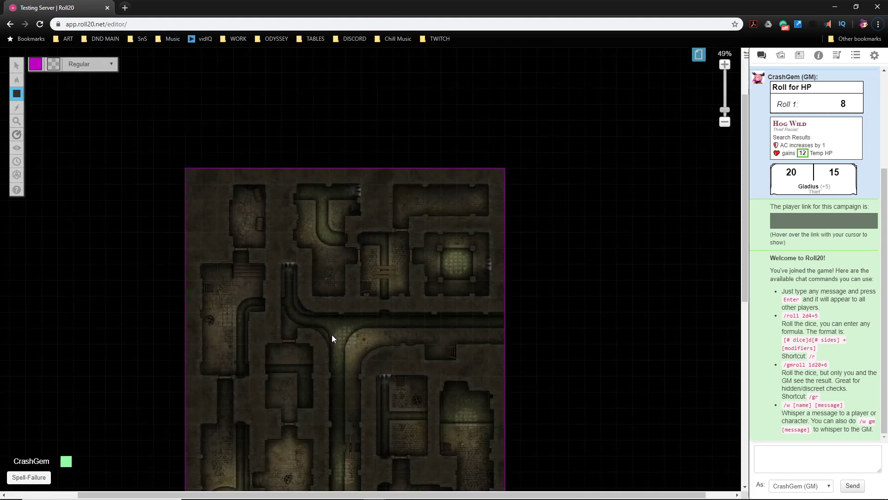
{"action": "scroll", "coordinate": [332, 334], "scroll_direction": "down", "scroll_amount": 3}
{"action": "scroll", "coordinate": [313, 338], "scroll_direction": "up", "scroll_amount": 2}
{"action": "scroll", "coordinate": [307, 359], "scroll_direction": "up", "scroll_amount": 2}
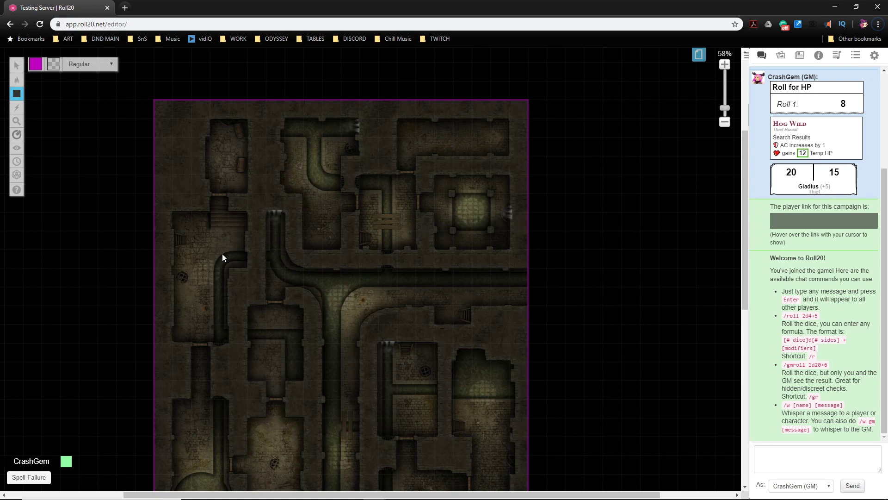
{"action": "scroll", "coordinate": [222, 254], "scroll_direction": "up", "scroll_amount": 10}
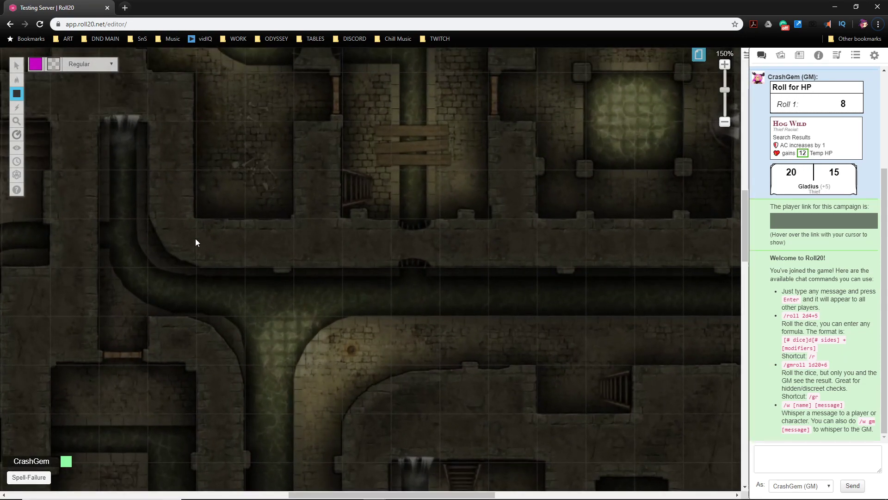
{"action": "left_click_drag", "start_coordinate": [204, 245], "coordinate": [365, 202]}
Undo the stray magenta mark on the floor grate along with the map's boundary rectangle
{"action": "left_click", "coordinate": [203, 221]}
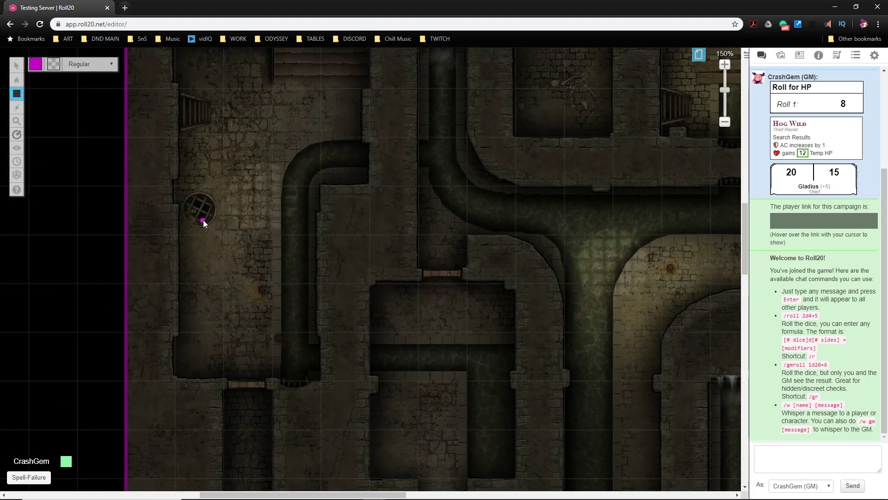
{"action": "key", "text": "ctrl+z"}
{"action": "key", "text": "ctrl+z"}
Redraw the magenta dynamic lighting rectangle along the sewer map's outer edges and return to the selection tool
{"action": "mouse_move", "coordinate": [16, 79]}
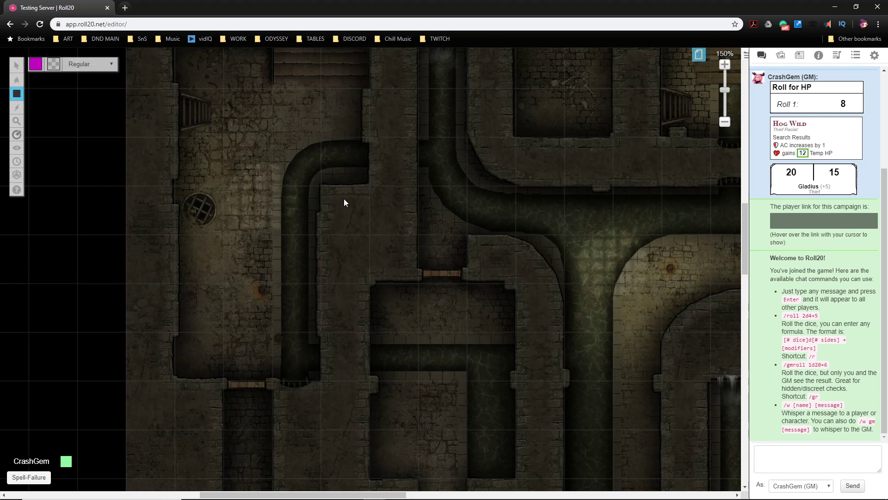
{"action": "scroll", "coordinate": [440, 272], "scroll_direction": "down", "scroll_amount": 6}
{"action": "scroll", "coordinate": [442, 278], "scroll_direction": "down", "scroll_amount": 5}
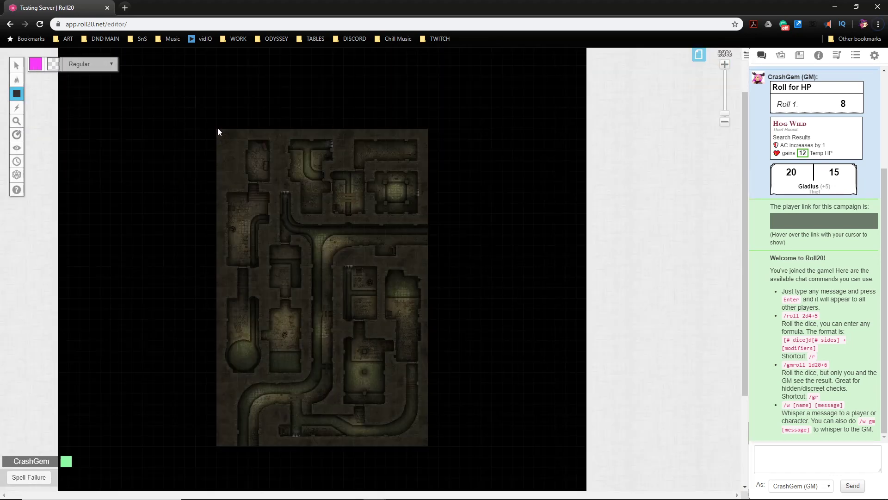
{"action": "left_click_drag", "start_coordinate": [217, 130], "coordinate": [428, 445]}
{"action": "left_click", "coordinate": [16, 65]}
Switch to the GM Info Overlay layer and choose the Freehand drawing tool
{"action": "scroll", "coordinate": [304, 250], "scroll_direction": "up", "scroll_amount": 5}
{"action": "scroll", "coordinate": [304, 252], "scroll_direction": "up", "scroll_amount": 5}
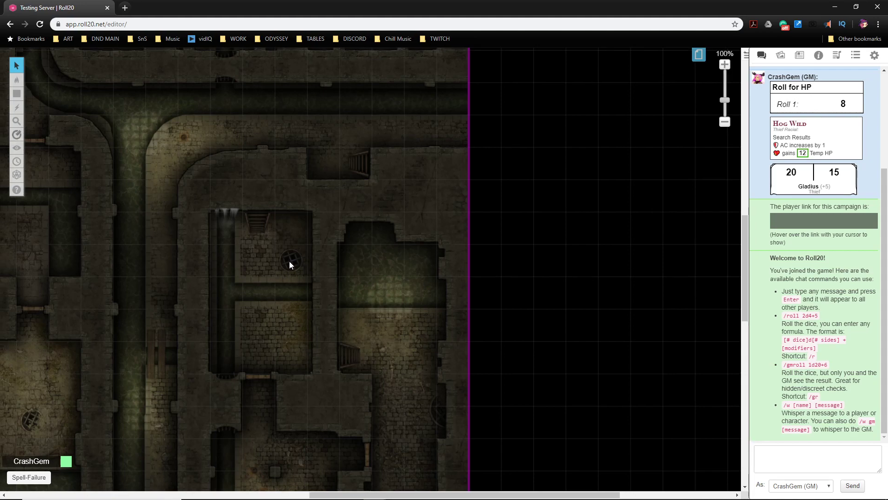
{"action": "left_click_drag", "start_coordinate": [276, 262], "coordinate": [436, 280]}
{"action": "left_click_drag", "start_coordinate": [452, 244], "coordinate": [352, 170]}
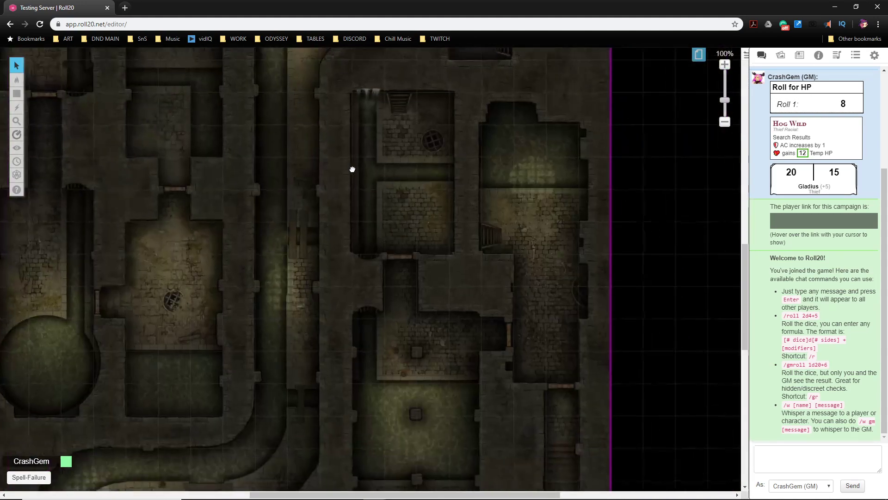
{"action": "left_click_drag", "start_coordinate": [198, 335], "coordinate": [481, 242]}
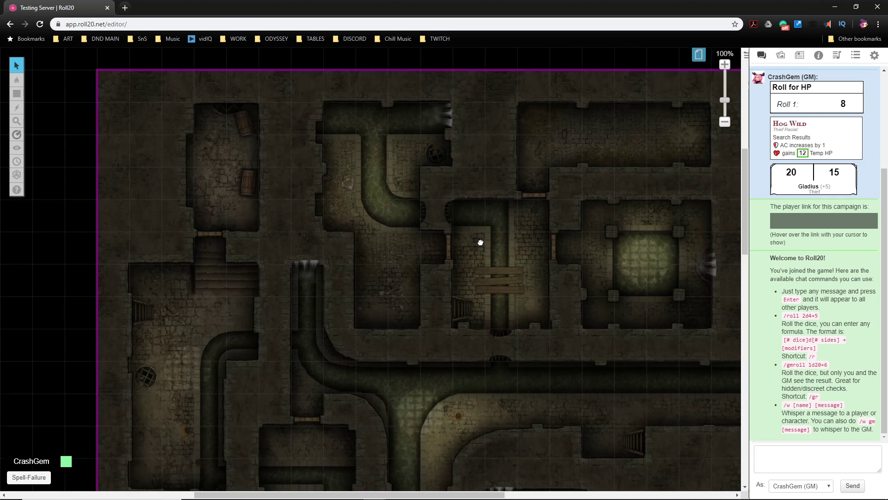
{"action": "left_click", "coordinate": [47, 104]}
{"action": "mouse_move", "coordinate": [16, 94]}
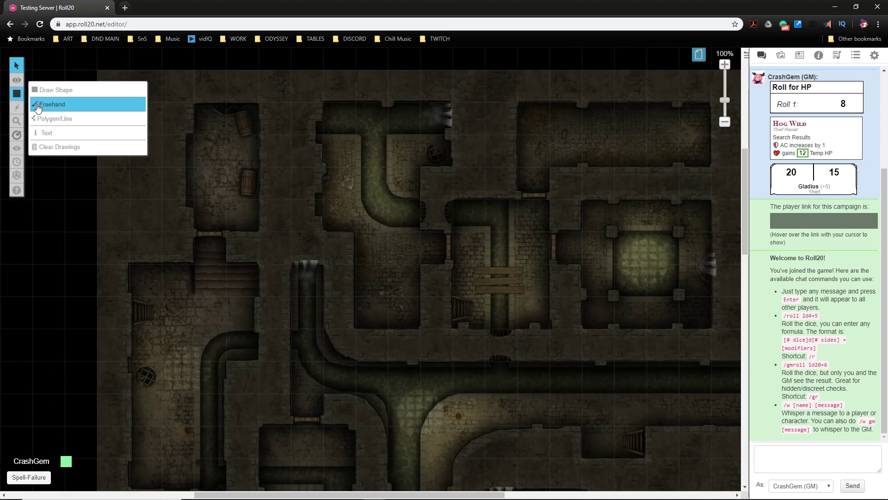
{"action": "left_click", "coordinate": [38, 106]}
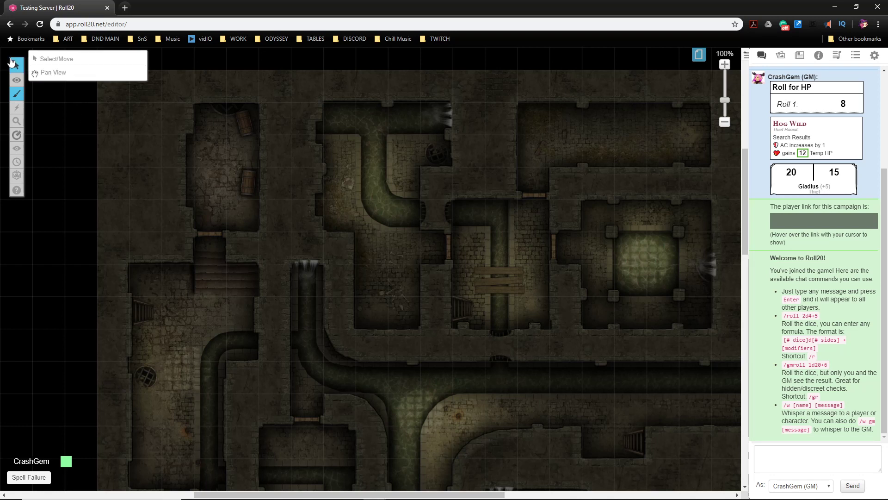
Circle the four floor grates in magenta: left stair room, alcove by the bent channel, waterfall room and room above the rectangular pool
{"action": "mouse_move", "coordinate": [161, 359]}
{"action": "left_mouse_down"}
{"action": "mouse_move", "coordinate": [135, 393]}
{"action": "mouse_move", "coordinate": [155, 355]}
{"action": "left_mouse_up"}
{"action": "mouse_move", "coordinate": [451, 143]}
{"action": "left_mouse_down"}
{"action": "mouse_move", "coordinate": [421, 172]}
{"action": "mouse_move", "coordinate": [458, 138]}
{"action": "left_mouse_up"}
{"action": "scroll", "coordinate": [525, 227], "scroll_direction": "down", "scroll_amount": 5}
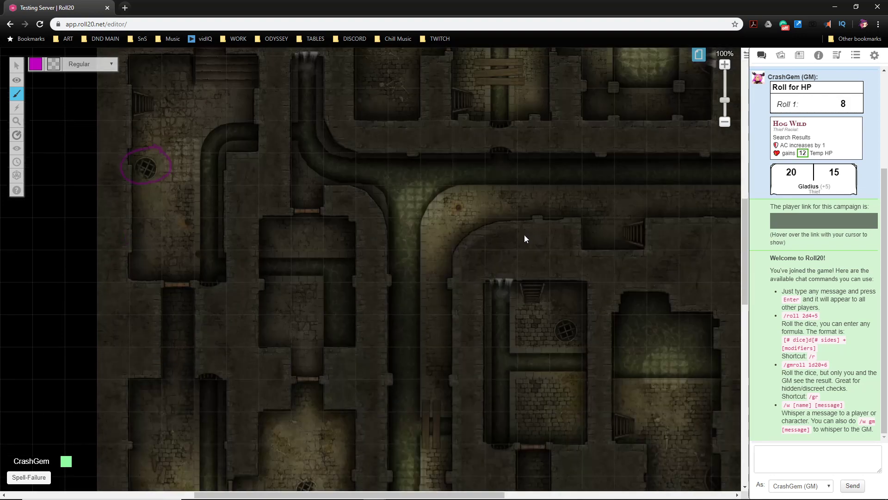
{"action": "left_click_drag", "start_coordinate": [562, 358], "coordinate": [576, 307]}
{"action": "scroll", "coordinate": [574, 306], "scroll_direction": "down", "scroll_amount": 5}
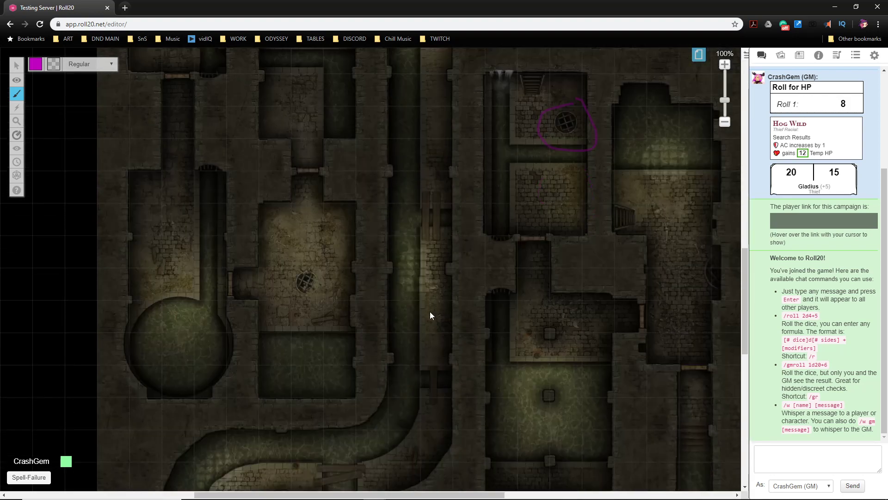
{"action": "left_click_drag", "start_coordinate": [341, 281], "coordinate": [292, 262]}
Examine the whole sewer map for any floor grates still lacking a magenta circle
{"action": "scroll", "coordinate": [431, 273], "scroll_direction": "down", "scroll_amount": 5}
{"action": "scroll", "coordinate": [361, 396], "scroll_direction": "up", "scroll_amount": 3}
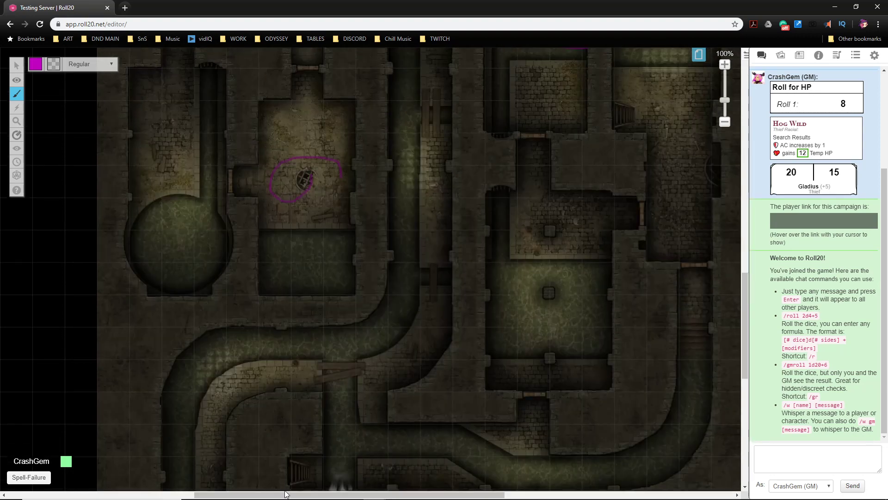
{"action": "left_click_drag", "start_coordinate": [286, 495], "coordinate": [366, 495]}
{"action": "scroll", "coordinate": [424, 358], "scroll_direction": "up", "scroll_amount": 5}
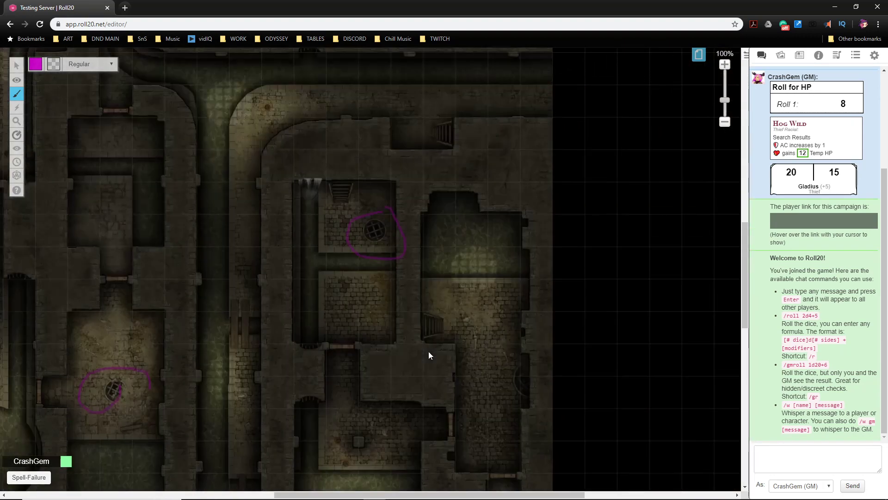
{"action": "scroll", "coordinate": [476, 350], "scroll_direction": "up", "scroll_amount": 5}
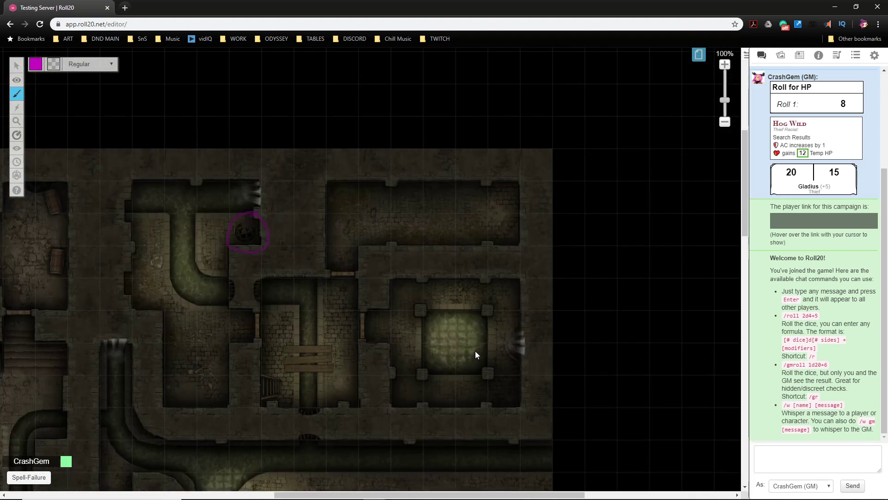
{"action": "scroll", "coordinate": [476, 350], "scroll_direction": "down", "scroll_amount": 10}
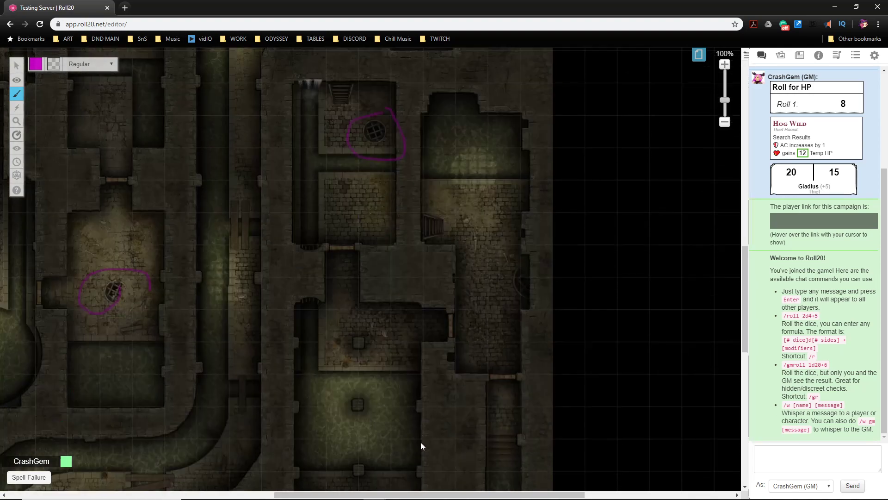
{"action": "scroll", "coordinate": [385, 323], "scroll_direction": "left", "scroll_amount": 5}
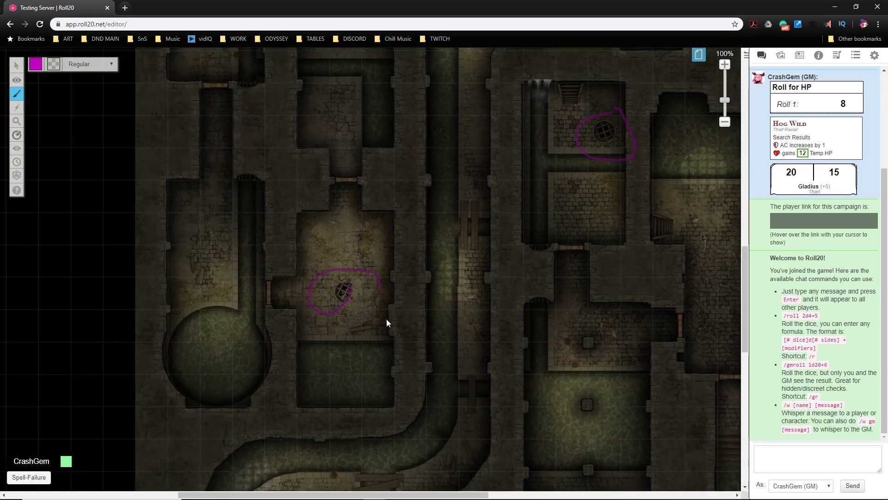
{"action": "scroll", "coordinate": [385, 323], "scroll_direction": "up", "scroll_amount": 8}
{"action": "scroll", "coordinate": [431, 294], "scroll_direction": "down", "scroll_amount": 5}
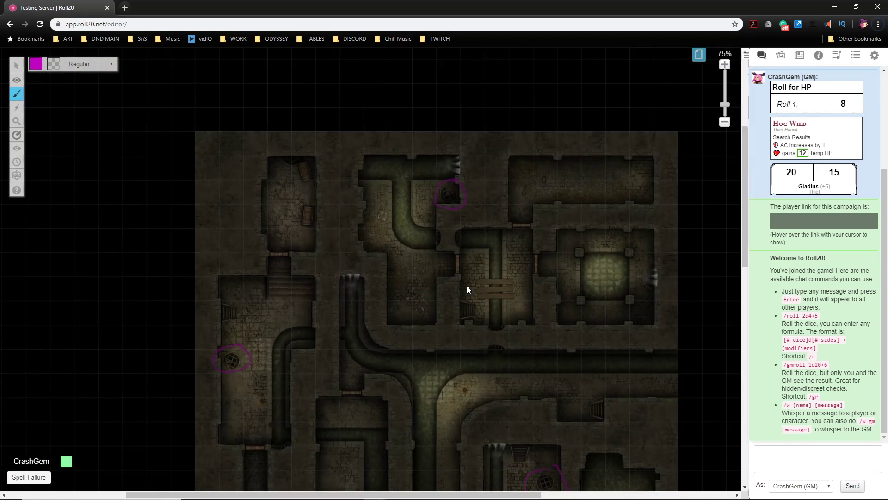
{"action": "left_click_drag", "start_coordinate": [333, 492], "coordinate": [375, 492]}
{"action": "scroll", "coordinate": [379, 370], "scroll_direction": "down", "scroll_amount": 8}
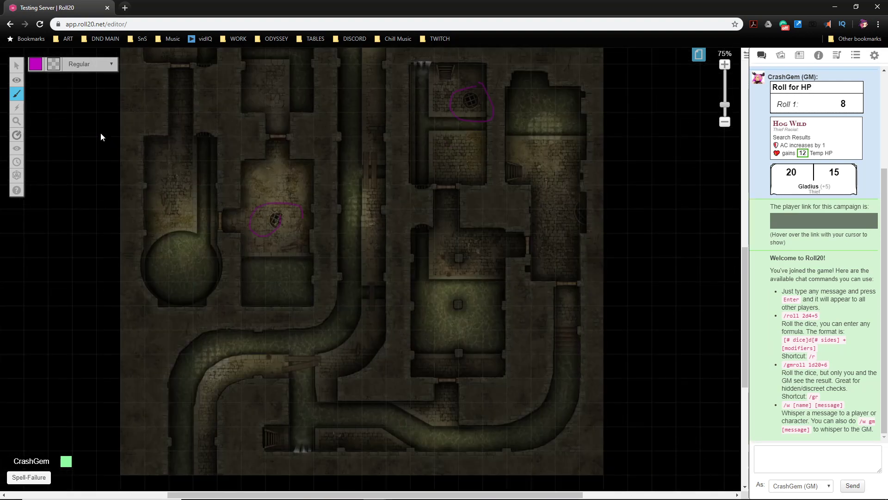
{"action": "mouse_move", "coordinate": [16, 88]}
Draw magenta double-headed arrows linking the plank-bridge room's channel and the left stair room's curved channel to the main channel
{"action": "scroll", "coordinate": [388, 210], "scroll_direction": "up", "scroll_amount": 8}
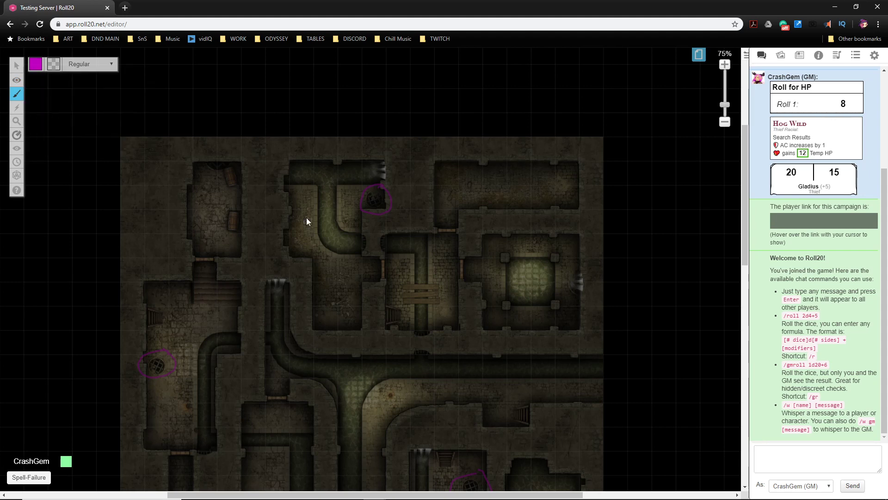
{"action": "scroll", "coordinate": [348, 252], "scroll_direction": "up", "scroll_amount": 5}
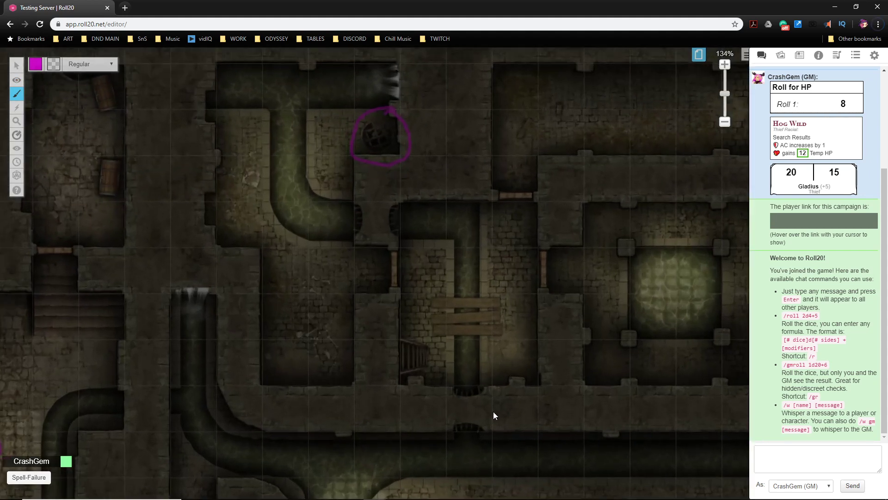
{"action": "left_click_drag", "start_coordinate": [470, 380], "coordinate": [472, 440]}
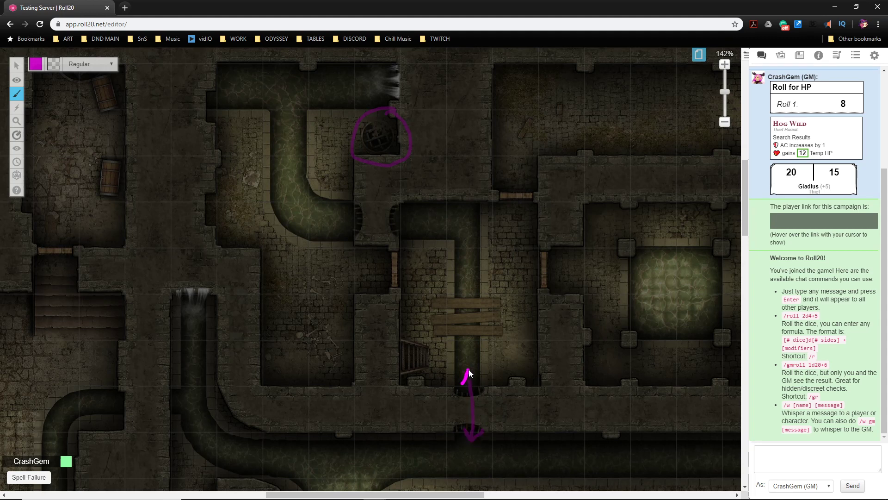
{"action": "left_click_drag", "start_coordinate": [417, 495], "coordinate": [371, 495]}
{"action": "mouse_move", "coordinate": [264, 406]}
{"action": "left_mouse_down"}
{"action": "mouse_move", "coordinate": [347, 404]}
{"action": "mouse_move", "coordinate": [344, 411]}
{"action": "mouse_move", "coordinate": [267, 392]}
{"action": "mouse_move", "coordinate": [270, 415]}
{"action": "left_mouse_up"}
Draw a vertical double-headed arrow joining the grated openings between the left stair room's channel and the channel south of it
{"action": "scroll", "coordinate": [377, 378], "scroll_direction": "down", "scroll_amount": 2}
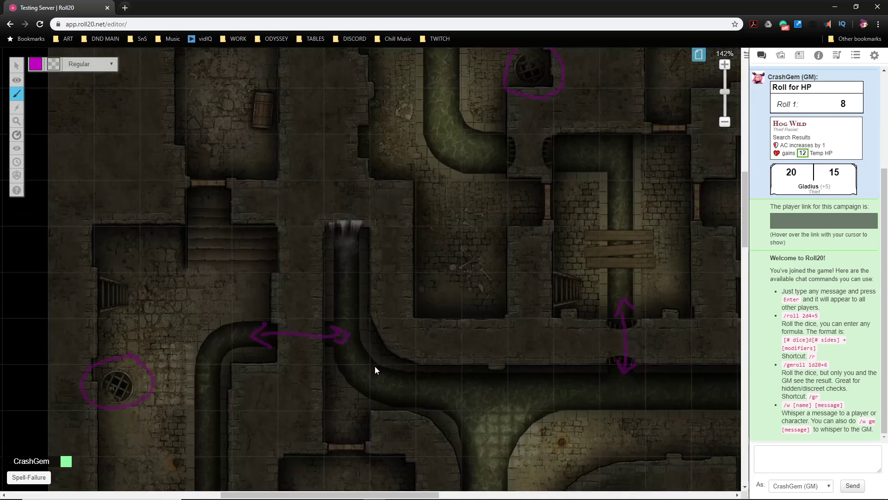
{"action": "scroll", "coordinate": [361, 417], "scroll_direction": "down", "scroll_amount": 10}
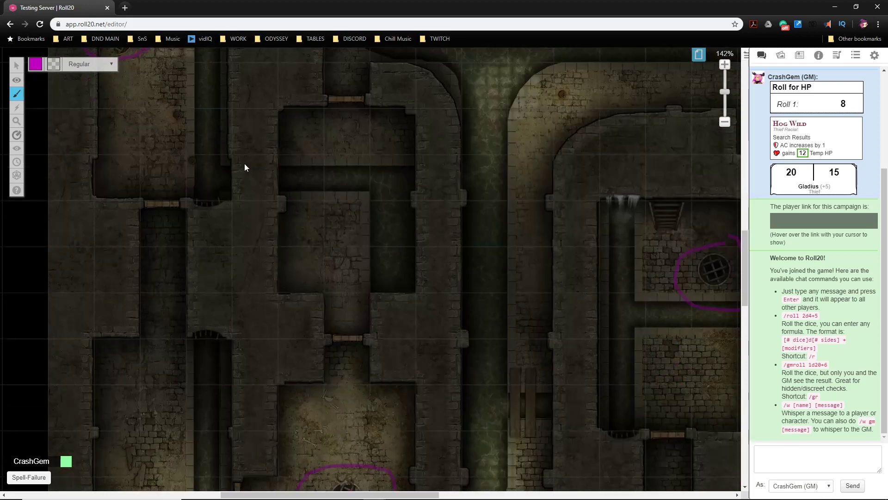
{"action": "mouse_move", "coordinate": [209, 174]}
{"action": "left_mouse_down"}
{"action": "mouse_move", "coordinate": [210, 328]}
{"action": "mouse_move", "coordinate": [227, 345]}
{"action": "left_mouse_up"}
{"action": "mouse_move", "coordinate": [206, 188]}
{"action": "left_mouse_down"}
{"action": "mouse_move", "coordinate": [209, 168]}
{"action": "mouse_move", "coordinate": [222, 183]}
{"action": "left_mouse_up"}
Draw a vertical double-headed arrow joining the two grated openings between the waterfall room's channel and the large pool room below
{"action": "left_click_drag", "start_coordinate": [296, 497], "coordinate": [398, 497]}
{"action": "scroll", "coordinate": [391, 439], "scroll_direction": "down", "scroll_amount": 3}
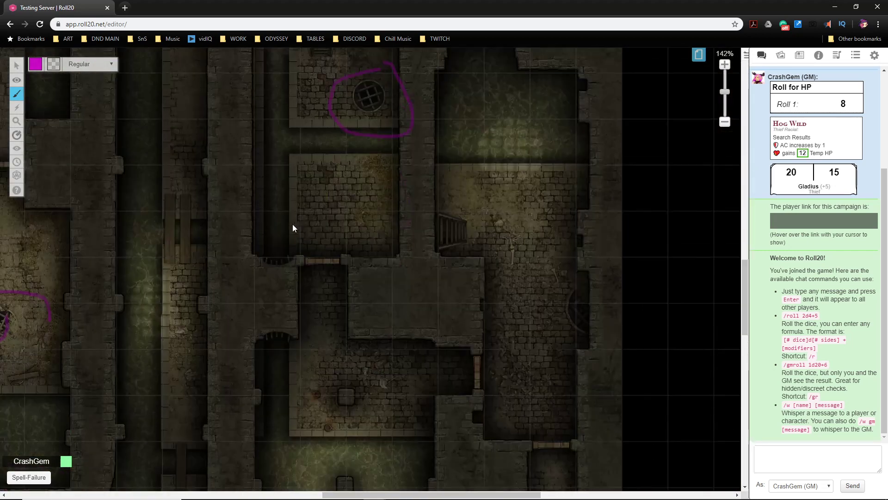
{"action": "mouse_move", "coordinate": [275, 254]}
{"action": "left_mouse_down"}
{"action": "mouse_move", "coordinate": [267, 354]}
{"action": "mouse_move", "coordinate": [275, 342]}
{"action": "left_mouse_up"}
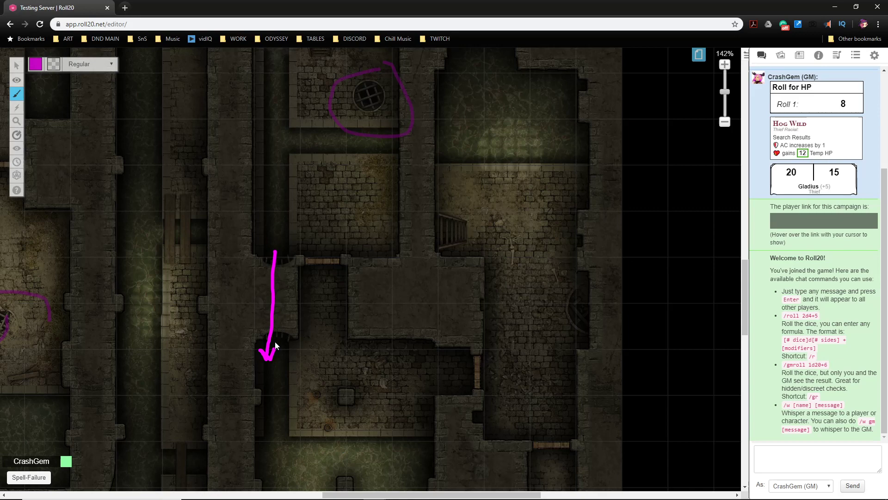
{"action": "mouse_move", "coordinate": [271, 257]}
{"action": "left_mouse_down"}
{"action": "mouse_move", "coordinate": [274, 245]}
{"action": "mouse_move", "coordinate": [285, 256]}
{"action": "left_mouse_up"}
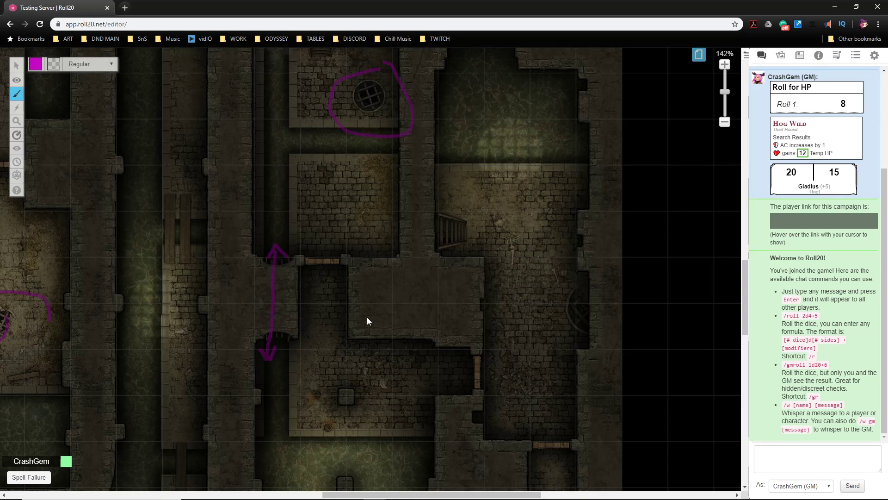
Examine the map's lower channels and upper rooms for other grated openings that connect through the walls
{"action": "scroll", "coordinate": [371, 317], "scroll_direction": "down", "scroll_amount": 7}
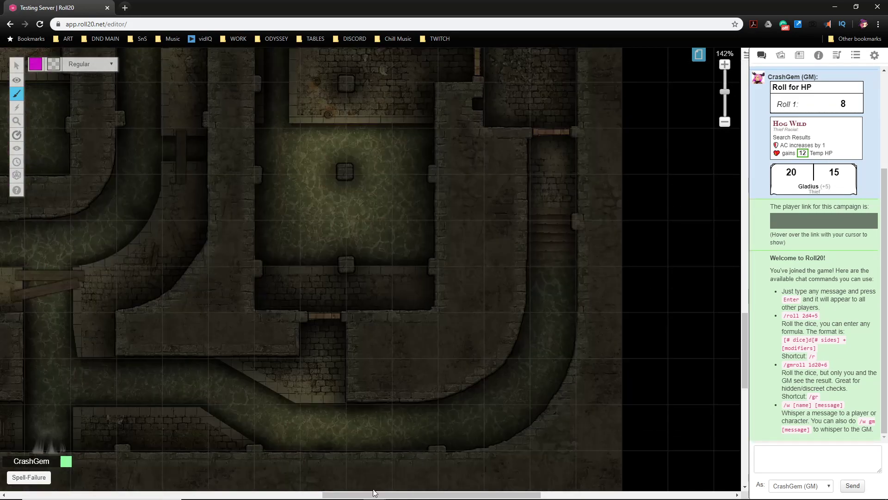
{"action": "left_click_drag", "start_coordinate": [375, 495], "coordinate": [306, 496]}
{"action": "scroll", "coordinate": [419, 394], "scroll_direction": "up", "scroll_amount": 5}
{"action": "scroll", "coordinate": [418, 390], "scroll_direction": "up", "scroll_amount": 20}
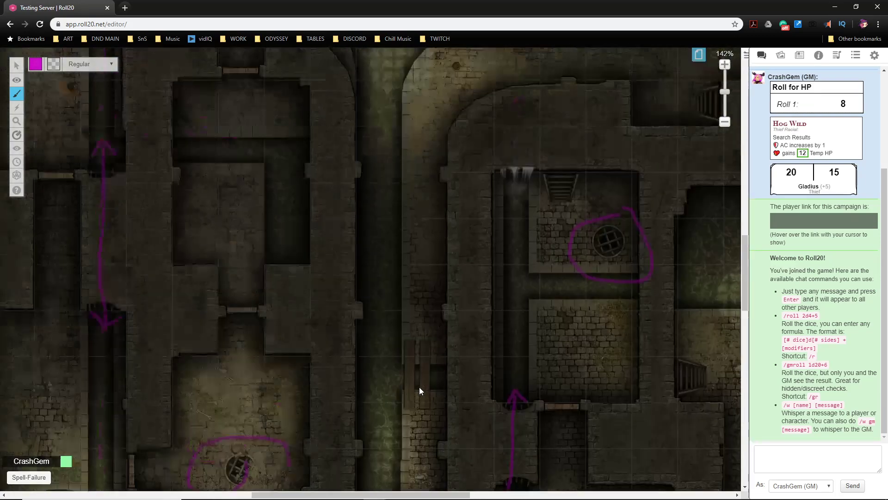
{"action": "scroll", "coordinate": [404, 407], "scroll_direction": "down", "scroll_amount": 6}
{"action": "scroll", "coordinate": [405, 408], "scroll_direction": "down", "scroll_amount": 2}
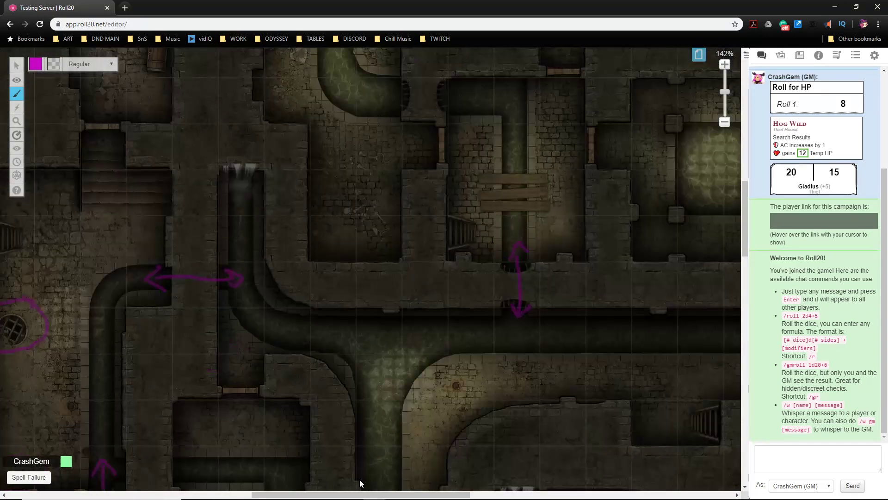
{"action": "left_click_drag", "start_coordinate": [365, 494], "coordinate": [464, 474]}
{"action": "scroll", "coordinate": [464, 475], "scroll_direction": "up", "scroll_amount": 5}
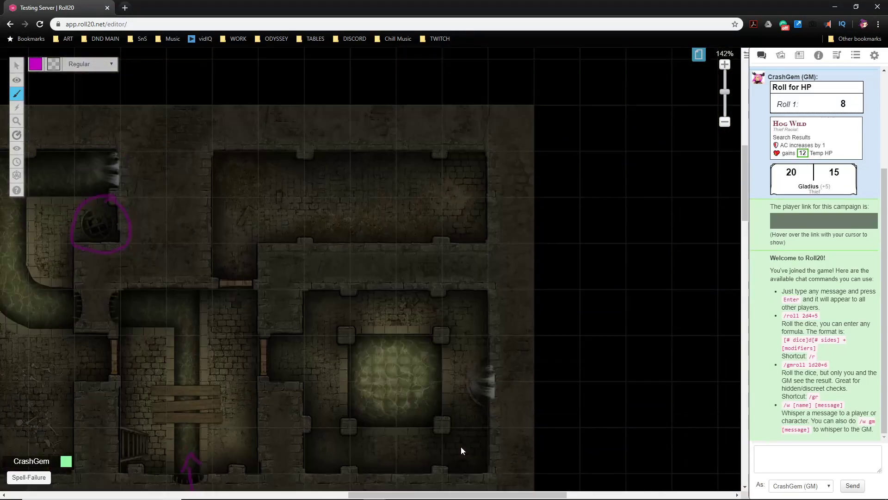
{"action": "scroll", "coordinate": [464, 451], "scroll_direction": "down", "scroll_amount": 5}
{"action": "mouse_move", "coordinate": [476, 496]}
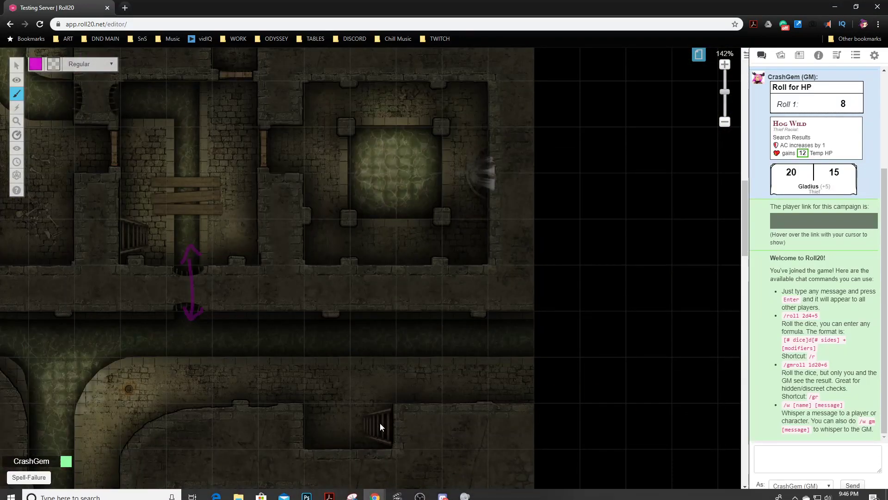
{"action": "left_click_drag", "start_coordinate": [409, 494], "coordinate": [348, 497]}
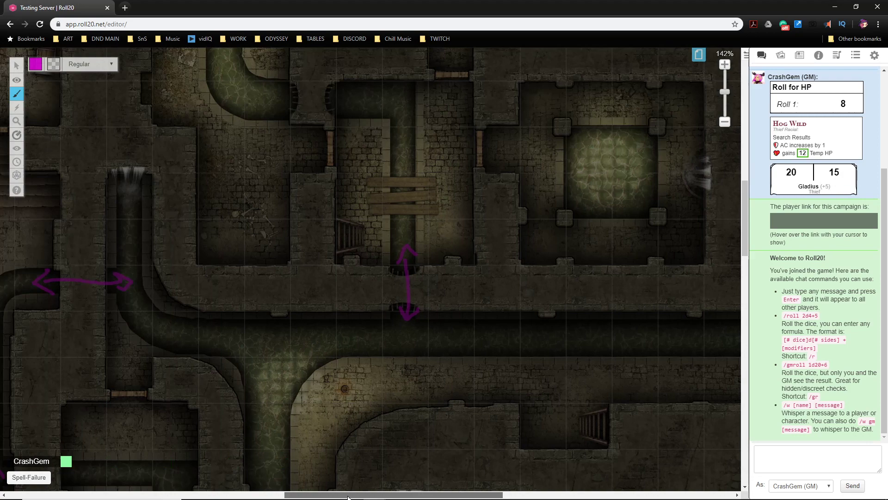
Draw a double-headed arrow joining the grated openings between the upper bent channel and the plank-bridge room
{"action": "scroll", "coordinate": [362, 407], "scroll_direction": "up", "scroll_amount": 3}
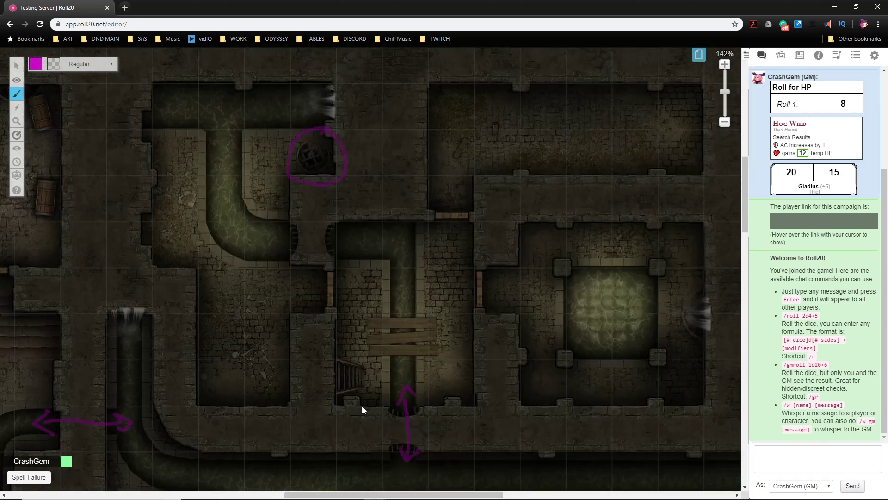
{"action": "scroll", "coordinate": [362, 406], "scroll_direction": "up", "scroll_amount": 2}
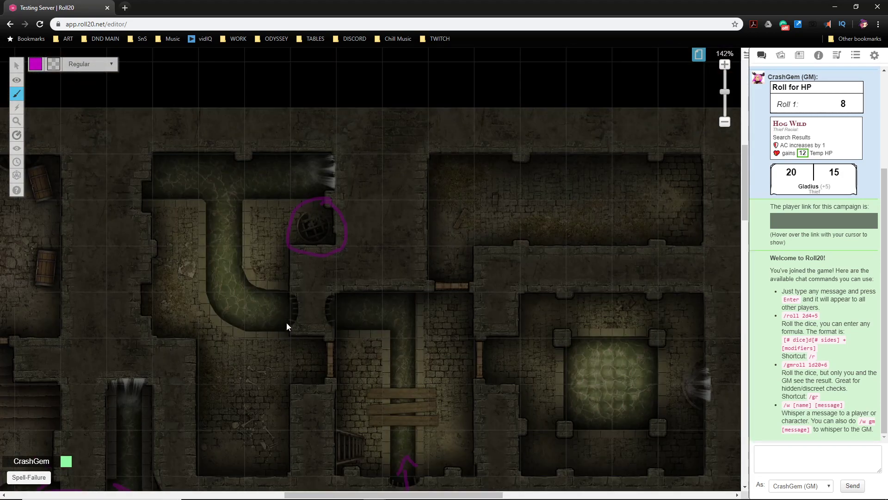
{"action": "left_click_drag", "start_coordinate": [347, 308], "coordinate": [342, 300]}
Draw a horizontal double-headed arrow linking the lower end of the left stair room's channel to the channel in the neighbouring room
{"action": "left_click_drag", "start_coordinate": [373, 494], "coordinate": [289, 493]}
{"action": "scroll", "coordinate": [355, 309], "scroll_direction": "down", "scroll_amount": 8}
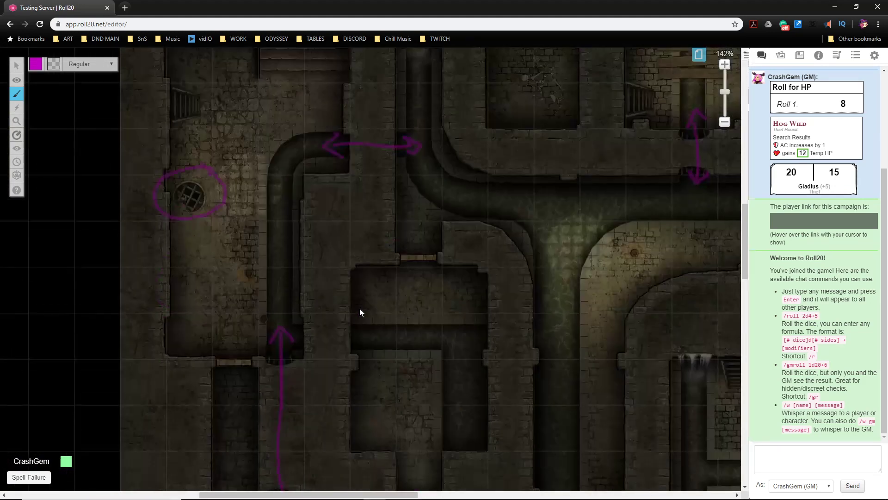
{"action": "scroll", "coordinate": [360, 308], "scroll_direction": "down", "scroll_amount": 5}
{"action": "scroll", "coordinate": [360, 307], "scroll_direction": "up", "scroll_amount": 3}
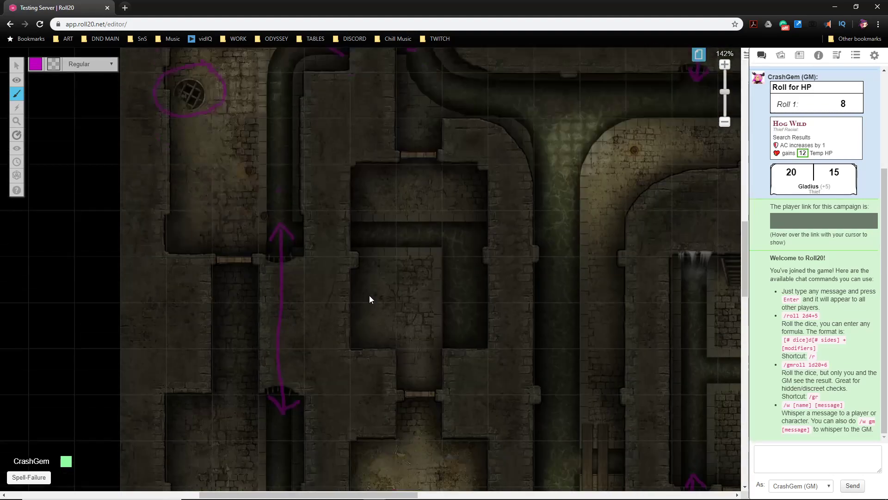
{"action": "scroll", "coordinate": [370, 298], "scroll_direction": "up", "scroll_amount": 1}
{"action": "left_click_drag", "start_coordinate": [288, 264], "coordinate": [365, 265]}
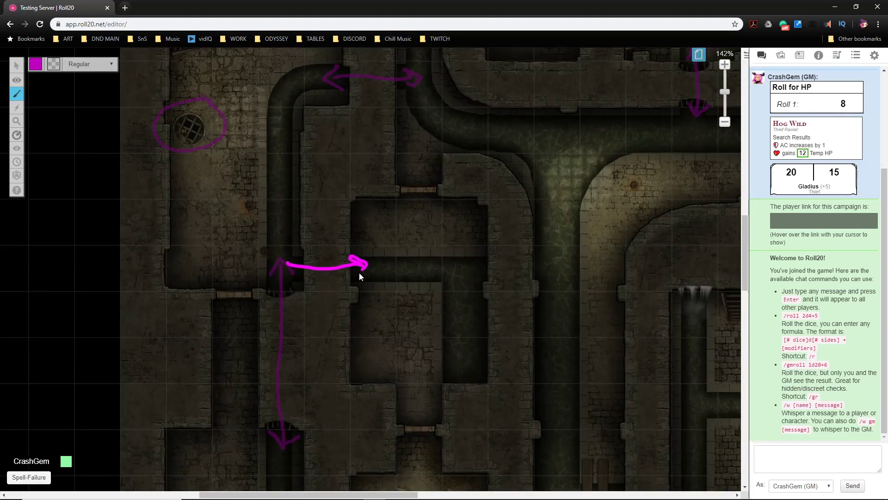
{"action": "mouse_move", "coordinate": [290, 257]}
{"action": "left_mouse_down"}
{"action": "mouse_move", "coordinate": [284, 265]}
{"action": "mouse_move", "coordinate": [297, 271]}
{"action": "left_mouse_up"}
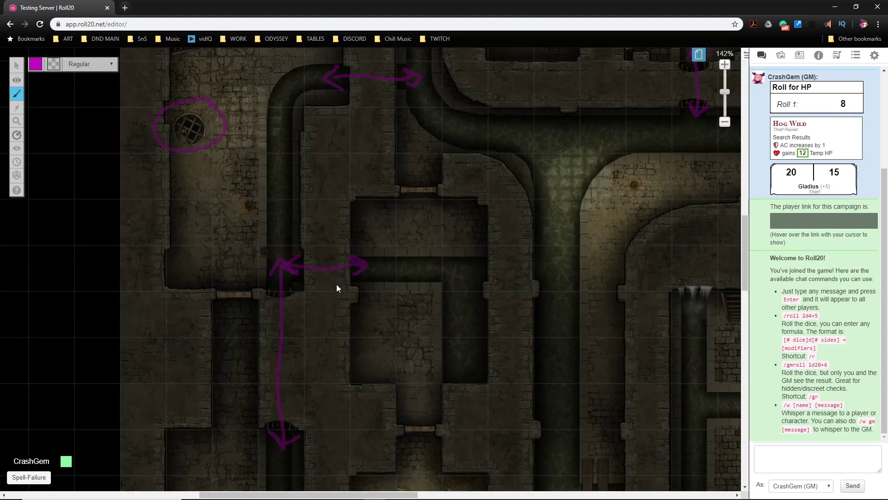
Draw a horizontal double-headed arrow through the wall between the small plank crossing and the large pool room
{"action": "scroll", "coordinate": [354, 246], "scroll_direction": "up", "scroll_amount": 1}
{"action": "scroll", "coordinate": [353, 246], "scroll_direction": "down", "scroll_amount": 12}
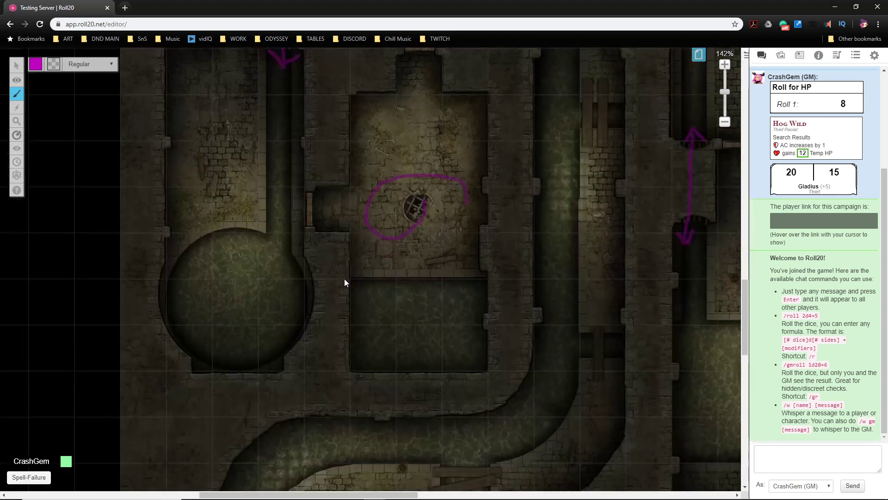
{"action": "scroll", "coordinate": [394, 361], "scroll_direction": "down", "scroll_amount": 1}
{"action": "left_click_drag", "start_coordinate": [409, 490], "coordinate": [534, 492]}
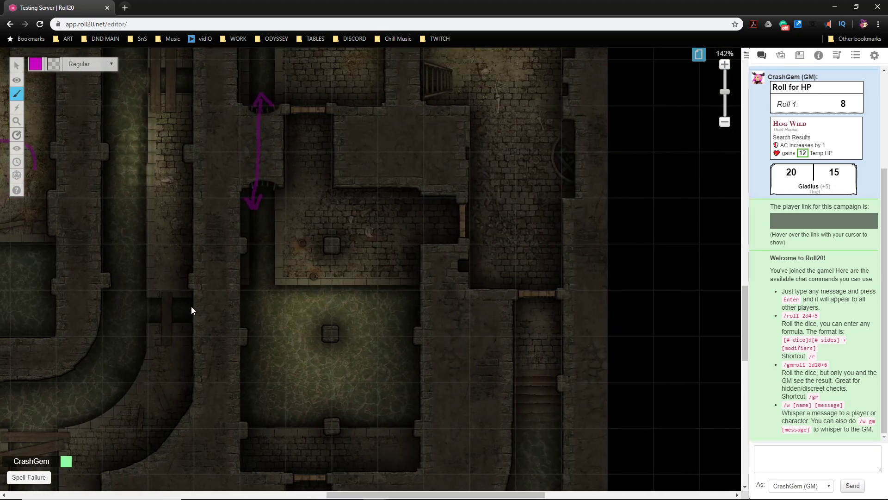
{"action": "left_click_drag", "start_coordinate": [244, 300], "coordinate": [249, 311]}
{"action": "mouse_move", "coordinate": [194, 302]}
{"action": "left_mouse_down"}
{"action": "mouse_move", "coordinate": [184, 312]}
{"action": "mouse_move", "coordinate": [195, 322]}
{"action": "left_mouse_up"}
Examine the lower channels and pool rooms for further water passages to mark
{"action": "left_click_drag", "start_coordinate": [367, 495], "coordinate": [326, 494]}
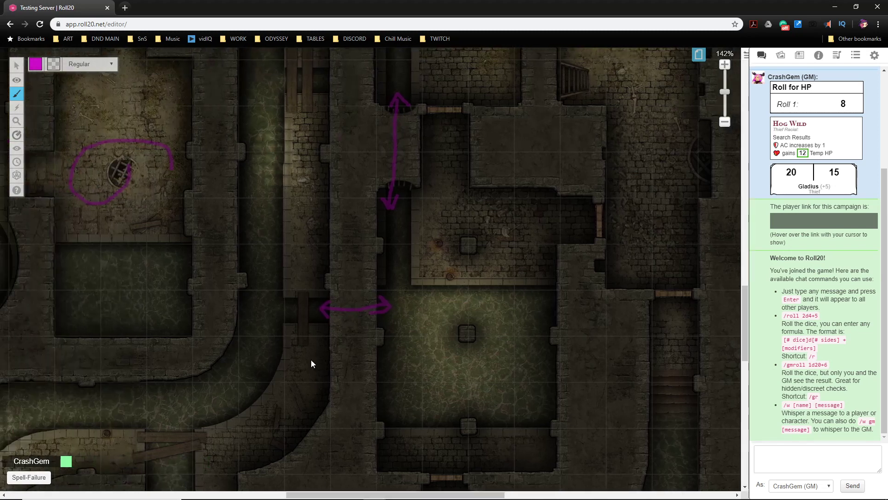
{"action": "scroll", "coordinate": [312, 358], "scroll_direction": "down", "scroll_amount": 3}
{"action": "scroll", "coordinate": [315, 360], "scroll_direction": "down", "scroll_amount": 8}
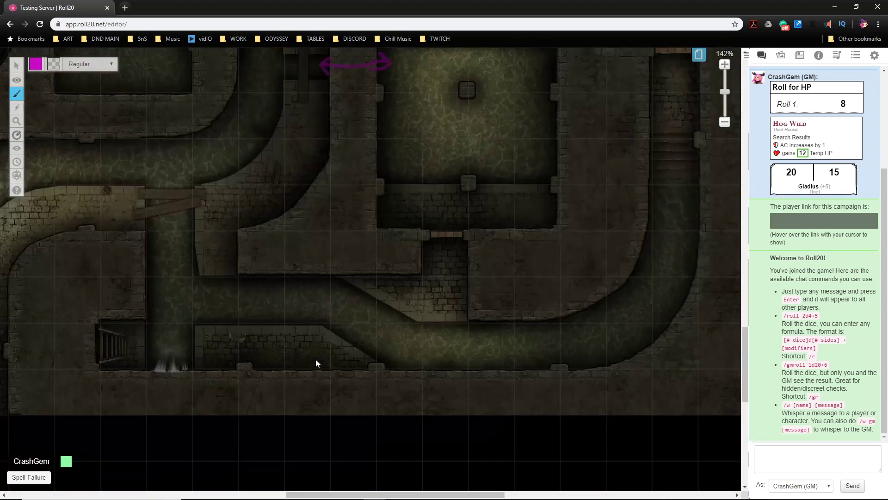
{"action": "scroll", "coordinate": [316, 362], "scroll_direction": "up", "scroll_amount": 5}
{"action": "scroll", "coordinate": [316, 359], "scroll_direction": "up", "scroll_amount": 8}
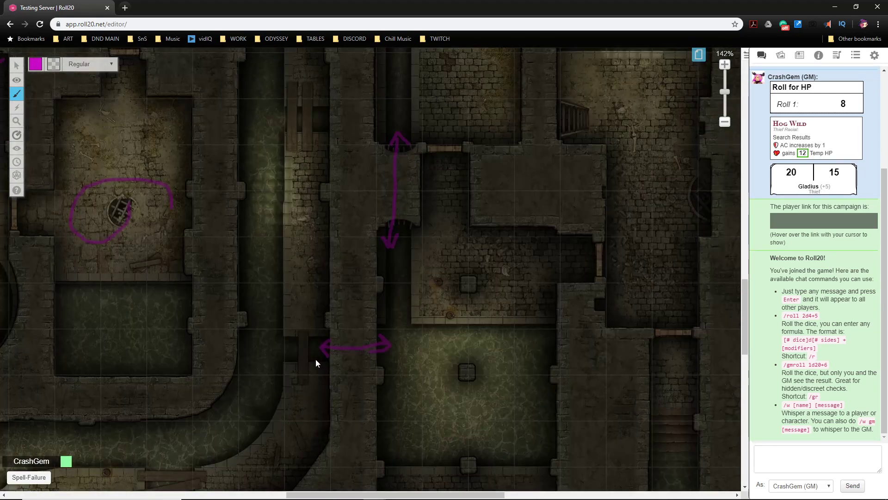
{"action": "scroll", "coordinate": [315, 359], "scroll_direction": "up", "scroll_amount": 3}
{"action": "scroll", "coordinate": [315, 359], "scroll_direction": "down", "scroll_amount": 5}
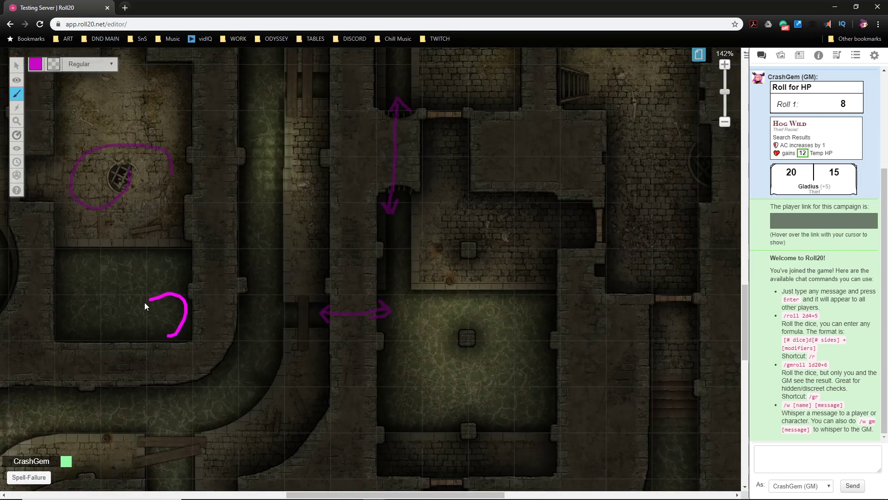
Circle spots in the lower left pool and the large pillared pool, and draw arrows from the former to the bent channel and the latter
{"action": "left_click_drag", "start_coordinate": [174, 342], "coordinate": [174, 342]}
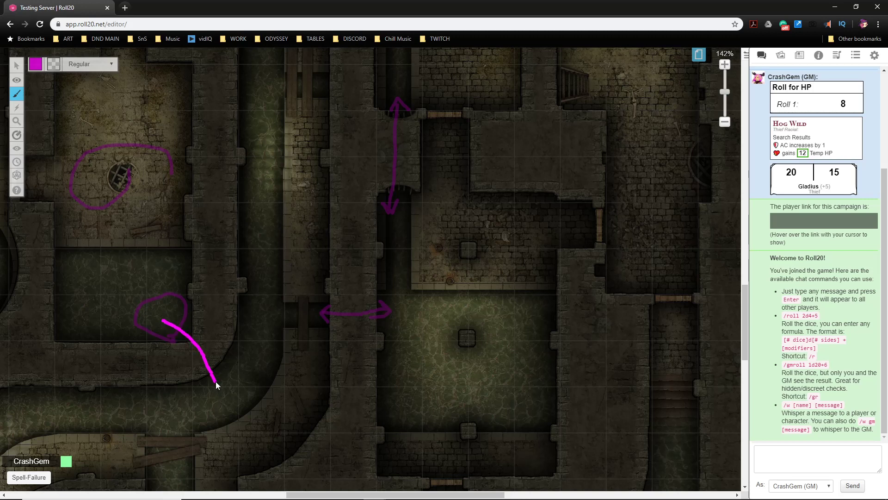
{"action": "mouse_move", "coordinate": [207, 385]}
{"action": "left_mouse_down"}
{"action": "mouse_move", "coordinate": [218, 366]}
{"action": "mouse_move", "coordinate": [219, 373]}
{"action": "left_mouse_up"}
{"action": "left_click_drag", "start_coordinate": [163, 320], "coordinate": [289, 361]}
{"action": "left_click_drag", "start_coordinate": [414, 357], "coordinate": [397, 373]}
{"action": "left_click_drag", "start_coordinate": [449, 368], "coordinate": [450, 369]}
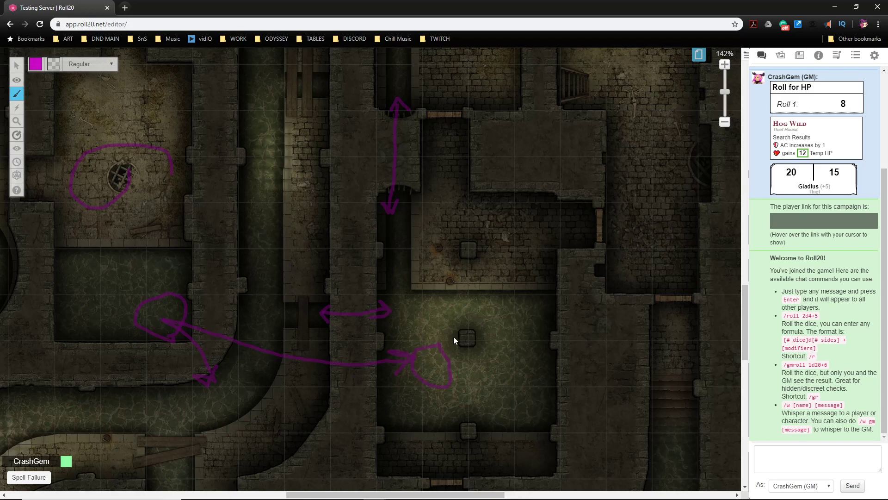
Draw a horizontal double-headed arrow through the wall between the channel below the circled grate and the neighbouring pool room
{"action": "scroll", "coordinate": [469, 331], "scroll_direction": "up", "scroll_amount": 8}
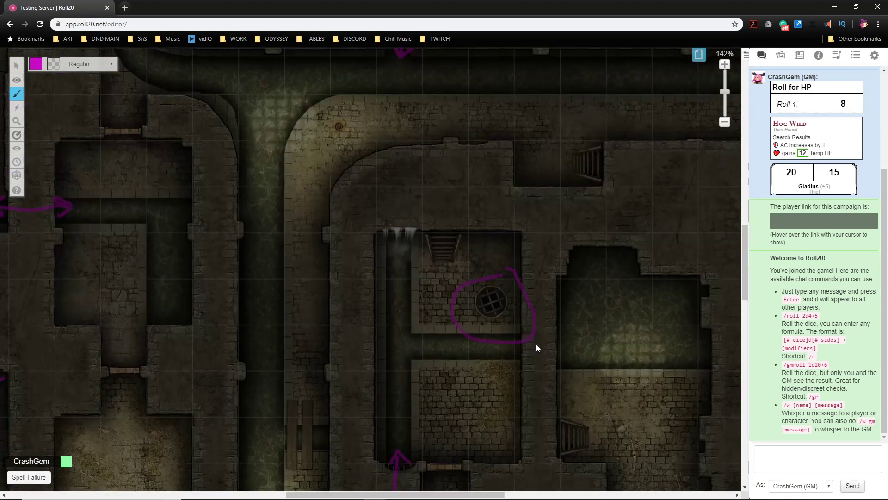
{"action": "mouse_move", "coordinate": [511, 350]}
{"action": "left_mouse_down"}
{"action": "mouse_move", "coordinate": [546, 348]}
{"action": "mouse_move", "coordinate": [564, 335]}
{"action": "left_mouse_up"}
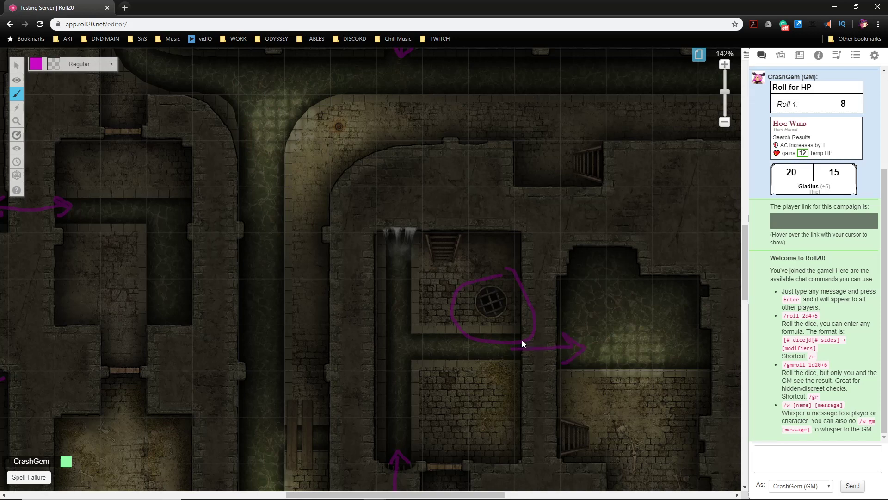
{"action": "left_click_drag", "start_coordinate": [509, 357], "coordinate": [508, 356]}
Circle the ladder in the alcove at the map's lower edge and draw upward arrows to it and to the walkway beside the curved channel
{"action": "scroll", "coordinate": [444, 384], "scroll_direction": "up", "scroll_amount": 7}
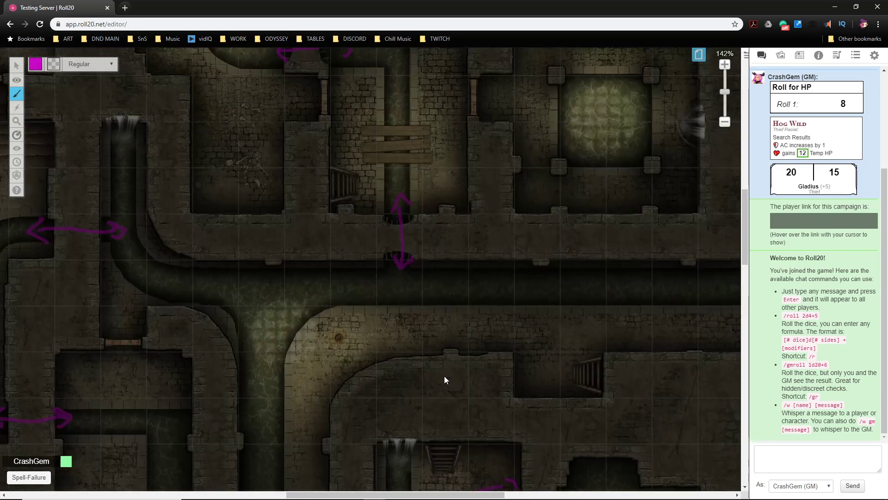
{"action": "scroll", "coordinate": [444, 368], "scroll_direction": "up", "scroll_amount": 2}
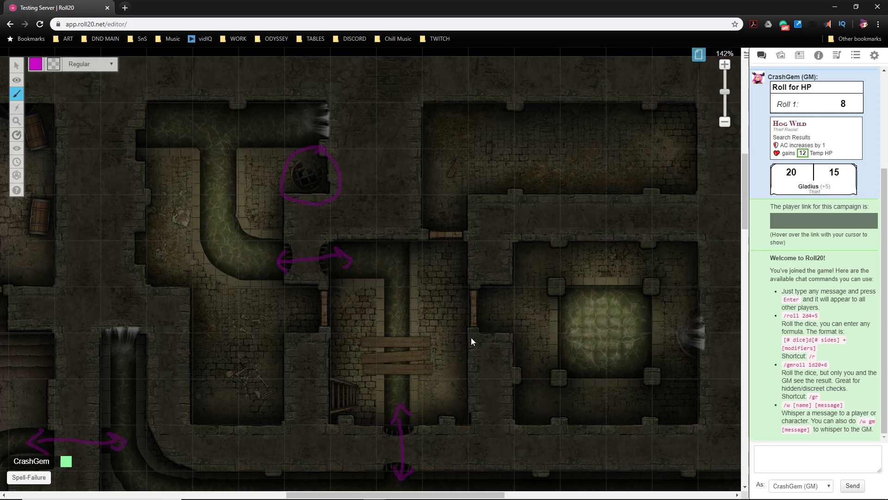
{"action": "scroll", "coordinate": [414, 258], "scroll_direction": "down", "scroll_amount": 4}
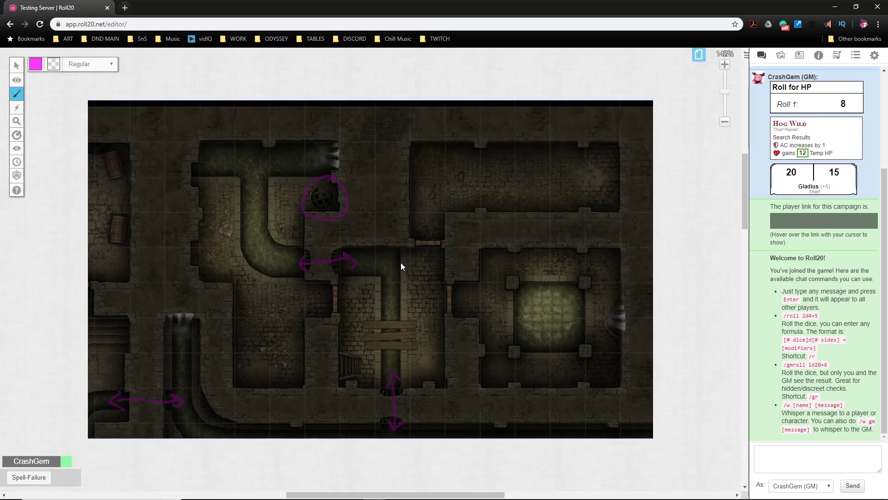
{"action": "scroll", "coordinate": [404, 262], "scroll_direction": "up", "scroll_amount": 3}
{"action": "left_click", "coordinate": [17, 66]}
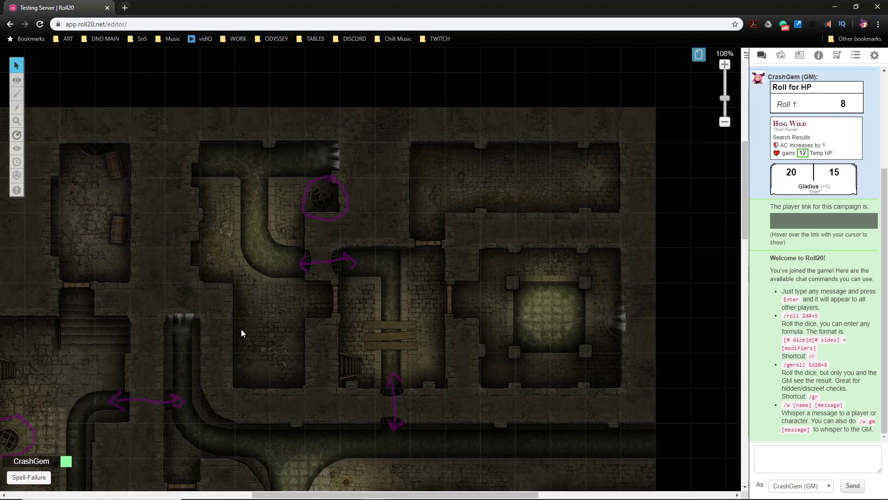
{"action": "left_click_drag", "start_coordinate": [248, 380], "coordinate": [509, 233]}
{"action": "scroll", "coordinate": [493, 247], "scroll_direction": "up", "scroll_amount": 2}
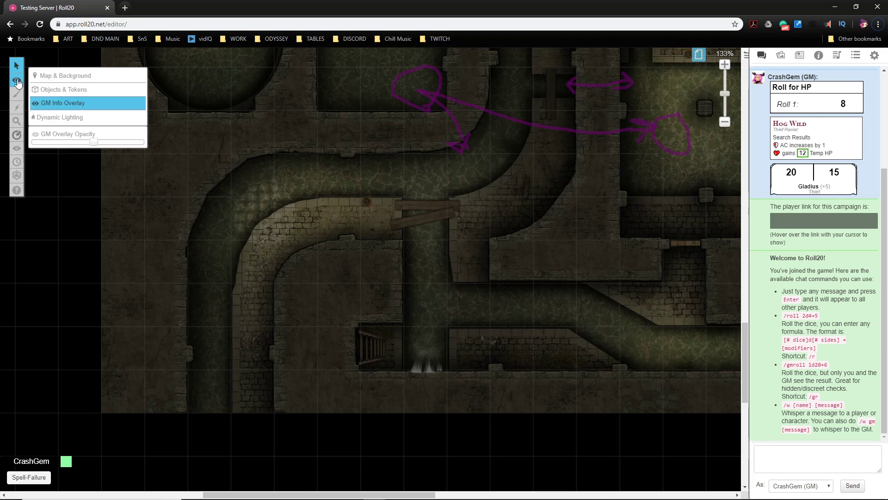
{"action": "left_click", "coordinate": [17, 98]}
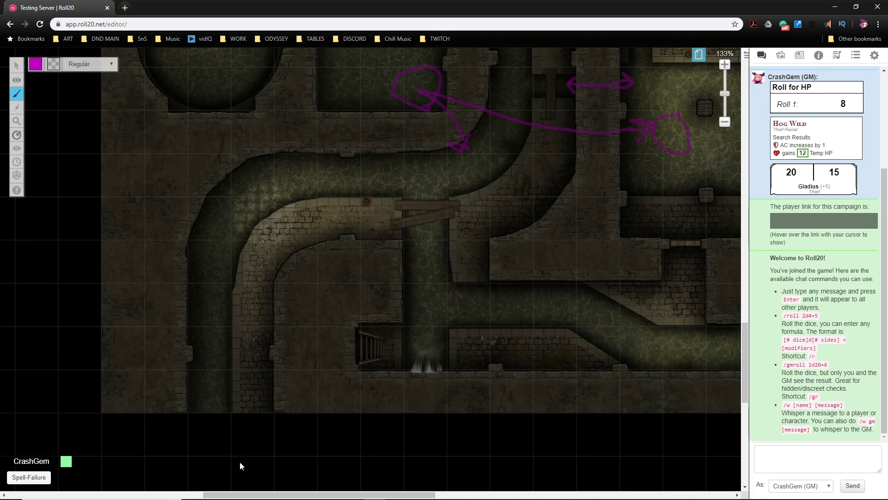
{"action": "left_click_drag", "start_coordinate": [239, 461], "coordinate": [231, 406]}
{"action": "mouse_move", "coordinate": [398, 322]}
{"action": "left_mouse_down"}
{"action": "mouse_move", "coordinate": [386, 311]}
{"action": "mouse_move", "coordinate": [353, 326]}
{"action": "mouse_move", "coordinate": [353, 380]}
{"action": "mouse_move", "coordinate": [397, 388]}
{"action": "mouse_move", "coordinate": [399, 323]}
{"action": "left_mouse_up"}
{"action": "mouse_move", "coordinate": [366, 470]}
{"action": "left_mouse_down"}
{"action": "mouse_move", "coordinate": [350, 397]}
{"action": "mouse_move", "coordinate": [362, 410]}
{"action": "left_mouse_up"}
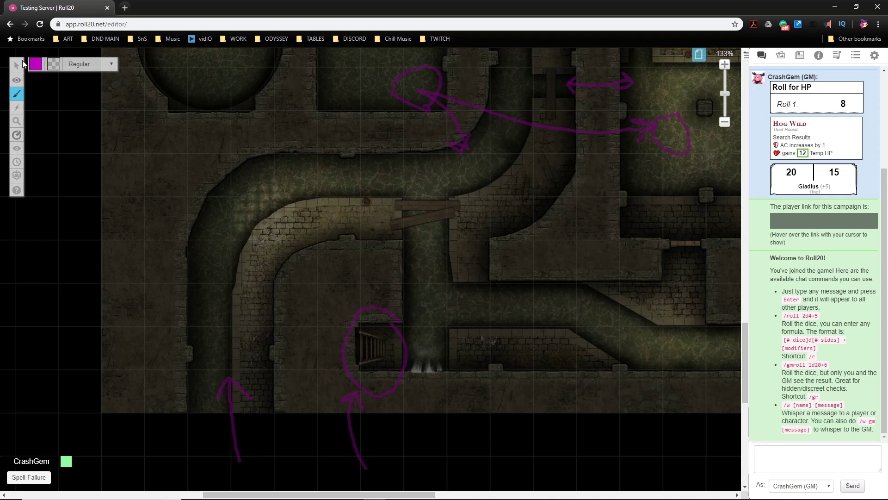
Examine the channels and walkways from the map's lower edge up to the main channel for routes into the sewers
{"action": "left_click", "coordinate": [55, 61]}
{"action": "left_click_drag", "start_coordinate": [546, 331], "coordinate": [407, 282]}
{"action": "left_click_drag", "start_coordinate": [505, 319], "coordinate": [375, 343]}
{"action": "left_click_drag", "start_coordinate": [431, 175], "coordinate": [440, 386]}
{"action": "left_click_drag", "start_coordinate": [329, 353], "coordinate": [469, 249]}
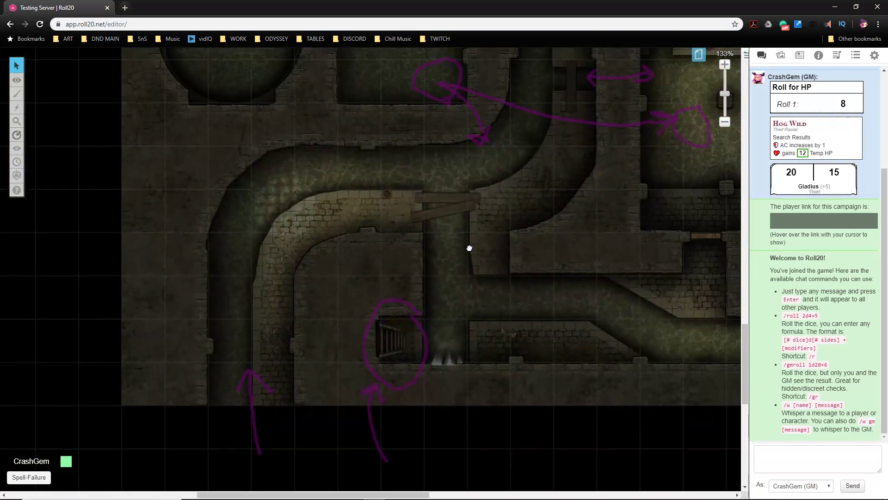
{"action": "left_click_drag", "start_coordinate": [497, 305], "coordinate": [463, 356]}
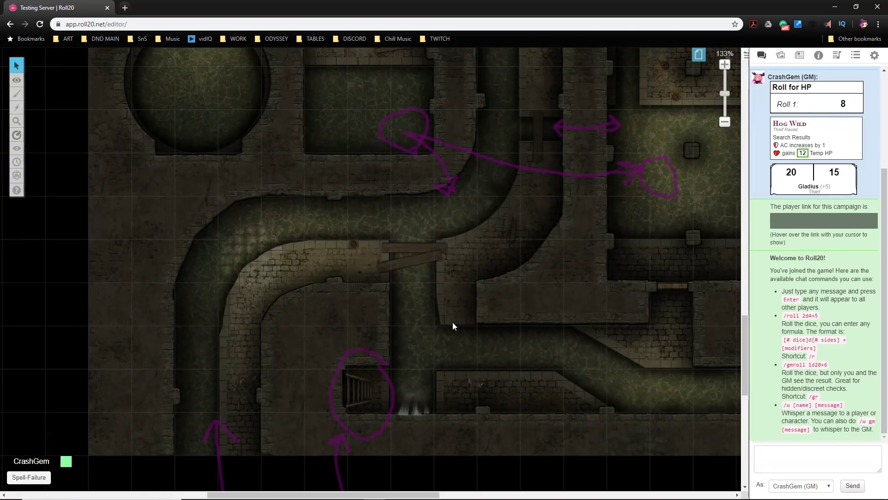
{"action": "left_click_drag", "start_coordinate": [704, 418], "coordinate": [389, 360]}
{"action": "left_click_drag", "start_coordinate": [413, 135], "coordinate": [468, 379]}
{"action": "mouse_move", "coordinate": [517, 353]}
{"action": "left_mouse_down"}
{"action": "mouse_move", "coordinate": [448, 250]}
{"action": "mouse_move", "coordinate": [485, 377]}
{"action": "left_mouse_up"}
{"action": "left_click_drag", "start_coordinate": [449, 196], "coordinate": [495, 385]}
{"action": "left_click_drag", "start_coordinate": [464, 262], "coordinate": [515, 421]}
{"action": "mouse_move", "coordinate": [470, 289]}
{"action": "left_mouse_down"}
{"action": "mouse_move", "coordinate": [494, 369]}
{"action": "mouse_move", "coordinate": [494, 445]}
{"action": "left_mouse_up"}
{"action": "mouse_move", "coordinate": [558, 408]}
{"action": "left_mouse_down"}
{"action": "mouse_move", "coordinate": [429, 382]}
{"action": "mouse_move", "coordinate": [410, 343]}
{"action": "mouse_move", "coordinate": [430, 227]}
{"action": "left_mouse_up"}
{"action": "mouse_move", "coordinate": [405, 342]}
{"action": "left_mouse_down"}
{"action": "mouse_move", "coordinate": [482, 227]}
{"action": "mouse_move", "coordinate": [534, 186]}
{"action": "left_mouse_up"}
{"action": "mouse_move", "coordinate": [431, 388]}
{"action": "left_mouse_down"}
{"action": "mouse_move", "coordinate": [474, 270]}
{"action": "mouse_move", "coordinate": [513, 208]}
{"action": "left_mouse_up"}
{"action": "mouse_move", "coordinate": [411, 319]}
{"action": "left_mouse_down"}
{"action": "mouse_move", "coordinate": [522, 237]}
{"action": "mouse_move", "coordinate": [481, 408]}
{"action": "left_mouse_up"}
{"action": "left_click_drag", "start_coordinate": [546, 210], "coordinate": [476, 396]}
{"action": "mouse_move", "coordinate": [526, 272]}
{"action": "left_mouse_down"}
{"action": "mouse_move", "coordinate": [481, 369]}
{"action": "mouse_move", "coordinate": [585, 329]}
{"action": "mouse_move", "coordinate": [518, 361]}
{"action": "mouse_move", "coordinate": [442, 372]}
{"action": "mouse_move", "coordinate": [415, 331]}
{"action": "mouse_move", "coordinate": [402, 289]}
{"action": "mouse_move", "coordinate": [436, 201]}
{"action": "mouse_move", "coordinate": [465, 164]}
{"action": "left_mouse_up"}
{"action": "mouse_move", "coordinate": [408, 390]}
{"action": "left_mouse_down"}
{"action": "mouse_move", "coordinate": [425, 353]}
{"action": "mouse_move", "coordinate": [440, 214]}
{"action": "mouse_move", "coordinate": [396, 290]}
{"action": "mouse_move", "coordinate": [343, 430]}
{"action": "mouse_move", "coordinate": [320, 437]}
{"action": "left_mouse_up"}
Ping the main channel's end at the map's right edge and examine the rooms above it
{"action": "left_click", "coordinate": [510, 232]}
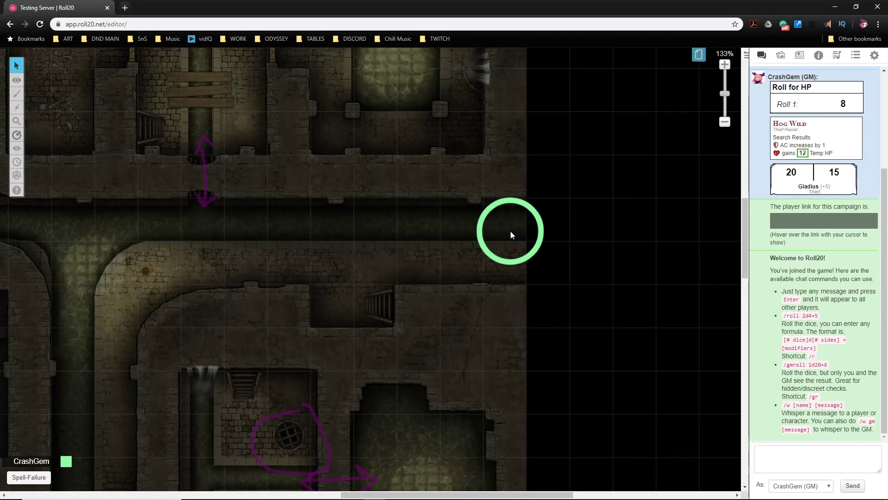
{"action": "left_click_drag", "start_coordinate": [509, 229], "coordinate": [486, 351]}
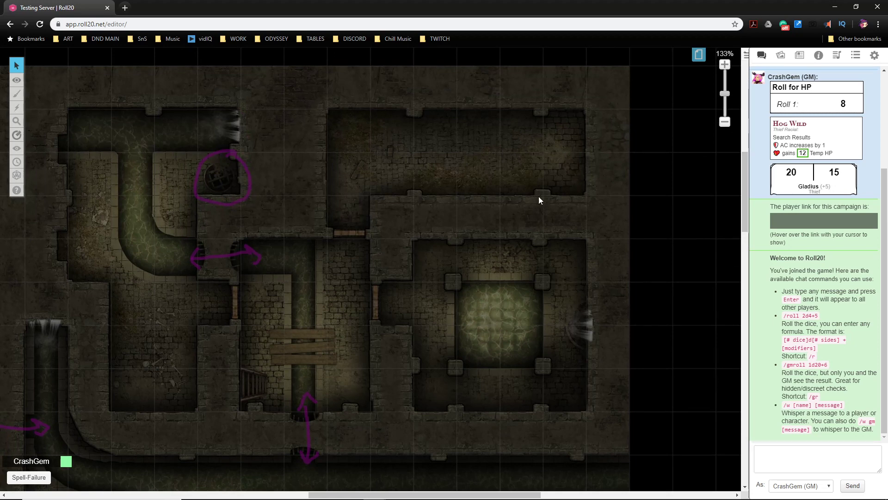
{"action": "left_click", "coordinate": [545, 155]}
{"action": "left_click", "coordinate": [545, 156]}
{"action": "left_click", "coordinate": [545, 155]}
Circle the ladders in the left stair room and the plank-bridge room with the Freehand tool
{"action": "left_click_drag", "start_coordinate": [509, 167], "coordinate": [673, 134]}
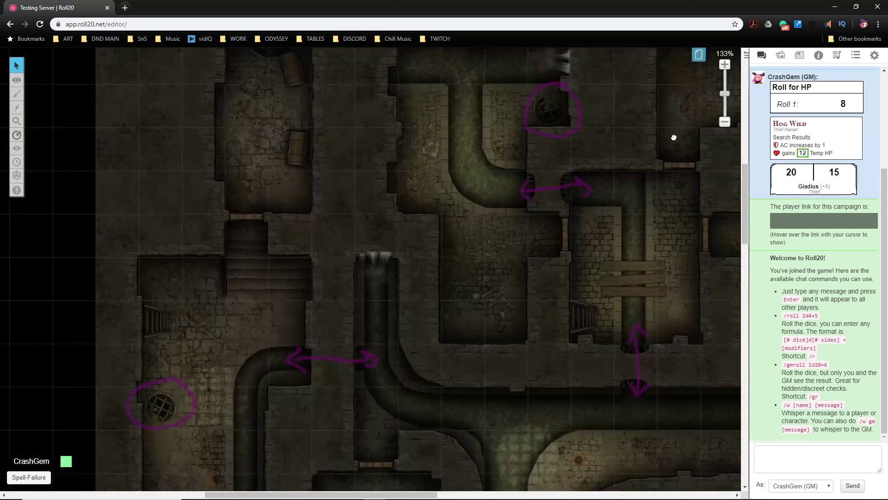
{"action": "left_click_drag", "start_coordinate": [592, 478], "coordinate": [553, 325]}
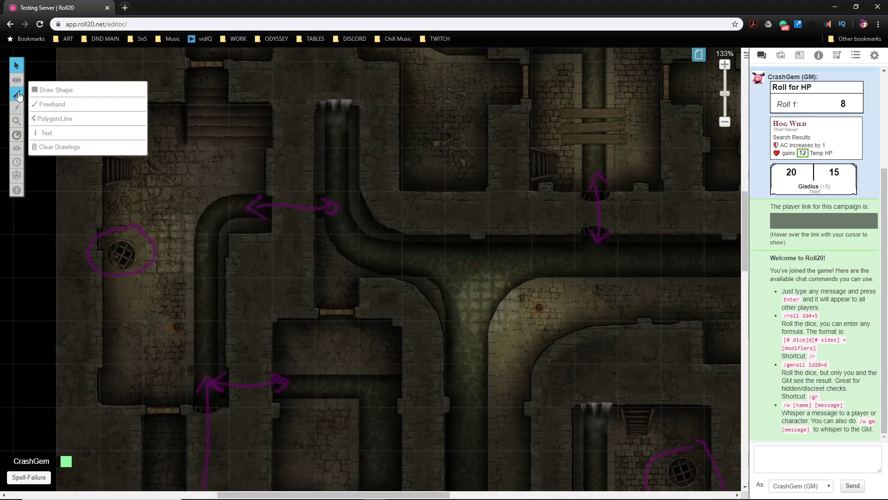
{"action": "left_click", "coordinate": [18, 95]}
{"action": "left_click_drag", "start_coordinate": [135, 146], "coordinate": [99, 163]}
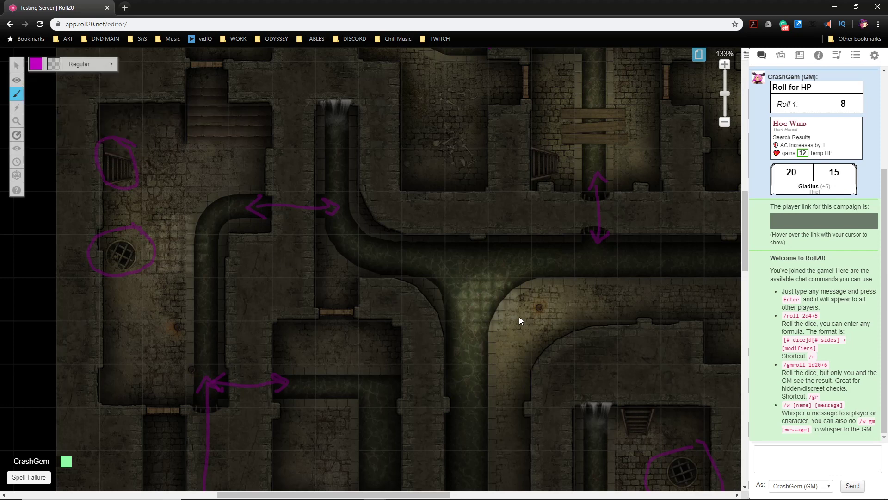
{"action": "mouse_move", "coordinate": [549, 152]}
{"action": "left_mouse_down"}
{"action": "mouse_move", "coordinate": [515, 161]}
{"action": "mouse_move", "coordinate": [555, 190]}
{"action": "mouse_move", "coordinate": [549, 153]}
{"action": "left_mouse_up"}
Circle the ladders in the alcove below the main channel, in the circled-grate room and in the adjacent pool room
{"action": "left_click_drag", "start_coordinate": [441, 494], "coordinate": [572, 494]}
{"action": "scroll", "coordinate": [425, 198], "scroll_direction": "down", "scroll_amount": 2}
{"action": "mouse_move", "coordinate": [392, 231]}
{"action": "left_mouse_down"}
{"action": "mouse_move", "coordinate": [349, 218]}
{"action": "mouse_move", "coordinate": [383, 246]}
{"action": "left_mouse_up"}
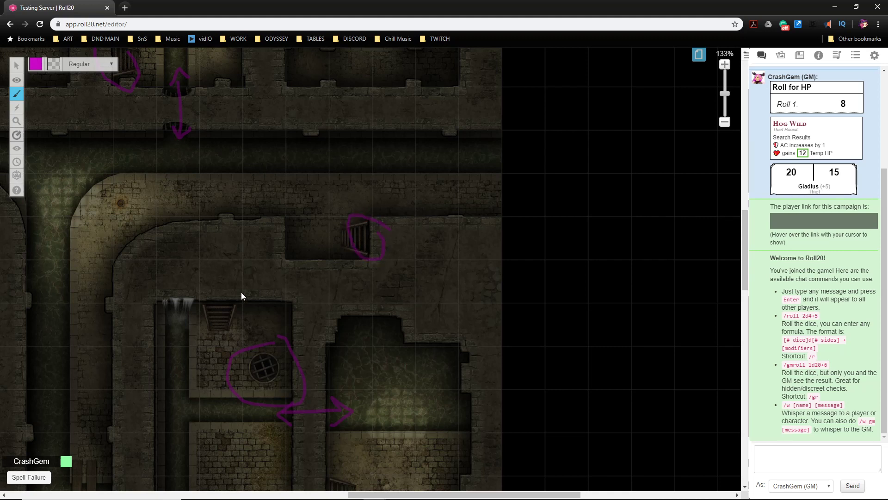
{"action": "left_click_drag", "start_coordinate": [239, 297], "coordinate": [241, 291]}
{"action": "scroll", "coordinate": [366, 336], "scroll_direction": "down", "scroll_amount": 4}
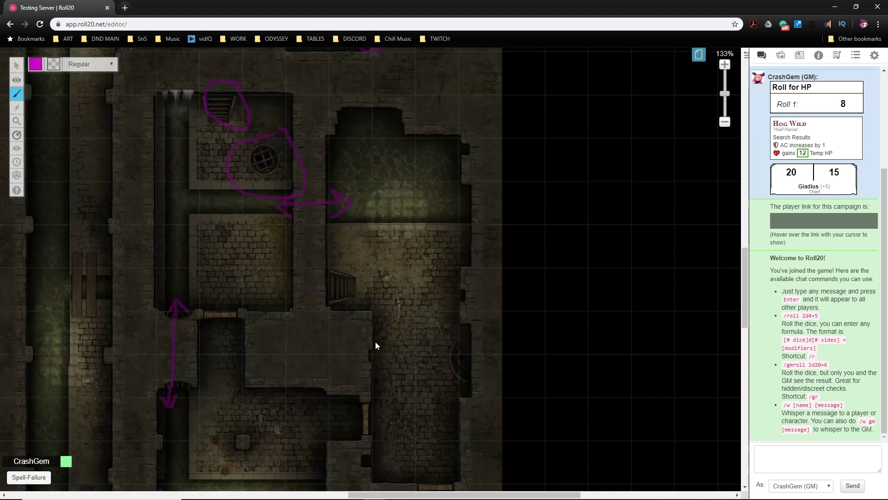
{"action": "left_click_drag", "start_coordinate": [362, 305], "coordinate": [351, 273]}
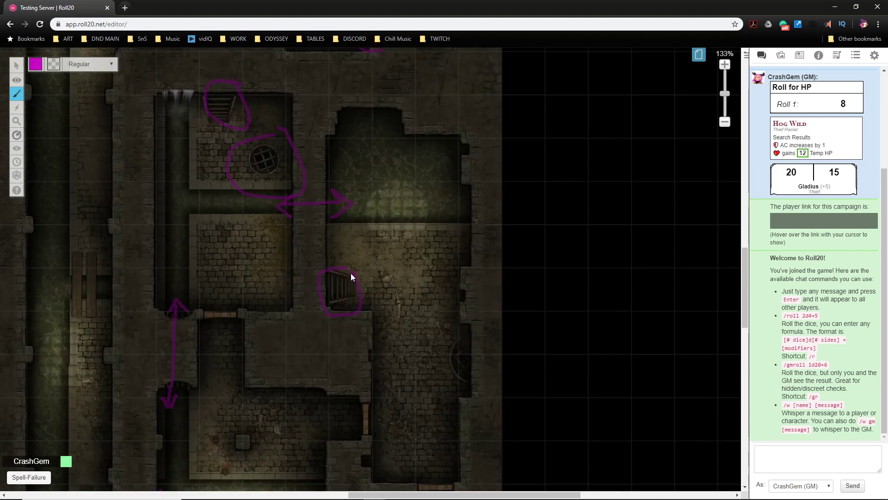
Review the marked grates, ladders and passages from the lower channels up to the map's top rooms
{"action": "scroll", "coordinate": [364, 298], "scroll_direction": "down", "scroll_amount": 6}
{"action": "scroll", "coordinate": [367, 296], "scroll_direction": "down", "scroll_amount": 3}
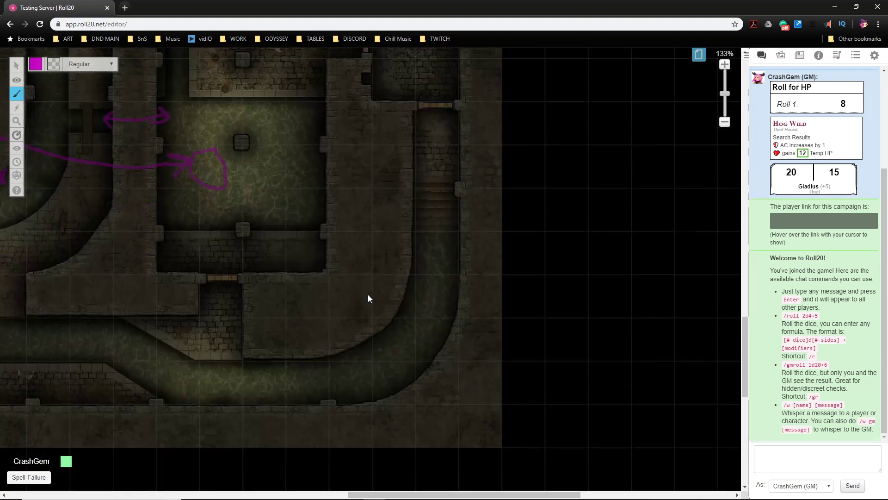
{"action": "scroll", "coordinate": [376, 296], "scroll_direction": "up", "scroll_amount": 1}
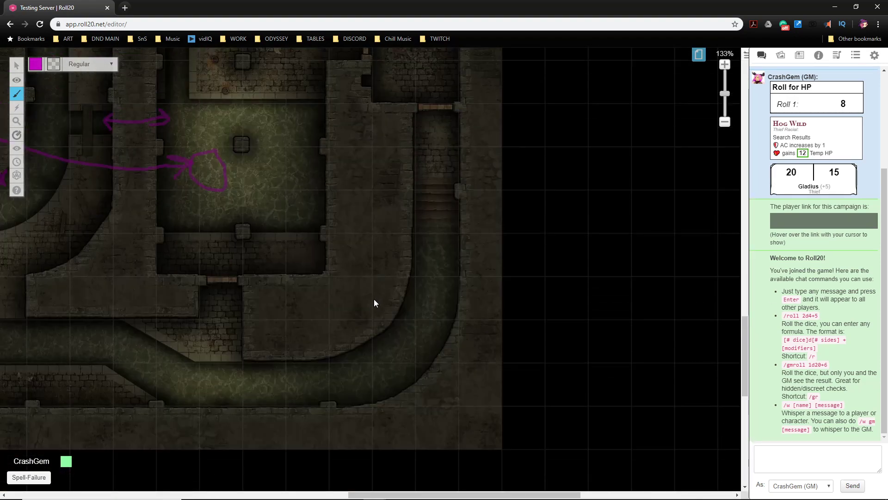
{"action": "scroll", "coordinate": [374, 299], "scroll_direction": "up", "scroll_amount": 6}
{"action": "scroll", "coordinate": [398, 328], "scroll_direction": "up", "scroll_amount": 4}
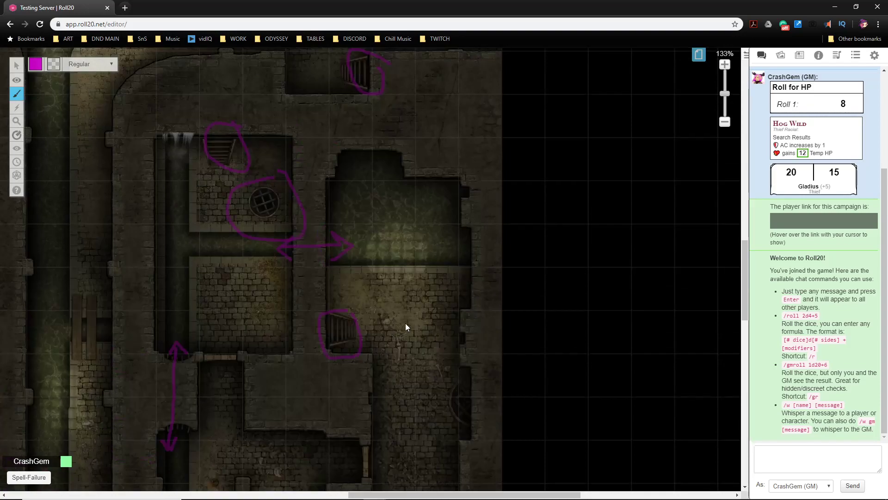
{"action": "scroll", "coordinate": [413, 330], "scroll_direction": "down", "scroll_amount": 7}
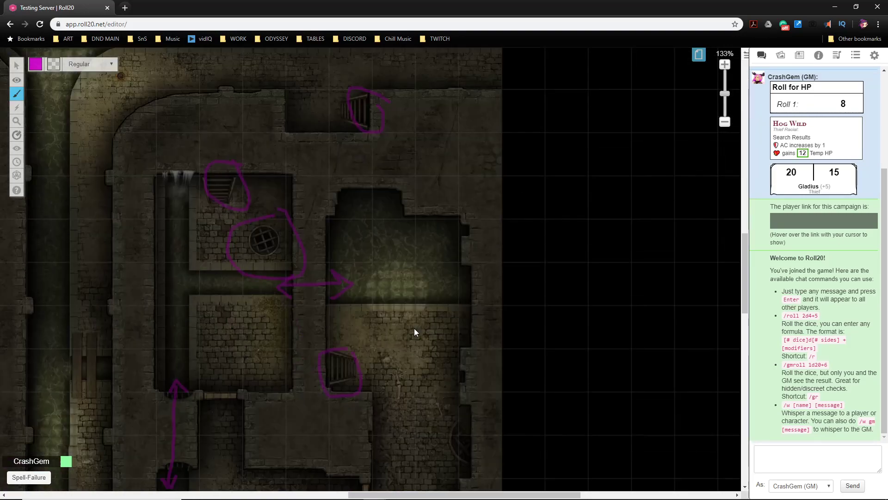
{"action": "left_click_drag", "start_coordinate": [452, 493], "coordinate": [360, 493]}
{"action": "scroll", "coordinate": [468, 418], "scroll_direction": "up", "scroll_amount": 5}
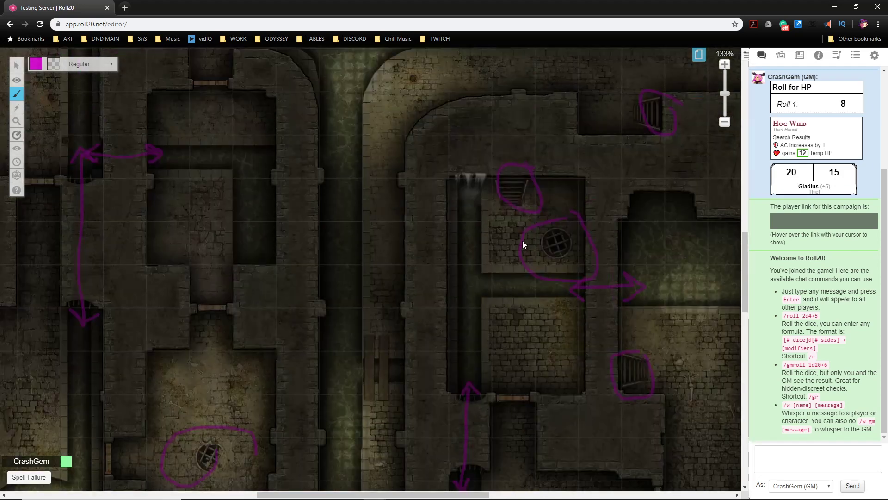
{"action": "scroll", "coordinate": [515, 276], "scroll_direction": "up", "scroll_amount": 3}
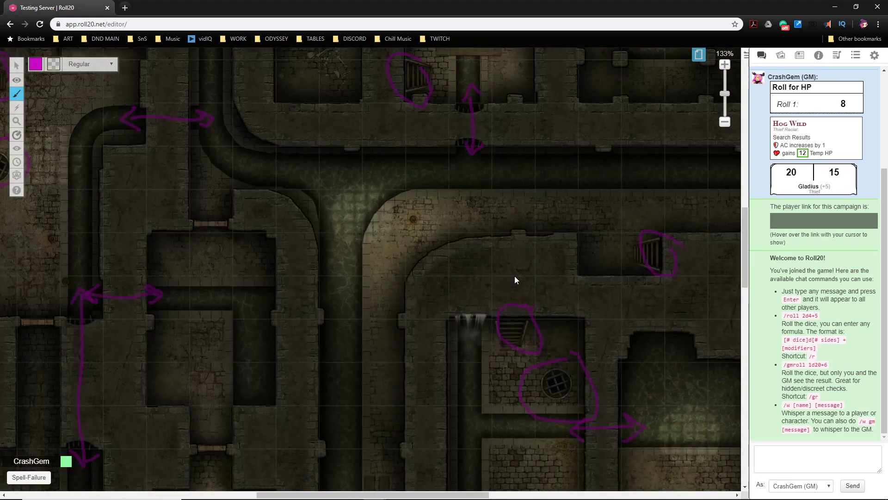
{"action": "left_click_drag", "start_coordinate": [446, 494], "coordinate": [420, 495]}
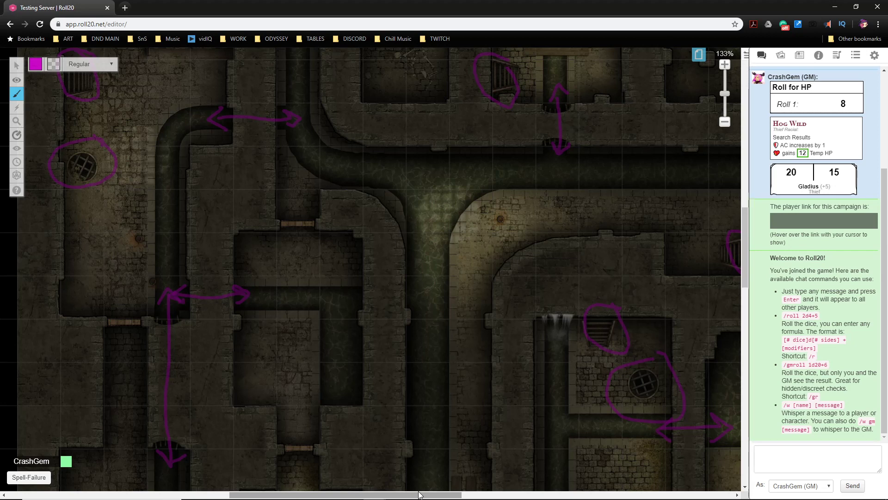
{"action": "mouse_move", "coordinate": [420, 497]}
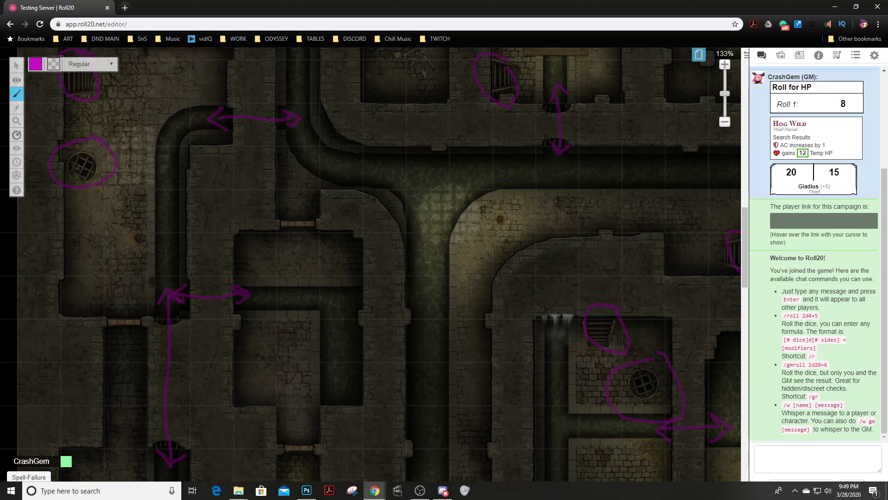
{"action": "scroll", "coordinate": [408, 419], "scroll_direction": "up", "scroll_amount": 7}
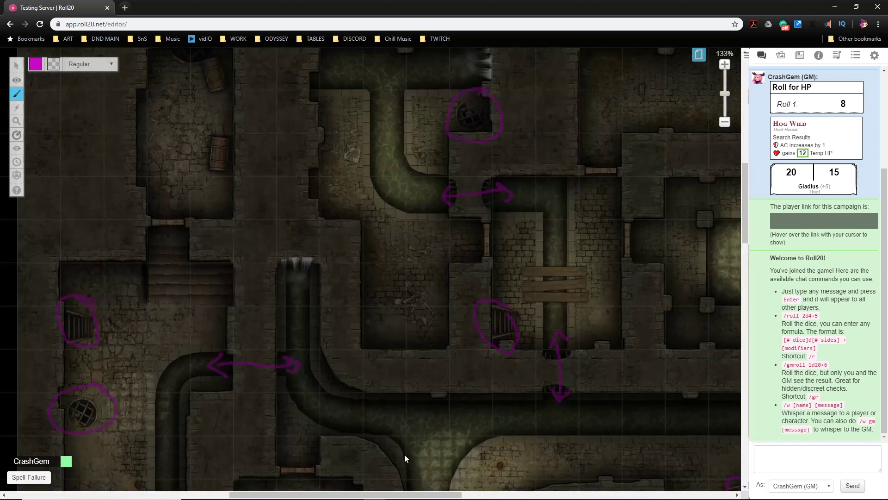
{"action": "scroll", "coordinate": [490, 440], "scroll_direction": "up", "scroll_amount": 4}
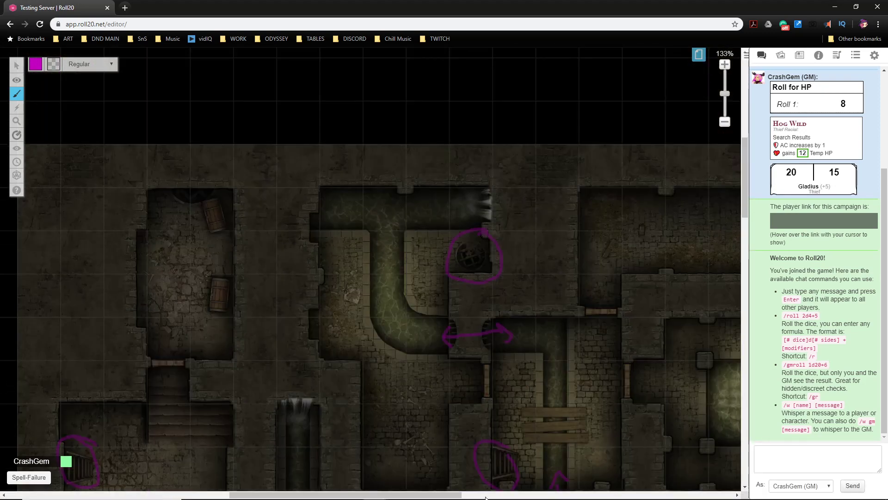
{"action": "left_click_drag", "start_coordinate": [452, 496], "coordinate": [589, 496]}
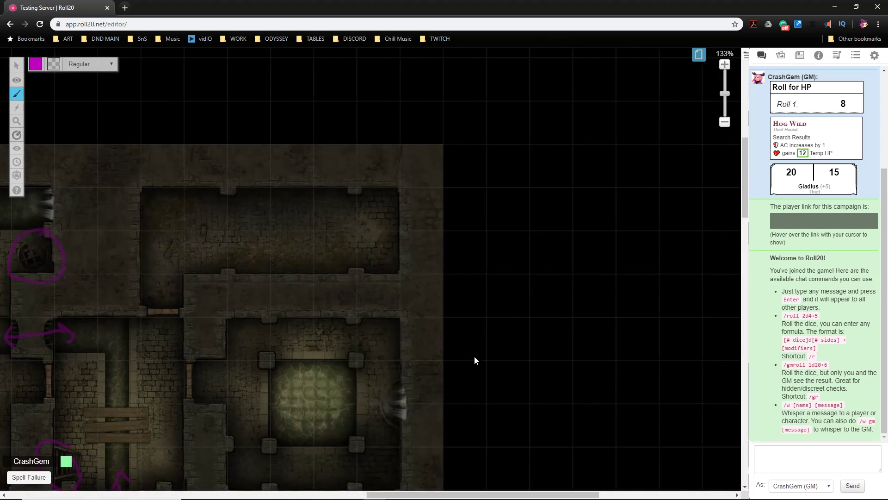
{"action": "scroll", "coordinate": [415, 315], "scroll_direction": "down", "scroll_amount": 6}
{"action": "scroll", "coordinate": [415, 318], "scroll_direction": "up", "scroll_amount": 4}
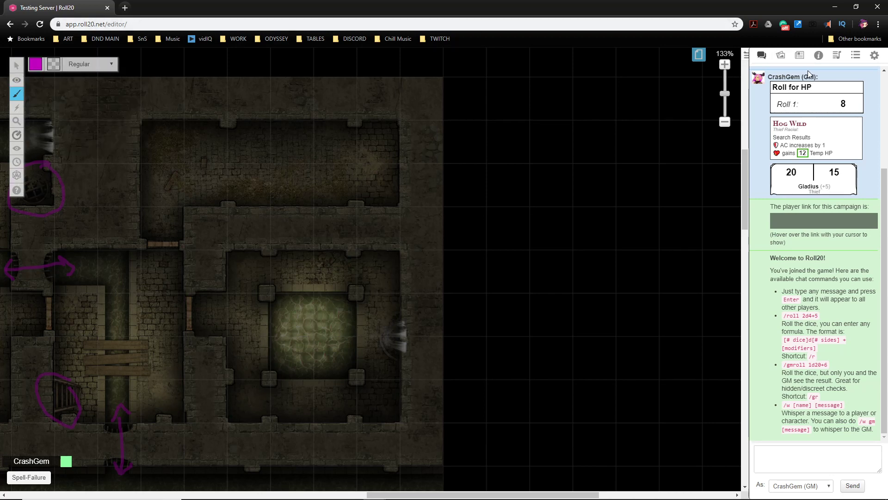
Search the art library for "stair" and place a dungeon stairs image in the map's upper-right corner room
{"action": "left_click", "coordinate": [800, 55]}
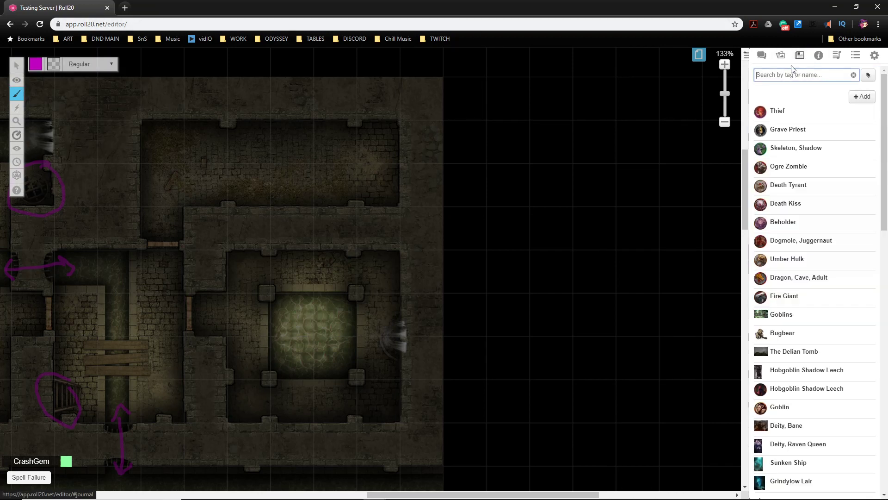
{"action": "left_click", "coordinate": [782, 55]}
{"action": "left_click", "coordinate": [779, 94]}
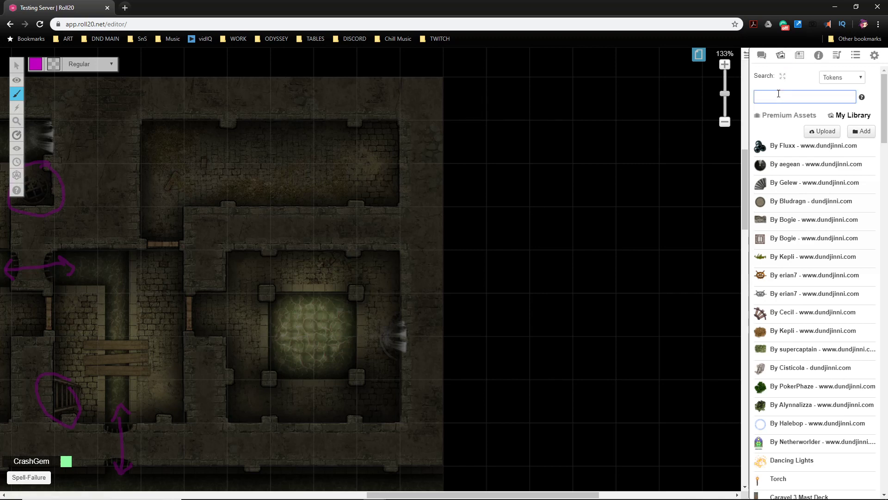
{"action": "type", "text": "stair"}
{"action": "mouse_move", "coordinate": [788, 178]}
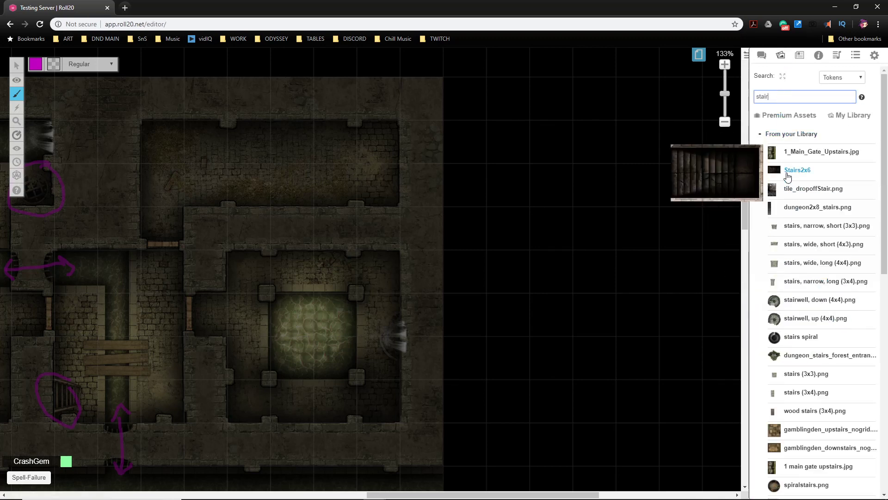
{"action": "left_click_drag", "start_coordinate": [788, 174], "coordinate": [323, 157]}
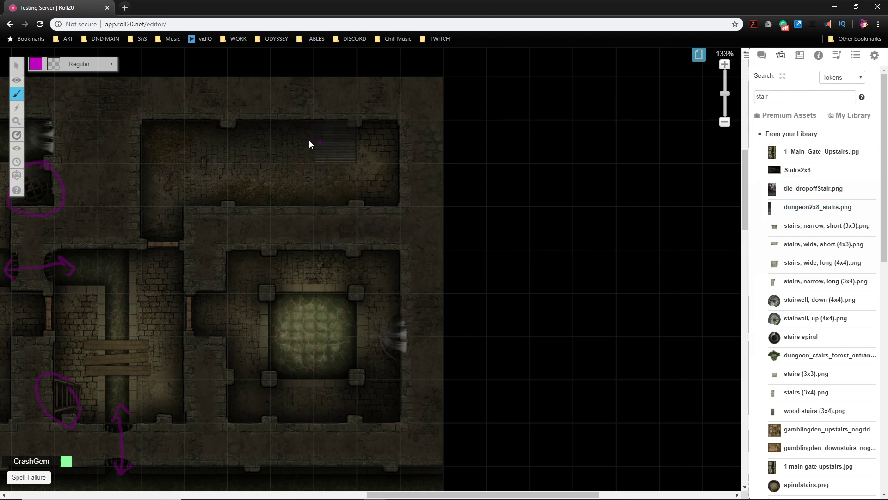
Rotate the stairs image a quarter turn and enlarge it to about 4 by 2 squares, filling the room's right part
{"action": "mouse_move", "coordinate": [21, 67]}
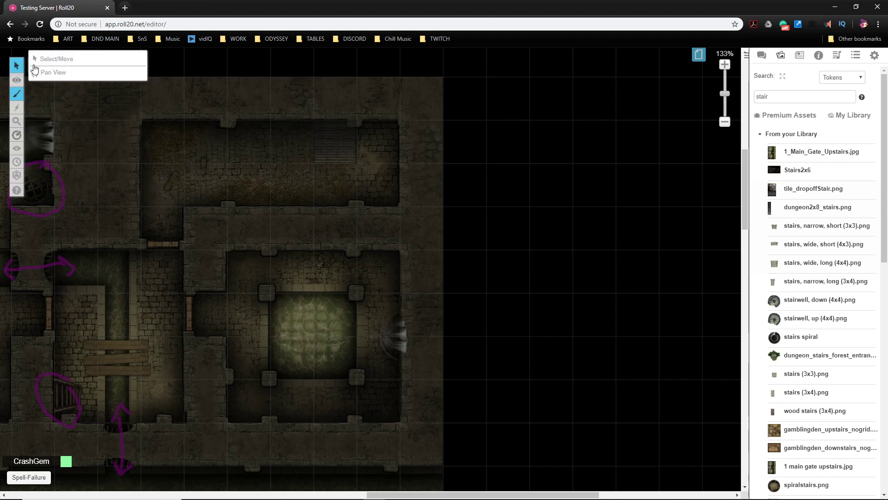
{"action": "left_click", "coordinate": [65, 59]}
{"action": "left_click", "coordinate": [333, 141]}
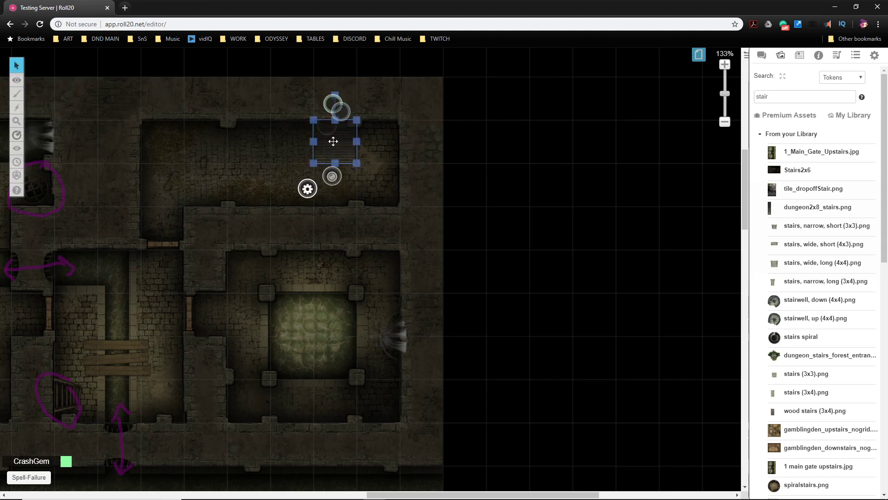
{"action": "left_click_drag", "start_coordinate": [336, 96], "coordinate": [270, 206]}
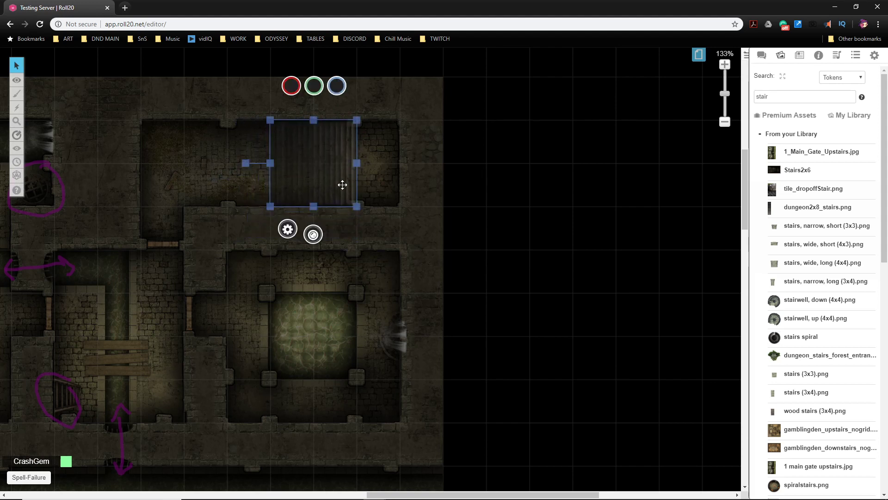
{"action": "left_click_drag", "start_coordinate": [358, 165], "coordinate": [387, 171]}
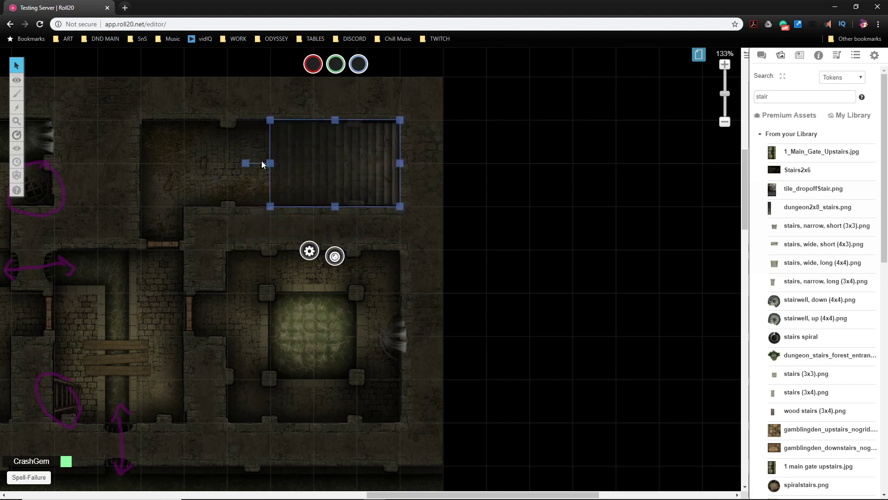
{"action": "left_click_drag", "start_coordinate": [272, 166], "coordinate": [227, 163]}
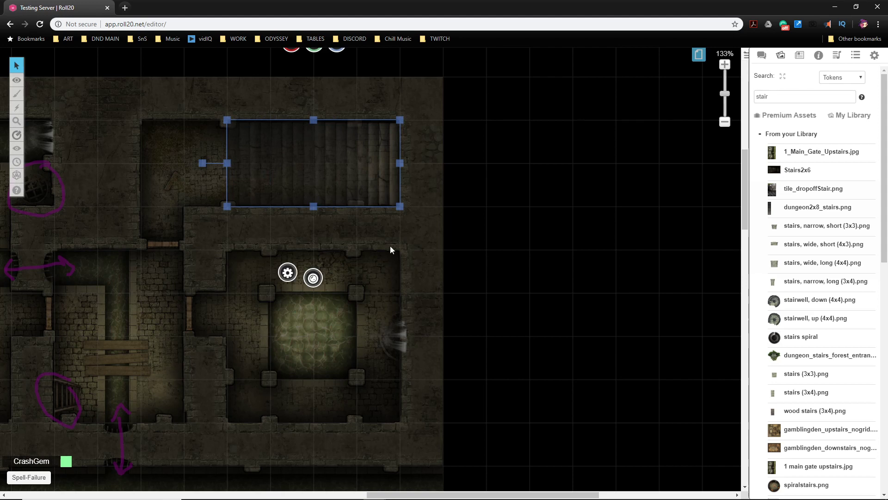
Move the enlarged stairs image from the GM layer to the map layer
{"action": "right_click", "coordinate": [315, 177]}
{"action": "mouse_move", "coordinate": [338, 169]}
{"action": "left_click", "coordinate": [389, 161]}
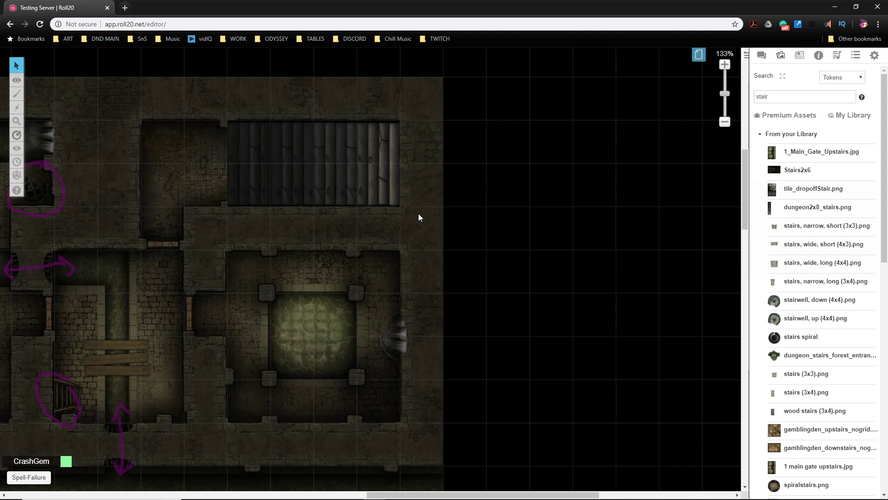
Search the journal for "hydro" to find a monster for the square pool room below the stairs
{"action": "left_click_drag", "start_coordinate": [343, 418], "coordinate": [341, 373]}
{"action": "left_click_drag", "start_coordinate": [226, 357], "coordinate": [241, 388]}
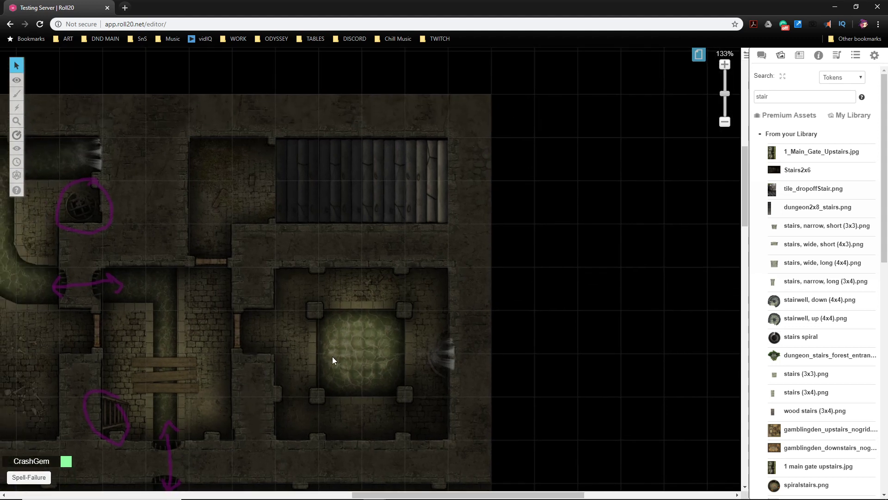
{"action": "left_click", "coordinate": [351, 359]}
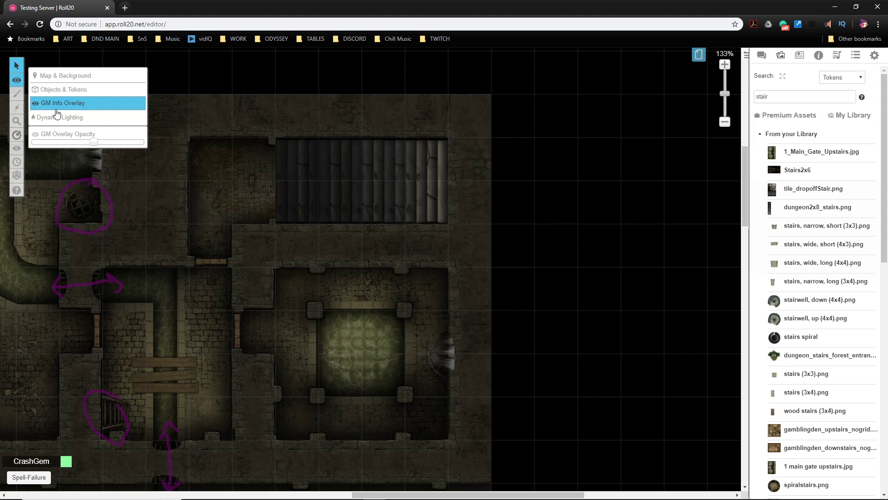
{"action": "left_click_drag", "start_coordinate": [558, 404], "coordinate": [424, 330]}
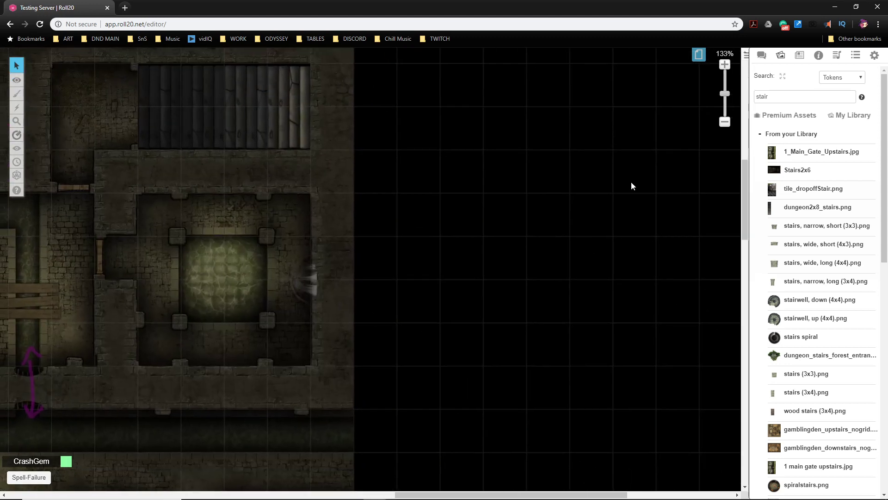
{"action": "left_click", "coordinate": [799, 64]}
{"action": "left_click", "coordinate": [792, 76]}
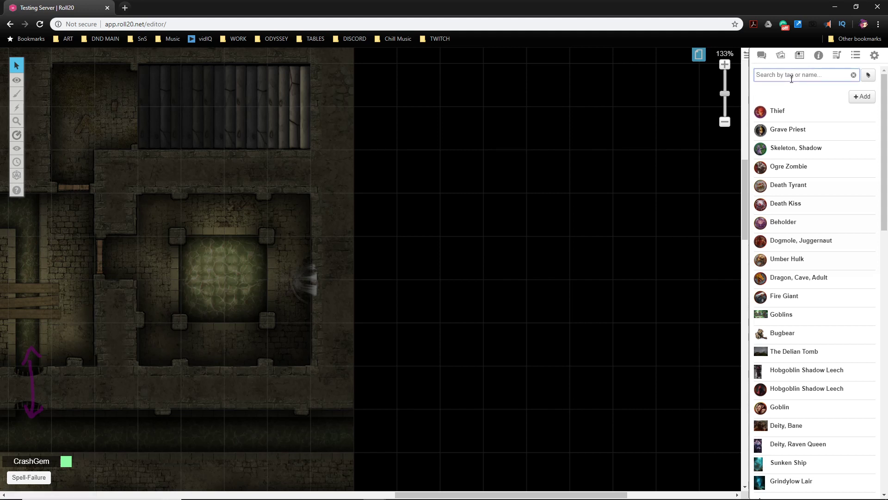
{"action": "type", "text": "hydro"}
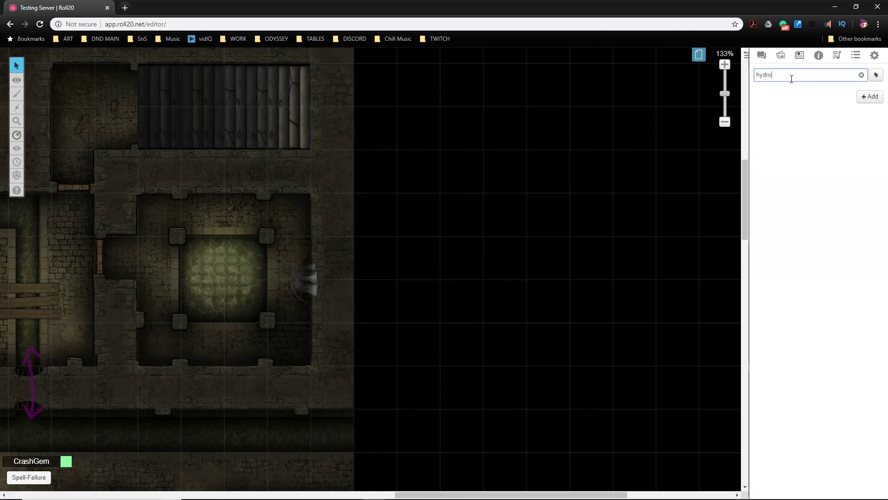
Search the D&D 5th Edition compendium for "hydro", place the Hydroloth in the square pool, and close its character sheet
{"action": "left_click", "coordinate": [818, 55]}
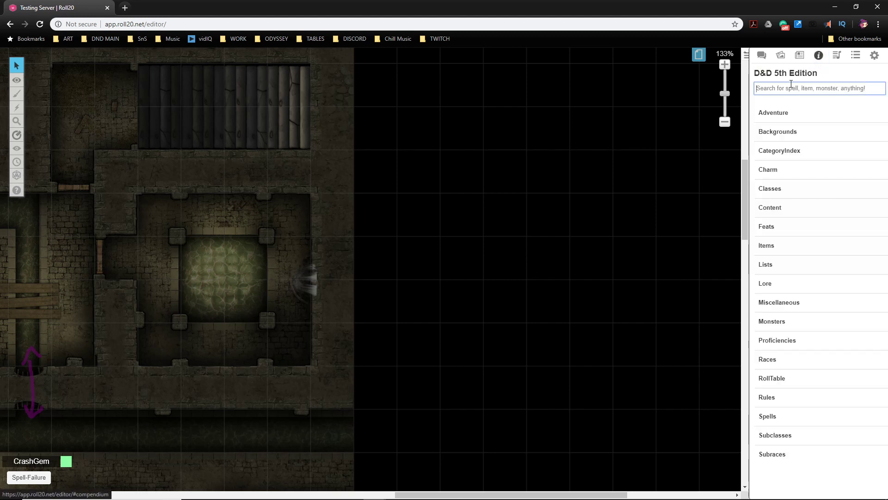
{"action": "type", "text": "hydro"}
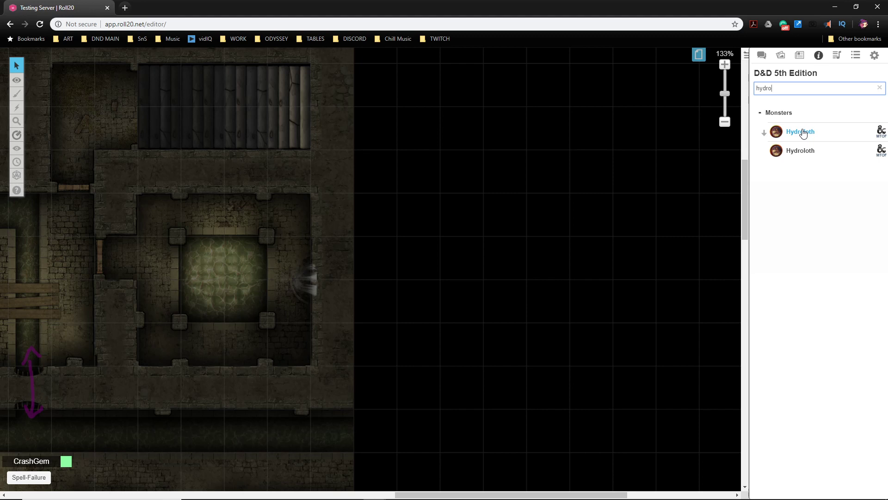
{"action": "left_click_drag", "start_coordinate": [804, 136], "coordinate": [221, 280]}
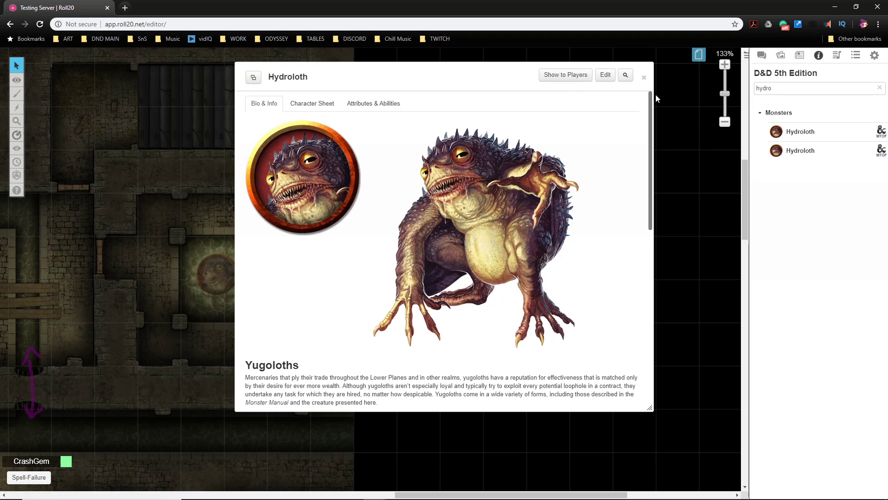
{"action": "left_click", "coordinate": [645, 78]}
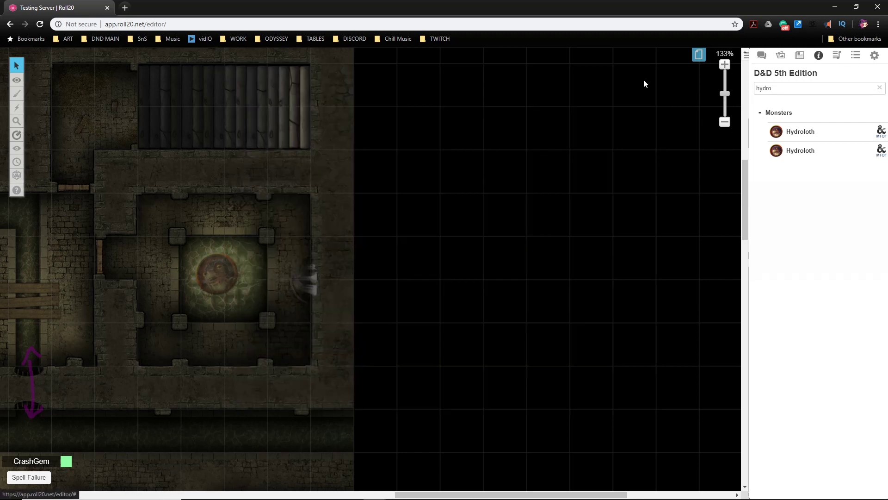
Reposition the Hydroloth token in the upper-left square of the pool and deselect it
{"action": "left_click_drag", "start_coordinate": [215, 271], "coordinate": [240, 269]}
{"action": "scroll", "coordinate": [463, 343], "scroll_direction": "left", "scroll_amount": 5}
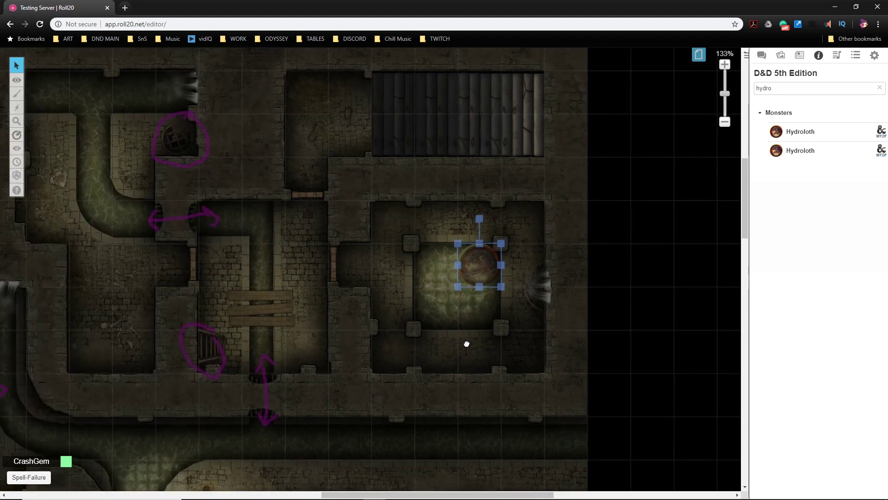
{"action": "left_click_drag", "start_coordinate": [504, 272], "coordinate": [454, 271]}
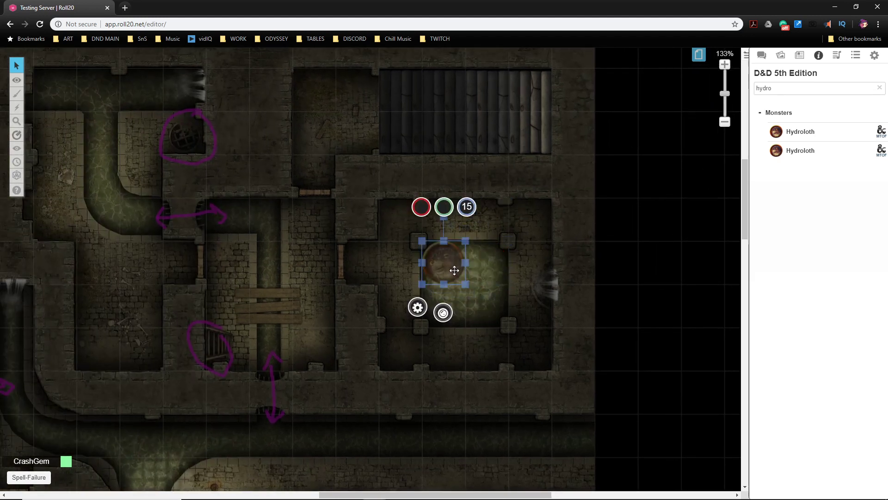
{"action": "mouse_move", "coordinate": [453, 272]}
{"action": "left_mouse_down"}
{"action": "mouse_move", "coordinate": [475, 302]}
{"action": "mouse_move", "coordinate": [447, 262]}
{"action": "left_mouse_up"}
{"action": "left_click", "coordinate": [520, 323]}
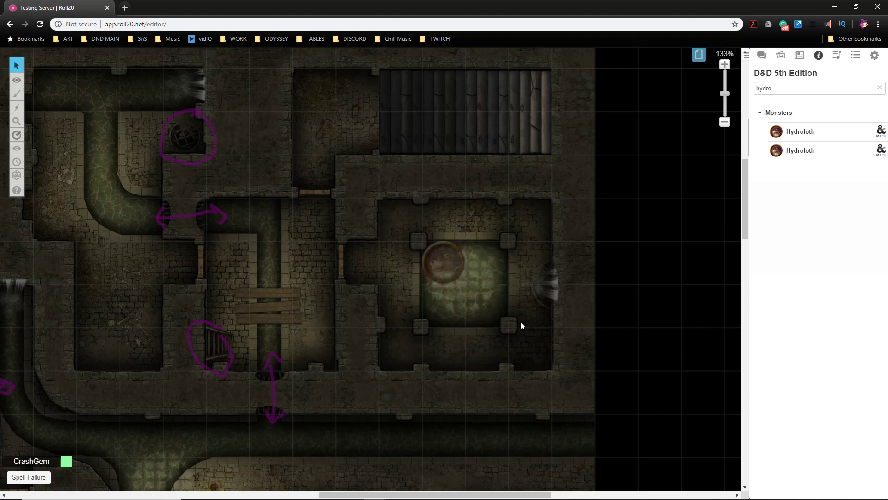
{"action": "scroll", "coordinate": [555, 314], "scroll_direction": "left", "scroll_amount": 5}
{"action": "left_click_drag", "start_coordinate": [555, 245], "coordinate": [543, 262]}
{"action": "left_click", "coordinate": [464, 341]}
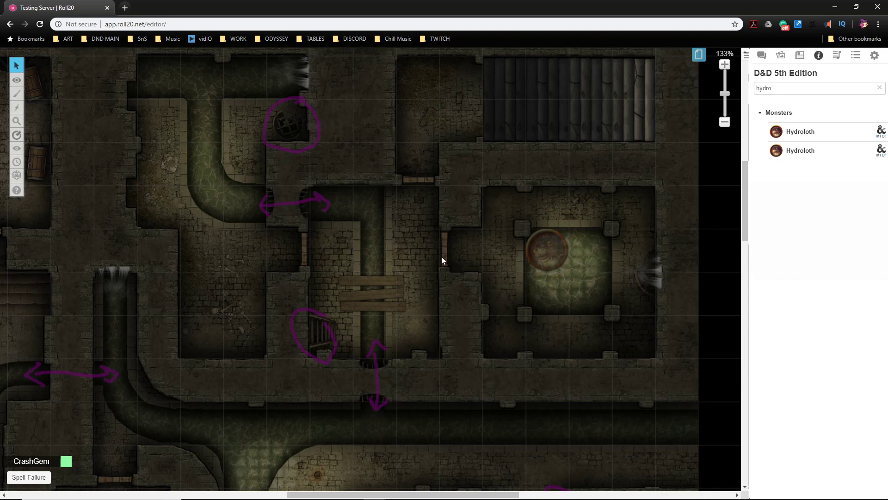
Switch the active layer from GM Info Overlay to Dynamic Lighting
{"action": "left_click_drag", "start_coordinate": [395, 295], "coordinate": [490, 365]}
{"action": "scroll", "coordinate": [401, 343], "scroll_direction": "down", "scroll_amount": 2}
{"action": "mouse_move", "coordinate": [18, 83]}
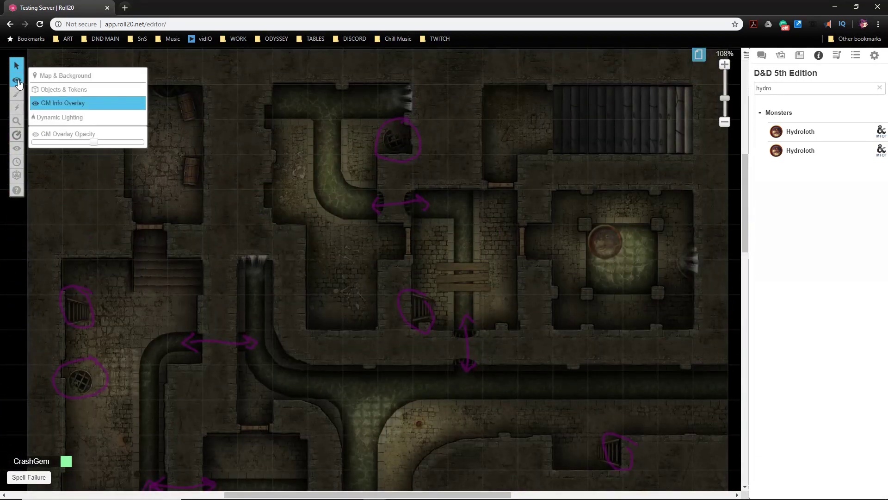
{"action": "left_click_drag", "start_coordinate": [534, 342], "coordinate": [575, 315]}
{"action": "mouse_move", "coordinate": [17, 78]}
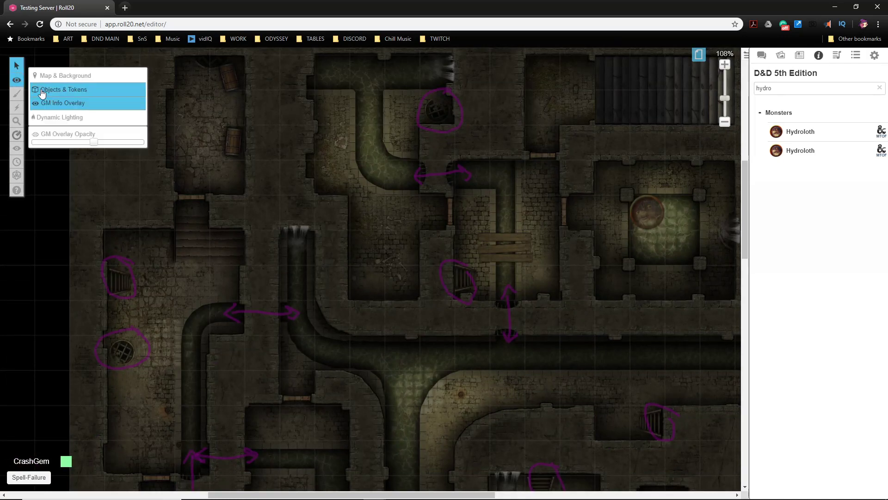
{"action": "left_click", "coordinate": [52, 121]}
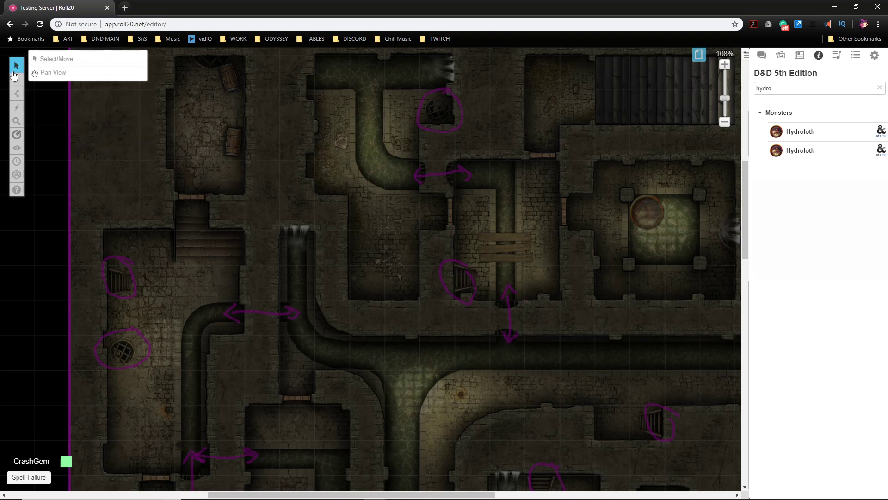
Start a Polygon/Line wall at the map's southern edge and trace the west side of the southwest sewer channel past its buttress
{"action": "mouse_move", "coordinate": [19, 94]}
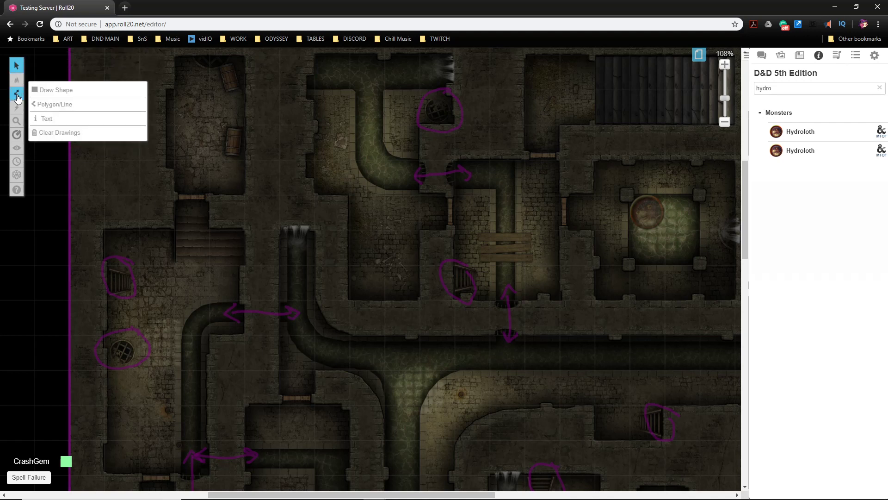
{"action": "left_click", "coordinate": [17, 97]}
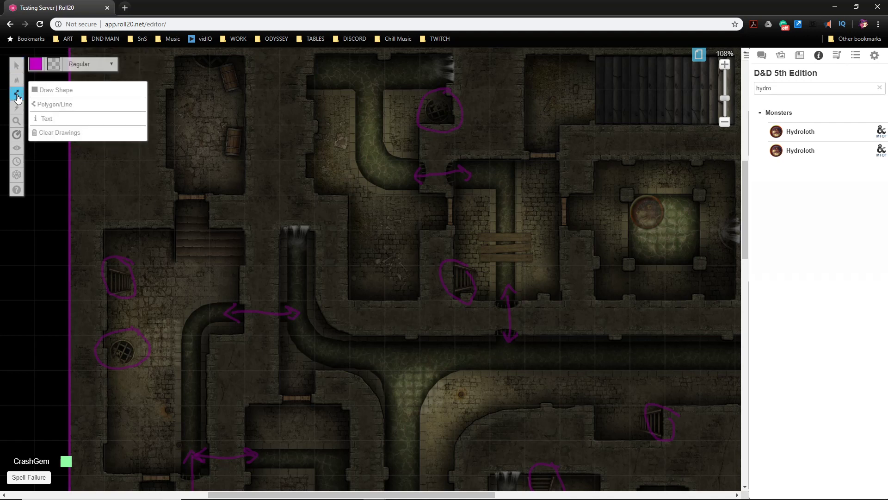
{"action": "left_click", "coordinate": [55, 104]}
{"action": "scroll", "coordinate": [232, 194], "scroll_direction": "up", "scroll_amount": 2}
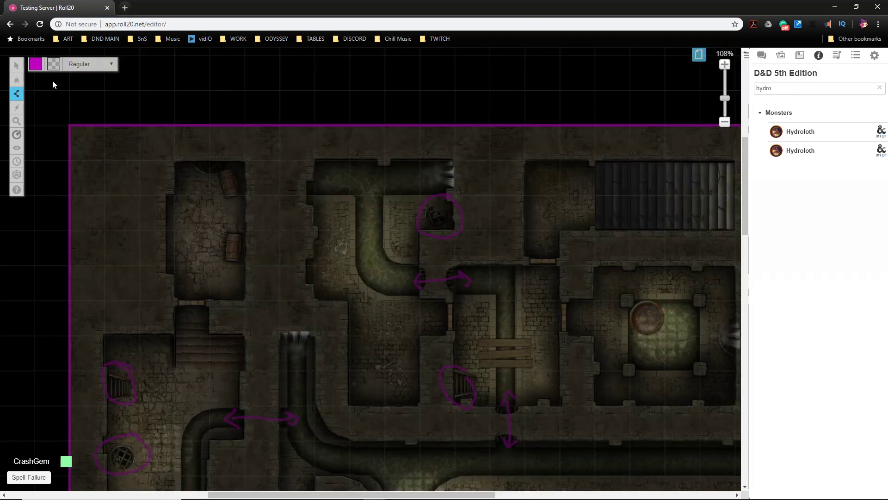
{"action": "scroll", "coordinate": [179, 230], "scroll_direction": "down", "scroll_amount": 15}
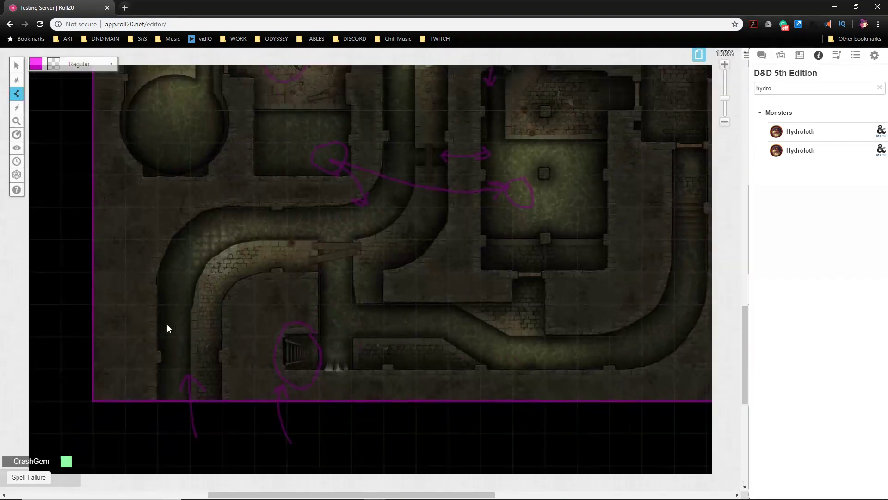
{"action": "scroll", "coordinate": [167, 328], "scroll_direction": "up", "scroll_amount": 3}
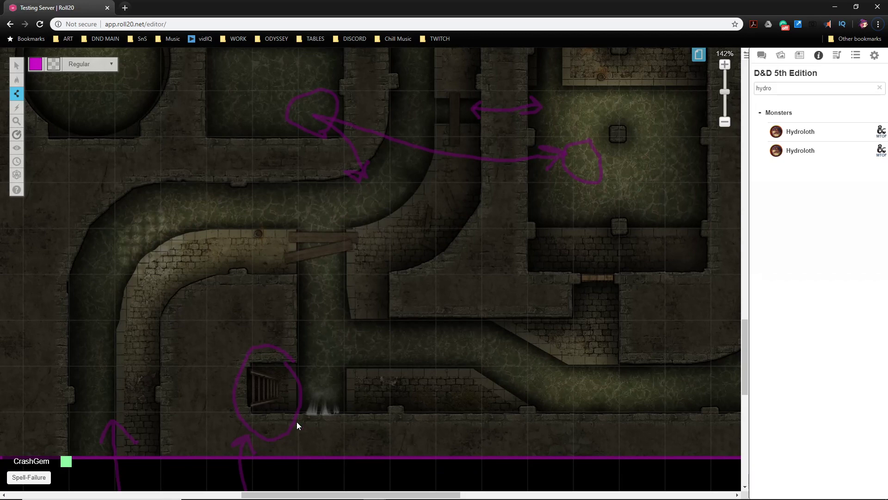
{"action": "scroll", "coordinate": [278, 426], "scroll_direction": "left", "scroll_amount": 4}
{"action": "scroll", "coordinate": [270, 384], "scroll_direction": "down", "scroll_amount": 1}
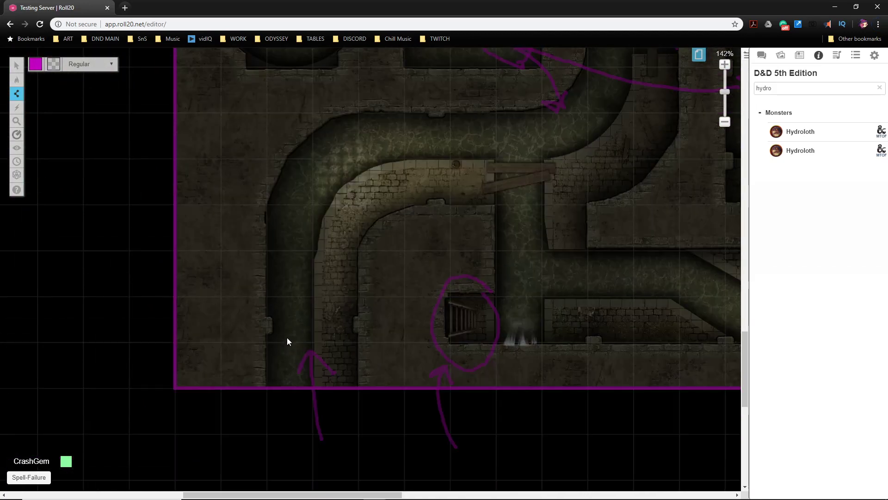
{"action": "scroll", "coordinate": [287, 337], "scroll_direction": "up", "scroll_amount": 3}
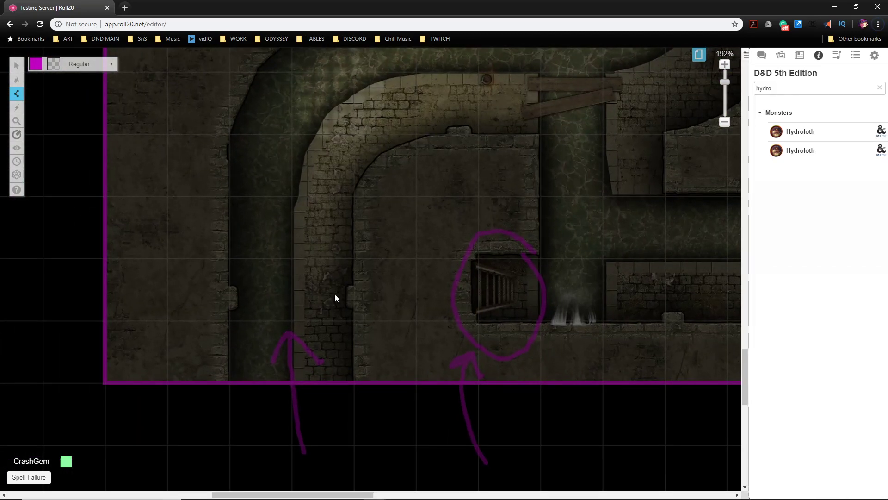
{"action": "left_click", "coordinate": [221, 390]}
{"action": "mouse_move", "coordinate": [222, 307]}
{"action": "left_mouse_down"}
{"action": "mouse_move", "coordinate": [232, 293]}
{"action": "mouse_move", "coordinate": [224, 288]}
{"action": "left_mouse_up"}
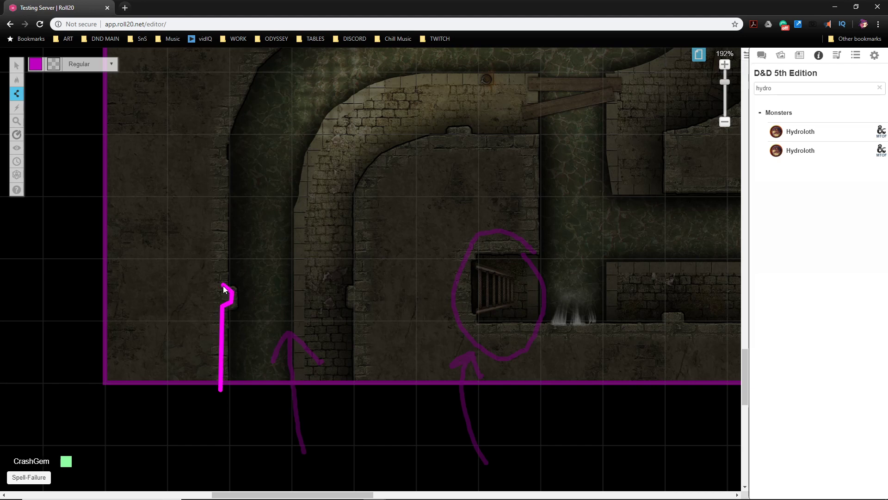
{"action": "scroll", "coordinate": [218, 235], "scroll_direction": "up", "scroll_amount": 2}
{"action": "left_click", "coordinate": [219, 229]}
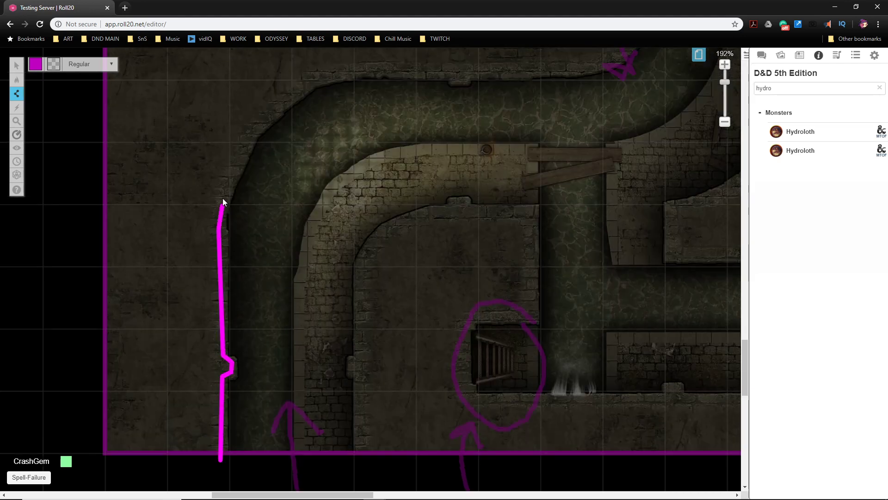
Continue the wall around the channel's outer bend and eastward along its north side, following the small buttress
{"action": "left_click", "coordinate": [250, 134]}
{"action": "left_click", "coordinate": [303, 88]}
{"action": "left_click", "coordinate": [336, 73]}
{"action": "left_click", "coordinate": [448, 71]}
{"action": "left_click", "coordinate": [453, 79]}
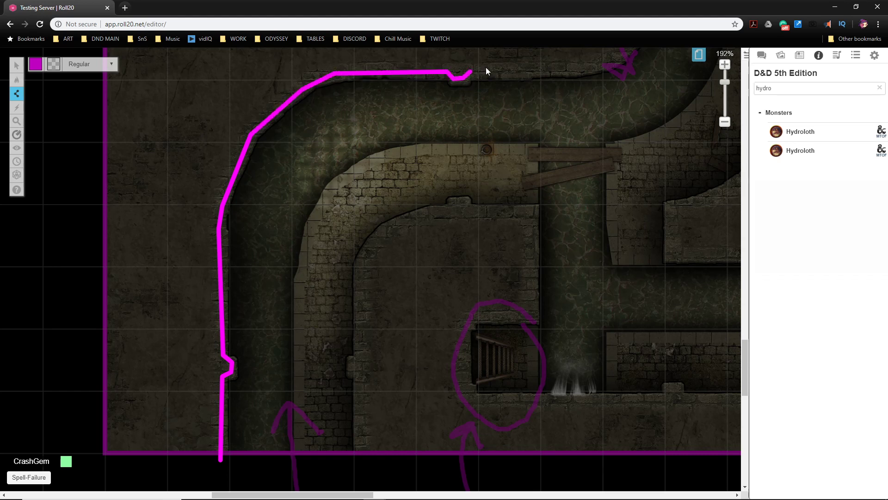
{"action": "left_click", "coordinate": [542, 70]}
{"action": "left_click", "coordinate": [590, 67]}
Trace the wall around the bend where the channel turns north and past the first two buttresses of the straight stretch
{"action": "scroll", "coordinate": [647, 134], "scroll_direction": "up", "scroll_amount": 4}
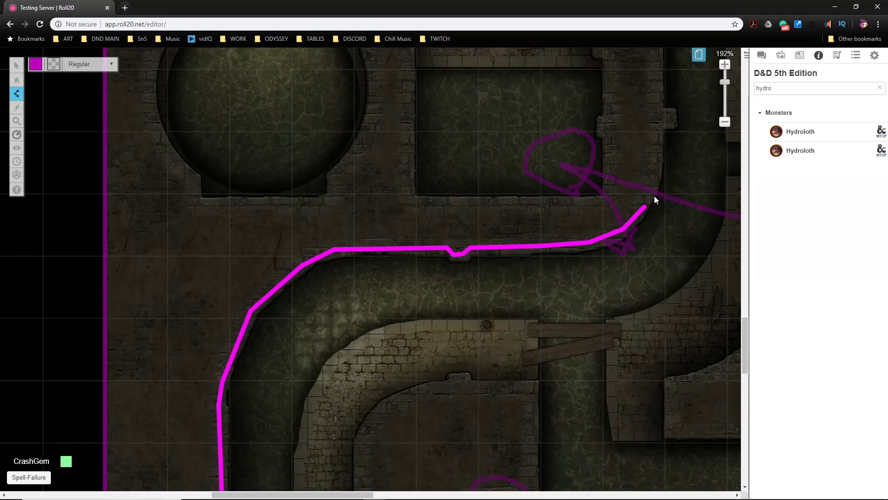
{"action": "left_click", "coordinate": [659, 127]}
{"action": "left_click", "coordinate": [669, 123]}
{"action": "left_click", "coordinate": [670, 112]}
{"action": "scroll", "coordinate": [667, 162], "scroll_direction": "up", "scroll_amount": 6}
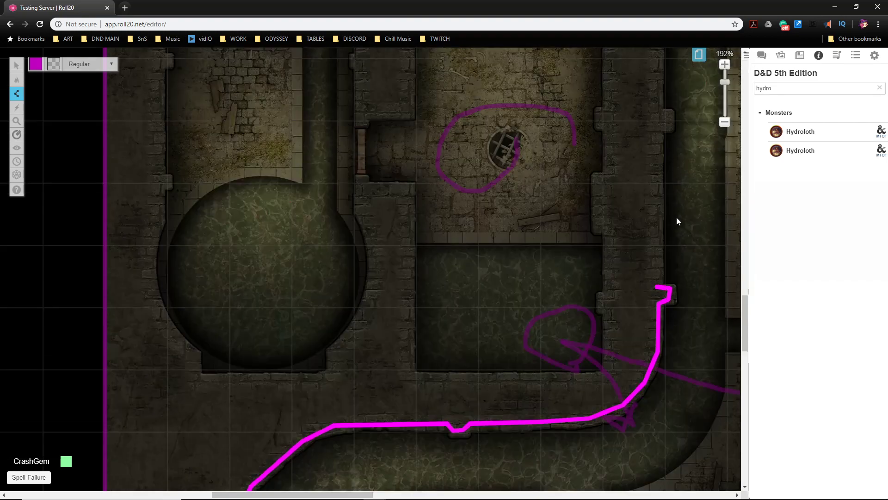
{"action": "left_click", "coordinate": [669, 225]}
{"action": "left_click", "coordinate": [657, 213]}
Extend the wall north along the channel past two more buttresses to the start of the rounded corner
{"action": "scroll", "coordinate": [665, 240], "scroll_direction": "up", "scroll_amount": 5}
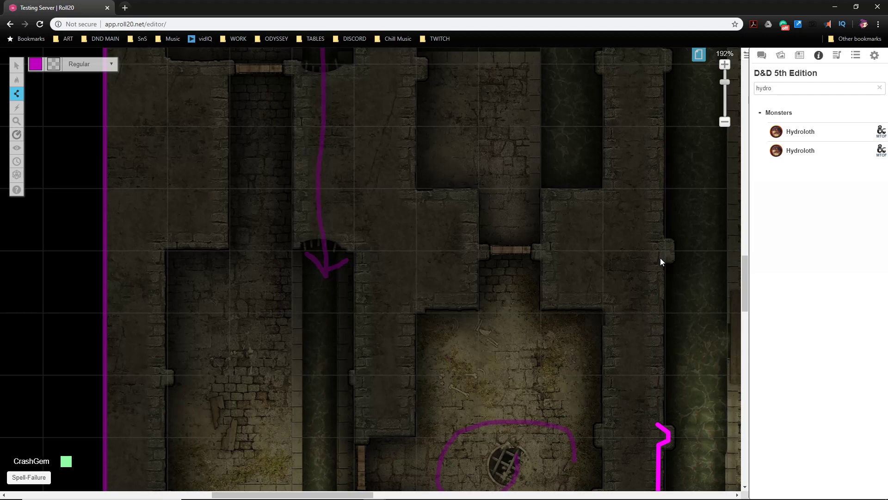
{"action": "left_click", "coordinate": [661, 257]}
{"action": "left_click", "coordinate": [670, 256]}
{"action": "left_click", "coordinate": [669, 245]}
{"action": "left_click", "coordinate": [662, 243]}
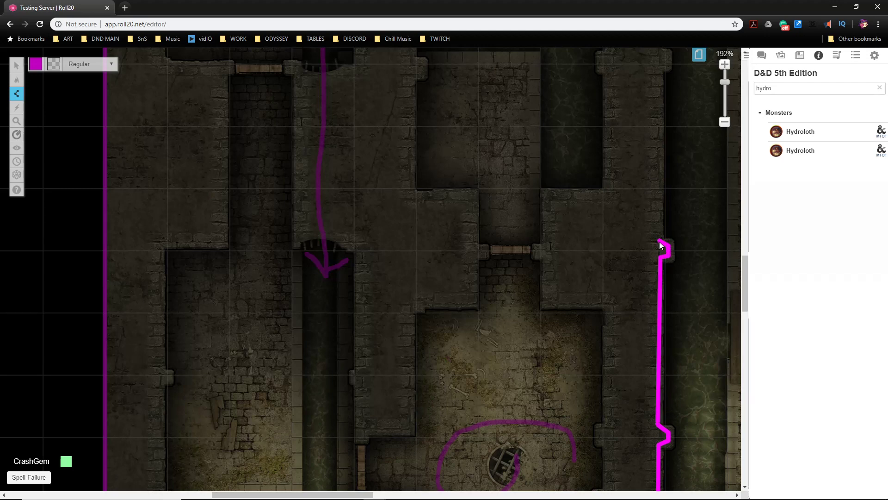
{"action": "scroll", "coordinate": [666, 264], "scroll_direction": "up", "scroll_amount": 5}
{"action": "left_click", "coordinate": [667, 303]}
{"action": "left_click", "coordinate": [659, 299]}
{"action": "left_click", "coordinate": [660, 205]}
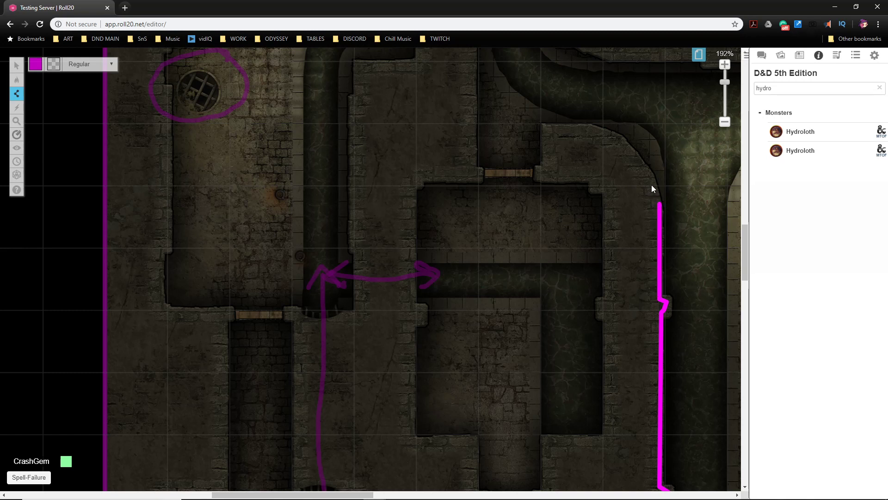
Trace the rounded corner west and turn down to the east jamb of the wooden door below it
{"action": "left_click", "coordinate": [635, 158]}
{"action": "left_click", "coordinate": [546, 132]}
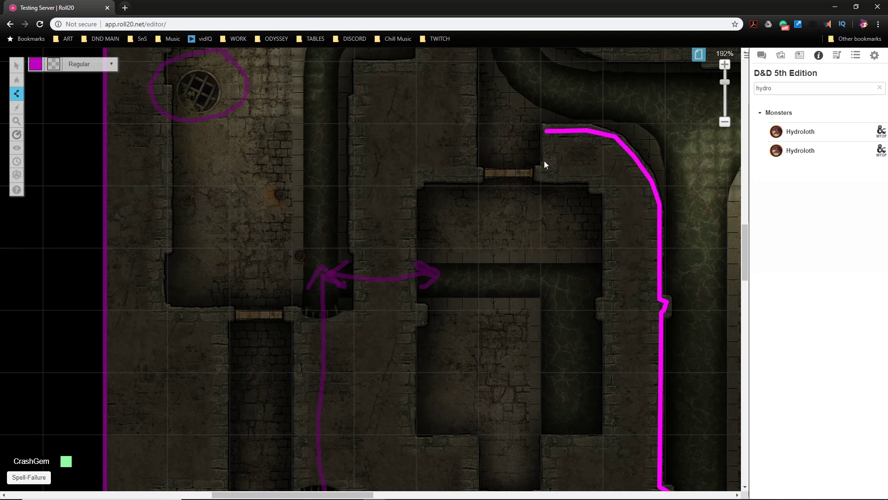
{"action": "left_click", "coordinate": [549, 165]}
{"action": "left_click", "coordinate": [541, 174]}
Trace the northeast corner, east wall with its buttress, and southeast corner of the room containing the L-shaped channel
{"action": "double_click", "coordinate": [596, 189]}
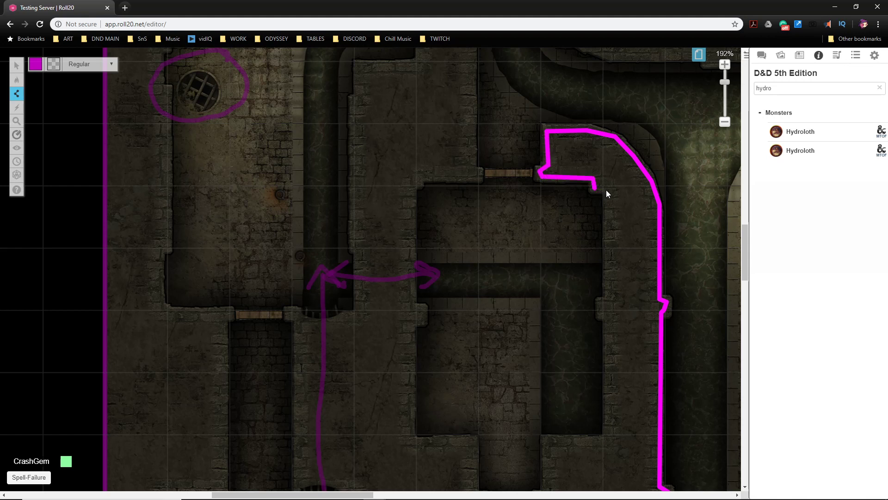
{"action": "left_click", "coordinate": [610, 298]}
{"action": "left_click", "coordinate": [600, 302]}
{"action": "double_click", "coordinate": [610, 319]}
{"action": "left_click", "coordinate": [611, 444]}
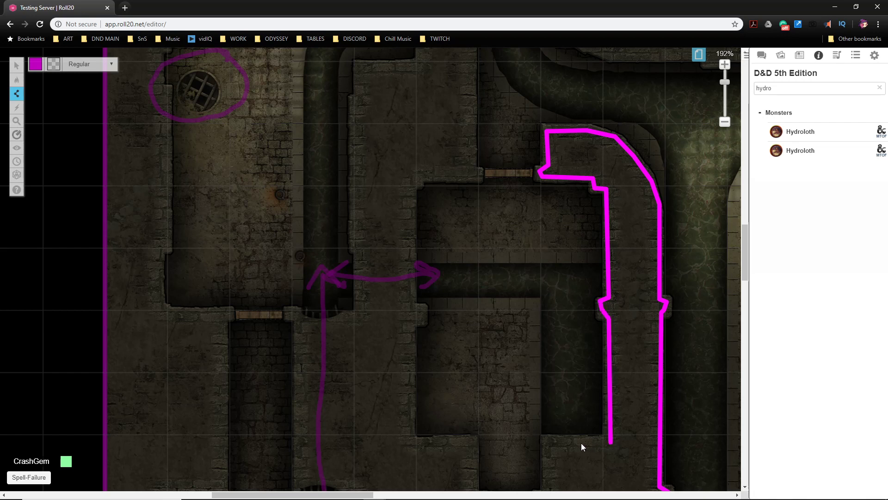
{"action": "left_click", "coordinate": [552, 443]}
Trace the wall block east of the room's southern door, ending at the northeast corner of the grate room
{"action": "scroll", "coordinate": [547, 417], "scroll_direction": "down", "scroll_amount": 3}
{"action": "left_click", "coordinate": [546, 354]}
{"action": "left_click", "coordinate": [540, 355]}
{"action": "left_click", "coordinate": [536, 363]}
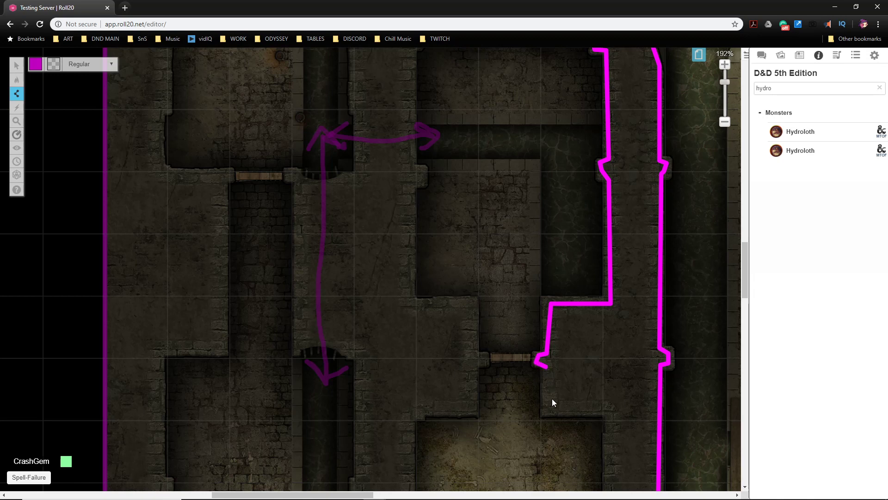
{"action": "left_click", "coordinate": [548, 410]}
{"action": "left_click", "coordinate": [612, 412]}
Trace the grate room's east wall southward, following the small buttress and the wide pilaster
{"action": "scroll", "coordinate": [611, 403], "scroll_direction": "down", "scroll_amount": 5}
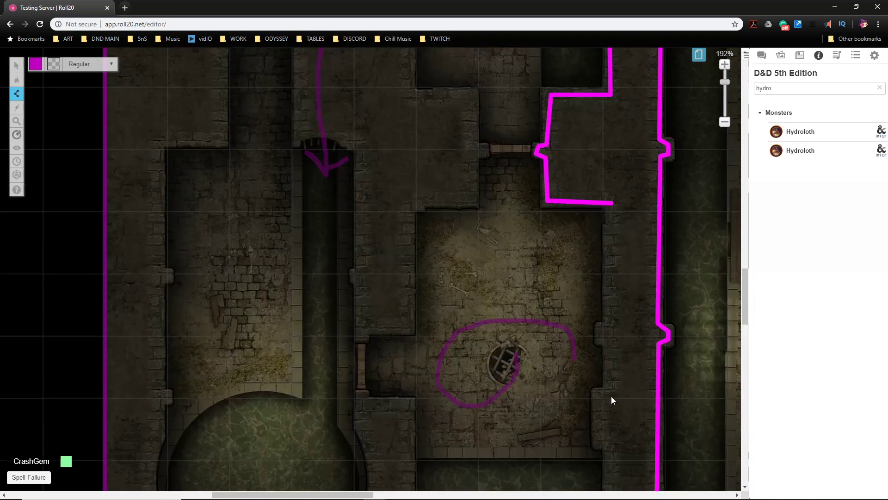
{"action": "left_click", "coordinate": [609, 324]}
{"action": "left_click", "coordinate": [601, 330]}
{"action": "left_click", "coordinate": [601, 338]}
{"action": "left_click", "coordinate": [610, 344]}
{"action": "left_click", "coordinate": [609, 393]}
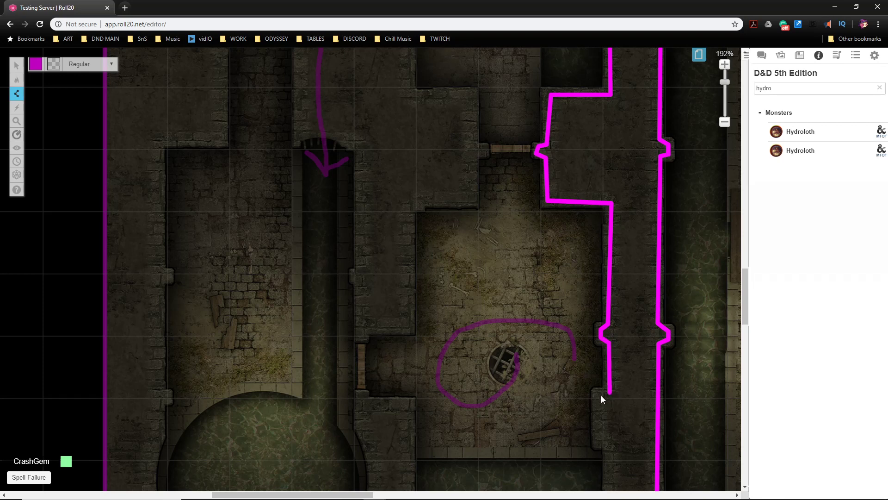
{"action": "left_click", "coordinate": [600, 442]}
{"action": "left_click", "coordinate": [608, 446]}
Trace the rectangular pool's east wall around its buttress and continue along the pool's entire south wall
{"action": "scroll", "coordinate": [605, 365], "scroll_direction": "down", "scroll_amount": 4}
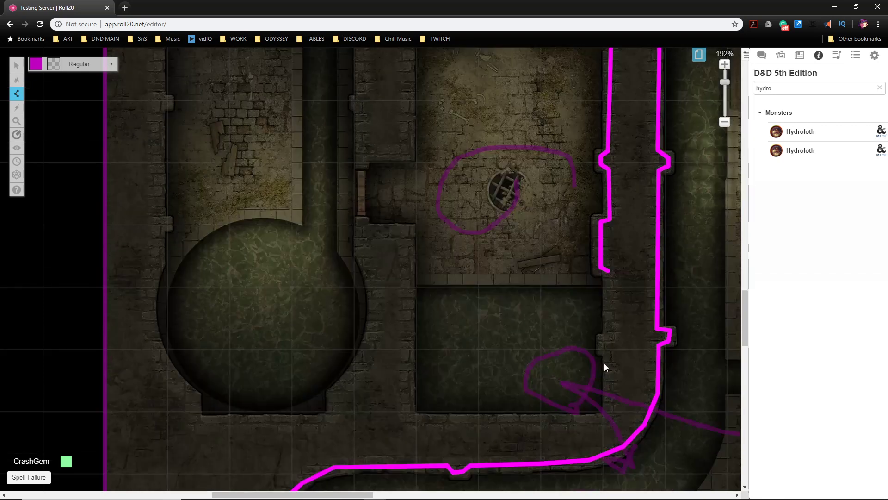
{"action": "left_click", "coordinate": [609, 334]}
{"action": "left_click", "coordinate": [603, 338]}
{"action": "left_click", "coordinate": [601, 347]}
{"action": "left_click", "coordinate": [610, 354]}
{"action": "left_click", "coordinate": [612, 418]}
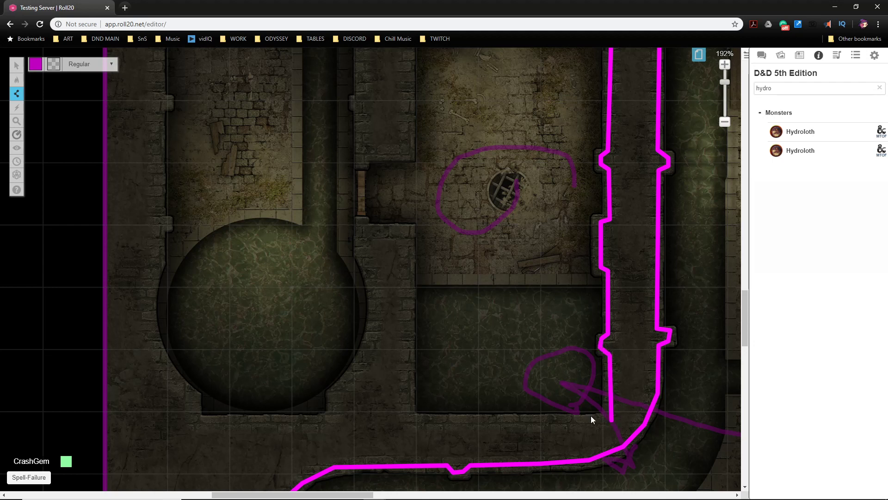
{"action": "left_click", "coordinate": [412, 421]}
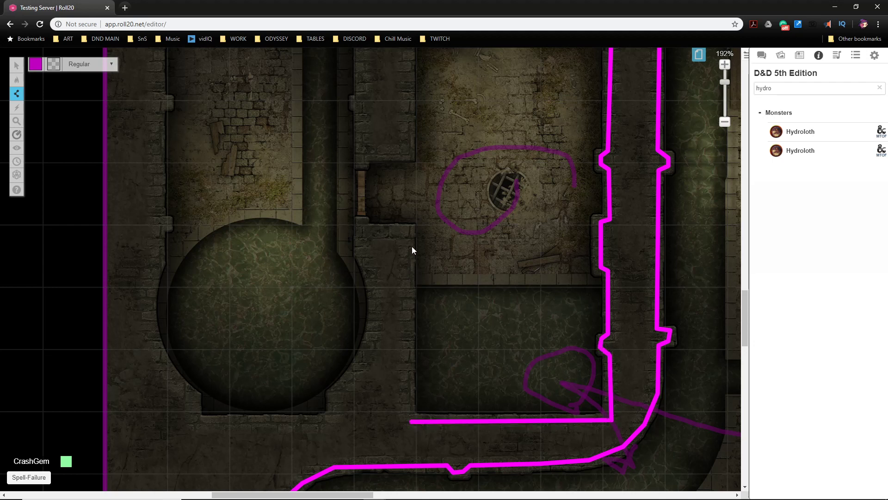
Trace the rectangular pool's west wall up to the side door and continue down the east curve of the round pool
{"action": "left_click", "coordinate": [410, 230]}
{"action": "left_click", "coordinate": [365, 227]}
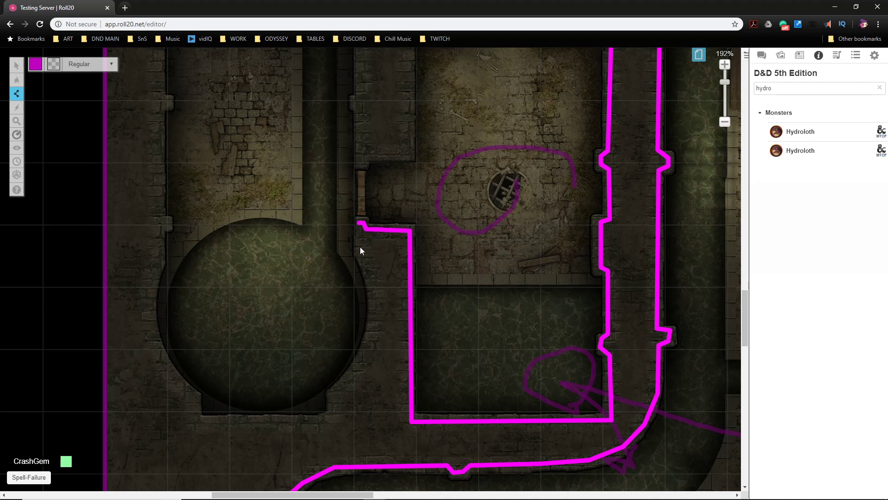
{"action": "left_click", "coordinate": [377, 332]}
{"action": "left_click", "coordinate": [357, 373]}
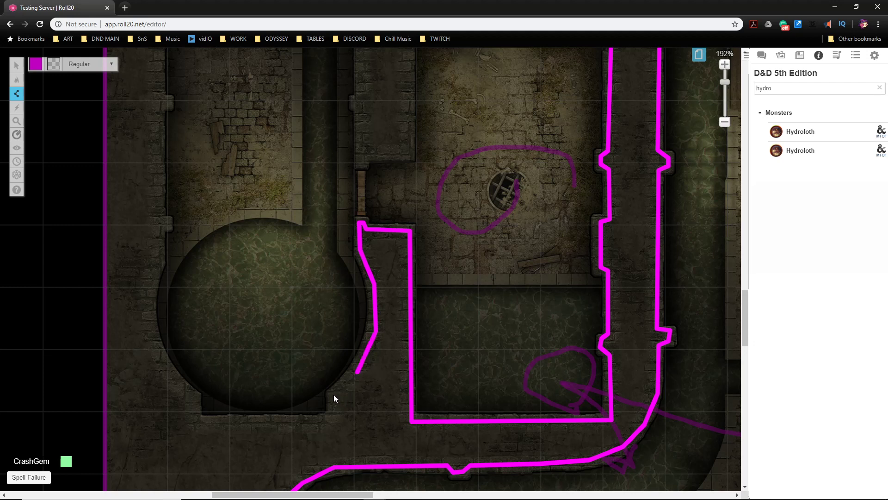
{"action": "left_click", "coordinate": [196, 426]}
{"action": "double_click", "coordinate": [190, 396]}
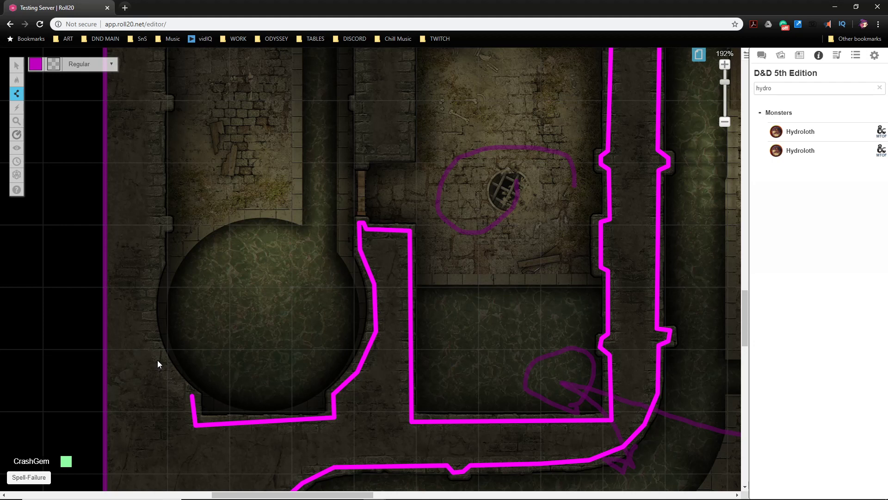
{"action": "key", "text": "ctrl+z"}
{"action": "key", "text": "ctrl+z"}
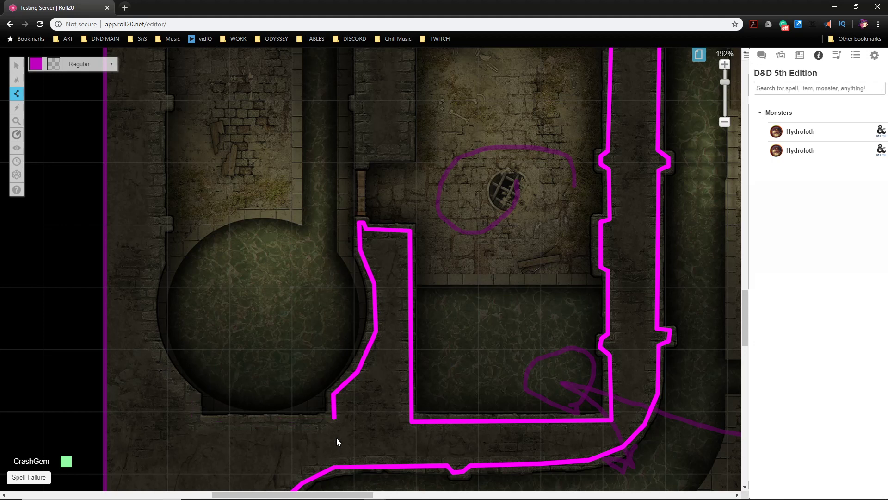
{"action": "left_click", "coordinate": [190, 418]}
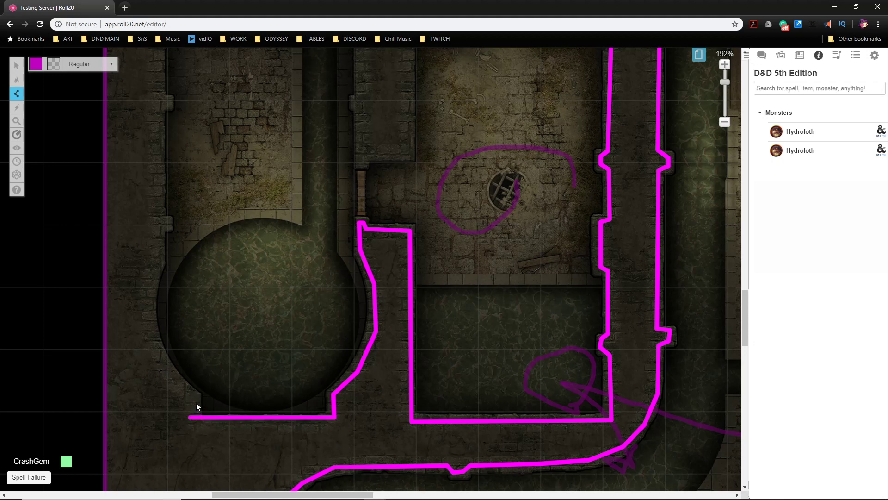
{"action": "key", "text": "ctrl+z"}
{"action": "key", "text": "ctrl+z"}
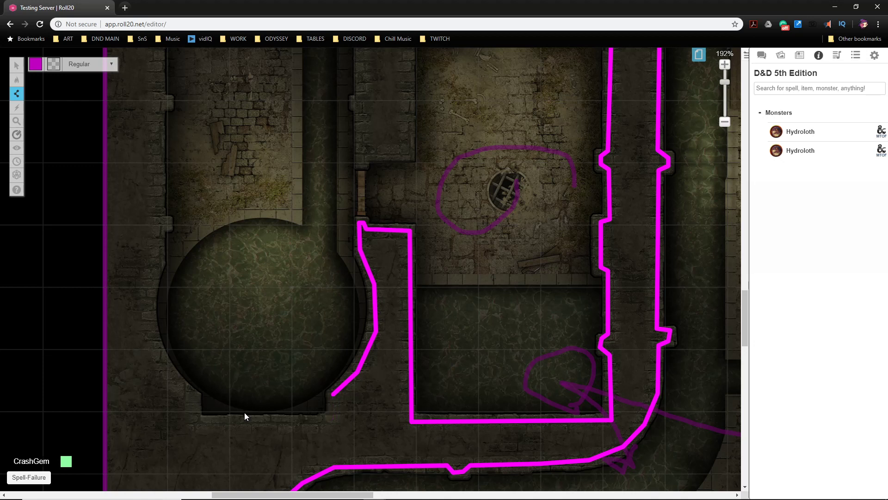
Trace the alcove along the round pool's south side and continue up the pool's west curve
{"action": "left_click", "coordinate": [333, 424]}
{"action": "left_click", "coordinate": [192, 424]}
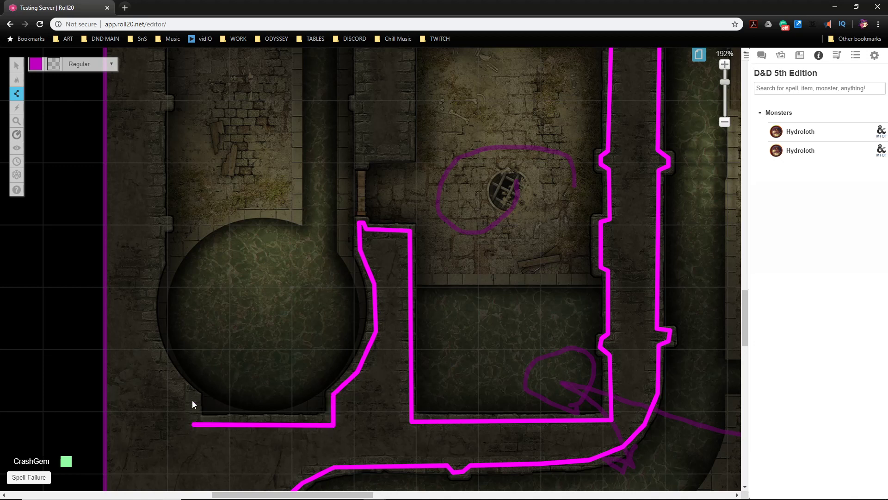
{"action": "left_click", "coordinate": [164, 366]}
{"action": "left_click", "coordinate": [147, 333]}
{"action": "left_click", "coordinate": [152, 282]}
Trace the west wall of the room north of the round pool, following its two buttresses
{"action": "scroll", "coordinate": [161, 261], "scroll_direction": "up", "scroll_amount": 3}
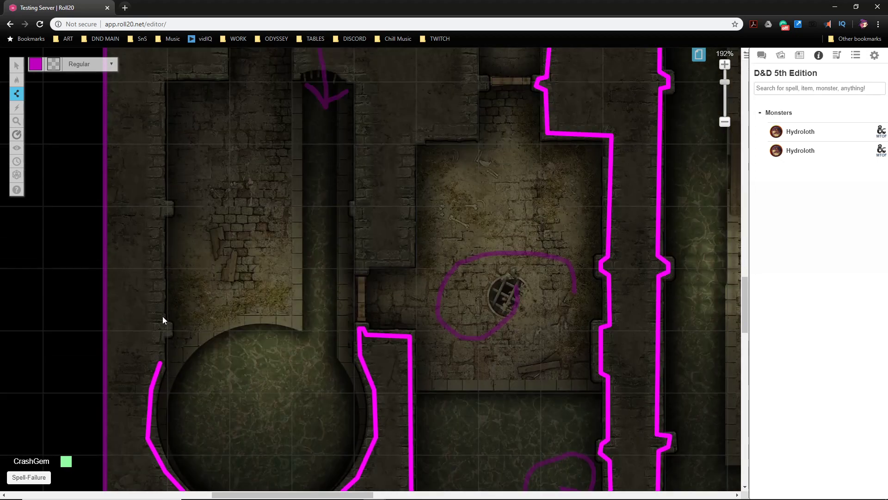
{"action": "left_click", "coordinate": [160, 335]}
{"action": "left_click", "coordinate": [168, 333]}
{"action": "left_click", "coordinate": [167, 327]}
{"action": "left_click", "coordinate": [161, 321]}
{"action": "scroll", "coordinate": [164, 310], "scroll_direction": "up", "scroll_amount": 3}
{"action": "left_click", "coordinate": [158, 318]}
{"action": "left_click", "coordinate": [167, 318]}
{"action": "left_click", "coordinate": [167, 309]}
{"action": "left_click", "coordinate": [158, 304]}
Trace the room's northwest corner and the west side of the narrow corridor up to the wooden door
{"action": "scroll", "coordinate": [152, 238], "scroll_direction": "up", "scroll_amount": 1}
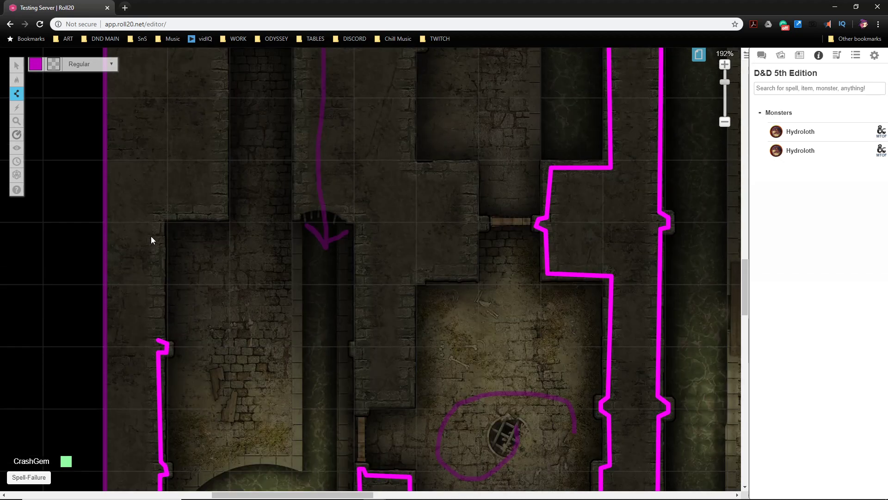
{"action": "left_click", "coordinate": [158, 216]}
{"action": "left_click", "coordinate": [223, 215]}
{"action": "scroll", "coordinate": [223, 215], "scroll_direction": "up", "scroll_amount": 5}
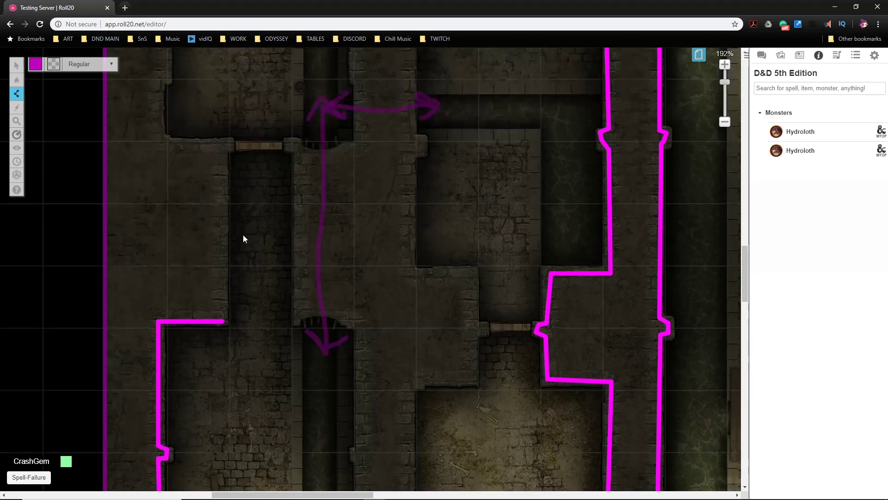
{"action": "left_click", "coordinate": [224, 220]}
{"action": "left_click", "coordinate": [231, 212]}
Trace the southwest corner of the room with the circled round grate and continue up its west wall past the grate
{"action": "left_click", "coordinate": [162, 212]}
{"action": "left_click", "coordinate": [159, 153]}
{"action": "left_click", "coordinate": [165, 147]}
{"action": "scroll", "coordinate": [210, 213], "scroll_direction": "up", "scroll_amount": 4}
{"action": "scroll", "coordinate": [211, 217], "scroll_direction": "up", "scroll_amount": 3}
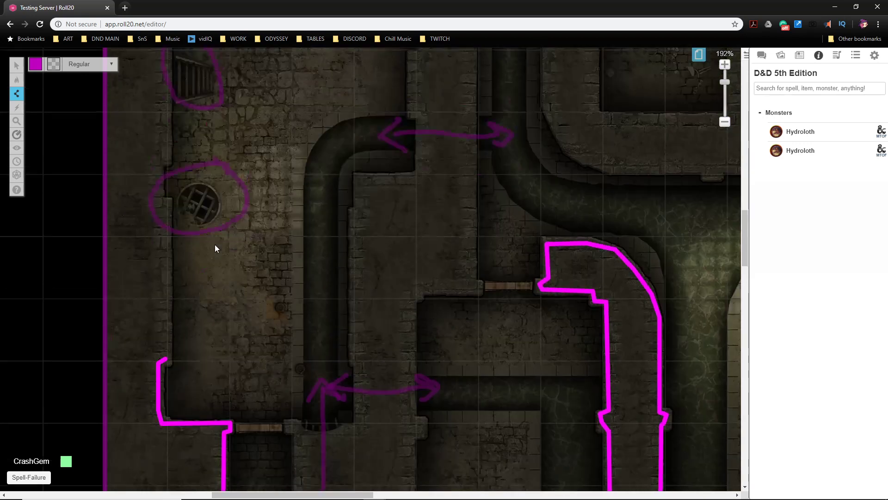
{"action": "left_click", "coordinate": [166, 239]}
{"action": "left_click", "coordinate": [158, 234]}
{"action": "left_click", "coordinate": [159, 193]}
{"action": "left_click", "coordinate": [166, 193]}
Trace the room's upper west wall beside the ladder, its north wall, and the west side of the stairs up to the wooden door
{"action": "scroll", "coordinate": [173, 204], "scroll_direction": "up", "scroll_amount": 4}
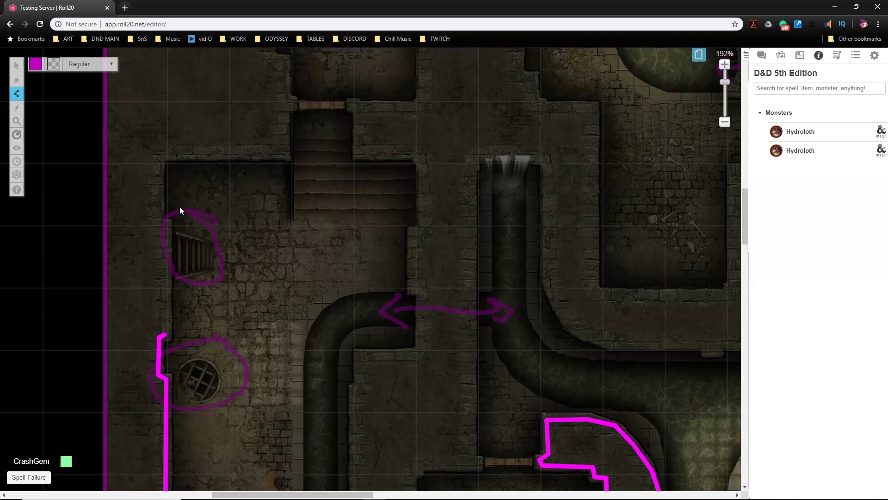
{"action": "left_click", "coordinate": [167, 223]}
{"action": "left_click", "coordinate": [158, 217]}
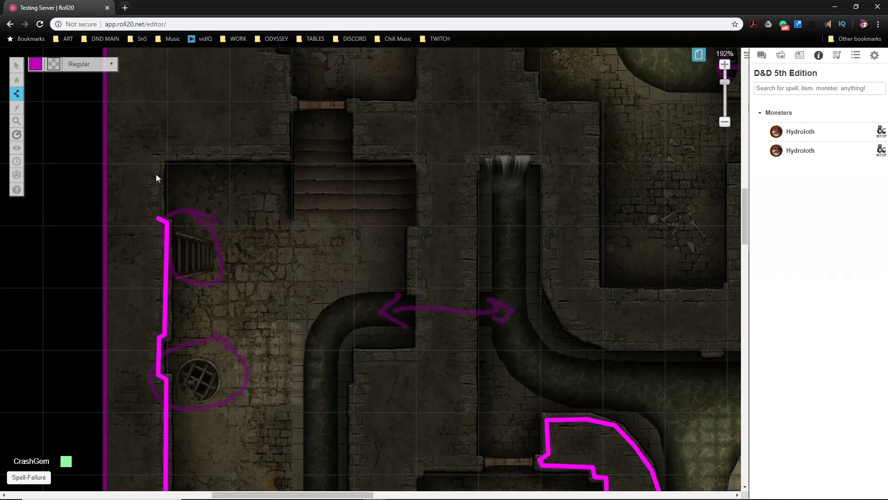
{"action": "left_click", "coordinate": [160, 152]}
{"action": "left_click", "coordinate": [284, 154]}
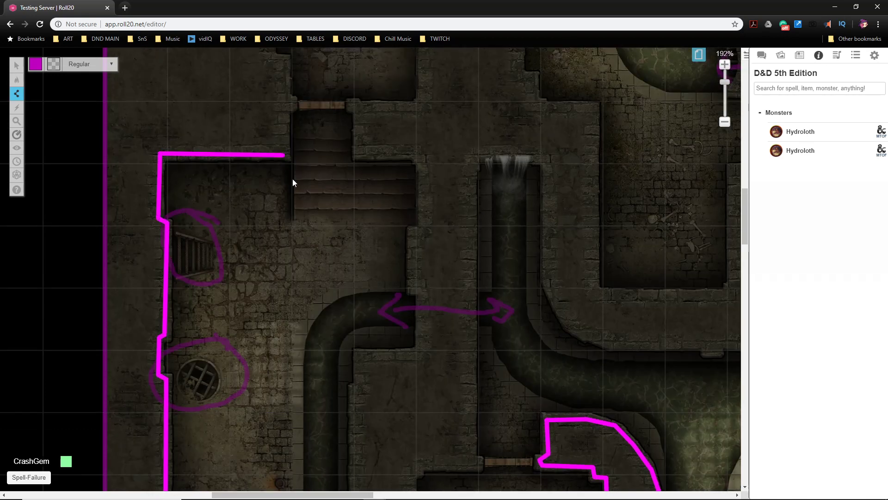
{"action": "scroll", "coordinate": [288, 203], "scroll_direction": "up", "scroll_amount": 4}
{"action": "left_click", "coordinate": [284, 248]}
{"action": "left_click", "coordinate": [292, 241]}
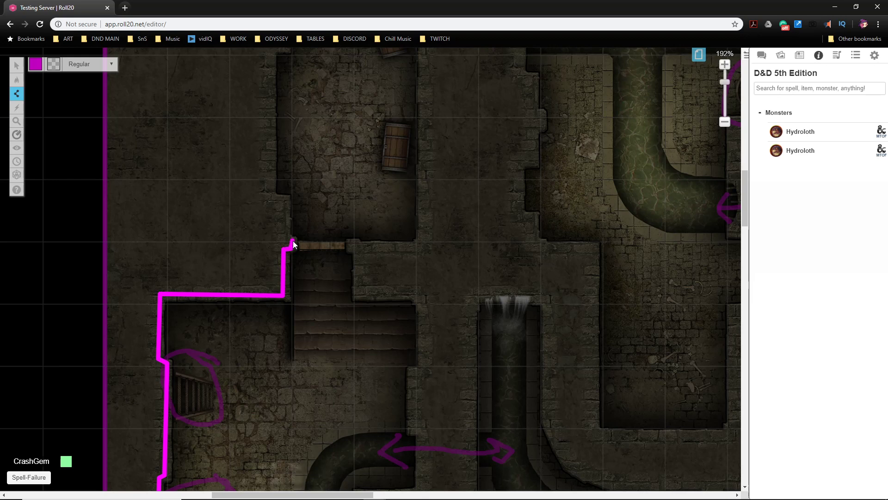
Trace the barrel room's west wall around its recess and continue along its north wall
{"action": "left_click", "coordinate": [285, 201]}
{"action": "left_click", "coordinate": [269, 192]}
{"action": "scroll", "coordinate": [277, 204], "scroll_direction": "up", "scroll_amount": 5}
{"action": "left_click", "coordinate": [269, 224]}
{"action": "left_click", "coordinate": [287, 221]}
{"action": "left_click", "coordinate": [286, 168]}
{"action": "left_click", "coordinate": [419, 164]}
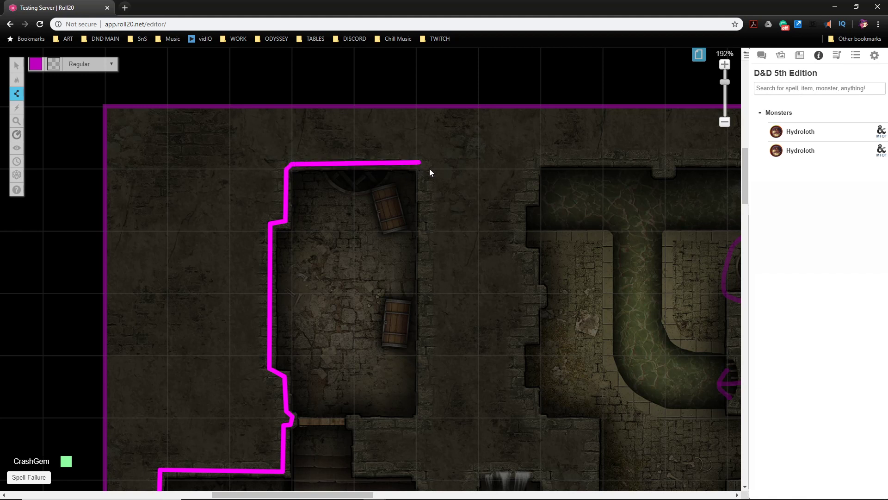
Trace the barrel room's east wall and its south wall back to the wooden door
{"action": "left_click", "coordinate": [426, 174]}
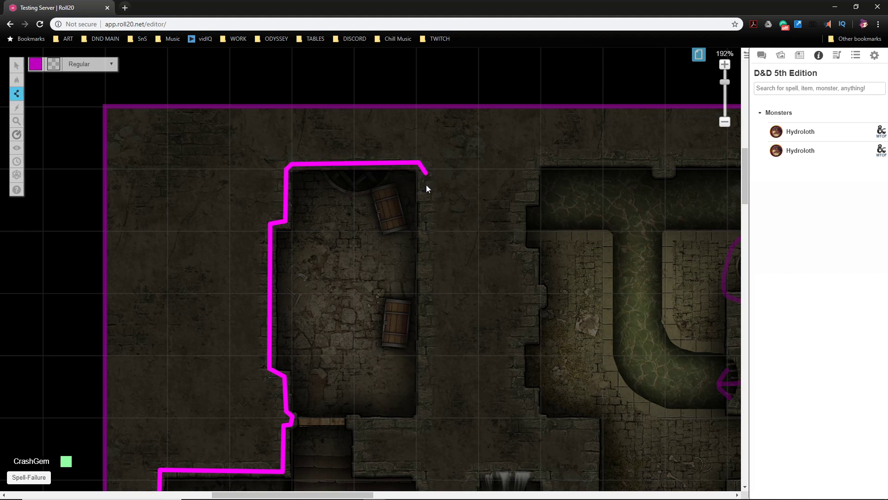
{"action": "left_click", "coordinate": [421, 415]}
{"action": "left_click", "coordinate": [357, 421]}
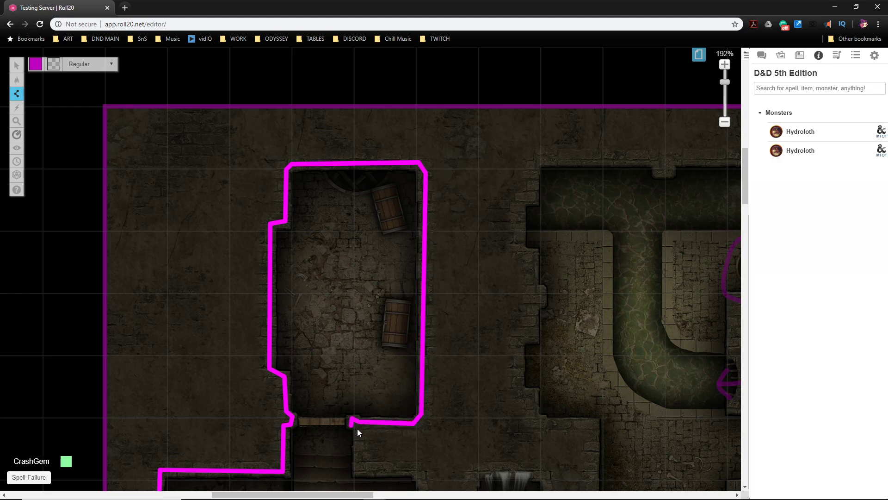
Trace the east side of the stairs and the large room's east wall down to the curved water channel
{"action": "left_click", "coordinate": [358, 473]}
{"action": "scroll", "coordinate": [407, 416], "scroll_direction": "down", "scroll_amount": 3}
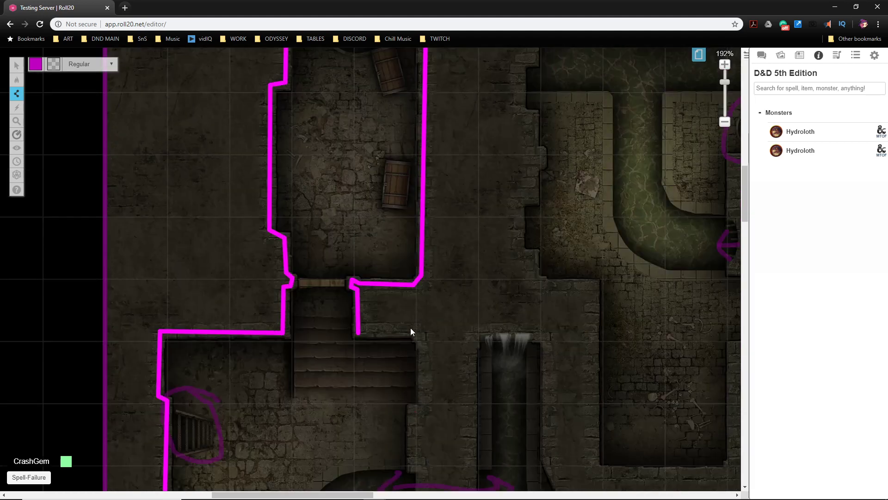
{"action": "left_click", "coordinate": [416, 331]}
{"action": "left_click", "coordinate": [420, 411]}
{"action": "left_click", "coordinate": [412, 411]}
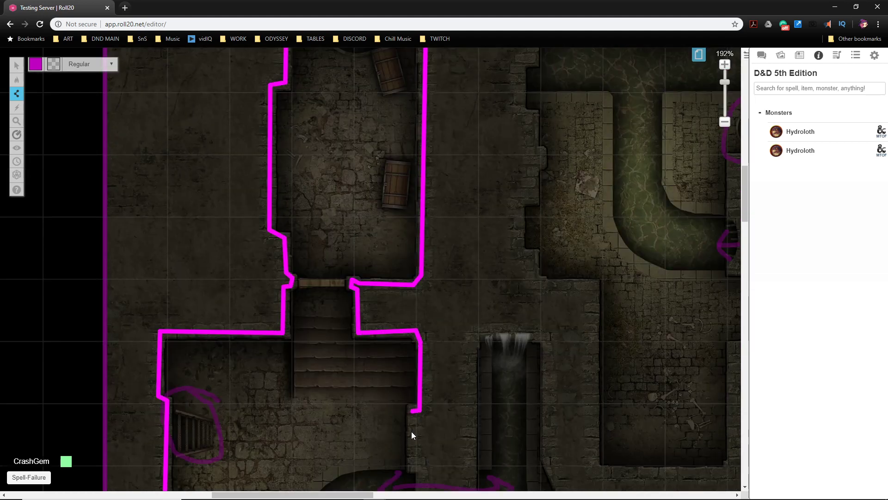
{"action": "left_click", "coordinate": [412, 466]}
Trace around the channel's east end and continue down the wall along the channel's east bank
{"action": "scroll", "coordinate": [418, 456], "scroll_direction": "down", "scroll_amount": 2}
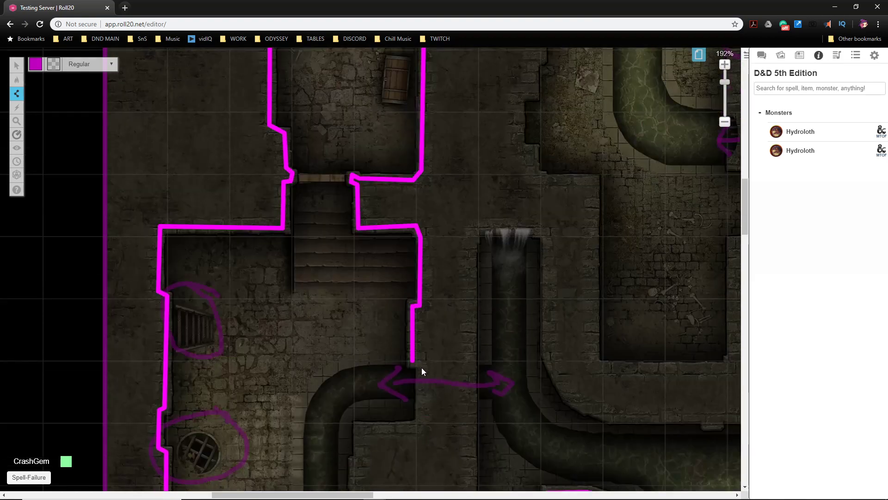
{"action": "left_click", "coordinate": [424, 423]}
{"action": "left_click", "coordinate": [360, 431]}
{"action": "scroll", "coordinate": [368, 407], "scroll_direction": "down", "scroll_amount": 4}
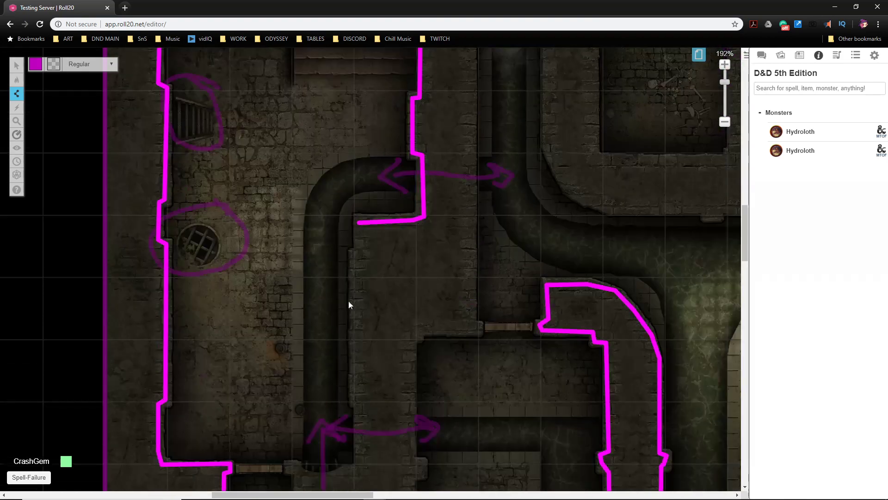
{"action": "left_click", "coordinate": [352, 258]}
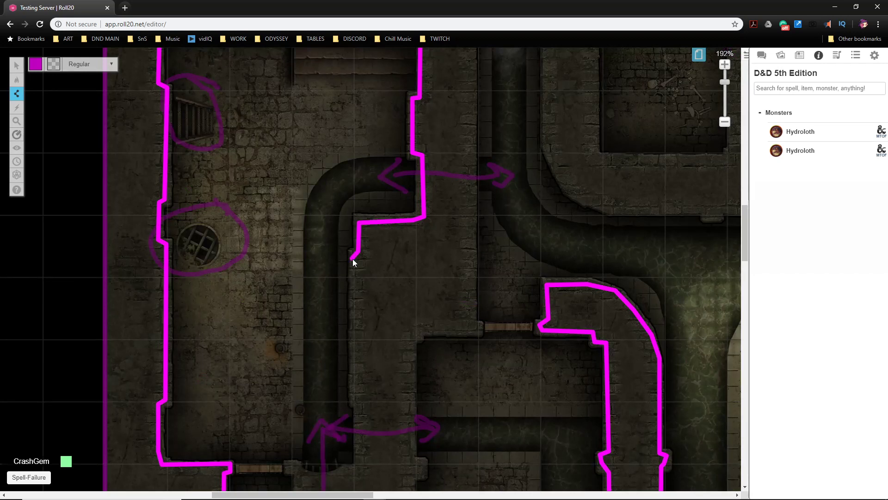
{"action": "left_click", "coordinate": [360, 409]}
Trace past the channel's arched grate and down the wall section to the lower arched grate, following the secret passage arrow
{"action": "scroll", "coordinate": [360, 373], "scroll_direction": "down", "scroll_amount": 5}
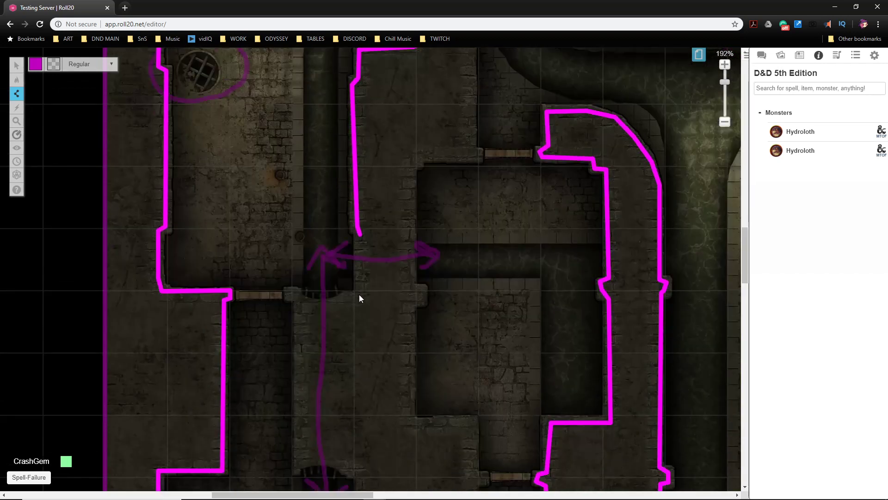
{"action": "left_click", "coordinate": [359, 295]}
{"action": "scroll", "coordinate": [370, 294], "scroll_direction": "down", "scroll_amount": 3}
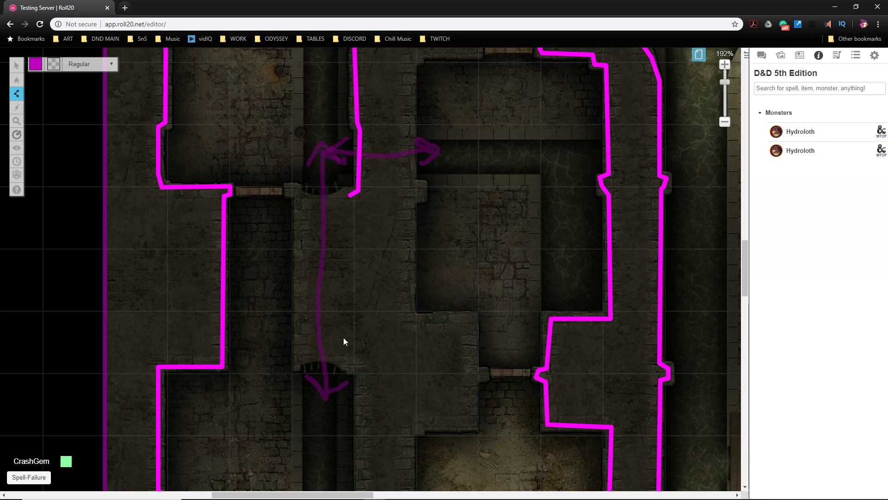
{"action": "left_click", "coordinate": [347, 358]}
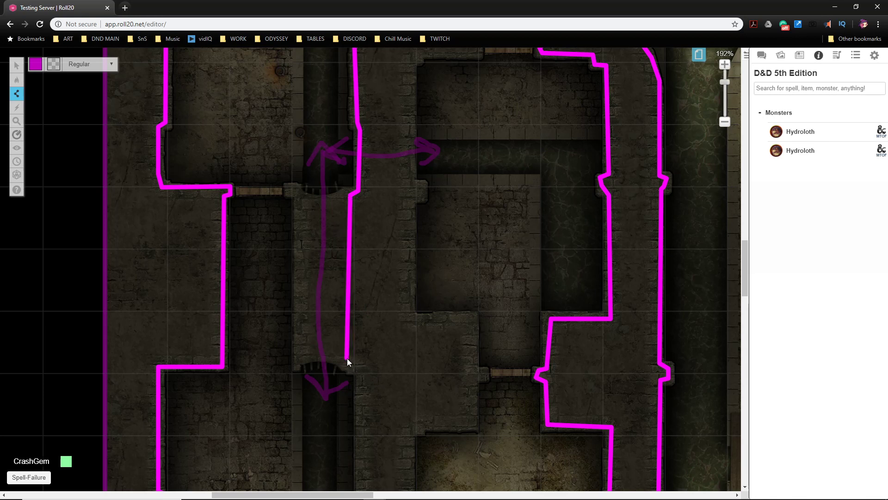
{"action": "left_click", "coordinate": [359, 370]}
Trace the lower channel's east wall around its small buttress to the side door and across the wall's south end
{"action": "scroll", "coordinate": [379, 329], "scroll_direction": "down", "scroll_amount": 2}
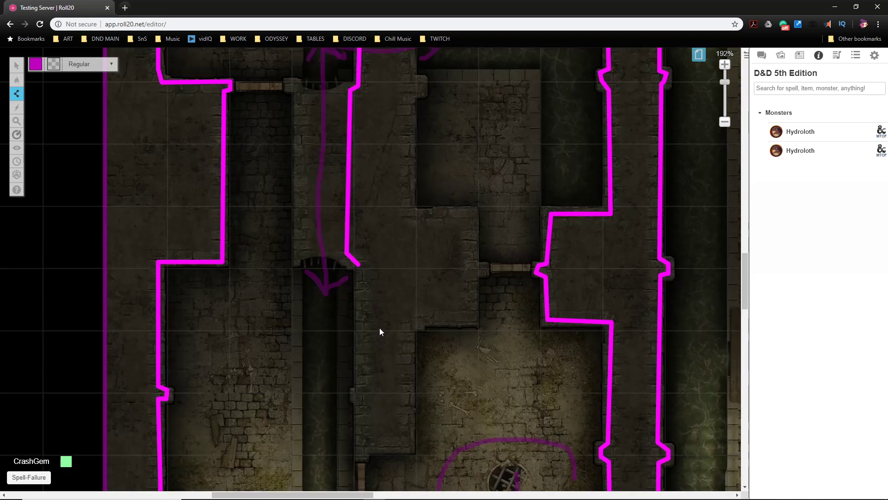
{"action": "left_click", "coordinate": [360, 387]}
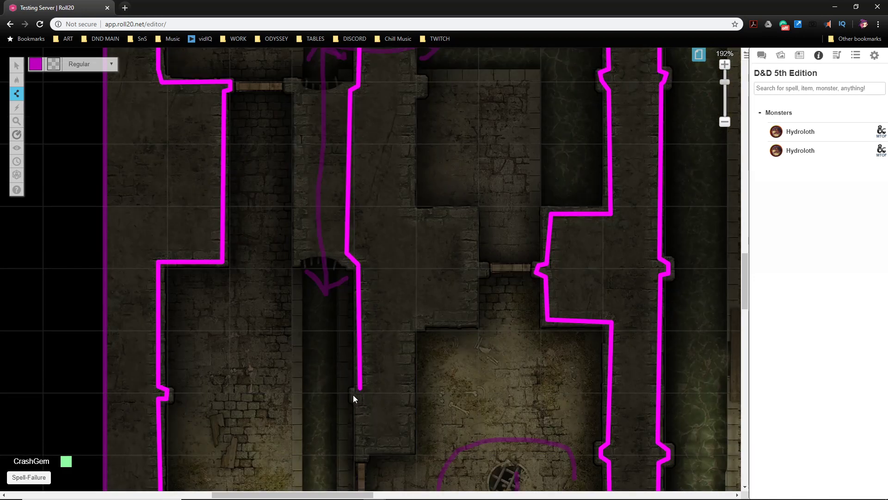
{"action": "left_click", "coordinate": [354, 398]}
{"action": "left_click", "coordinate": [358, 459]}
{"action": "left_click", "coordinate": [366, 450]}
{"action": "left_click", "coordinate": [412, 448]}
Trace the west wall of the grated room northward and around the corner to the west jamb of its north door
{"action": "left_click", "coordinate": [406, 327]}
{"action": "left_click", "coordinate": [419, 327]}
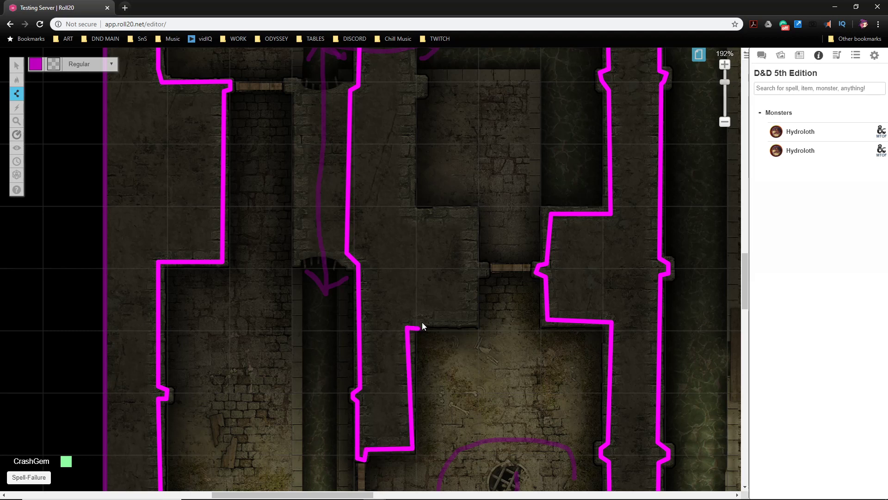
{"action": "left_click", "coordinate": [476, 321]}
{"action": "left_click", "coordinate": [473, 275]}
{"action": "left_click", "coordinate": [487, 273]}
{"action": "left_click", "coordinate": [487, 268]}
{"action": "left_click", "coordinate": [476, 266]}
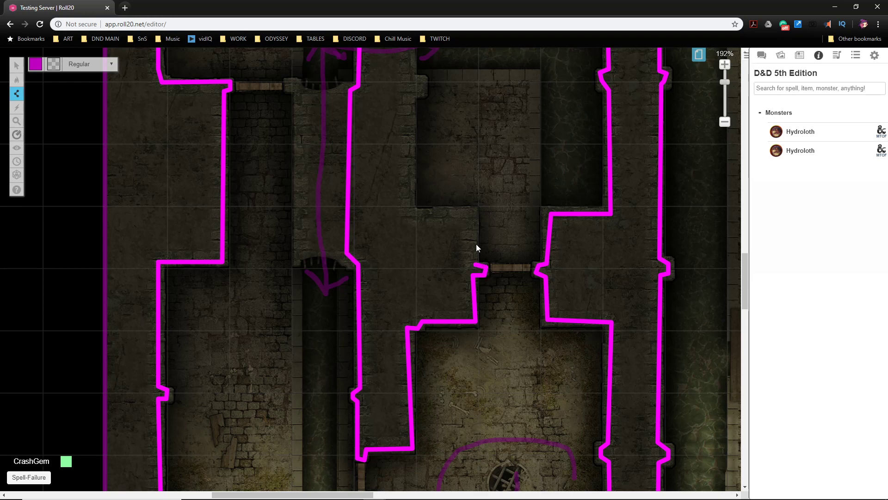
Trace the southwest corner of the room north of the door and continue up its west wall around the buttress
{"action": "left_click", "coordinate": [473, 215]}
{"action": "double_click", "coordinate": [408, 212]}
{"action": "scroll", "coordinate": [419, 217], "scroll_direction": "up", "scroll_amount": 3}
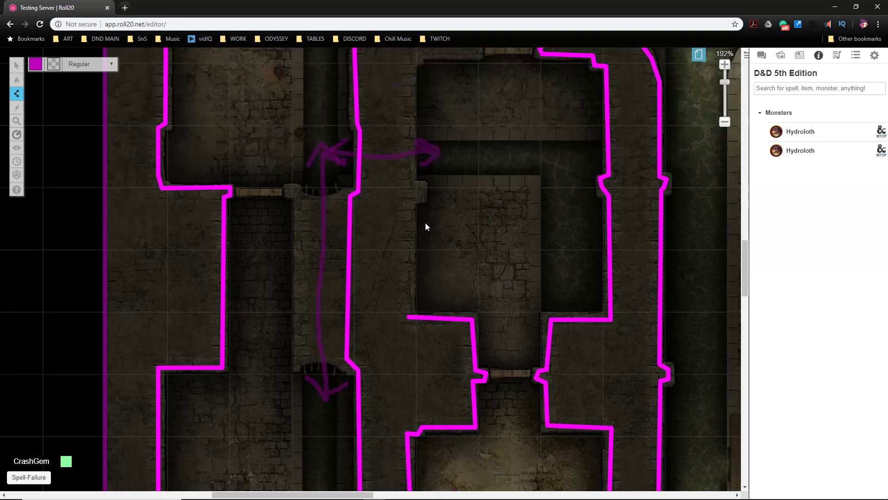
{"action": "left_click", "coordinate": [410, 269]}
{"action": "left_click", "coordinate": [422, 268]}
{"action": "left_click", "coordinate": [422, 257]}
{"action": "double_click", "coordinate": [410, 253]}
Trace the room's northwest corner and north wall to the west jamb of its upper wooden door
{"action": "scroll", "coordinate": [419, 255], "scroll_direction": "up", "scroll_amount": 3}
{"action": "left_click", "coordinate": [410, 275]}
{"action": "left_click", "coordinate": [482, 267]}
{"action": "left_click", "coordinate": [481, 260]}
{"action": "left_click", "coordinate": [468, 256]}
Trace the waterfall channel's west wall, the wall behind the waterfall, and the east wall down to the start of the bend
{"action": "scroll", "coordinate": [470, 249], "scroll_direction": "up", "scroll_amount": 5}
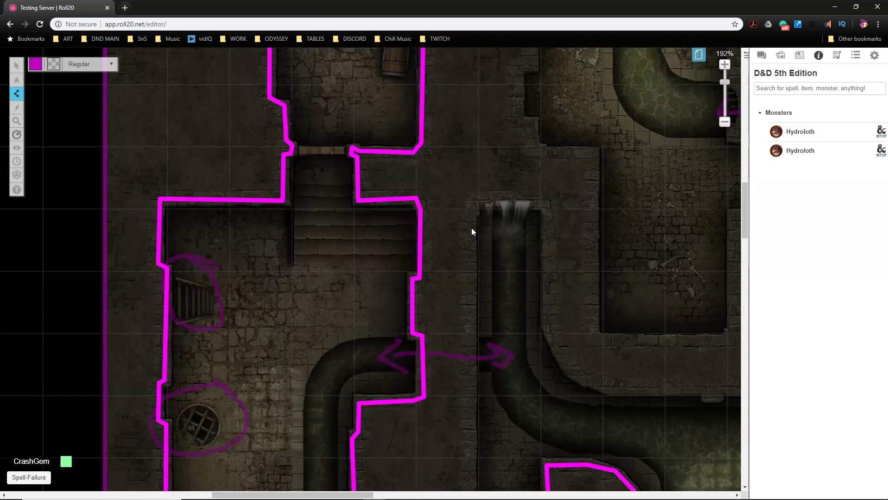
{"action": "left_click", "coordinate": [473, 199]}
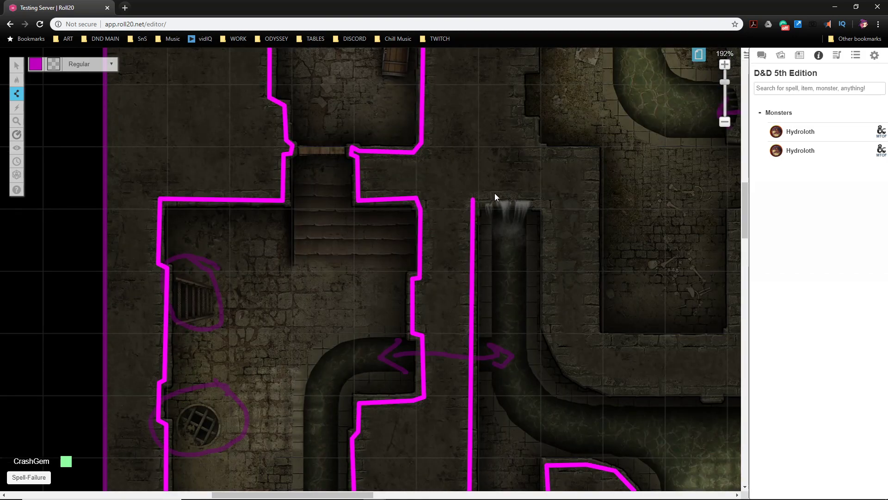
{"action": "left_click", "coordinate": [543, 196]}
{"action": "left_click", "coordinate": [550, 326]}
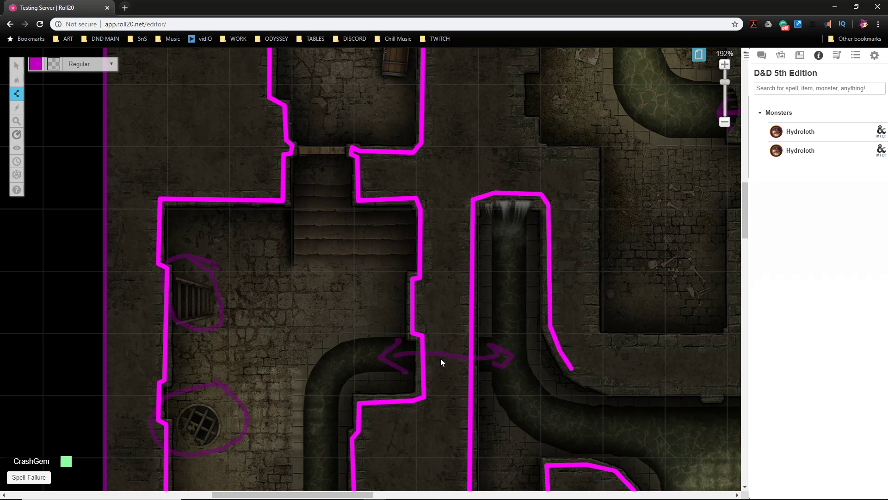
Trace the outside of the channel's bend and its north wall eastward past the small buttress to the arched grate
{"action": "scroll", "coordinate": [447, 367], "scroll_direction": "down", "scroll_amount": 3}
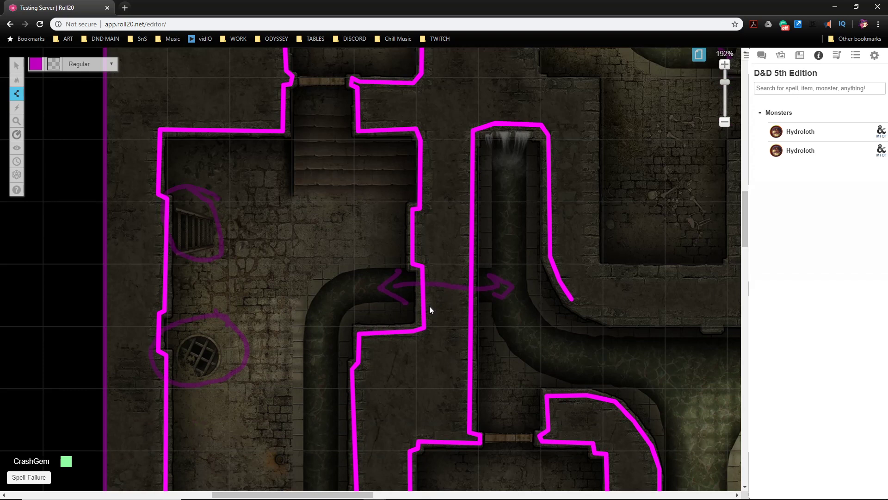
{"action": "scroll", "coordinate": [386, 288], "scroll_direction": "down", "scroll_amount": 3}
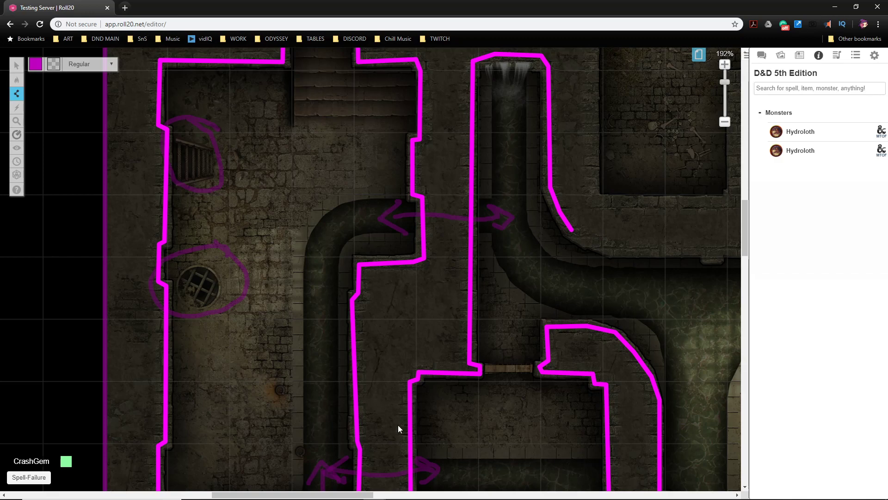
{"action": "left_click_drag", "start_coordinate": [356, 498], "coordinate": [394, 497]}
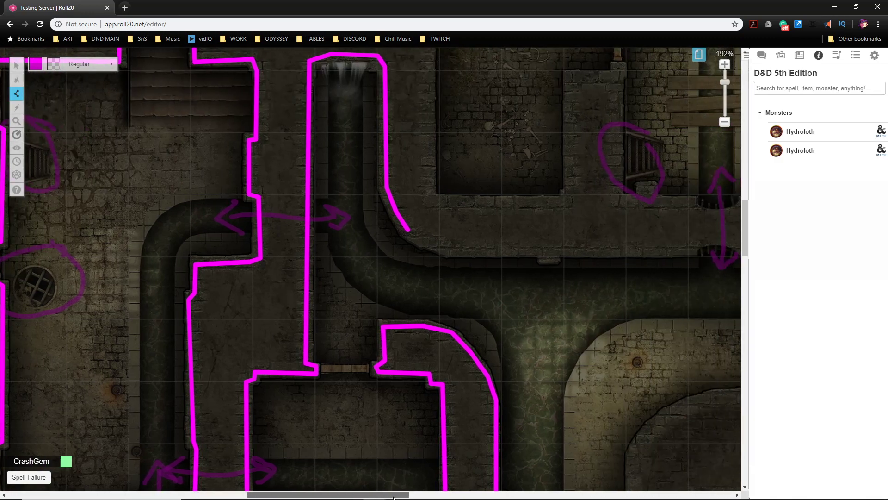
{"action": "scroll", "coordinate": [342, 262], "scroll_direction": "down", "scroll_amount": 10}
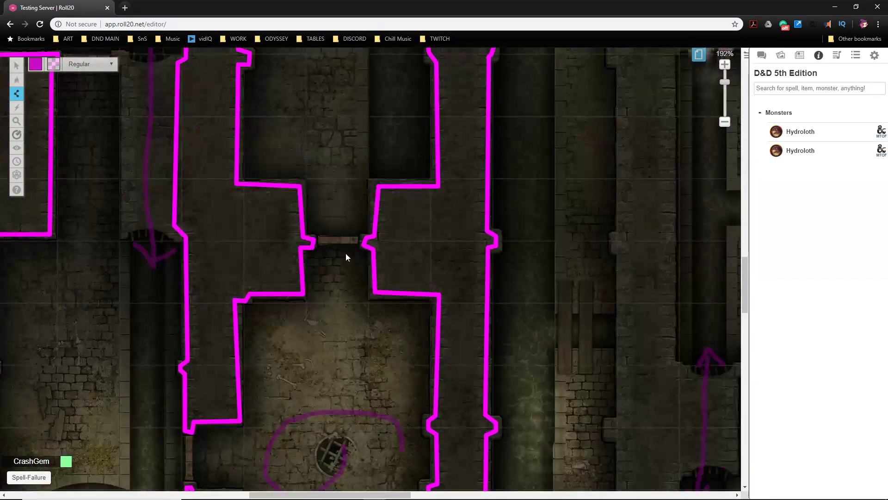
{"action": "scroll", "coordinate": [346, 252], "scroll_direction": "up", "scroll_amount": 8}
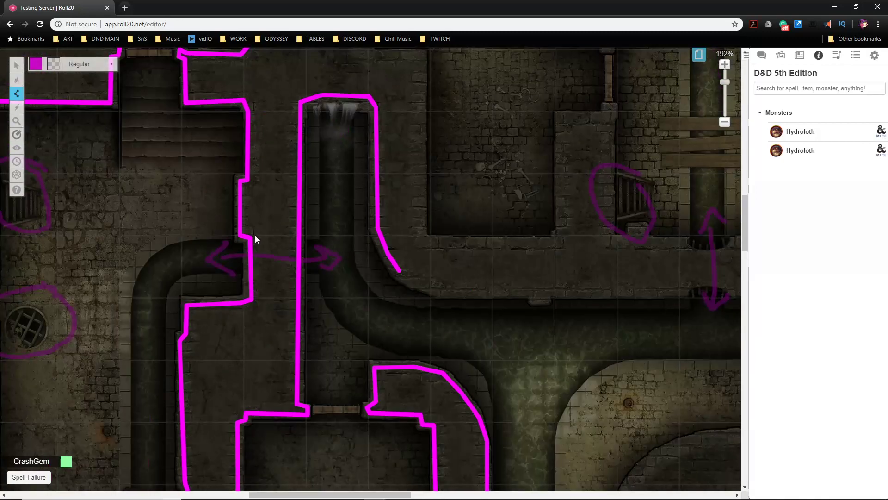
{"action": "left_click", "coordinate": [442, 296]}
{"action": "left_click", "coordinate": [533, 295]}
{"action": "left_click", "coordinate": [535, 302]}
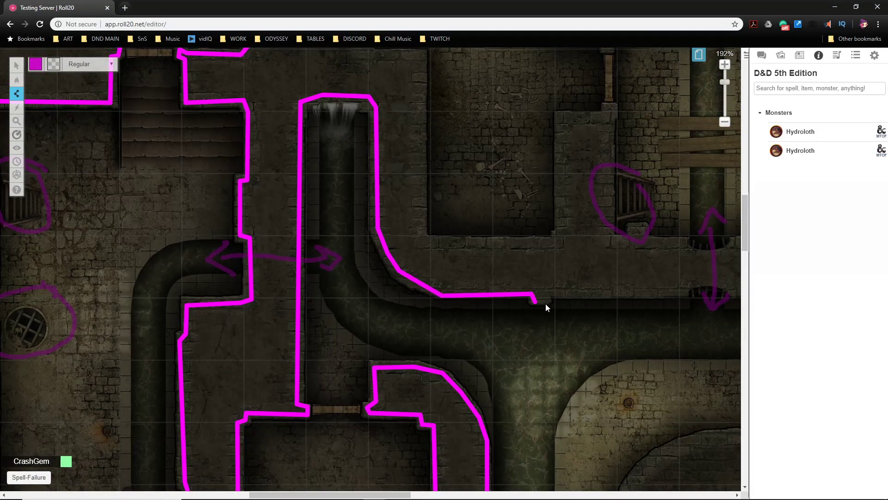
{"action": "left_click", "coordinate": [686, 293]}
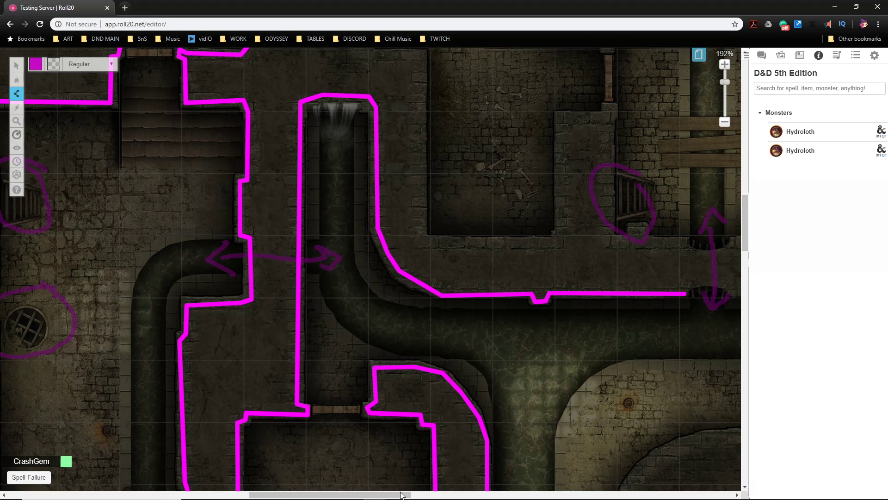
Trace beside the arched grate, along the plank-bridge room's southwest wall, and up its west wall to the side door
{"action": "left_click_drag", "start_coordinate": [401, 495], "coordinate": [465, 495]}
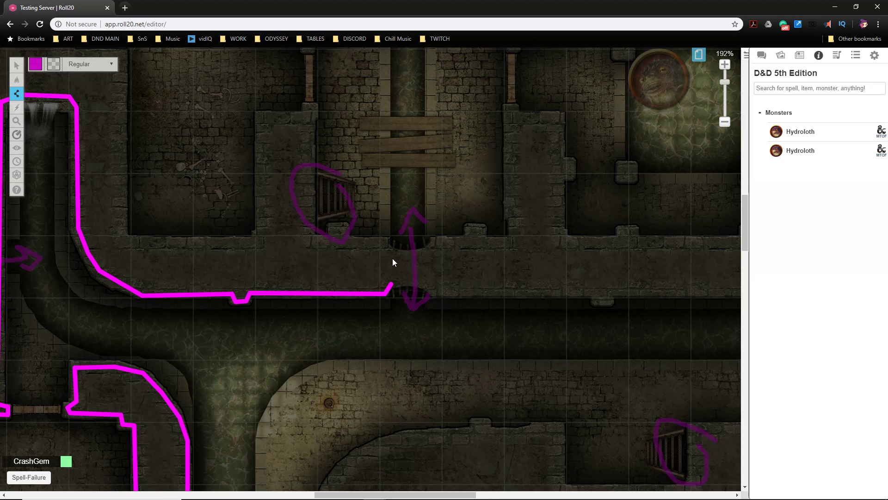
{"action": "left_click", "coordinate": [343, 239]}
{"action": "left_click", "coordinate": [309, 117]}
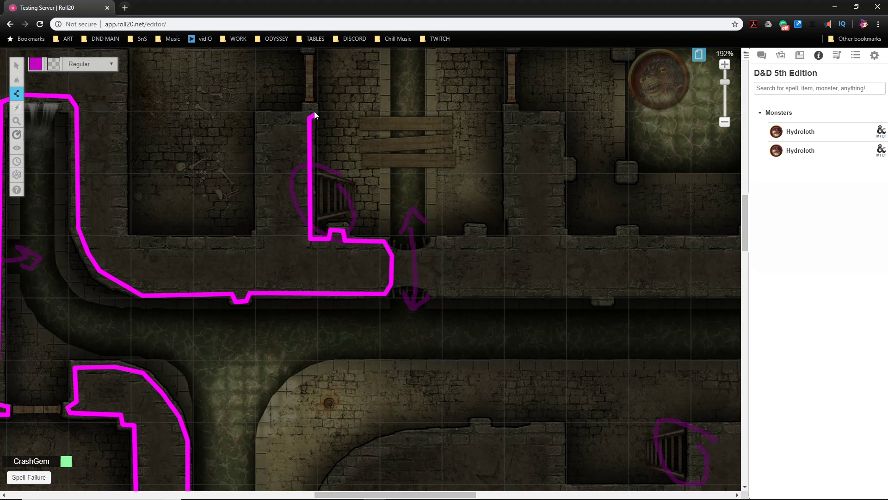
Trace around the side door's jamb and along the east and south walls of the adjoining room with the bones
{"action": "left_click", "coordinate": [314, 114]}
{"action": "left_click", "coordinate": [314, 110]}
{"action": "left_click", "coordinate": [306, 107]}
{"action": "left_click", "coordinate": [259, 116]}
{"action": "left_click", "coordinate": [261, 239]}
{"action": "left_click", "coordinate": [123, 240]}
Trace the bone room's west wall northward, around the corner and the lower recess, to the small buttress
{"action": "scroll", "coordinate": [146, 244], "scroll_direction": "up", "scroll_amount": 4}
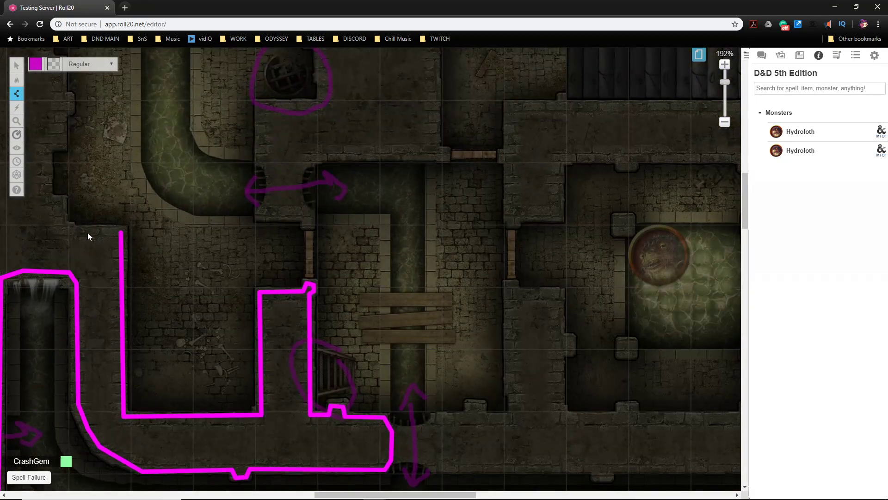
{"action": "left_click", "coordinate": [66, 232]}
{"action": "left_click", "coordinate": [60, 200]}
{"action": "left_click", "coordinate": [48, 197]}
{"action": "left_click", "coordinate": [46, 149]}
{"action": "left_click", "coordinate": [68, 108]}
{"action": "left_click", "coordinate": [68, 100]}
{"action": "left_click", "coordinate": [60, 94]}
{"action": "scroll", "coordinate": [87, 161], "scroll_direction": "up", "scroll_amount": 4}
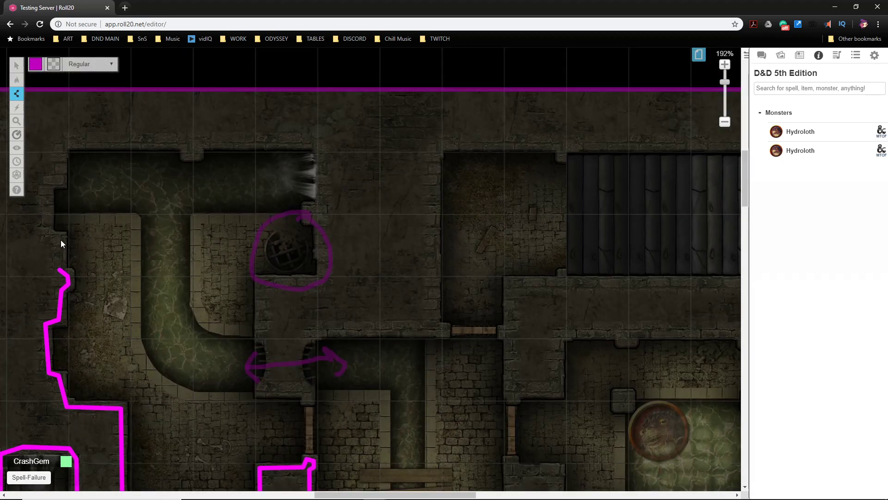
Trace the curved-channel room's west wall north and its north wall east past the buttress, ending just below the waterfall
{"action": "left_click", "coordinate": [48, 233]}
{"action": "left_click", "coordinate": [62, 143]}
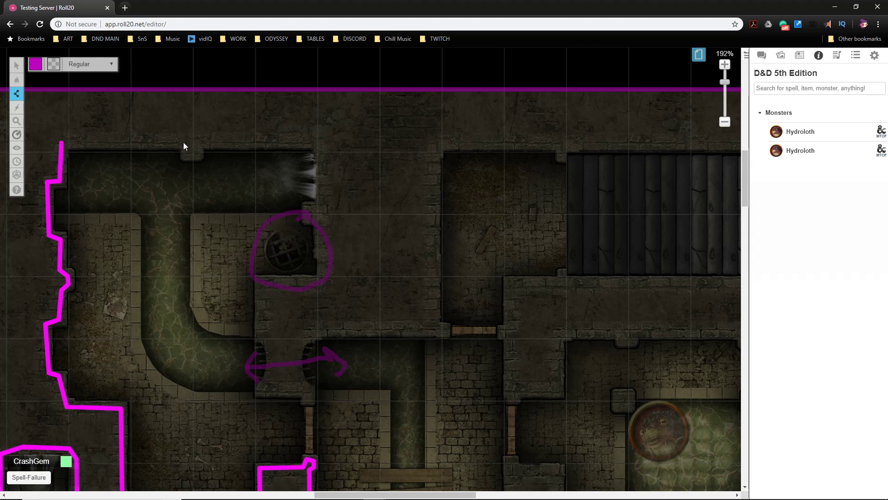
{"action": "left_click", "coordinate": [187, 143]}
{"action": "left_click", "coordinate": [185, 153]}
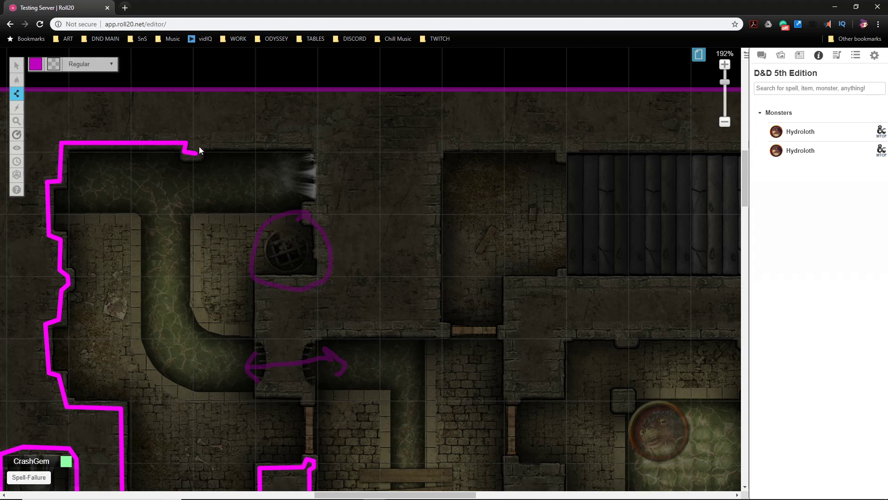
{"action": "left_click", "coordinate": [323, 142]}
{"action": "left_click", "coordinate": [321, 203]}
{"action": "left_click", "coordinate": [307, 216]}
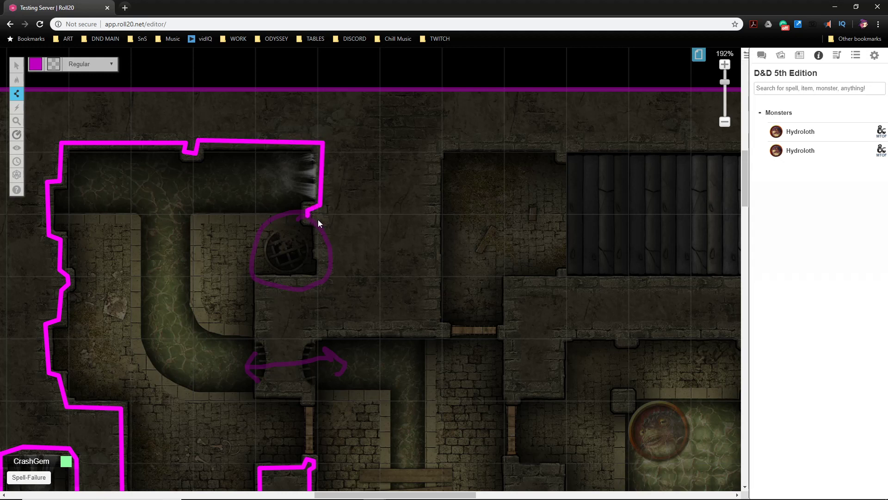
Trace around the circled floor grate's corner, down past the arched channel opening, and east along the wall to the wooden door
{"action": "left_click", "coordinate": [322, 280]}
{"action": "left_click", "coordinate": [258, 281]}
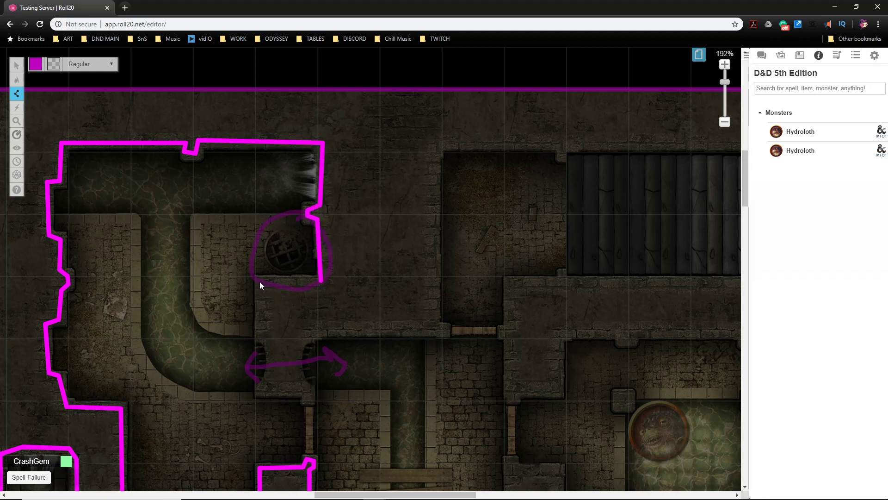
{"action": "left_click", "coordinate": [258, 335]}
{"action": "left_click", "coordinate": [267, 341]}
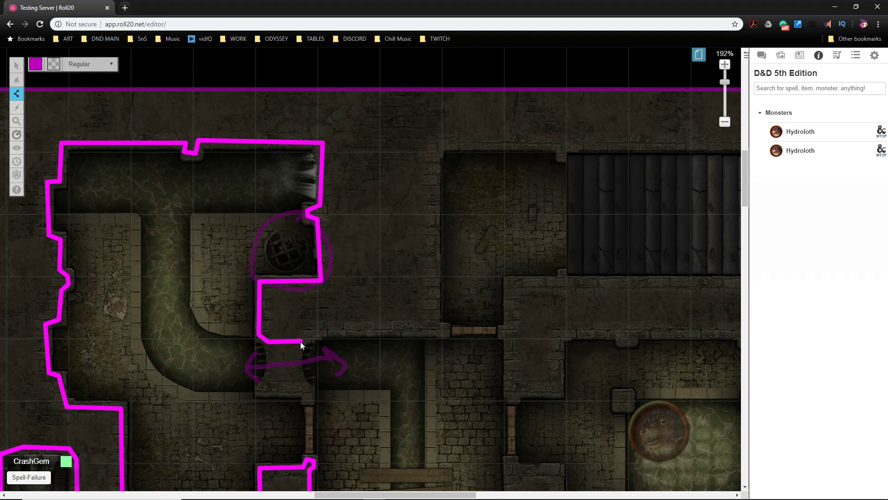
{"action": "left_click", "coordinate": [446, 333]}
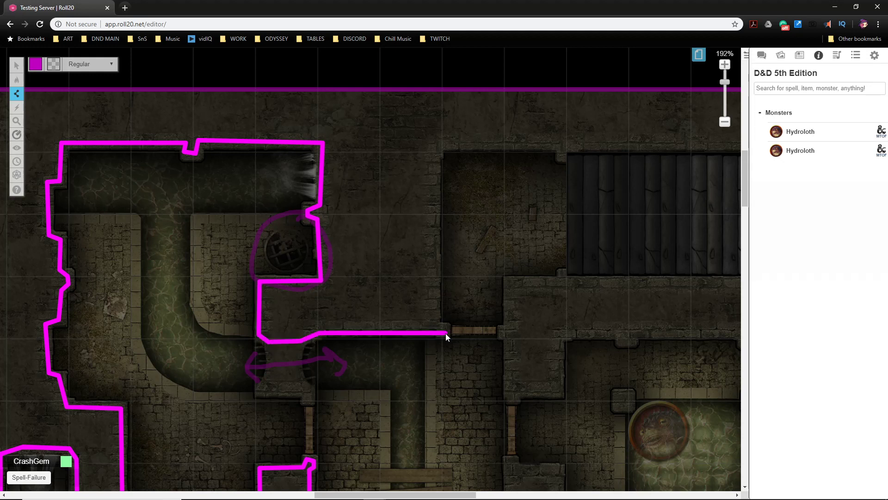
Trace the staircase room's west and north walls and continue around the stairs to the small buttress at their southwest corner
{"action": "left_click", "coordinate": [438, 144]}
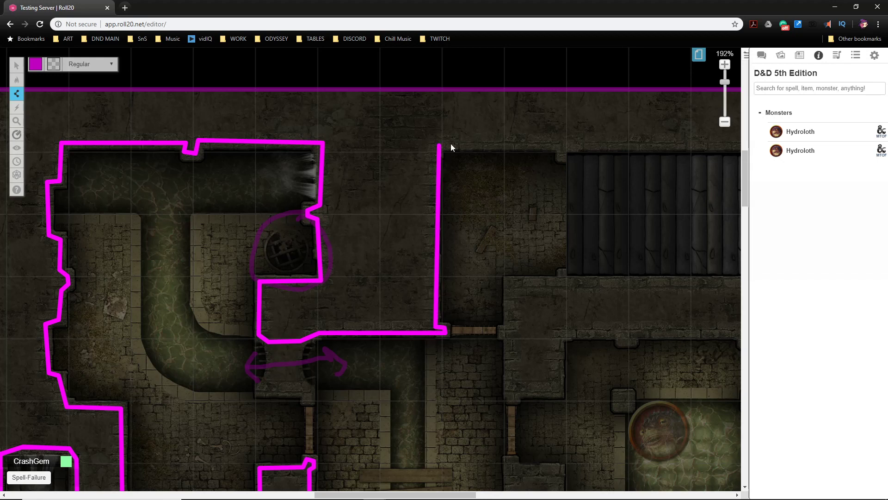
{"action": "left_click", "coordinate": [558, 145]}
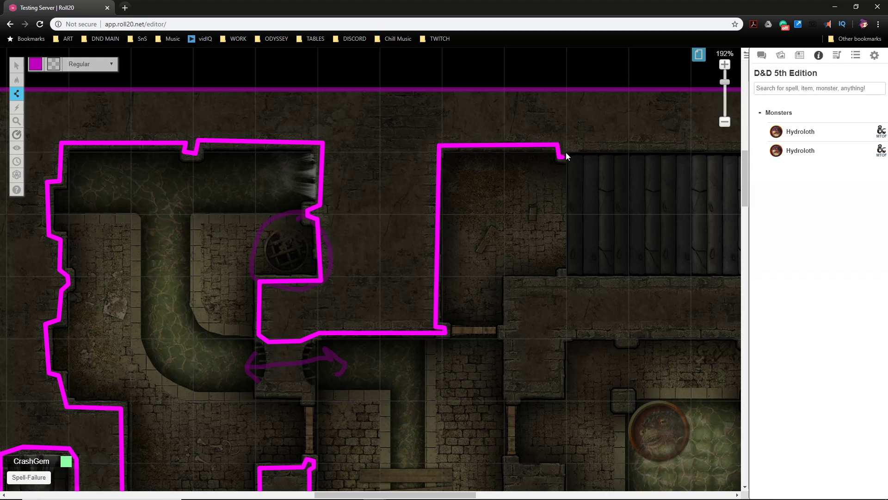
{"action": "left_click_drag", "start_coordinate": [357, 493], "coordinate": [433, 494]}
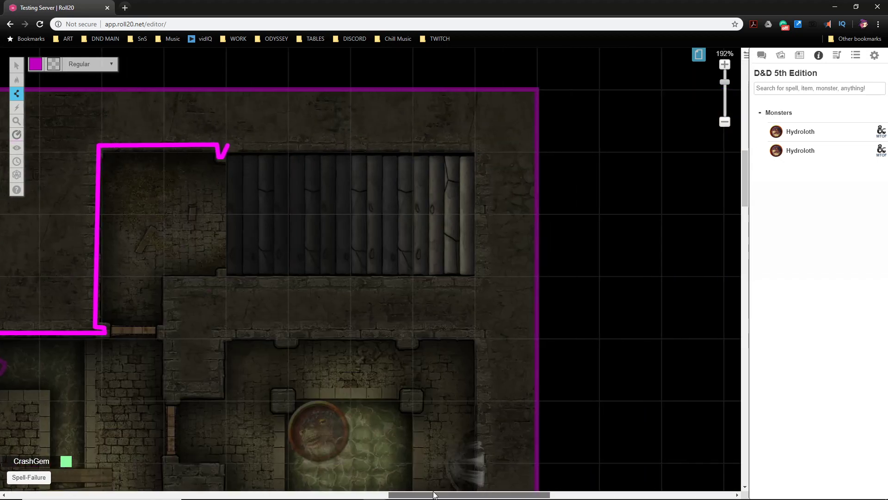
{"action": "left_click", "coordinate": [477, 149]}
{"action": "left_click", "coordinate": [478, 280]}
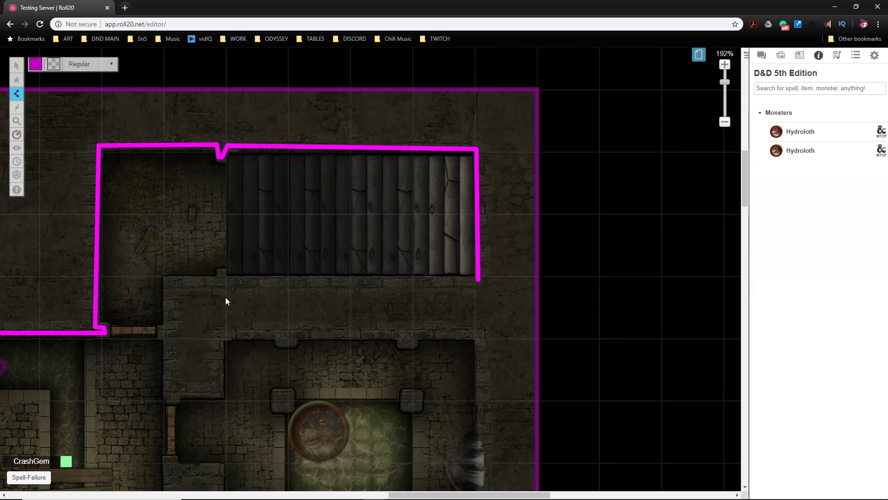
{"action": "left_click", "coordinate": [224, 281]}
{"action": "left_click", "coordinate": [221, 274]}
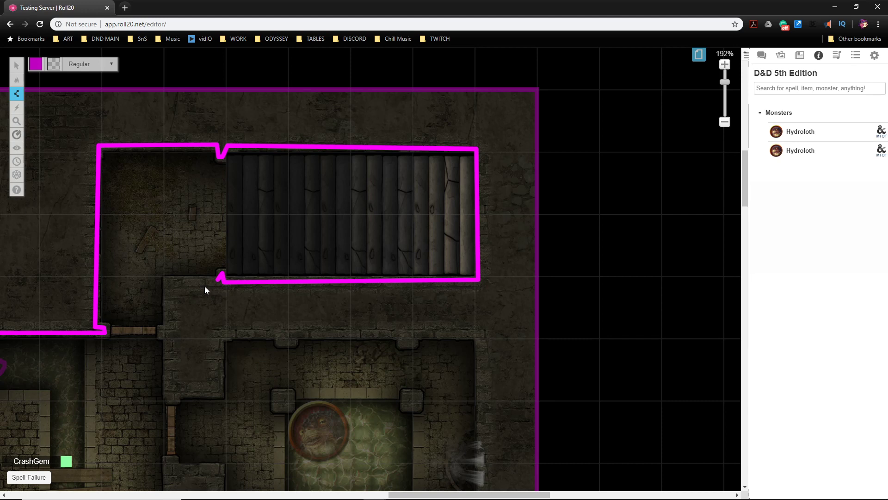
Trace around the wall block between the staircase room's door and the Hydroloth pool room's west door
{"action": "left_click", "coordinate": [168, 282]}
{"action": "left_click", "coordinate": [168, 324]}
{"action": "left_click", "coordinate": [168, 401]}
{"action": "left_click", "coordinate": [179, 390]}
{"action": "left_click", "coordinate": [221, 395]}
Trace the Hydroloth pool room's north wall around both buttresses to the northeast corner
{"action": "left_click", "coordinate": [218, 333]}
{"action": "left_click", "coordinate": [280, 332]}
{"action": "left_click", "coordinate": [281, 343]}
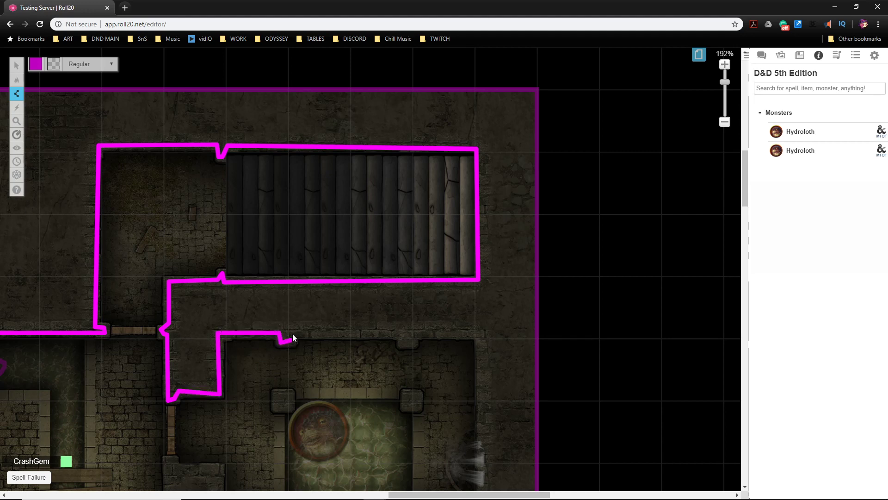
{"action": "left_click", "coordinate": [401, 333]}
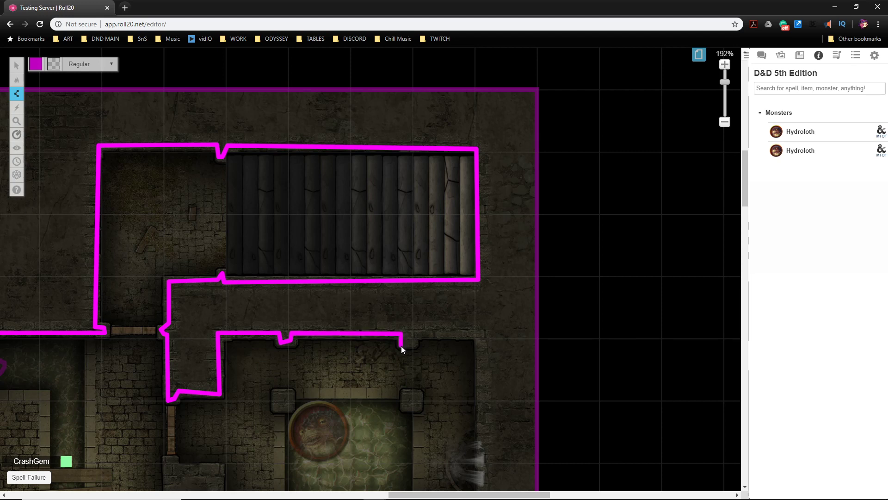
{"action": "left_click", "coordinate": [415, 334]}
{"action": "left_click", "coordinate": [479, 337]}
Trace the pool room's east wall around the waterfall recess and its south wall past both buttresses to the southwest corner
{"action": "scroll", "coordinate": [490, 353], "scroll_direction": "down", "scroll_amount": 4}
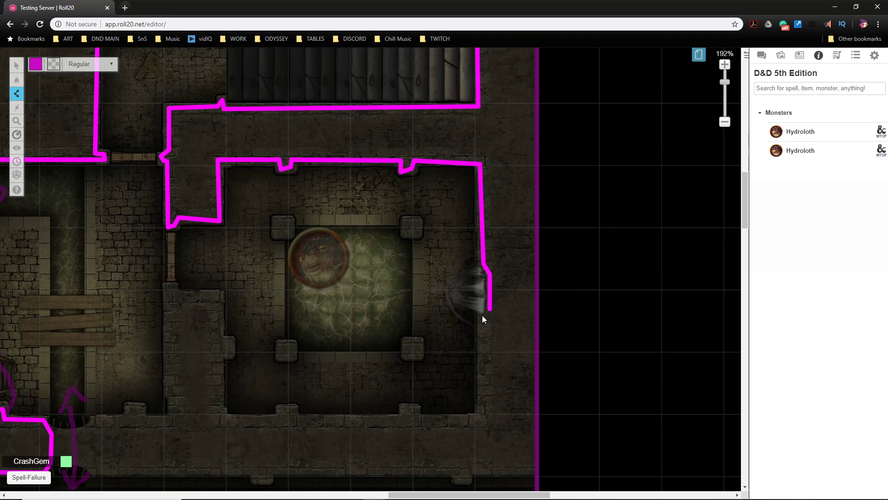
{"action": "left_click", "coordinate": [480, 418]}
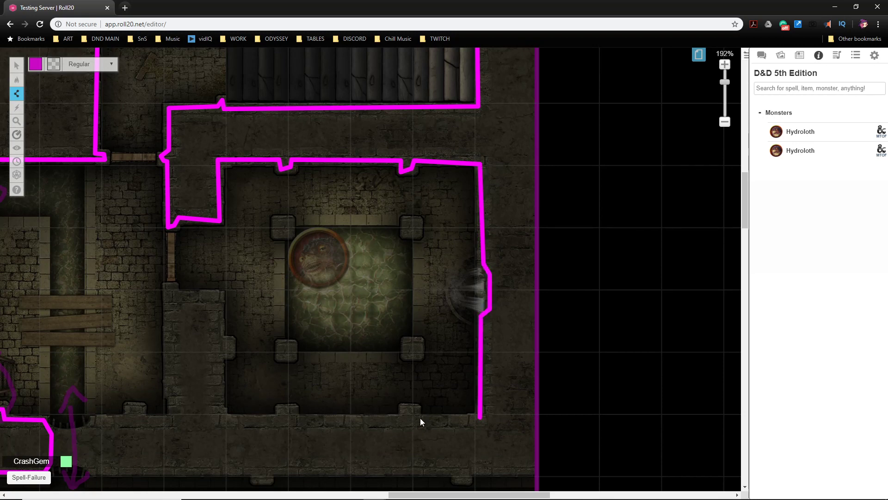
{"action": "left_click", "coordinate": [418, 420]}
{"action": "left_click", "coordinate": [291, 411]}
{"action": "left_click", "coordinate": [224, 421]}
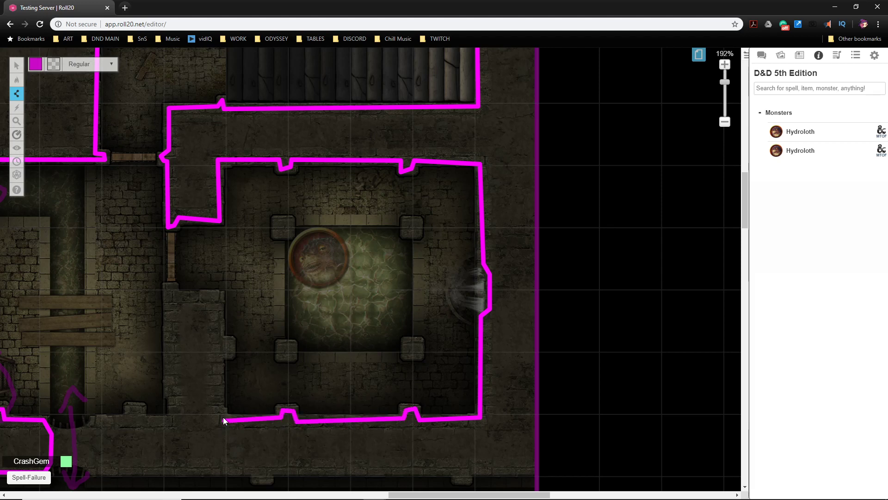
Trace the pool room's west wall north around the buttress and corner to the lower jamb of its wooden door
{"action": "left_click", "coordinate": [219, 408]}
{"action": "left_click", "coordinate": [219, 356]}
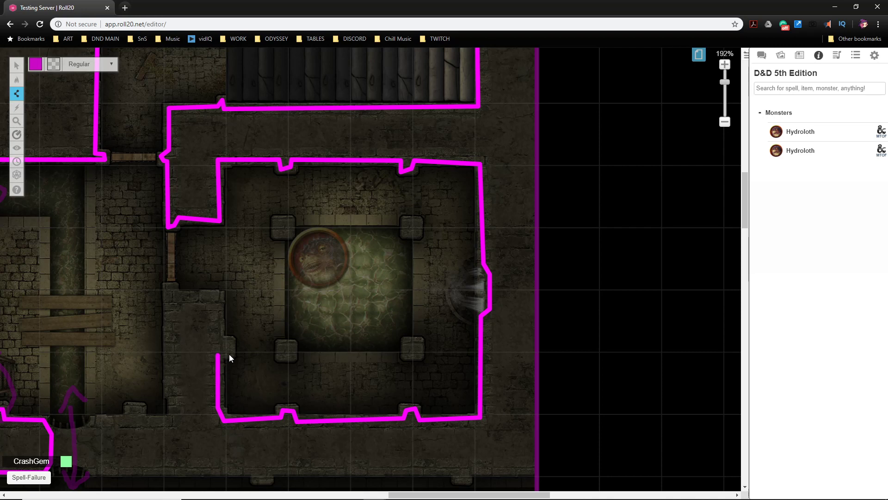
{"action": "left_click", "coordinate": [232, 343]}
{"action": "left_click", "coordinate": [221, 293]}
{"action": "left_click", "coordinate": [177, 294]}
{"action": "left_click", "coordinate": [170, 285]}
{"action": "left_click", "coordinate": [165, 290]}
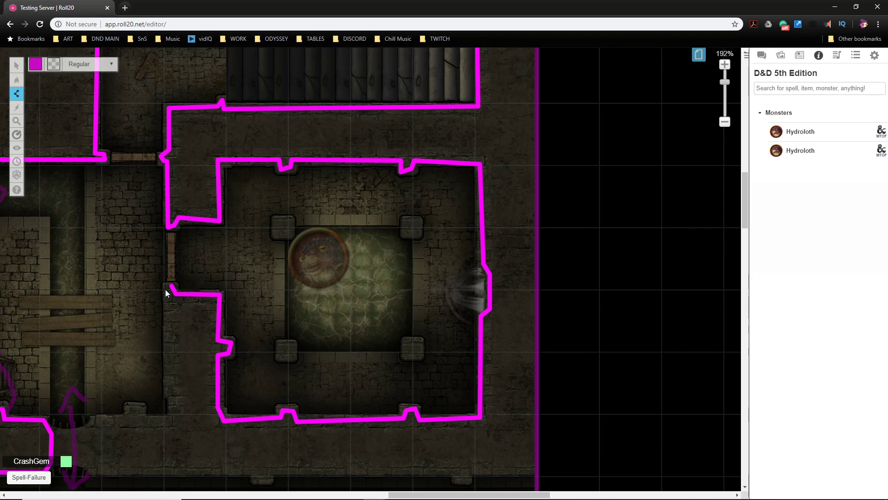
Trace the plank-bridge room's east wall south and its south wall west around the buttress to the arched grate
{"action": "left_click", "coordinate": [168, 391]}
{"action": "left_click", "coordinate": [176, 401]}
{"action": "left_click", "coordinate": [173, 413]}
{"action": "left_click", "coordinate": [143, 423]}
{"action": "left_click", "coordinate": [140, 412]}
{"action": "left_click", "coordinate": [133, 410]}
{"action": "left_click", "coordinate": [129, 420]}
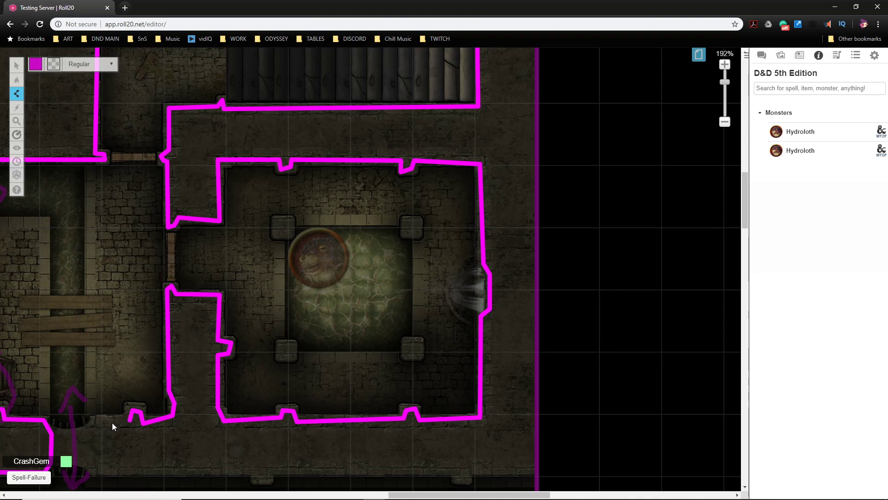
{"action": "left_click", "coordinate": [100, 423]}
Trace the east side of the arched grate passage and the main channel's north wall eastward around the first buttress
{"action": "left_click_drag", "start_coordinate": [429, 494], "coordinate": [397, 494]}
{"action": "scroll", "coordinate": [400, 370], "scroll_direction": "down", "scroll_amount": 5}
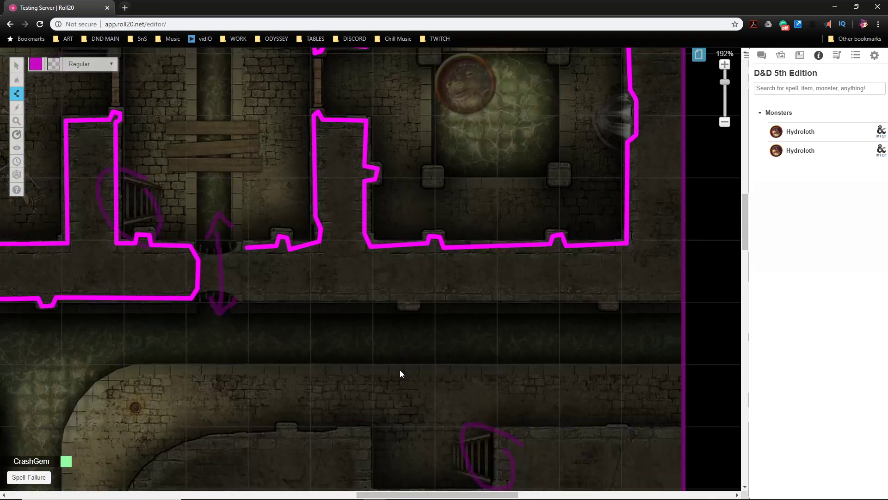
{"action": "left_click", "coordinate": [238, 222]}
{"action": "left_click", "coordinate": [244, 228]}
{"action": "left_click", "coordinate": [401, 228]}
{"action": "left_click", "coordinate": [406, 235]}
{"action": "left_click", "coordinate": [420, 226]}
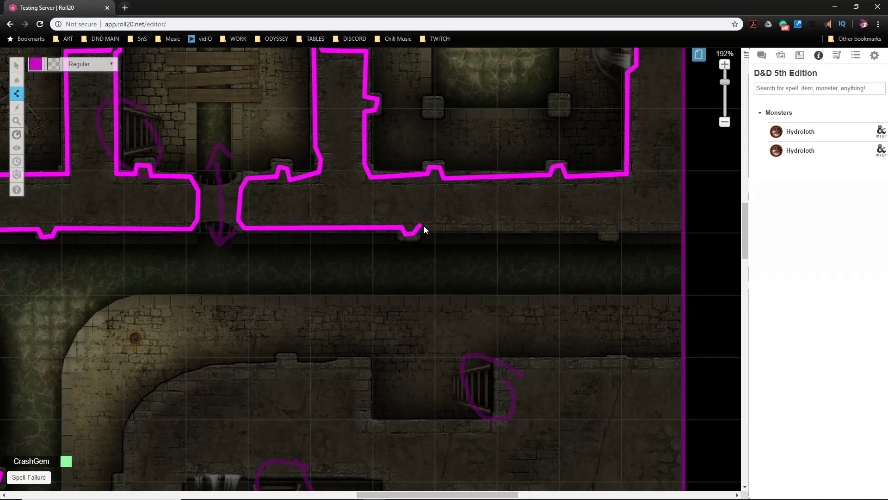
Trace the main channel's north wall around the last buttress, extend it past the map's east edge, and finish the wall line
{"action": "left_click", "coordinate": [600, 224]}
{"action": "left_click", "coordinate": [602, 233]}
{"action": "left_click", "coordinate": [612, 234]}
{"action": "left_click", "coordinate": [617, 229]}
{"action": "left_click", "coordinate": [711, 227]}
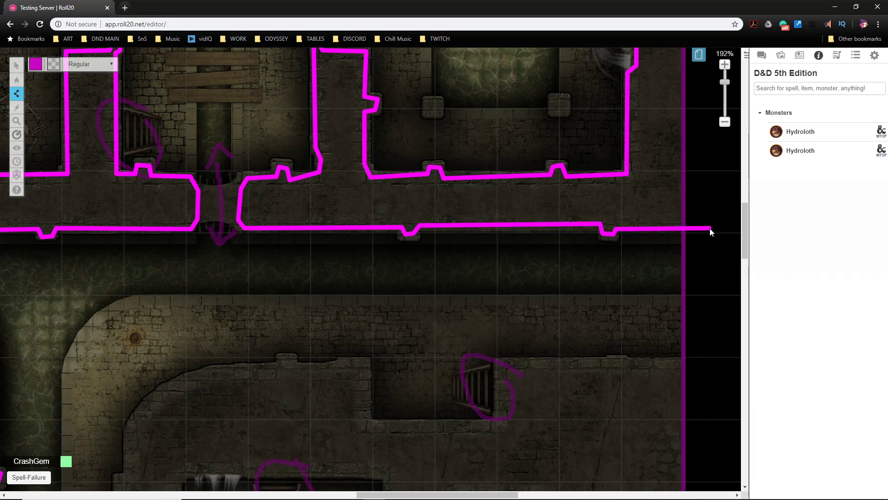
{"action": "double_click", "coordinate": [710, 227]}
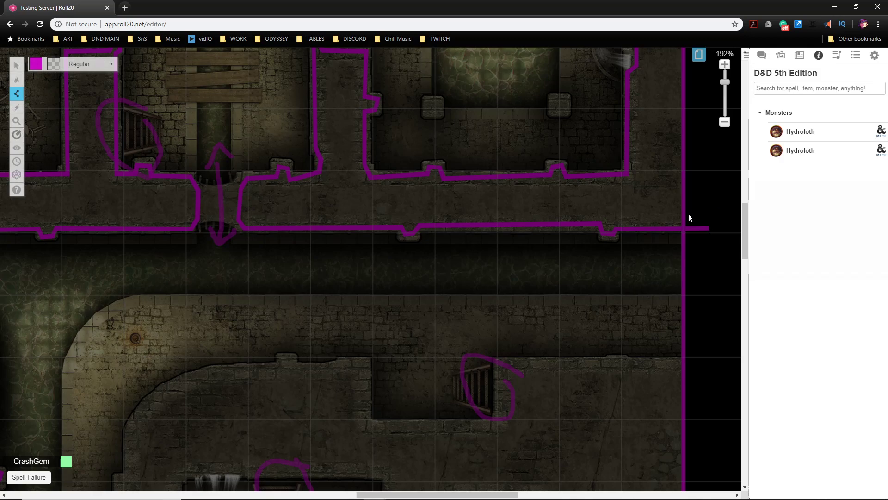
Trace a new wall along the main channel's south side from beyond the map's east edge westward around the ladder alcove
{"action": "scroll", "coordinate": [550, 256], "scroll_direction": "up", "scroll_amount": 5}
{"action": "scroll", "coordinate": [549, 260], "scroll_direction": "down", "scroll_amount": 5}
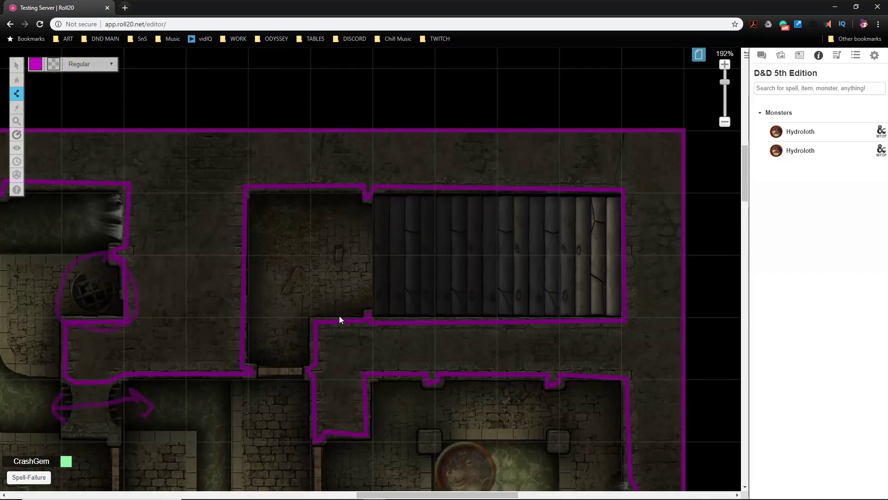
{"action": "scroll", "coordinate": [336, 314], "scroll_direction": "down", "scroll_amount": 3}
{"action": "scroll", "coordinate": [245, 315], "scroll_direction": "down", "scroll_amount": 10}
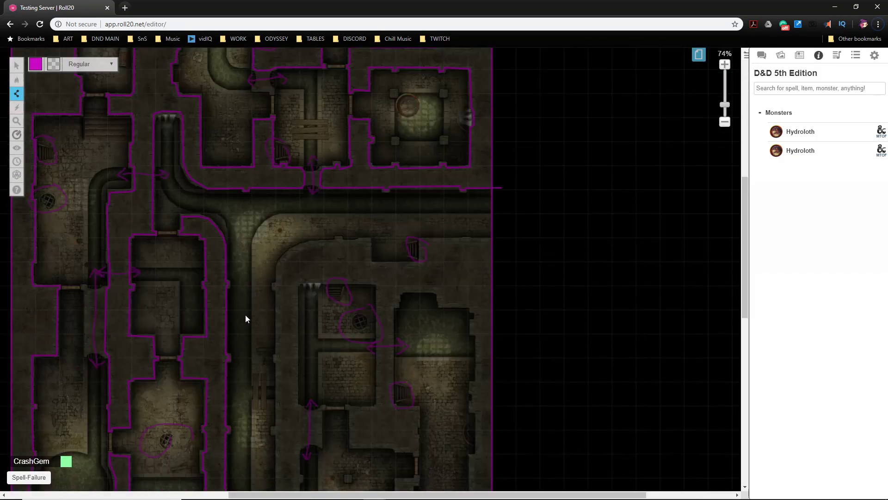
{"action": "scroll", "coordinate": [317, 307], "scroll_direction": "up", "scroll_amount": 6}
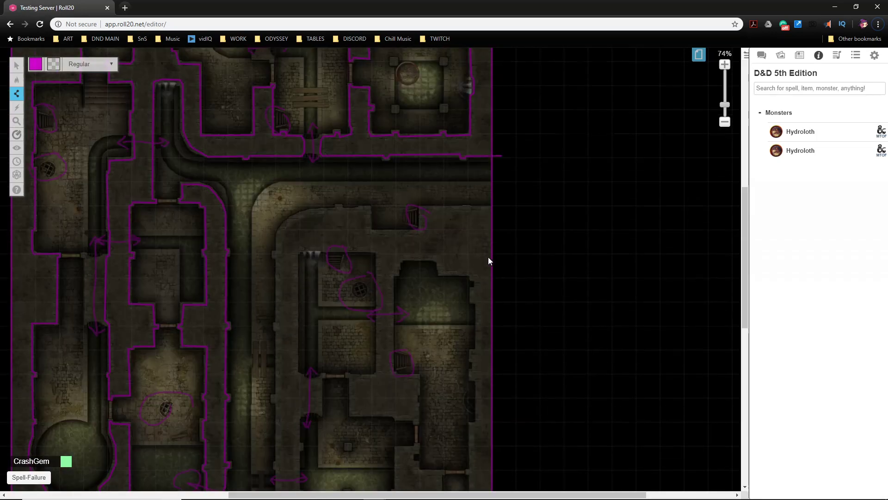
{"action": "scroll", "coordinate": [570, 241], "scroll_direction": "down", "scroll_amount": 3}
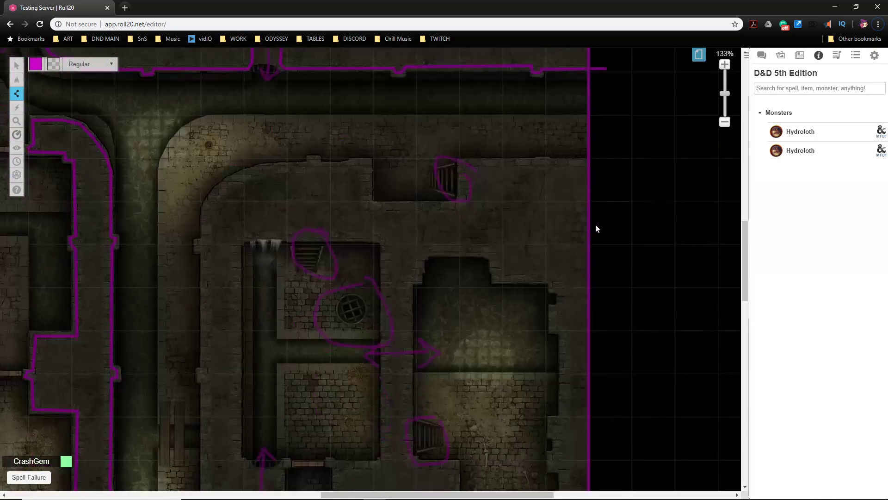
{"action": "scroll", "coordinate": [606, 233], "scroll_direction": "up", "scroll_amount": 4}
{"action": "mouse_move", "coordinate": [692, 226]}
{"action": "left_mouse_down"}
{"action": "mouse_move", "coordinate": [506, 238]}
{"action": "mouse_move", "coordinate": [499, 290]}
{"action": "left_mouse_up"}
{"action": "left_click", "coordinate": [367, 290]}
{"action": "left_click", "coordinate": [367, 230]}
{"action": "left_click", "coordinate": [345, 231]}
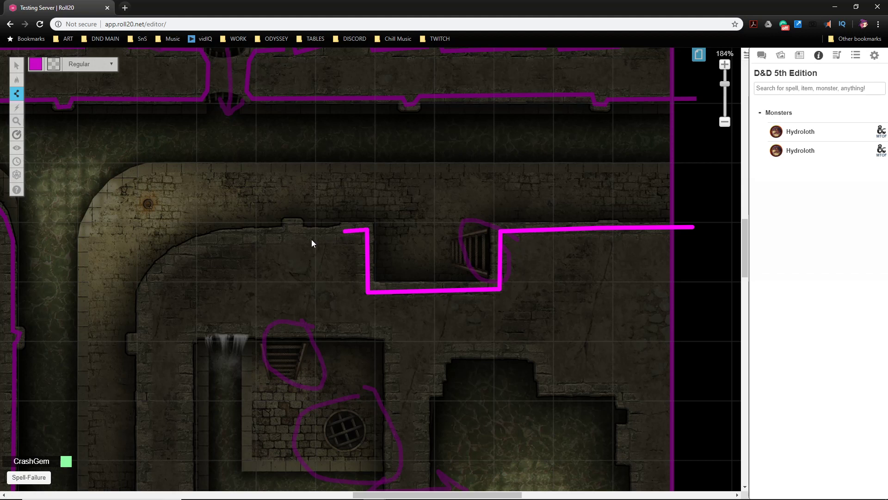
Trace the walkway's inner wall west past the buttress and around the bend to the first buttress heading south
{"action": "left_click", "coordinate": [296, 230]}
{"action": "left_click", "coordinate": [210, 240]}
{"action": "left_click", "coordinate": [160, 271]}
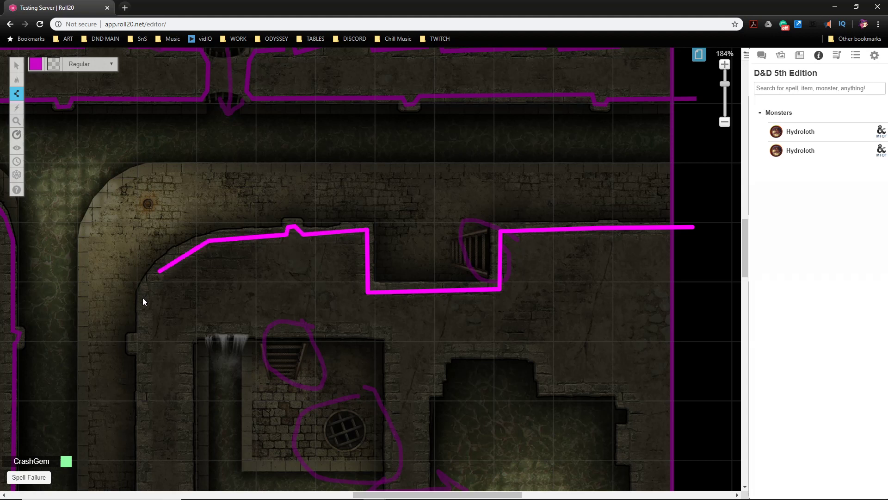
{"action": "left_click", "coordinate": [142, 331]}
{"action": "left_click", "coordinate": [134, 340]}
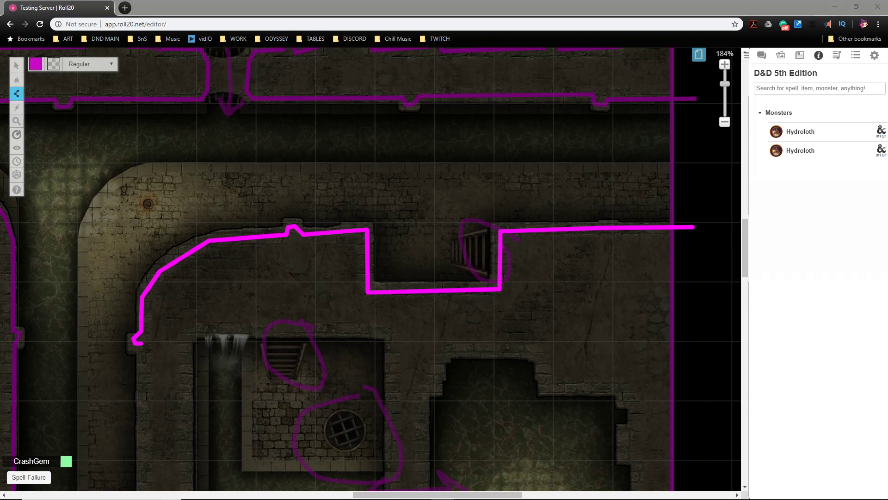
Trace the walkway's east wall south past the plank bridge, going around the next two buttresses
{"action": "scroll", "coordinate": [133, 341], "scroll_direction": "down", "scroll_amount": 4}
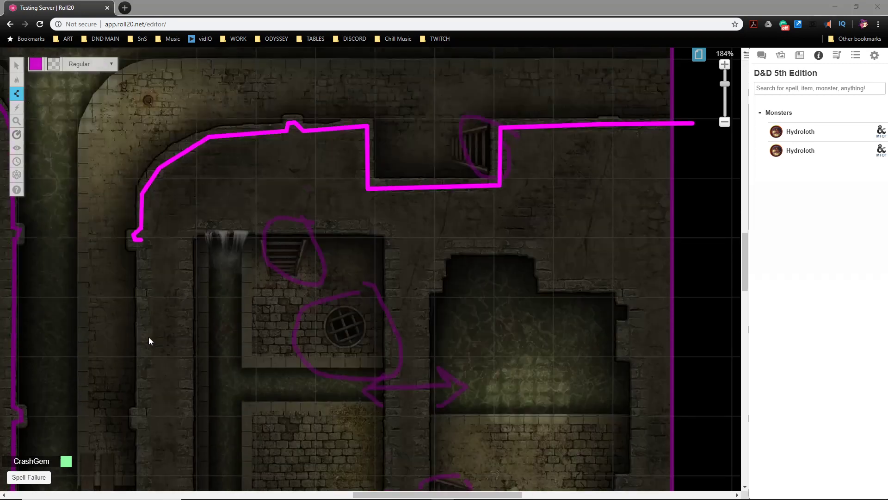
{"action": "left_click", "coordinate": [144, 335]}
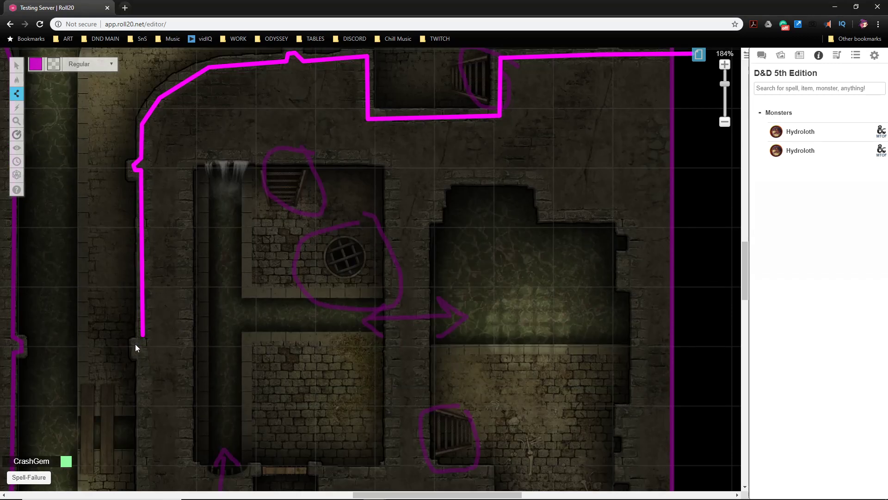
{"action": "left_click", "coordinate": [141, 355]}
{"action": "scroll", "coordinate": [154, 353], "scroll_direction": "down", "scroll_amount": 5}
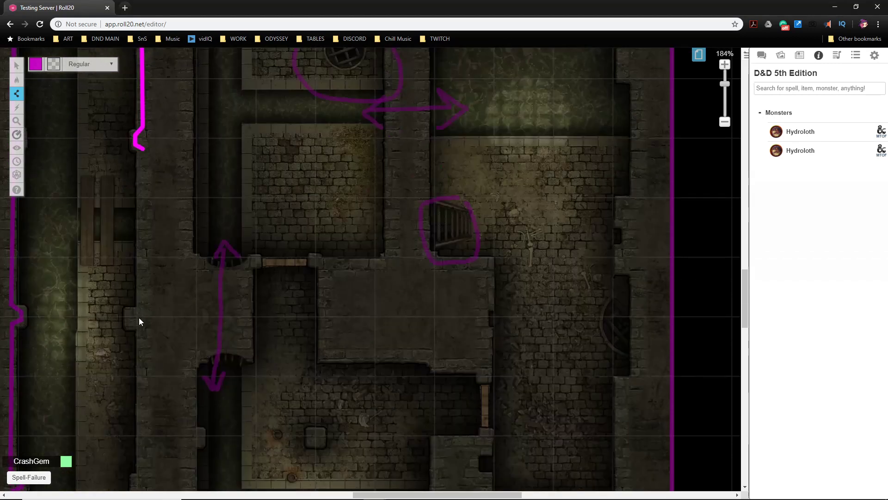
{"action": "left_click", "coordinate": [143, 309]}
{"action": "left_click", "coordinate": [130, 318]}
{"action": "left_click", "coordinate": [139, 325]}
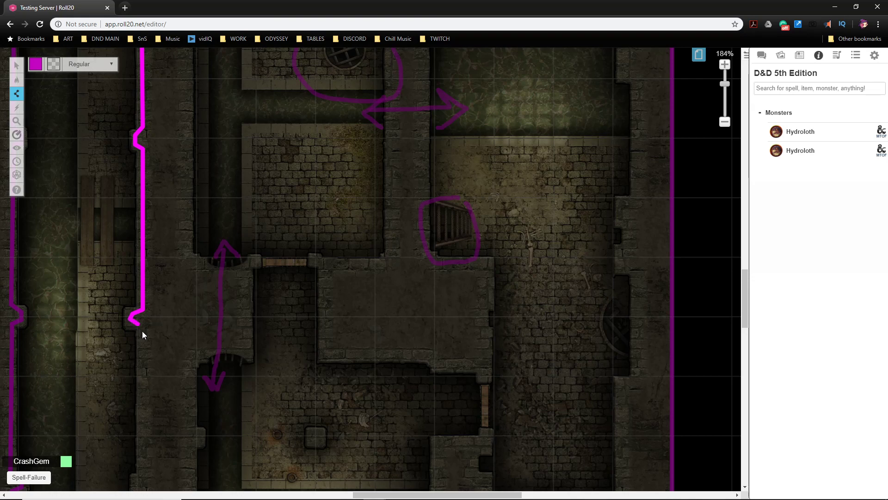
Trace the walkway's east wall further south past the remaining buttresses and into the southwest curve of the channel
{"action": "scroll", "coordinate": [148, 345], "scroll_direction": "down", "scroll_amount": 3}
{"action": "left_click", "coordinate": [143, 336]}
{"action": "left_click", "coordinate": [141, 352]}
{"action": "scroll", "coordinate": [142, 354], "scroll_direction": "down", "scroll_amount": 3}
{"action": "left_click", "coordinate": [142, 361]}
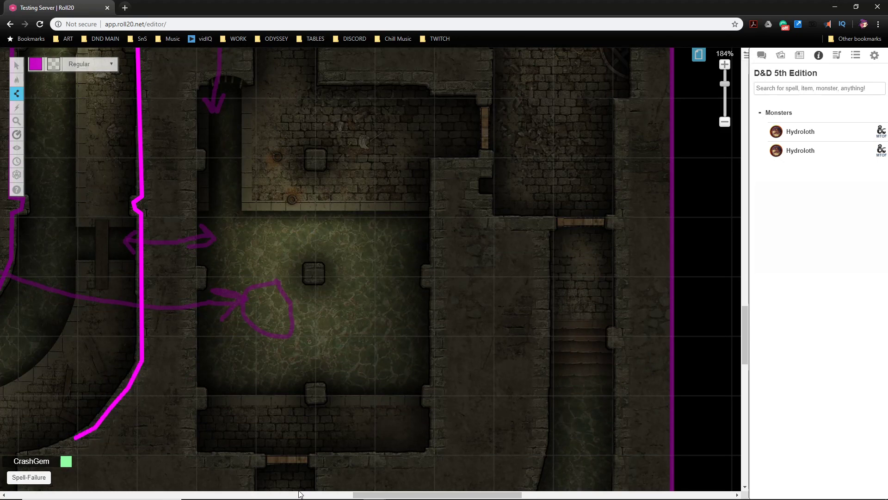
Trace the wall from the southwest curve around the solid block's west, south and east sides to the pool room's south door
{"action": "left_click_drag", "start_coordinate": [377, 495], "coordinate": [302, 489]}
{"action": "scroll", "coordinate": [373, 319], "scroll_direction": "down", "scroll_amount": 2}
{"action": "scroll", "coordinate": [374, 322], "scroll_direction": "down", "scroll_amount": 2}
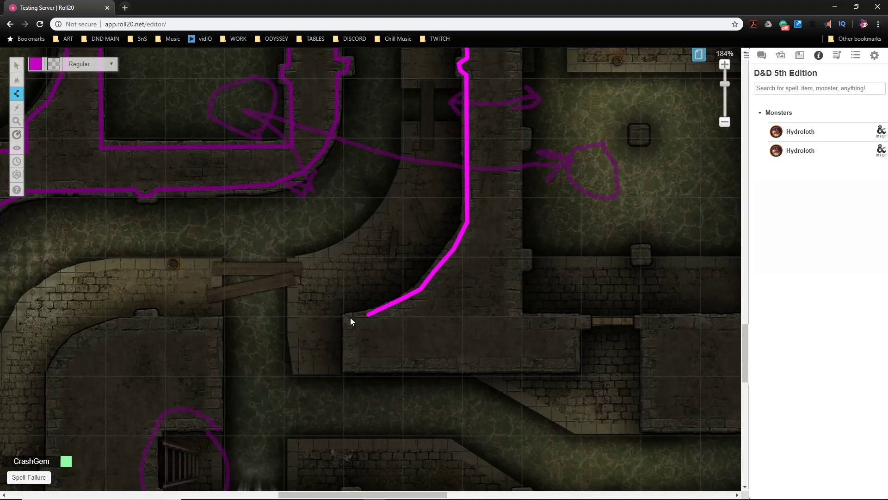
{"action": "left_click", "coordinate": [351, 368]}
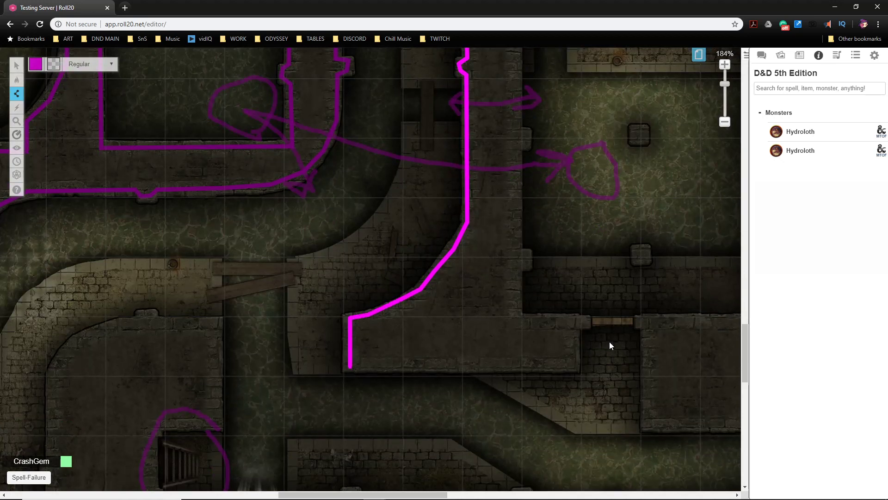
{"action": "left_click", "coordinate": [575, 364]}
{"action": "left_click", "coordinate": [572, 328]}
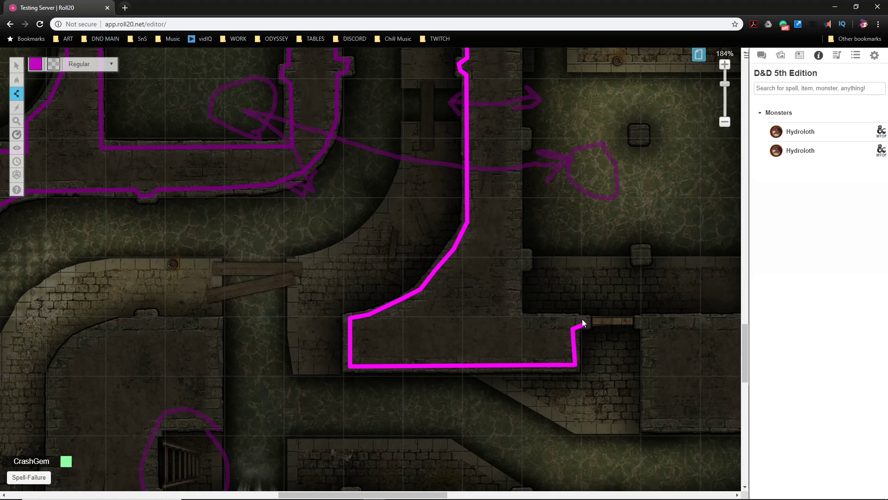
Trace the wall west from the door around the pool room's southwest corner, then north past two buttresses to the third
{"action": "left_click", "coordinate": [522, 319]}
{"action": "left_click", "coordinate": [516, 314]}
{"action": "left_click", "coordinate": [517, 265]}
{"action": "left_click", "coordinate": [527, 255]}
{"action": "left_click", "coordinate": [518, 251]}
{"action": "scroll", "coordinate": [513, 230], "scroll_direction": "up", "scroll_amount": 2}
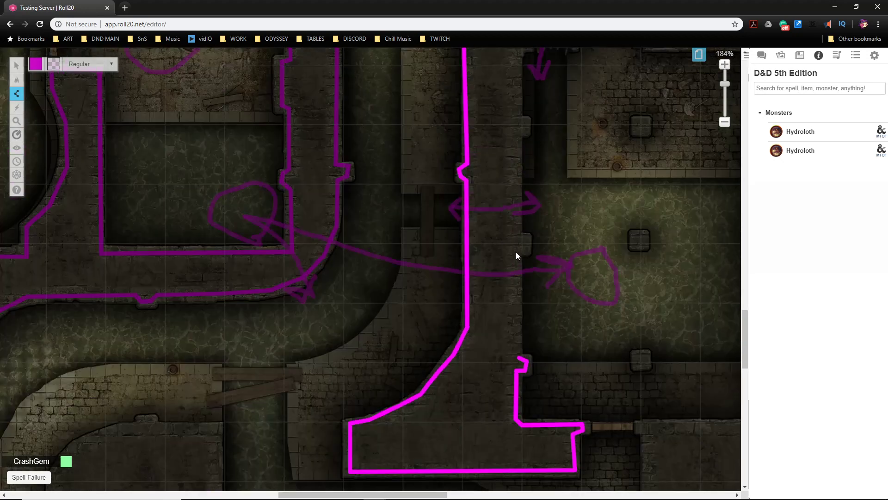
{"action": "left_click", "coordinate": [521, 252]}
{"action": "left_click", "coordinate": [526, 243]}
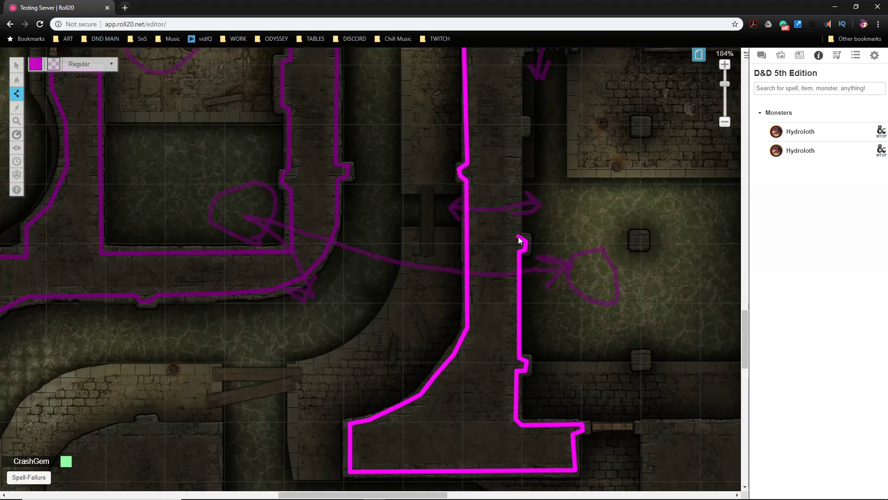
{"action": "scroll", "coordinate": [519, 239], "scroll_direction": "up", "scroll_amount": 2}
{"action": "left_click", "coordinate": [517, 235]}
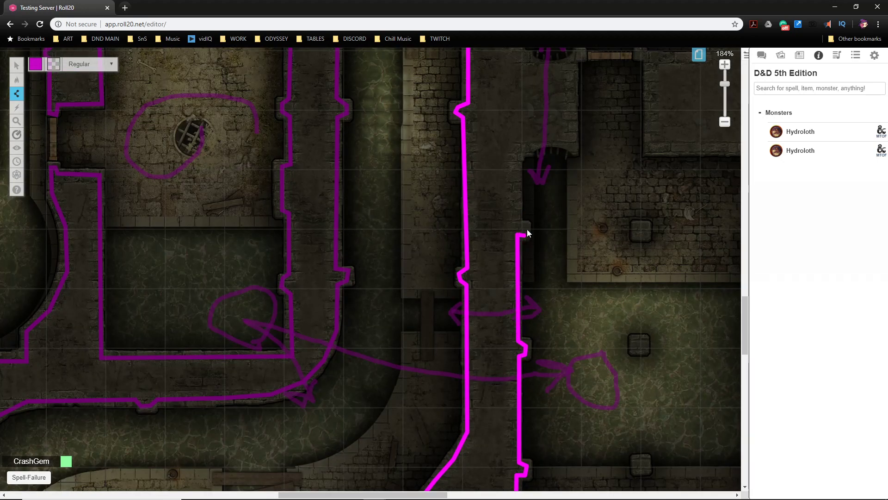
{"action": "double_click", "coordinate": [527, 230]}
{"action": "scroll", "coordinate": [517, 186], "scroll_direction": "up", "scroll_amount": 1}
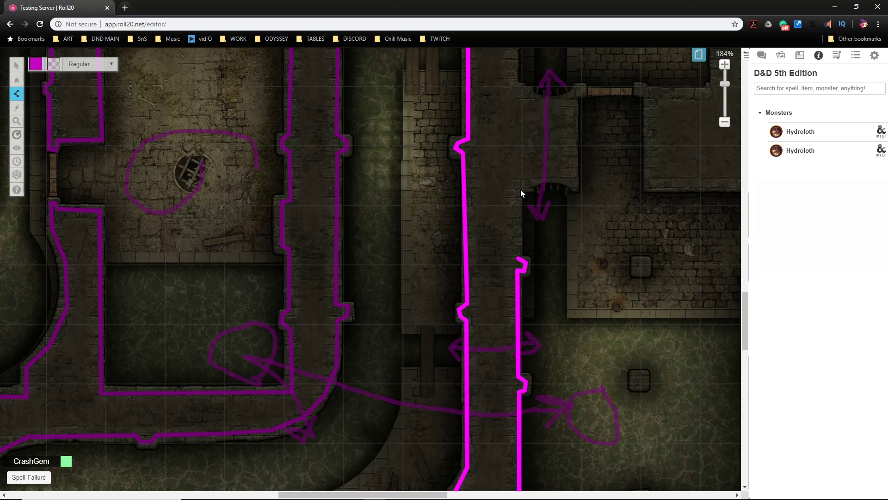
{"action": "scroll", "coordinate": [509, 193], "scroll_direction": "up", "scroll_amount": 2}
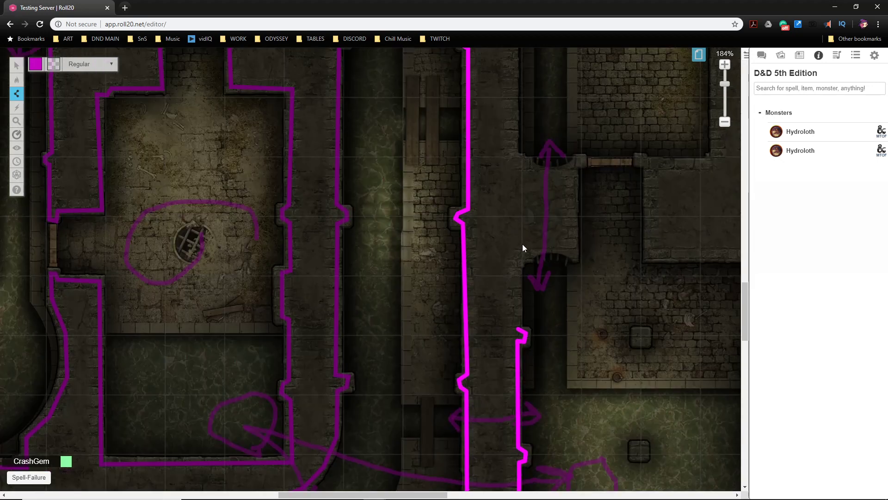
{"action": "left_click", "coordinate": [519, 260]}
{"action": "left_click", "coordinate": [531, 253]}
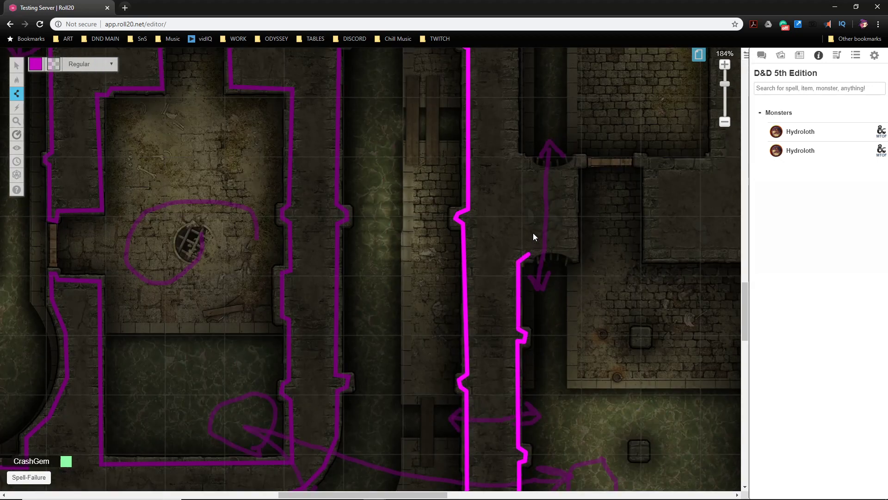
{"action": "left_click", "coordinate": [529, 168]}
{"action": "left_click", "coordinate": [514, 153]}
{"action": "scroll", "coordinate": [526, 167], "scroll_direction": "up", "scroll_amount": 6}
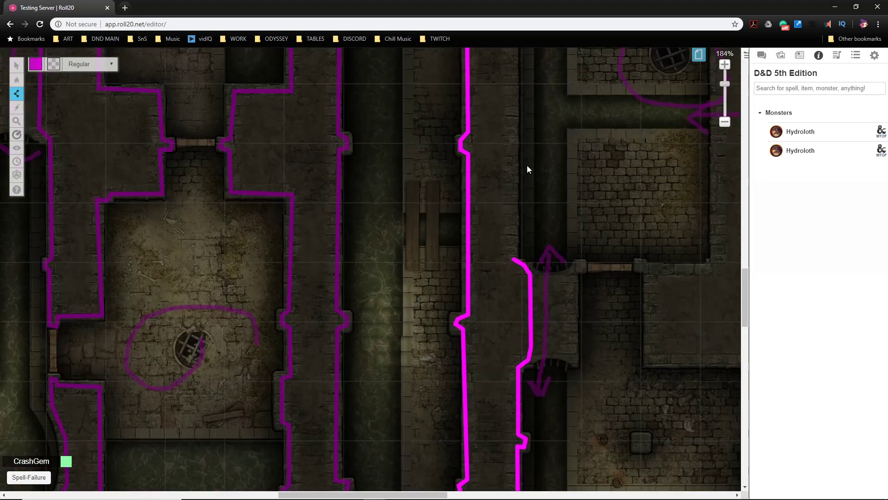
{"action": "scroll", "coordinate": [528, 185], "scroll_direction": "down", "scroll_amount": 6}
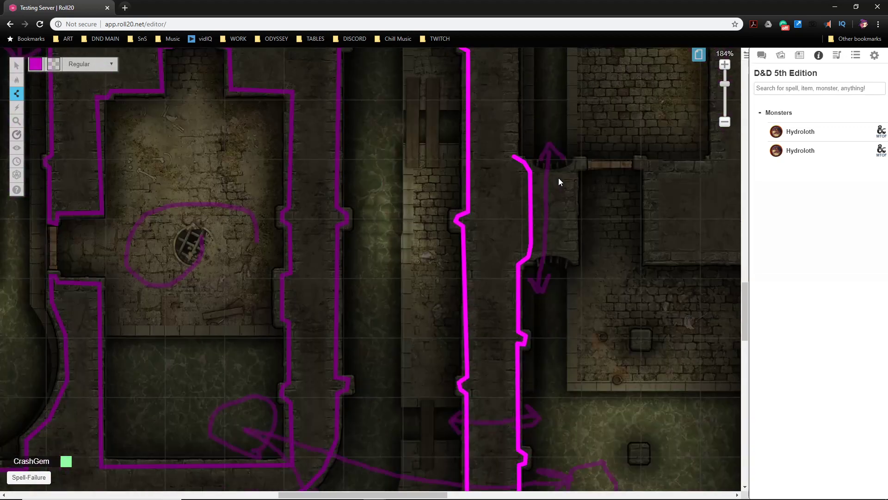
{"action": "key", "text": "ctrl+z"}
{"action": "key", "text": "ctrl+z"}
{"action": "key", "text": "ctrl+z"}
{"action": "key", "text": "ctrl+z"}
{"action": "key", "text": "ctrl+z"}
{"action": "key", "text": "ctrl+z"}
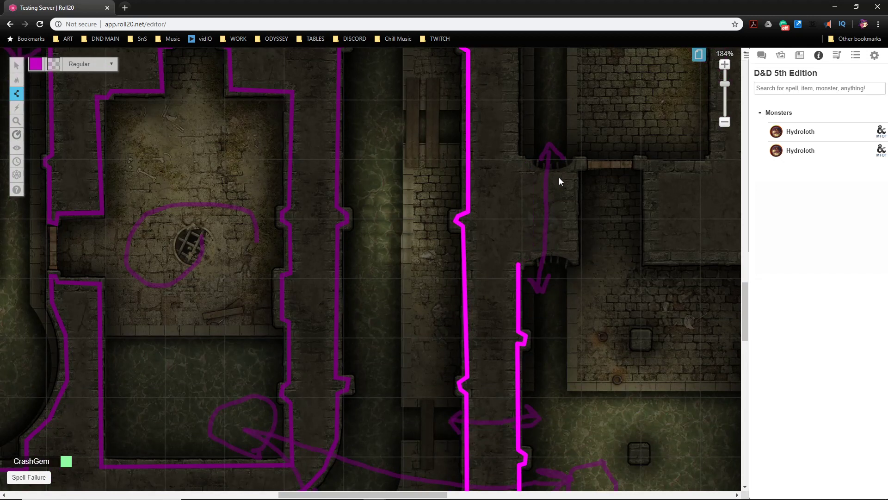
{"action": "key", "text": "ctrl+z"}
{"action": "key", "text": "ctrl+z"}
{"action": "key", "text": "ctrl+z"}
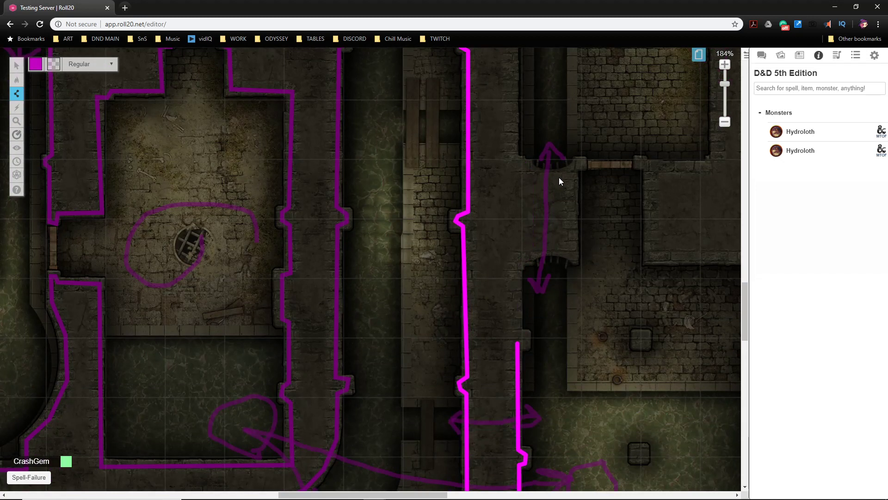
Trace the west wall around the third buttress and north to the southern barred tunnel opening
{"action": "left_click", "coordinate": [518, 346]}
{"action": "left_click", "coordinate": [521, 338]}
{"action": "left_click", "coordinate": [518, 268]}
{"action": "left_click", "coordinate": [529, 256]}
{"action": "left_click", "coordinate": [527, 166]}
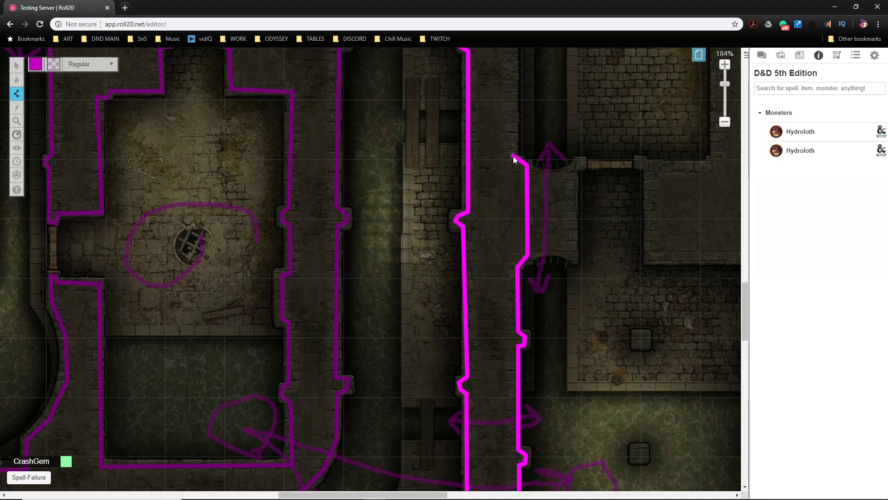
{"action": "scroll", "coordinate": [509, 173], "scroll_direction": "up", "scroll_amount": 6}
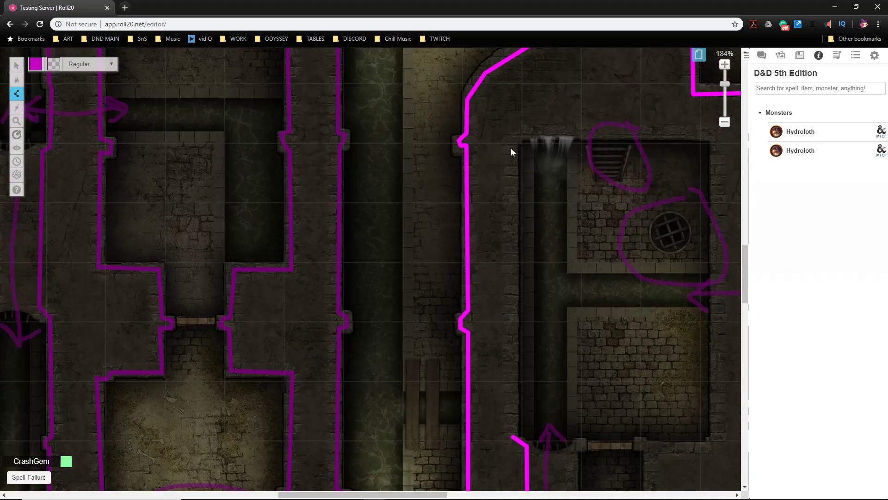
{"action": "left_click", "coordinate": [515, 140]}
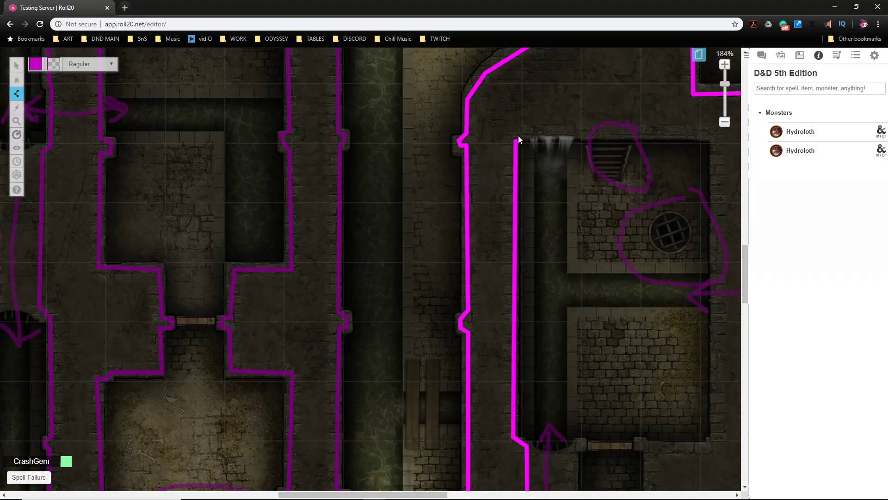
{"action": "left_click", "coordinate": [524, 133]}
{"action": "left_click", "coordinate": [577, 131]}
{"action": "double_click", "coordinate": [587, 134]}
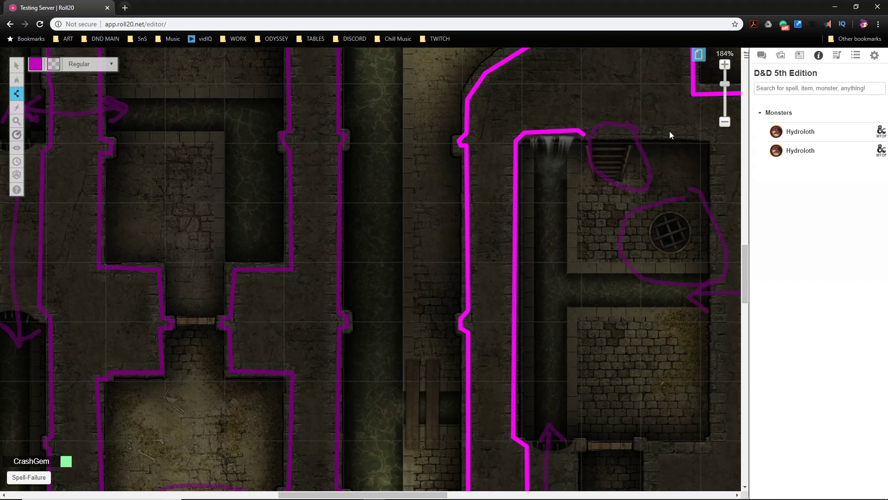
{"action": "left_click", "coordinate": [641, 133]}
{"action": "left_click", "coordinate": [710, 136]}
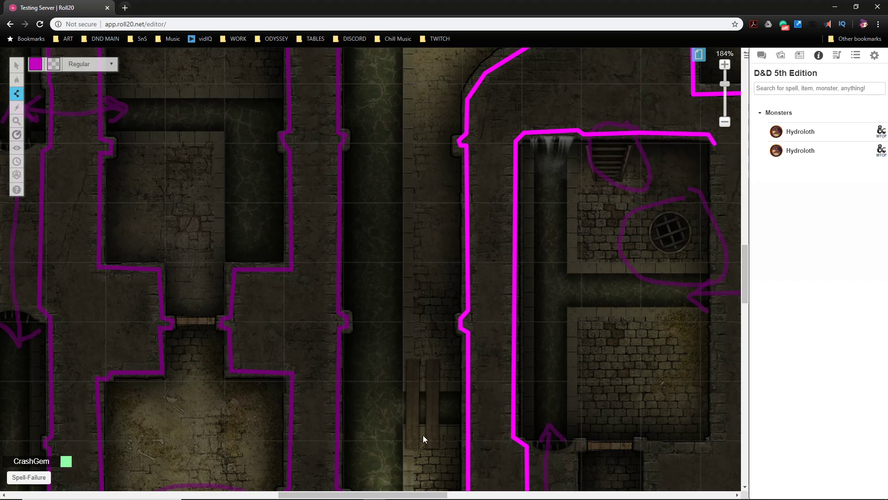
{"action": "left_click_drag", "start_coordinate": [422, 494], "coordinate": [497, 495]}
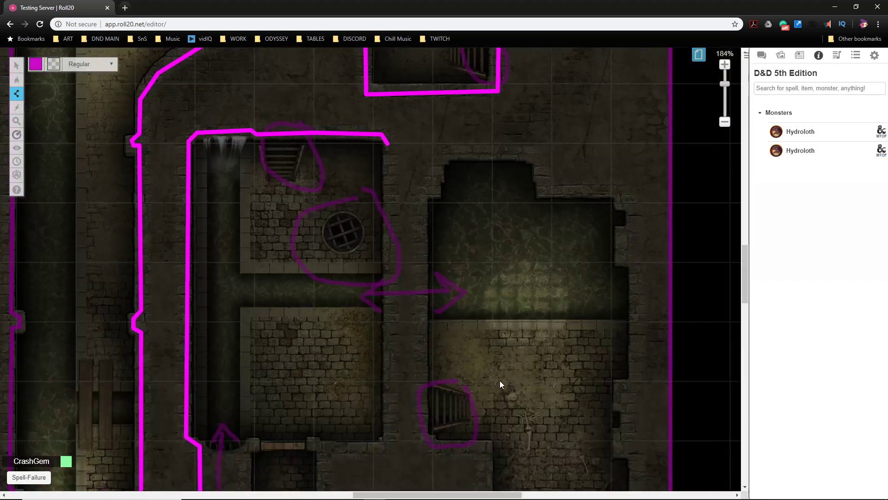
{"action": "key", "text": "BackSpace"}
{"action": "key", "text": "BackSpace"}
{"action": "key", "text": "BackSpace"}
{"action": "key", "text": "BackSpace"}
{"action": "key", "text": "BackSpace"}
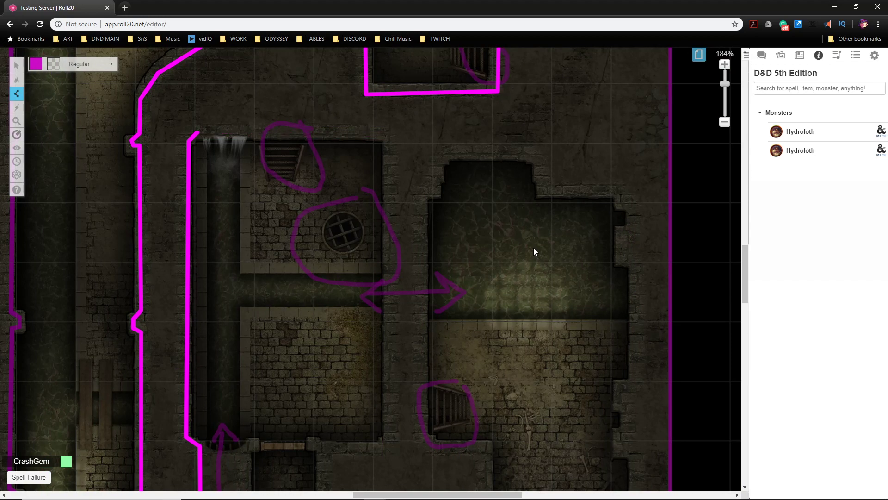
{"action": "key", "text": "BackSpace"}
{"action": "key", "text": "BackSpace"}
{"action": "key", "text": "BackSpace"}
{"action": "key", "text": "BackSpace"}
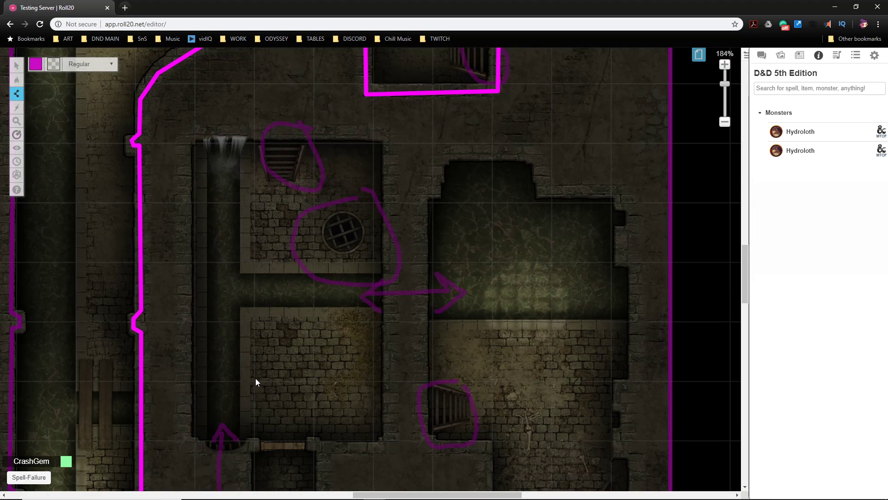
Trace the wall north past the barred tunnel and up the waterfall room's west side, then across its north side to the northeast corner
{"action": "scroll", "coordinate": [254, 382], "scroll_direction": "down", "scroll_amount": 4}
{"action": "scroll", "coordinate": [203, 250], "scroll_direction": "up", "scroll_amount": 1}
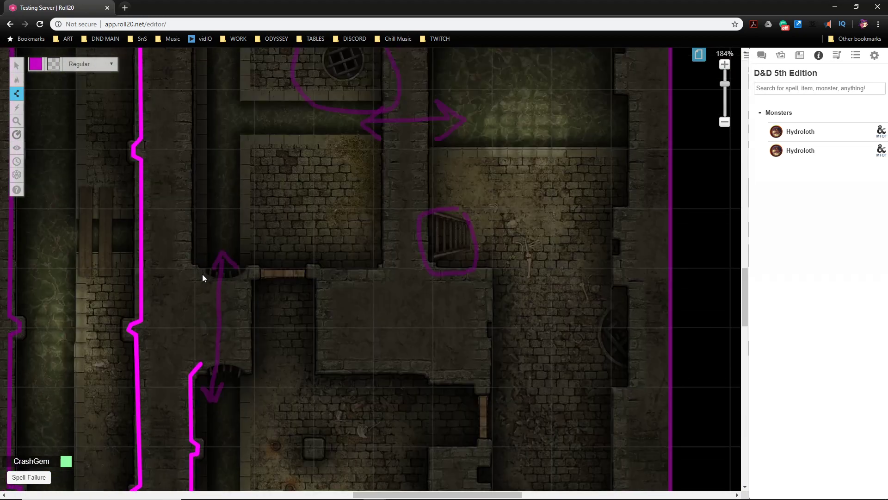
{"action": "left_click", "coordinate": [190, 266]}
{"action": "scroll", "coordinate": [194, 257], "scroll_direction": "up", "scroll_amount": 3}
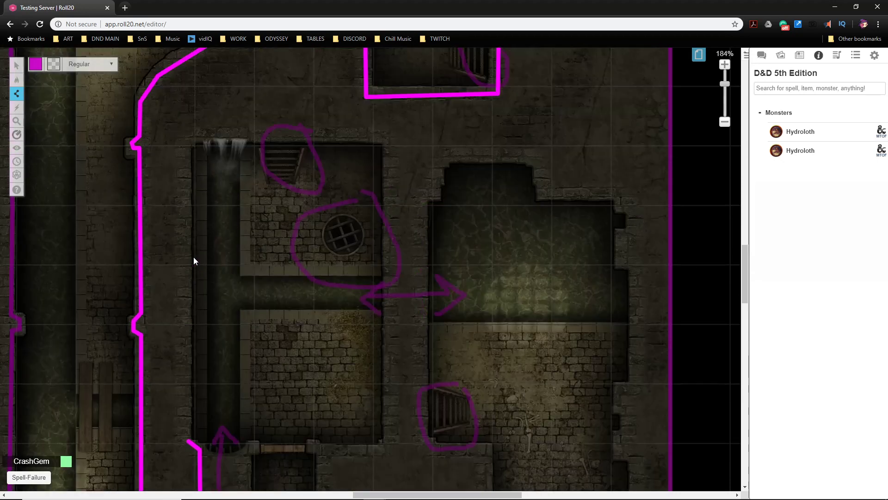
{"action": "left_click", "coordinate": [187, 145]}
{"action": "left_click", "coordinate": [199, 133]}
{"action": "left_click", "coordinate": [256, 133]}
{"action": "left_click", "coordinate": [266, 137]}
{"action": "left_click", "coordinate": [389, 138]}
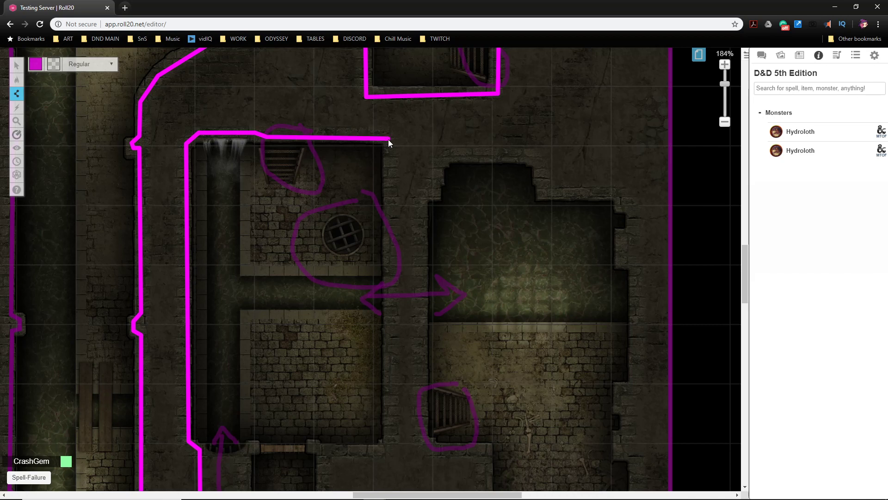
Trace the waterfall room's east wall south, then its south wall west to the post beside the door
{"action": "scroll", "coordinate": [384, 277], "scroll_direction": "down", "scroll_amount": 2}
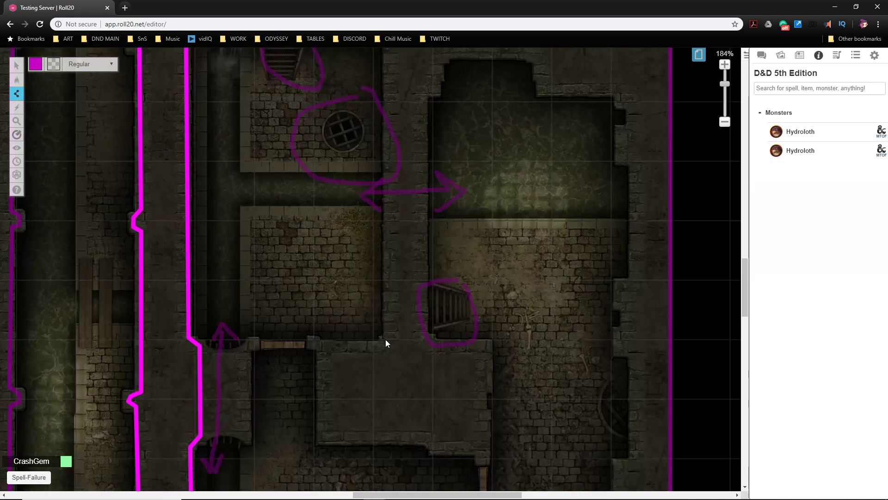
{"action": "left_click", "coordinate": [385, 340]}
{"action": "left_click", "coordinate": [373, 346]}
{"action": "left_click", "coordinate": [324, 345]}
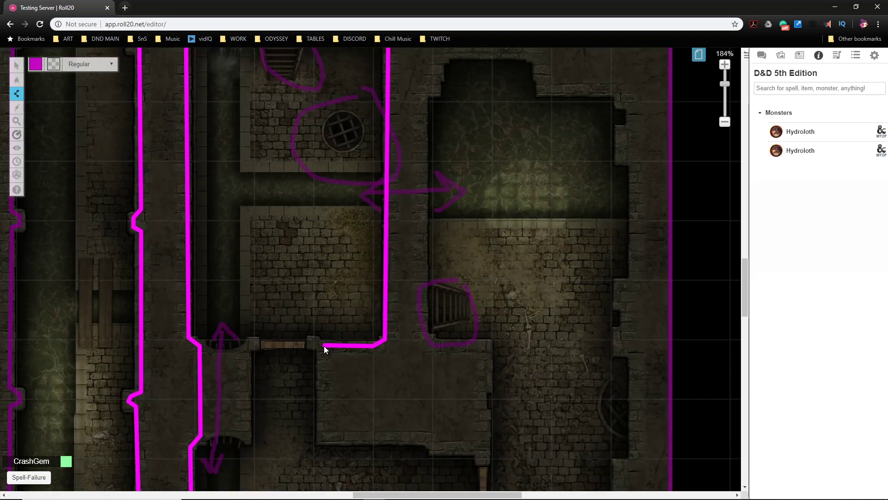
{"action": "left_click", "coordinate": [315, 340]}
{"action": "left_click", "coordinate": [311, 346]}
Trace the solid block south of the waterfall room down its west side, along its stepped south side and up its east side
{"action": "left_click", "coordinate": [322, 438]}
{"action": "left_click", "coordinate": [432, 437]}
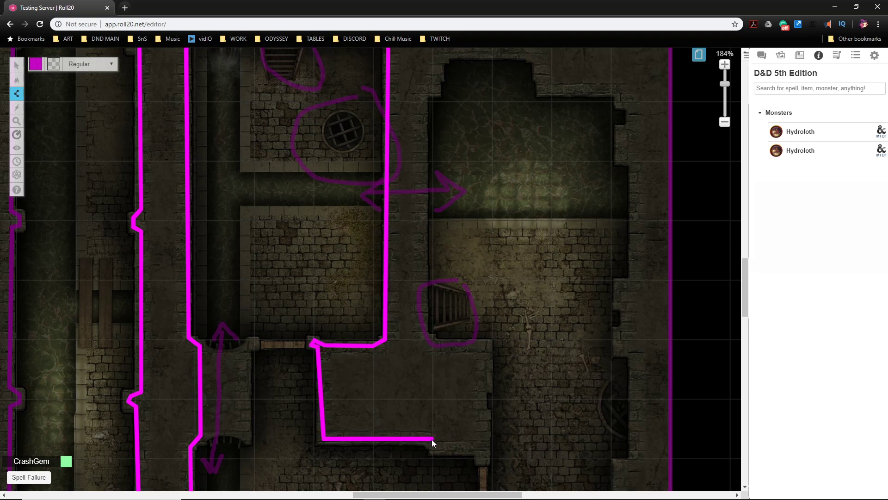
{"action": "left_click", "coordinate": [434, 448]}
{"action": "left_click", "coordinate": [477, 448]}
{"action": "left_click", "coordinate": [487, 347]}
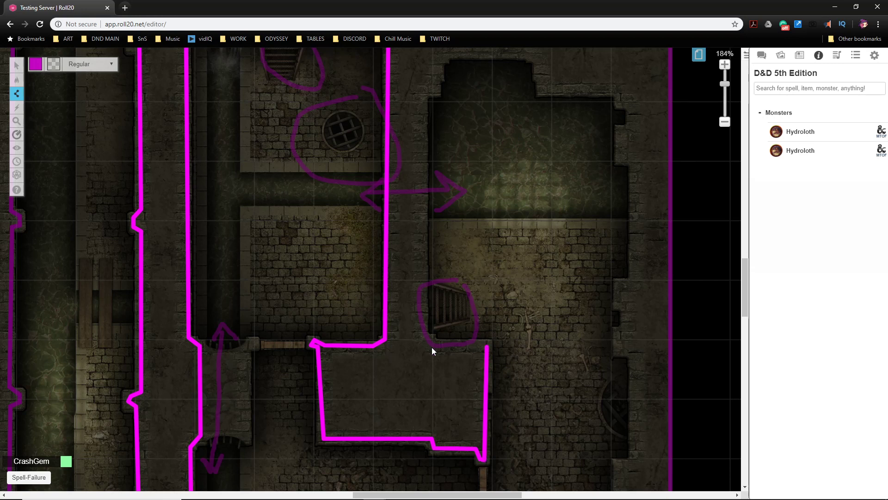
Trace the east room's wall around the stairs corner, up its west side and across the top of the flooded northern alcove
{"action": "left_click", "coordinate": [432, 345]}
{"action": "left_click", "coordinate": [426, 333]}
{"action": "scroll", "coordinate": [435, 291], "scroll_direction": "up", "scroll_amount": 3}
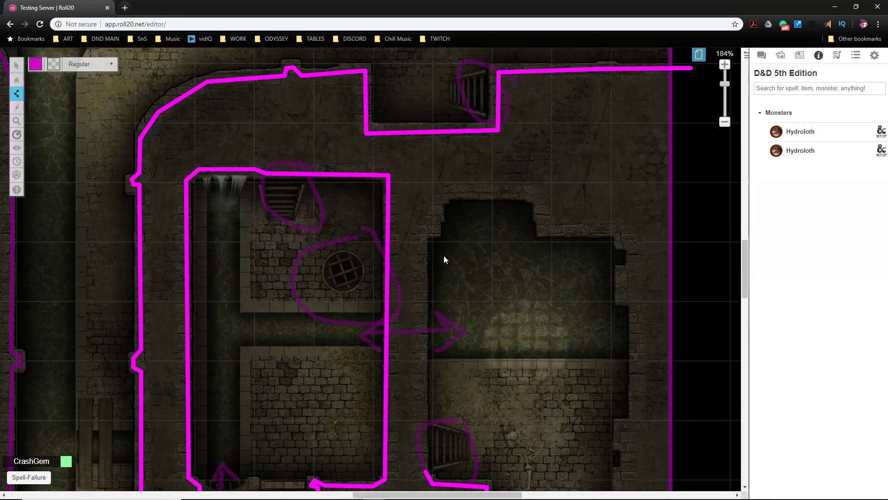
{"action": "left_click", "coordinate": [424, 234]}
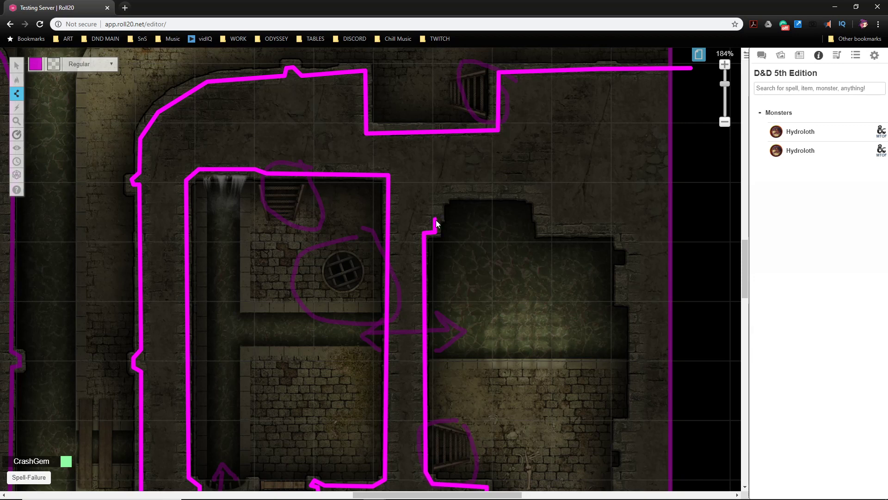
{"action": "left_click", "coordinate": [443, 196]}
{"action": "left_click", "coordinate": [539, 196]}
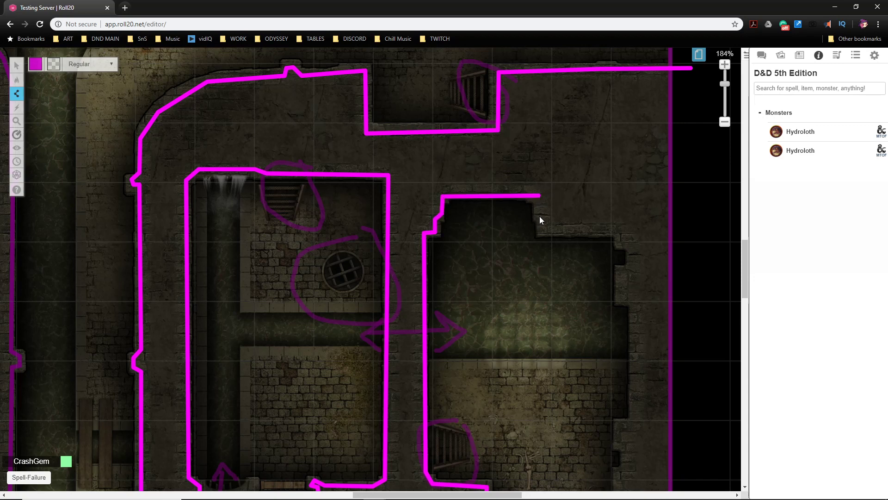
Trace the east room's wall from the alcove to the northeast corner and around the first small recess in the east wall
{"action": "left_click", "coordinate": [544, 230]}
{"action": "left_click", "coordinate": [619, 229]}
{"action": "left_click", "coordinate": [620, 243]}
{"action": "left_click", "coordinate": [632, 243]}
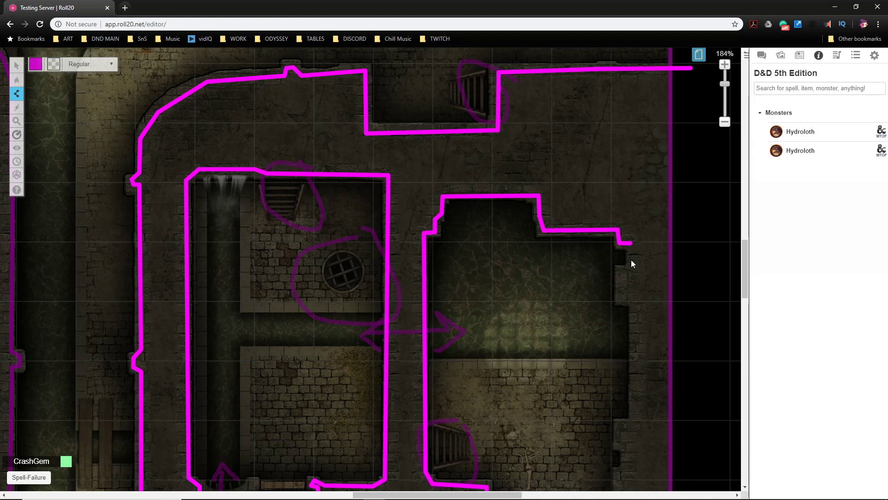
{"action": "left_click", "coordinate": [633, 271]}
{"action": "left_click", "coordinate": [621, 271]}
{"action": "left_click", "coordinate": [621, 297]}
{"action": "left_click", "coordinate": [633, 298]}
Trace the east wall south along the long recess and around the next small recess to the round grate's recess
{"action": "scroll", "coordinate": [636, 307], "scroll_direction": "down", "scroll_amount": 2}
{"action": "left_click", "coordinate": [633, 322]}
{"action": "left_click", "coordinate": [619, 320]}
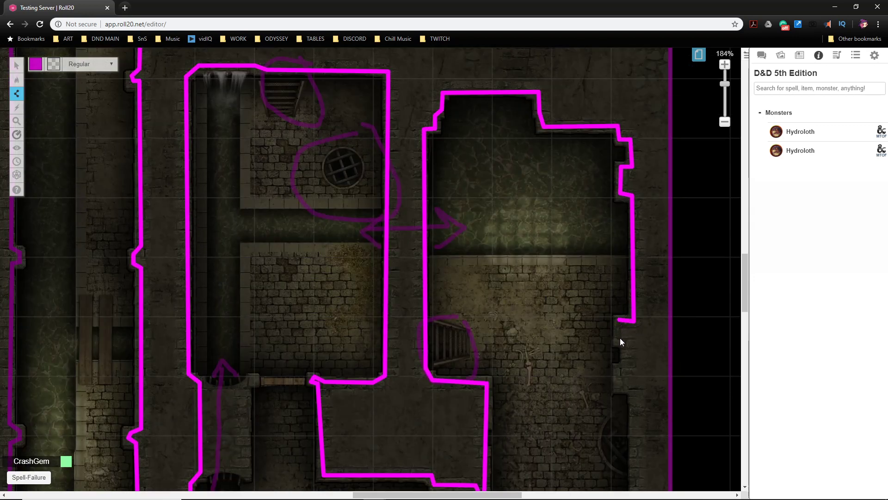
{"action": "left_click", "coordinate": [629, 343]}
{"action": "left_click", "coordinate": [618, 383]}
{"action": "left_click", "coordinate": [632, 388]}
Trace the east wall around the round grate's recess, south past the door and down to the buttress beside the steps
{"action": "scroll", "coordinate": [636, 366], "scroll_direction": "down", "scroll_amount": 3}
{"action": "left_click", "coordinate": [635, 359]}
{"action": "left_click", "coordinate": [618, 363]}
{"action": "scroll", "coordinate": [620, 391], "scroll_direction": "down", "scroll_amount": 3}
{"action": "left_click", "coordinate": [622, 332]}
{"action": "left_click", "coordinate": [610, 340]}
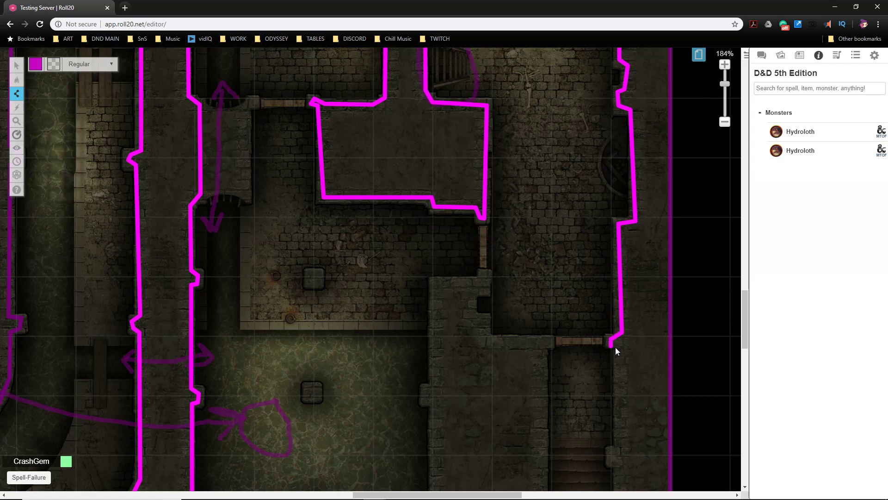
{"action": "left_click", "coordinate": [621, 441]}
{"action": "left_click", "coordinate": [611, 451]}
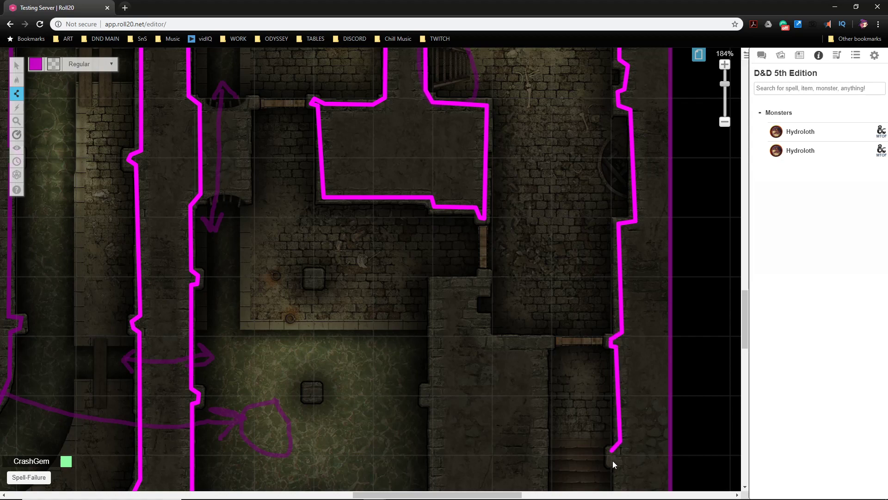
Trace the east wall south from the steps, around the curved channel's outer bend and over the first south-wall buttress
{"action": "scroll", "coordinate": [617, 465], "scroll_direction": "down", "scroll_amount": 7}
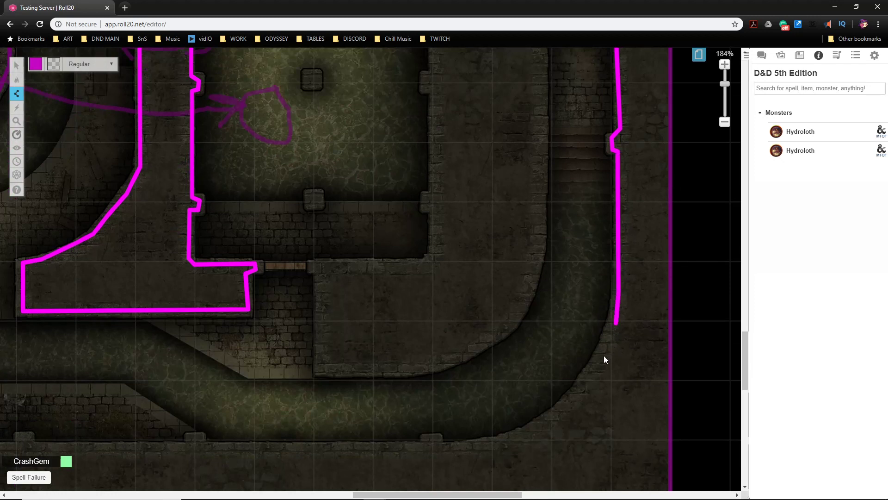
{"action": "left_click", "coordinate": [560, 413]}
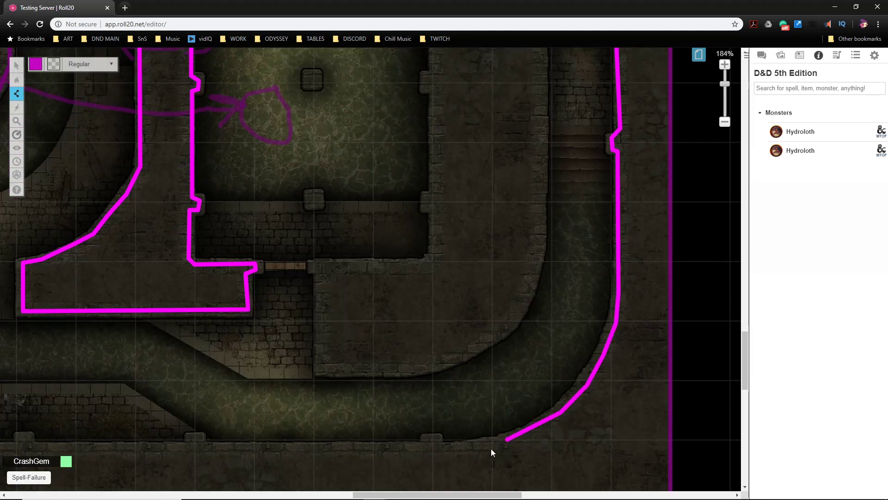
{"action": "left_click", "coordinate": [437, 453]}
{"action": "left_click", "coordinate": [437, 441]}
{"action": "left_click", "coordinate": [429, 442]}
{"action": "double_click", "coordinate": [426, 448]}
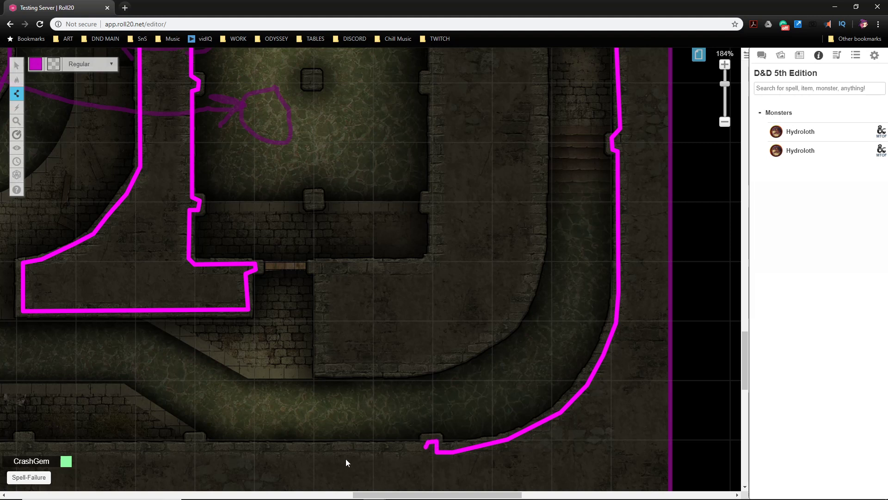
Trace the south wall west along the channel and around the next two buttresses
{"action": "left_click", "coordinate": [202, 449]}
{"action": "double_click", "coordinate": [199, 440]}
{"action": "left_click", "coordinate": [192, 440]}
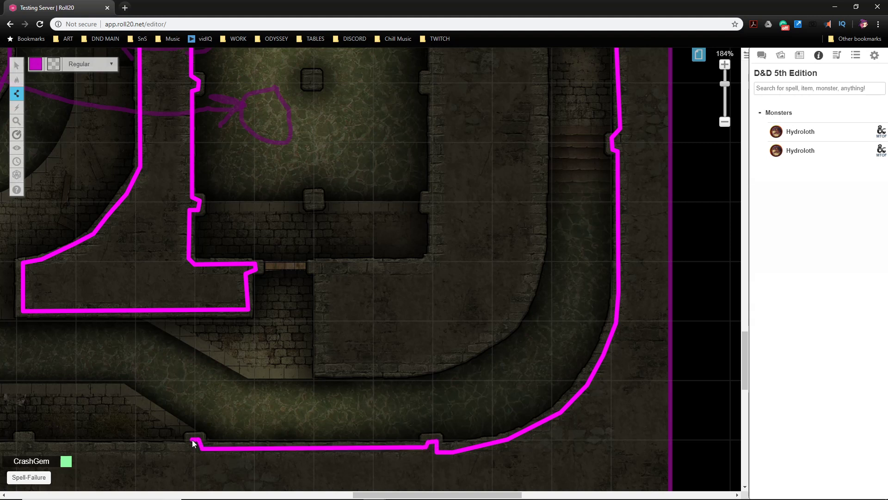
{"action": "left_click_drag", "start_coordinate": [359, 496], "coordinate": [260, 495]}
{"action": "left_click", "coordinate": [466, 447]}
{"action": "left_click", "coordinate": [465, 437]}
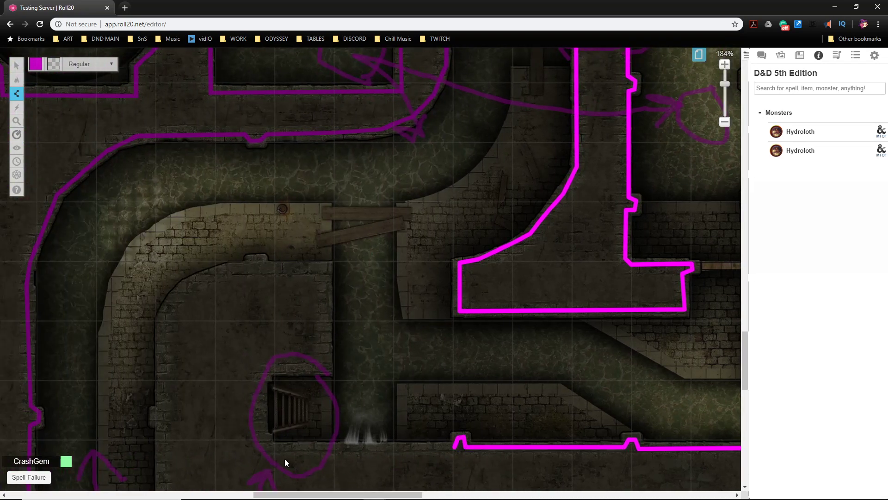
Trace the south wall west past the waterfall and around the ladder alcove to its northeast corner
{"action": "left_click", "coordinate": [272, 451]}
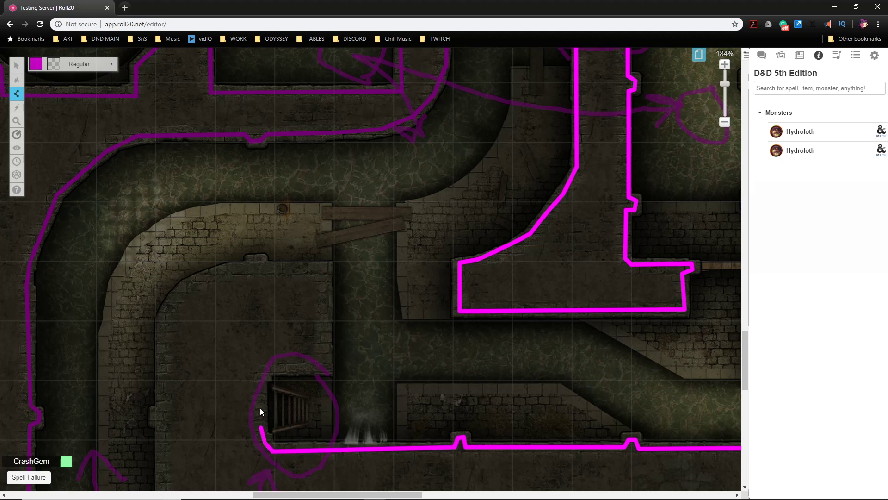
{"action": "left_click", "coordinate": [265, 374]}
{"action": "left_click", "coordinate": [309, 367]}
{"action": "left_click", "coordinate": [325, 368]}
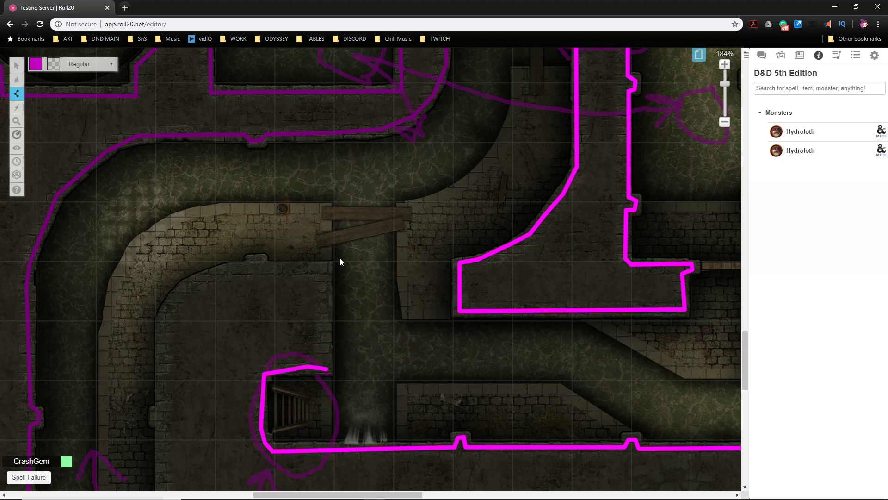
Trace the block north of the ladder alcove, around its curved northwest corner and south past the buttress to the map's edge
{"action": "left_click", "coordinate": [327, 270]}
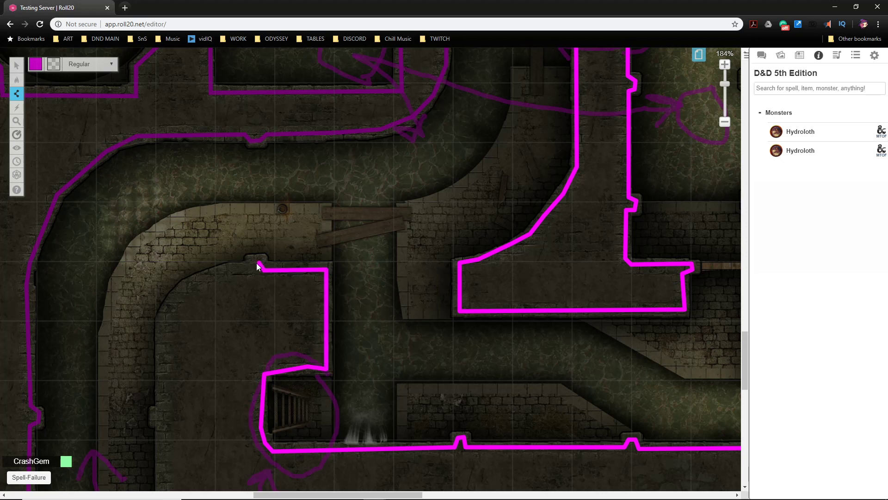
{"action": "left_click", "coordinate": [199, 283]}
{"action": "left_click", "coordinate": [168, 306]}
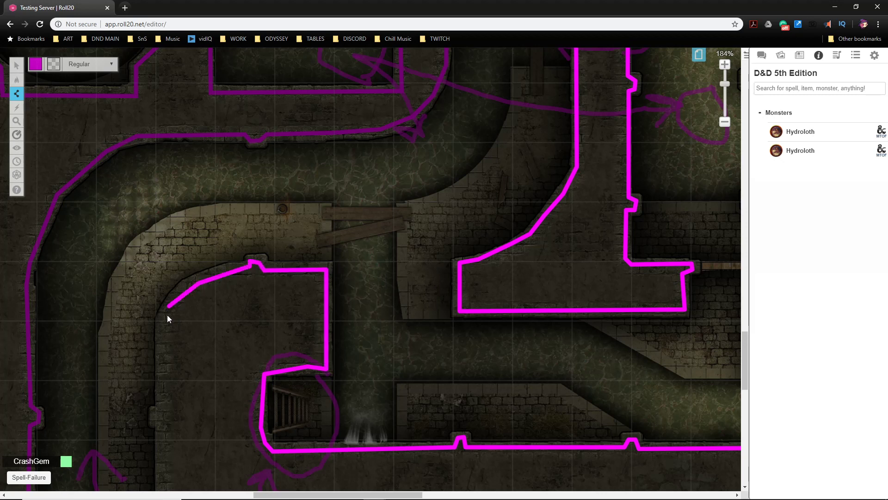
{"action": "left_click", "coordinate": [162, 337]}
{"action": "scroll", "coordinate": [182, 384], "scroll_direction": "down", "scroll_amount": 2}
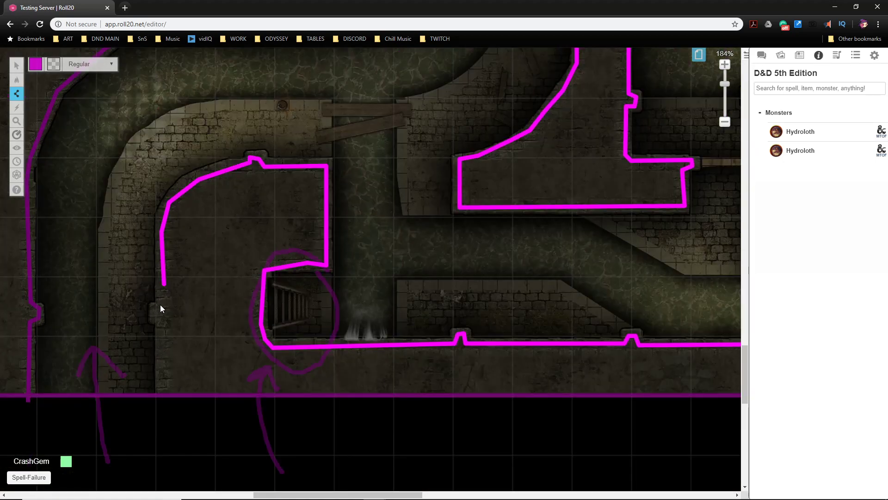
{"action": "left_click", "coordinate": [153, 315]}
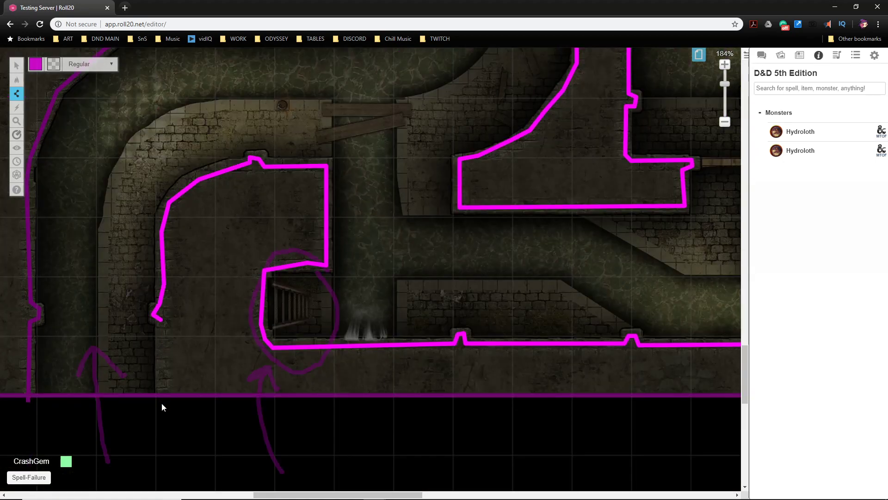
Look over the traced walls across the map for wall sections still missing
{"action": "scroll", "coordinate": [510, 353], "scroll_direction": "up", "scroll_amount": 4}
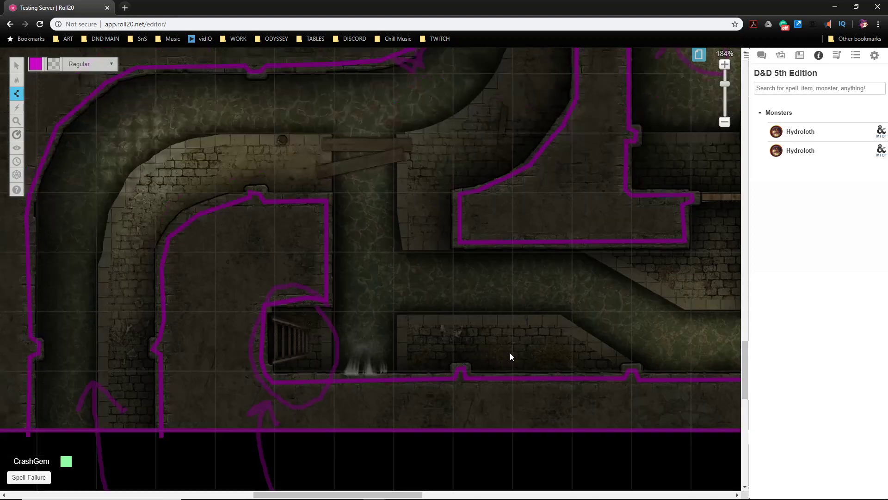
{"action": "scroll", "coordinate": [521, 289], "scroll_direction": "down", "scroll_amount": 2}
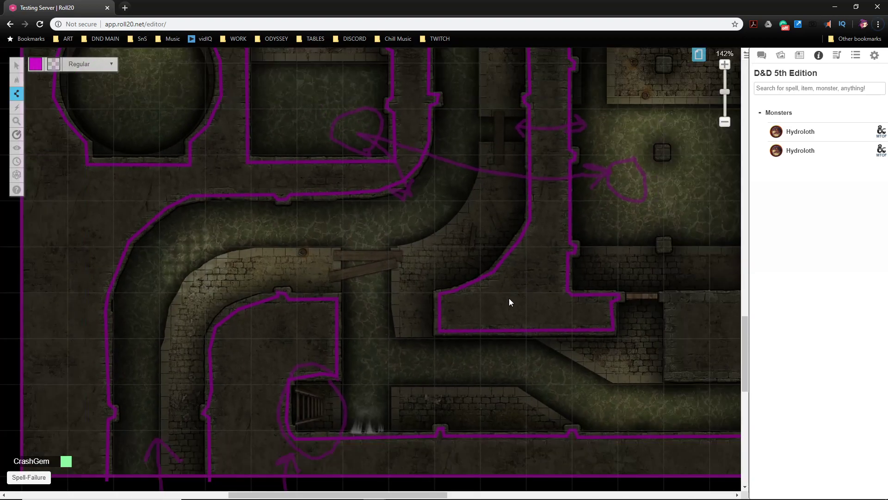
{"action": "scroll", "coordinate": [506, 301], "scroll_direction": "down", "scroll_amount": 3}
{"action": "scroll", "coordinate": [537, 326], "scroll_direction": "up", "scroll_amount": 7}
{"action": "scroll", "coordinate": [545, 320], "scroll_direction": "up", "scroll_amount": 7}
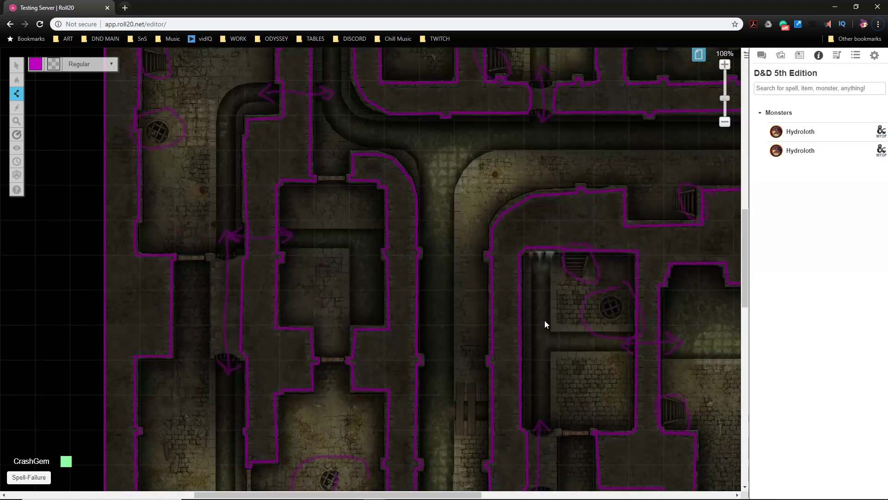
{"action": "scroll", "coordinate": [544, 320], "scroll_direction": "down", "scroll_amount": 7}
{"action": "scroll", "coordinate": [545, 320], "scroll_direction": "down", "scroll_amount": 6}
{"action": "scroll", "coordinate": [532, 319], "scroll_direction": "up", "scroll_amount": 9}
{"action": "scroll", "coordinate": [451, 393], "scroll_direction": "up", "scroll_amount": 3}
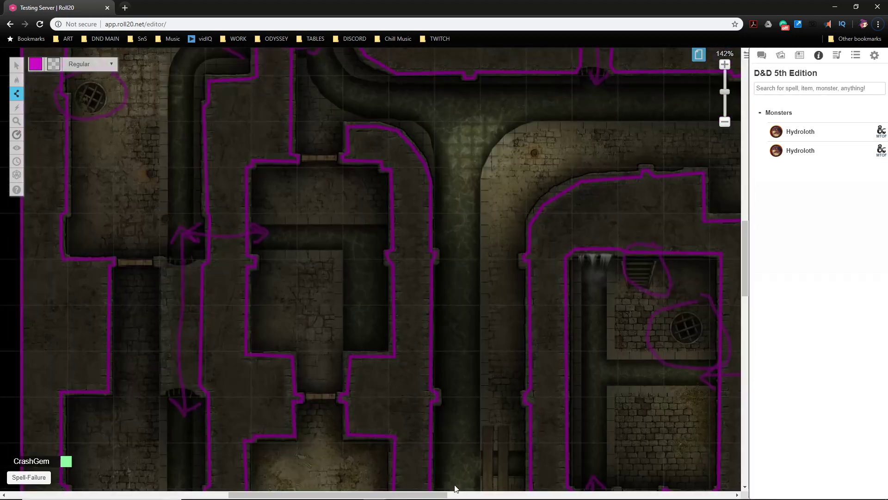
Trace the west side of the wall passage between the two arched grates, from the pillar beside the western door south
{"action": "left_click_drag", "start_coordinate": [464, 494], "coordinate": [405, 494]}
{"action": "scroll", "coordinate": [387, 349], "scroll_direction": "up", "scroll_amount": 4}
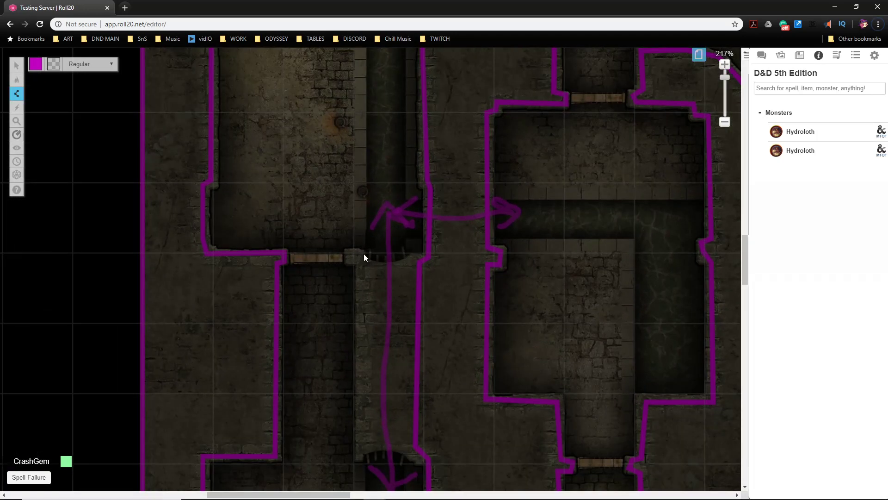
{"action": "left_click", "coordinate": [361, 253]}
{"action": "left_click", "coordinate": [350, 256]}
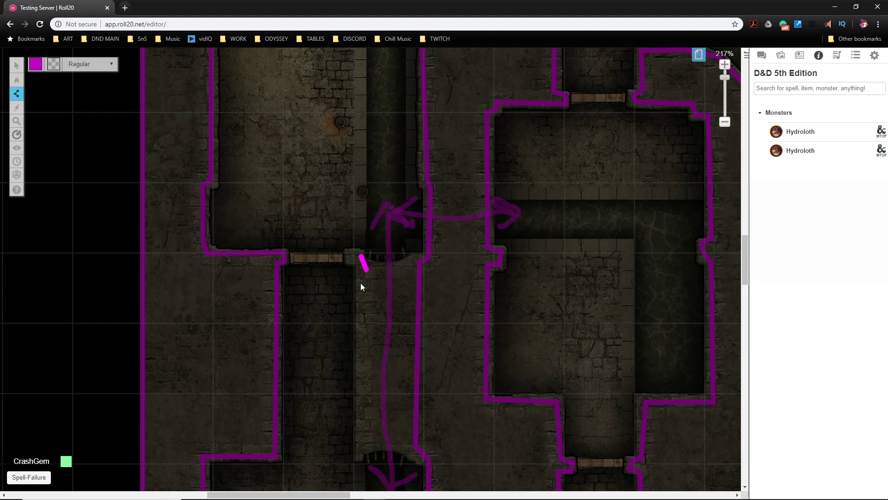
{"action": "left_click_drag", "start_coordinate": [364, 352], "coordinate": [364, 350]}
{"action": "left_click_drag", "start_coordinate": [364, 398], "coordinate": [365, 441]}
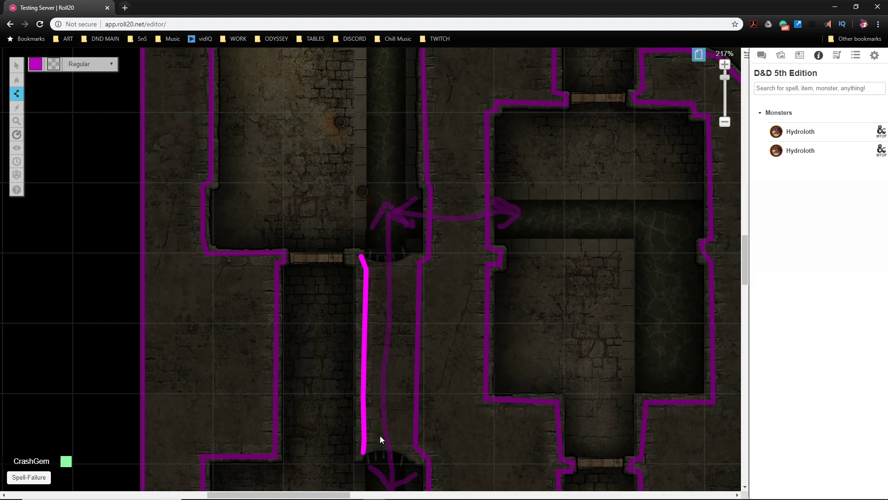
{"action": "scroll", "coordinate": [381, 437], "scroll_direction": "down", "scroll_amount": 4}
{"action": "scroll", "coordinate": [400, 371], "scroll_direction": "up", "scroll_amount": 3}
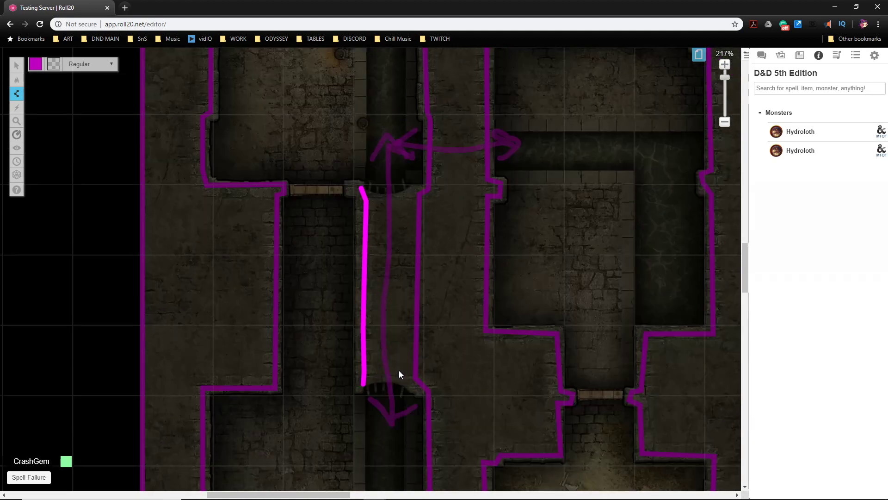
{"action": "scroll", "coordinate": [430, 301], "scroll_direction": "up", "scroll_amount": 1}
Draw a small rectangle around the pillar between the western wooden door and the upper arched grate
{"action": "mouse_move", "coordinate": [17, 93]}
{"action": "left_click", "coordinate": [44, 87]}
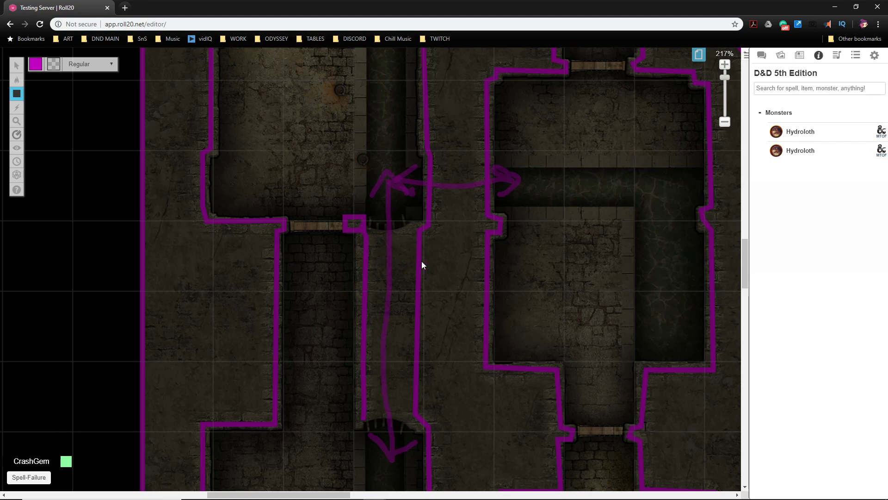
{"action": "scroll", "coordinate": [448, 265], "scroll_direction": "up", "scroll_amount": 6}
{"action": "scroll", "coordinate": [456, 272], "scroll_direction": "down", "scroll_amount": 5}
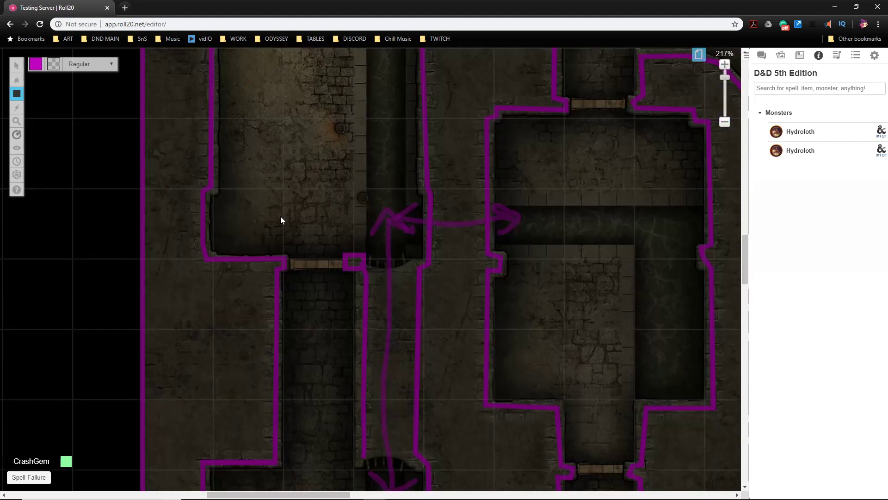
Check the western passages and the large flooded room in the southeast for walls and pillars still untraced
{"action": "mouse_move", "coordinate": [16, 94]}
{"action": "left_click", "coordinate": [76, 102]}
{"action": "scroll", "coordinate": [474, 264], "scroll_direction": "up", "scroll_amount": 3}
{"action": "scroll", "coordinate": [473, 259], "scroll_direction": "up", "scroll_amount": 3}
{"action": "scroll", "coordinate": [473, 260], "scroll_direction": "down", "scroll_amount": 3}
{"action": "scroll", "coordinate": [473, 263], "scroll_direction": "down", "scroll_amount": 3}
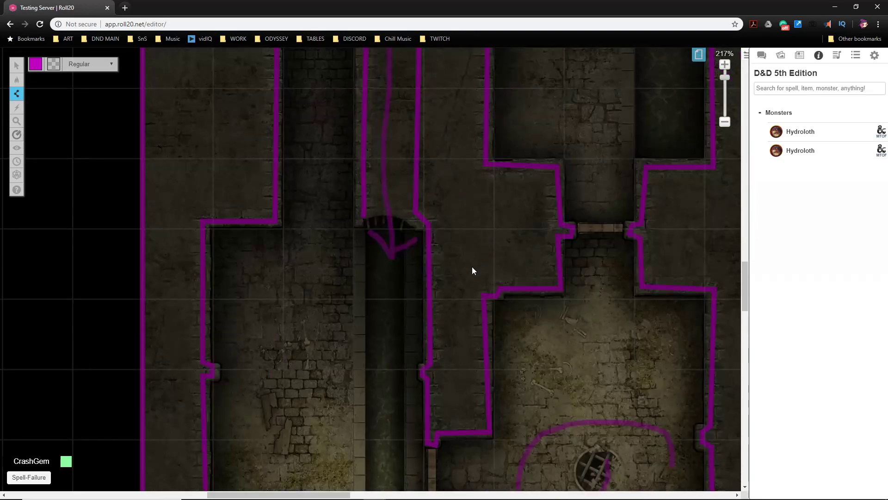
{"action": "scroll", "coordinate": [472, 268], "scroll_direction": "down", "scroll_amount": 10}
{"action": "left_click_drag", "start_coordinate": [353, 495], "coordinate": [505, 496]}
{"action": "scroll", "coordinate": [409, 332], "scroll_direction": "up", "scroll_amount": 3}
{"action": "scroll", "coordinate": [402, 305], "scroll_direction": "down", "scroll_amount": 2}
{"action": "scroll", "coordinate": [400, 278], "scroll_direction": "up", "scroll_amount": 2}
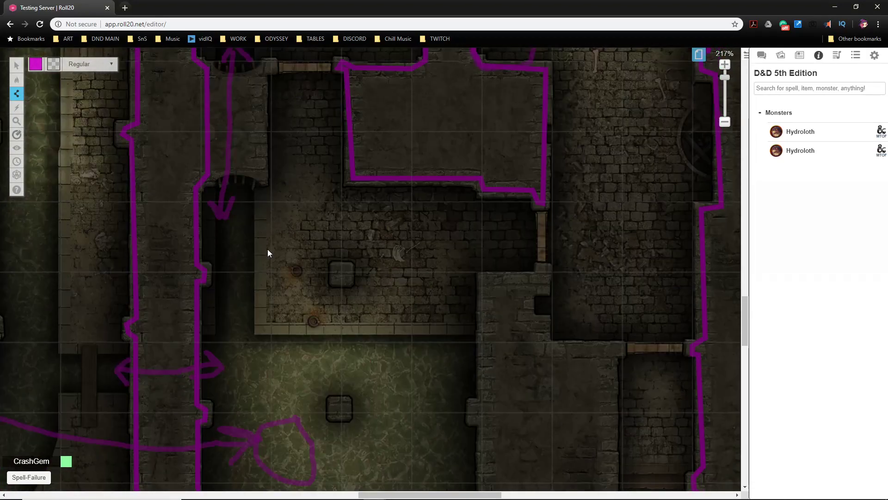
Draw small squares over the three freestanding pillars in the large flooded southeast room
{"action": "mouse_move", "coordinate": [16, 94]}
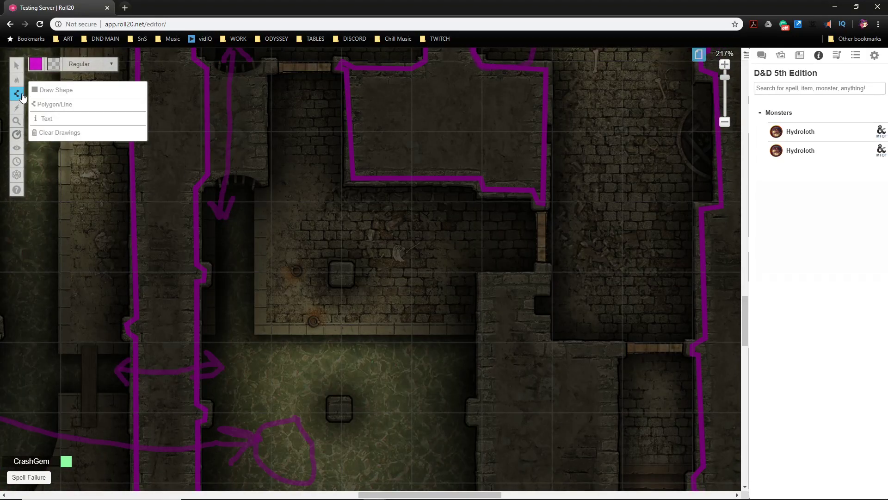
{"action": "left_click", "coordinate": [62, 91]}
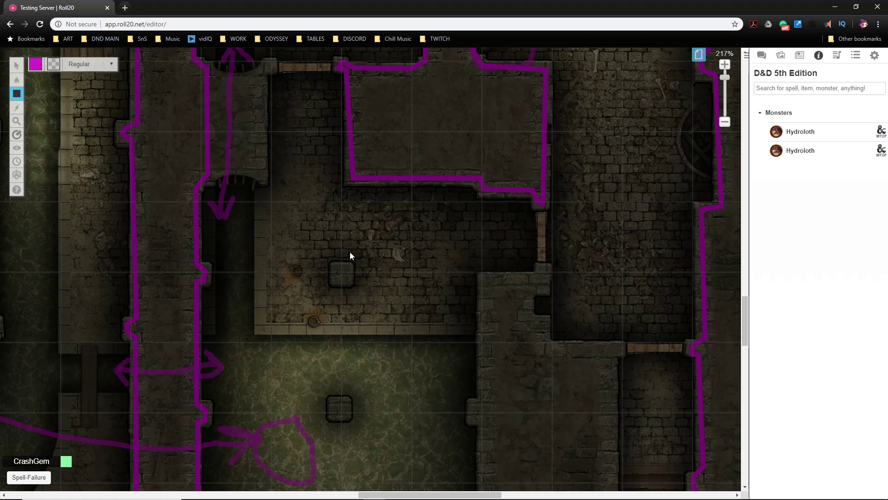
{"action": "scroll", "coordinate": [344, 264], "scroll_direction": "up", "scroll_amount": 1}
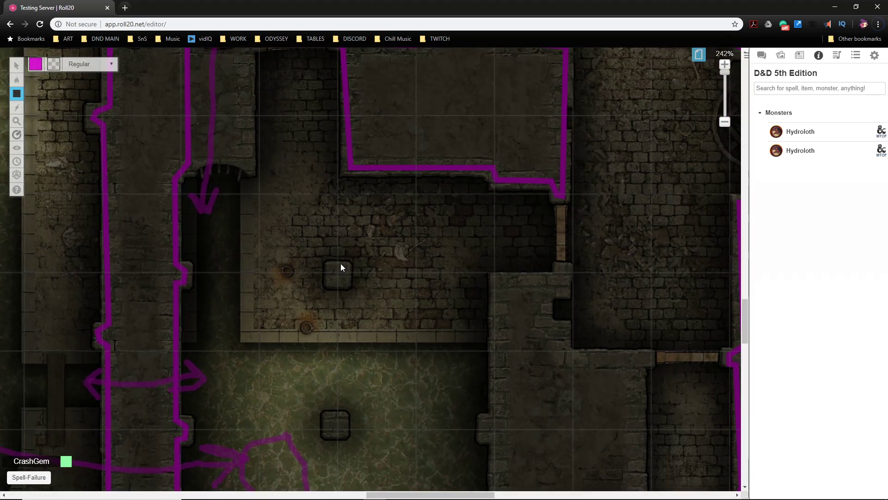
{"action": "scroll", "coordinate": [342, 263], "scroll_direction": "down", "scroll_amount": 2}
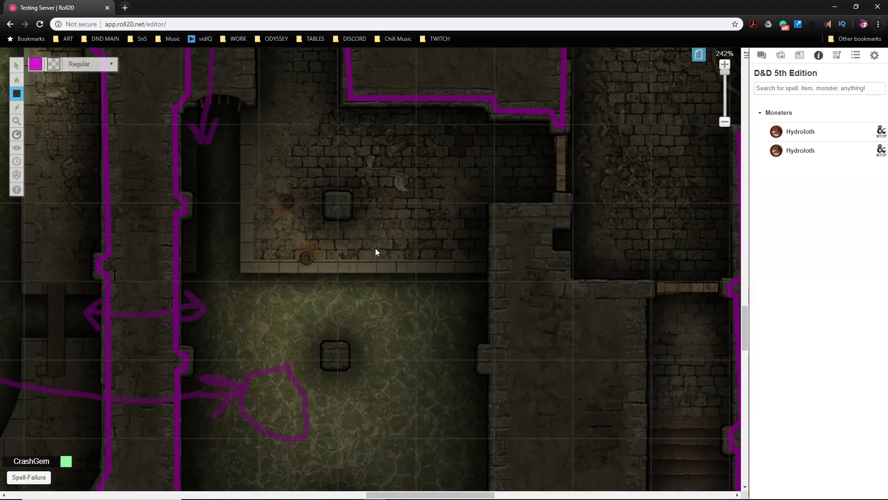
{"action": "scroll", "coordinate": [377, 231], "scroll_direction": "up", "scroll_amount": 1}
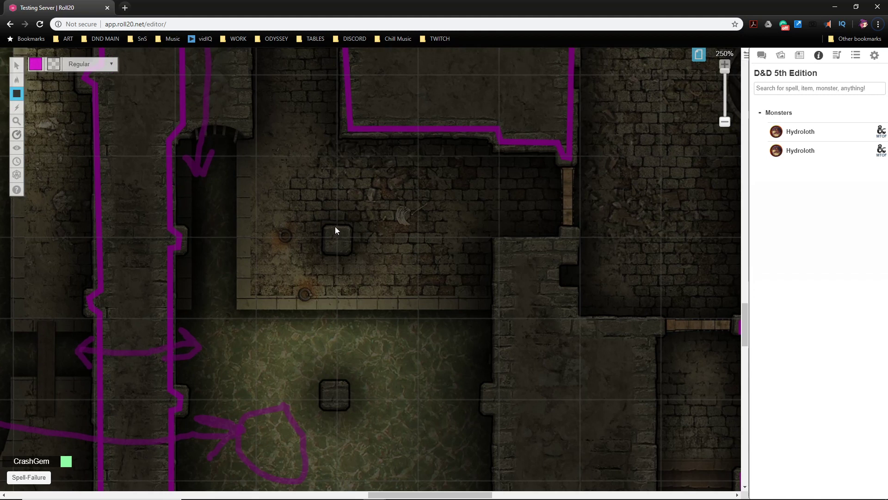
{"action": "left_click_drag", "start_coordinate": [329, 230], "coordinate": [329, 230]}
{"action": "left_click_drag", "start_coordinate": [333, 398], "coordinate": [342, 402]}
{"action": "scroll", "coordinate": [511, 310], "scroll_direction": "down", "scroll_amount": 8}
{"action": "left_click_drag", "start_coordinate": [324, 270], "coordinate": [335, 280]}
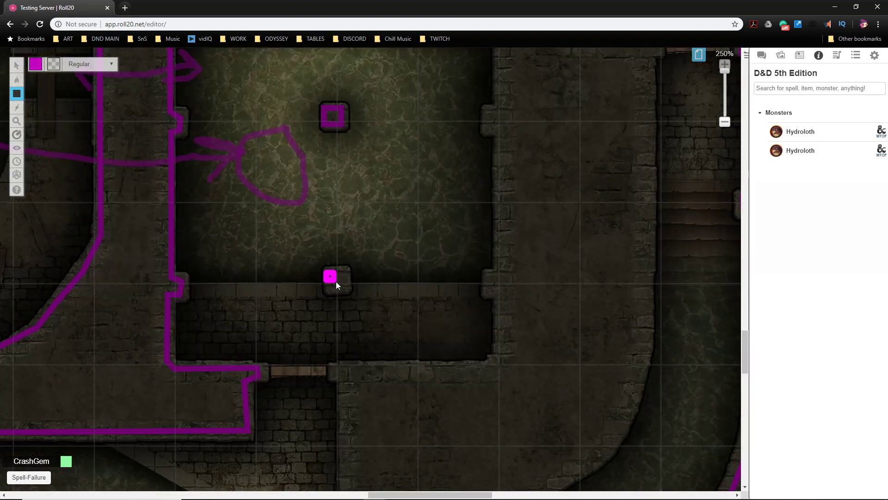
Draw a small square over the northwest pillar beside the Hydroloth's pool in the northeast room
{"action": "scroll", "coordinate": [370, 303], "scroll_direction": "up", "scroll_amount": 10}
{"action": "scroll", "coordinate": [336, 305], "scroll_direction": "up", "scroll_amount": 10}
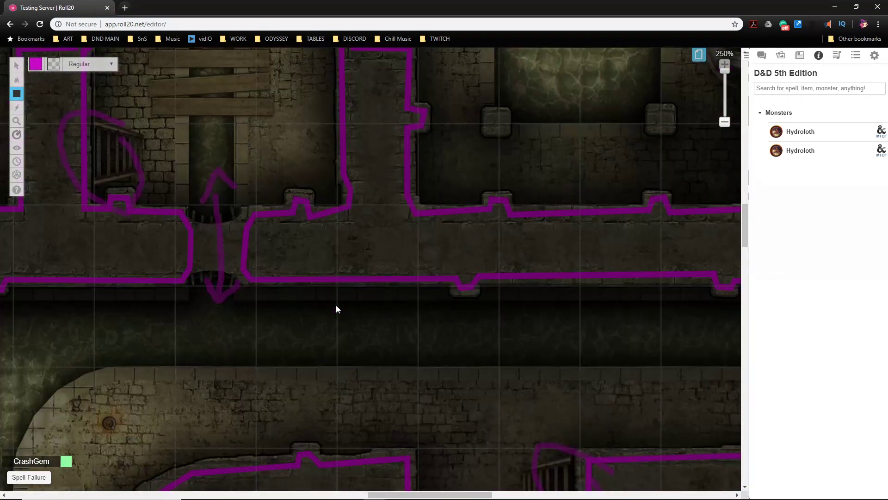
{"action": "scroll", "coordinate": [415, 391], "scroll_direction": "up", "scroll_amount": 2}
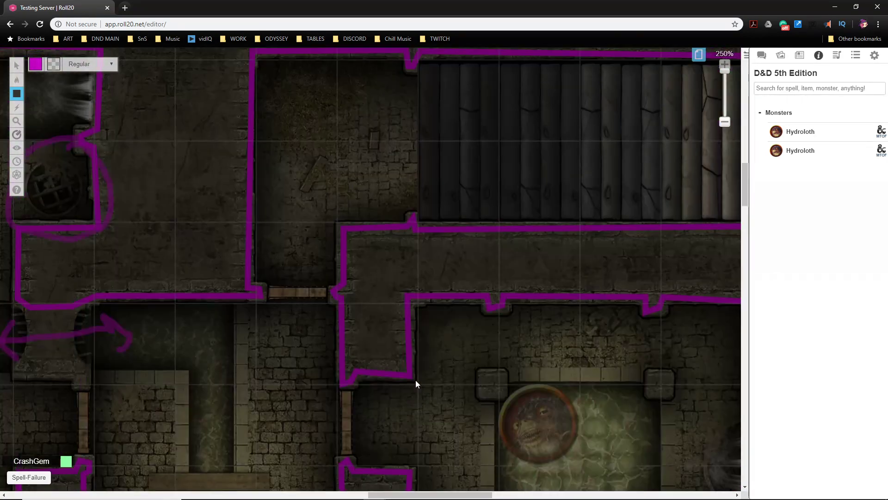
{"action": "left_click_drag", "start_coordinate": [376, 495], "coordinate": [429, 495]}
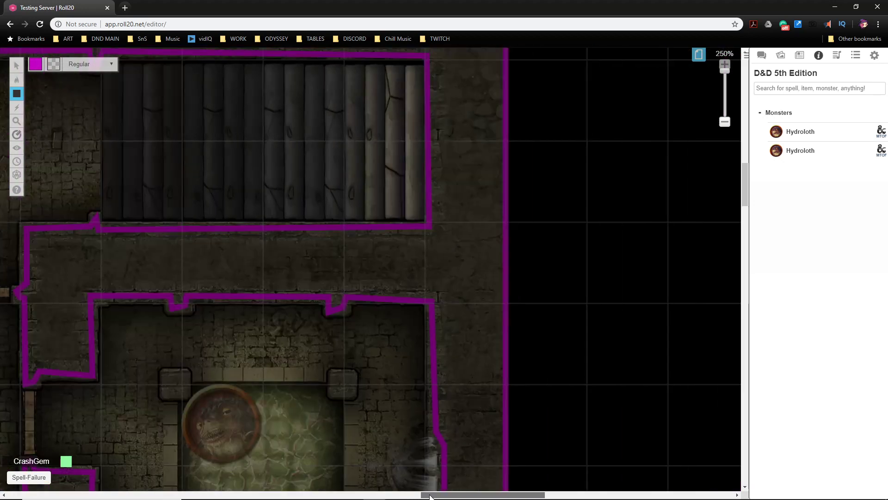
{"action": "scroll", "coordinate": [398, 387], "scroll_direction": "down", "scroll_amount": 1}
{"action": "scroll", "coordinate": [398, 387], "scroll_direction": "down", "scroll_amount": 3}
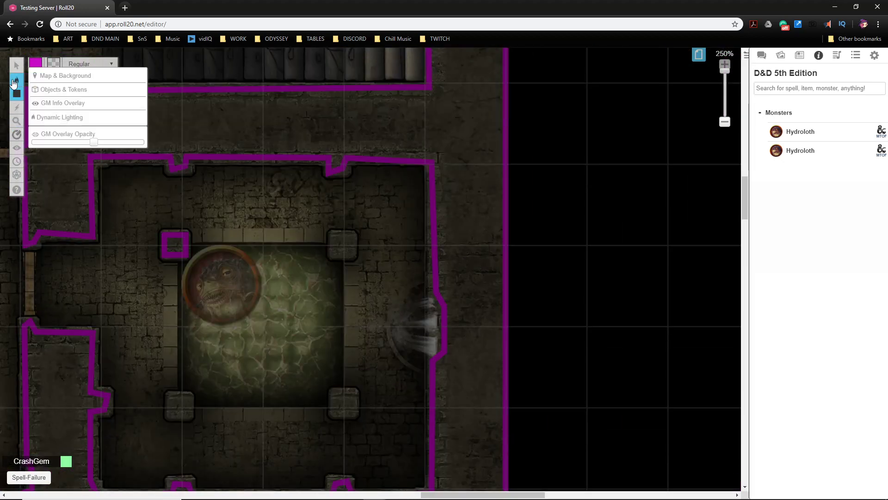
Copy the northwest pillar's square onto the other three pillars around the Hydroloth's pool
{"action": "left_click", "coordinate": [47, 62]}
{"action": "left_click_drag", "start_coordinate": [157, 206], "coordinate": [193, 269]}
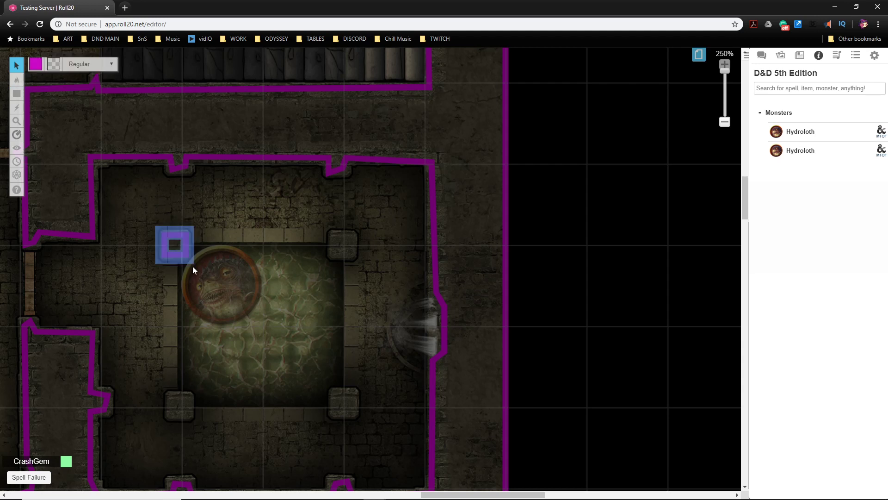
{"action": "left_click", "coordinate": [342, 245]}
{"action": "key", "text": "ctrl+v"}
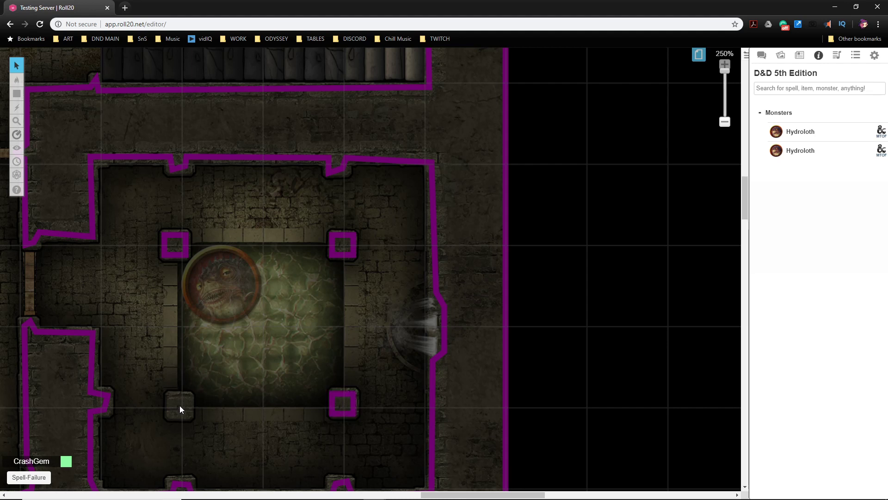
{"action": "key", "text": "ctrl+v"}
Draw a small square over the pillar at the west end of the wooden door, beside the arched grate in the southern passages
{"action": "left_click_drag", "start_coordinate": [241, 446], "coordinate": [465, 266]}
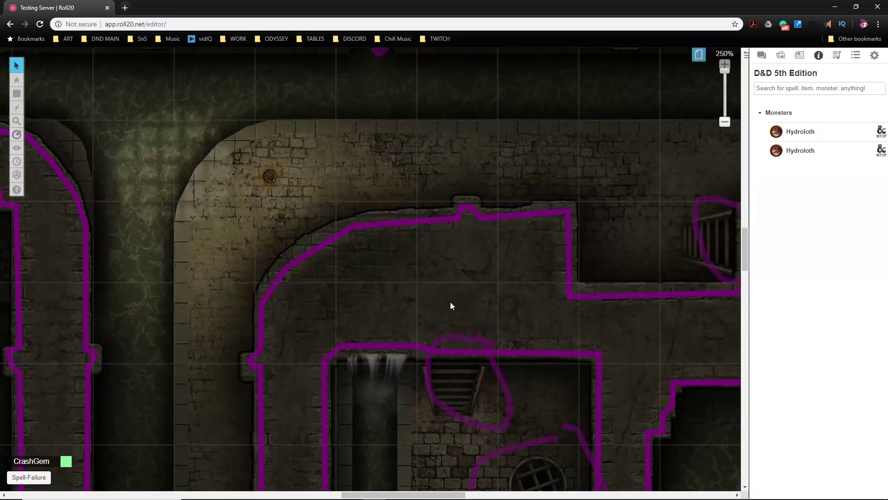
{"action": "scroll", "coordinate": [364, 393], "scroll_direction": "down", "scroll_amount": 3}
{"action": "scroll", "coordinate": [364, 393], "scroll_direction": "down", "scroll_amount": 3}
{"action": "left_click_drag", "start_coordinate": [362, 407], "coordinate": [374, 318]}
{"action": "scroll", "coordinate": [366, 315], "scroll_direction": "up", "scroll_amount": 4}
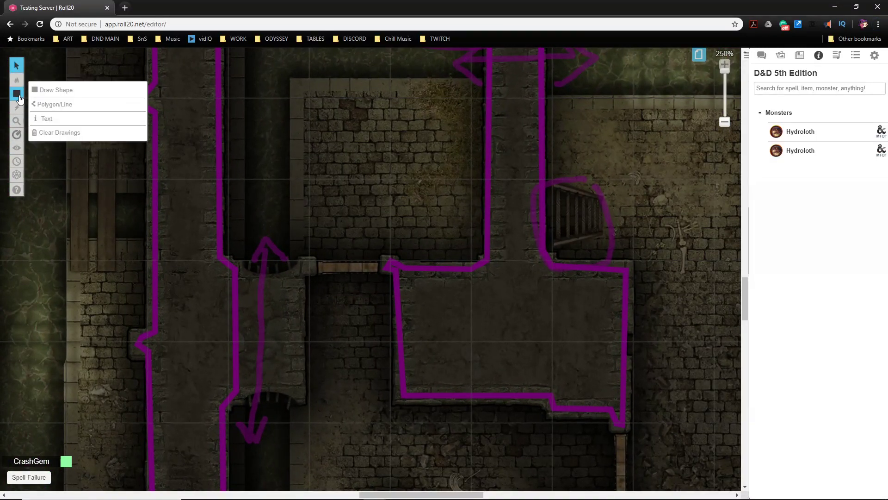
{"action": "left_click", "coordinate": [47, 91]}
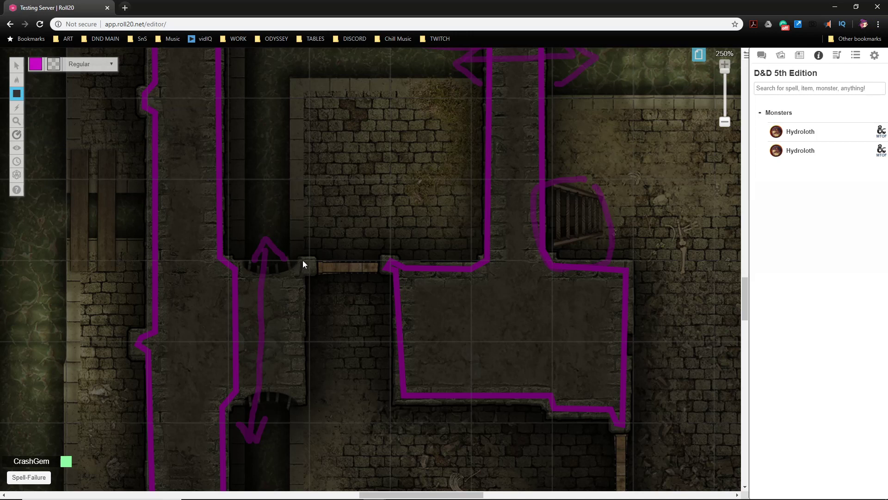
{"action": "left_click_drag", "start_coordinate": [301, 260], "coordinate": [314, 272]}
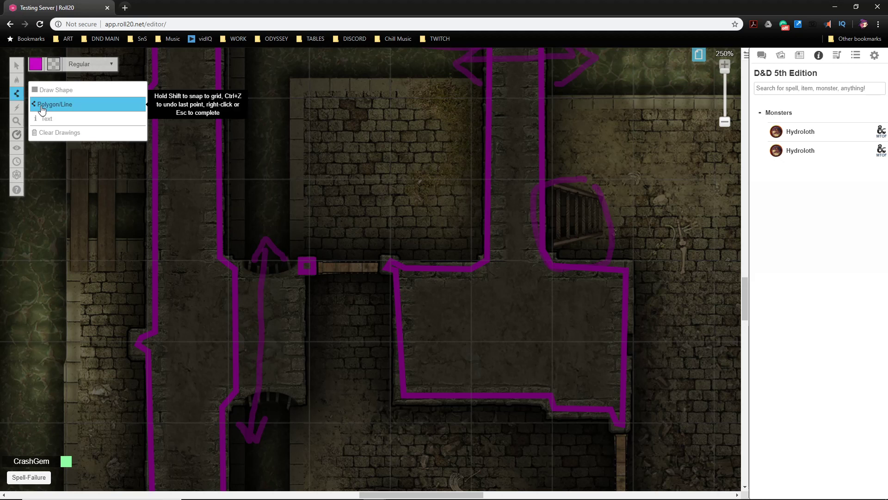
Trace a wall line from that pillar south along the eastern side of the passage between the two arched grates
{"action": "left_click", "coordinate": [42, 106]}
{"action": "left_click_drag", "start_coordinate": [303, 266], "coordinate": [293, 281]}
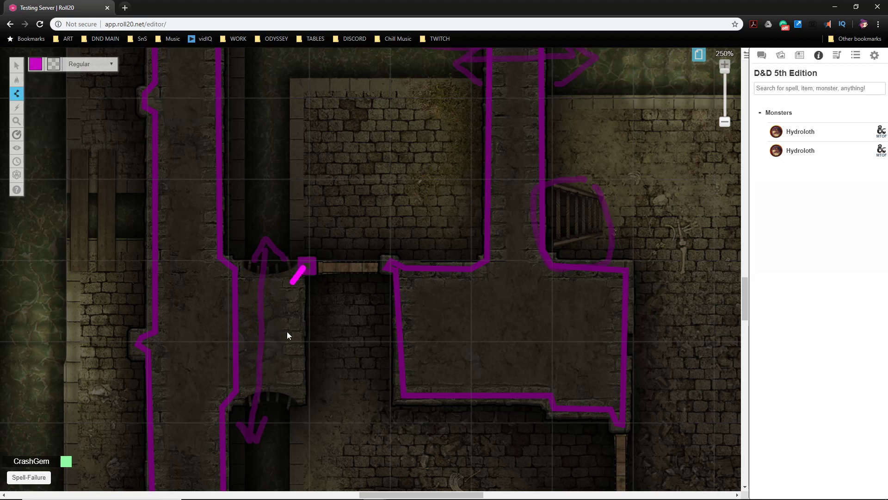
{"action": "left_click", "coordinate": [293, 384]}
{"action": "right_click", "coordinate": [316, 365]}
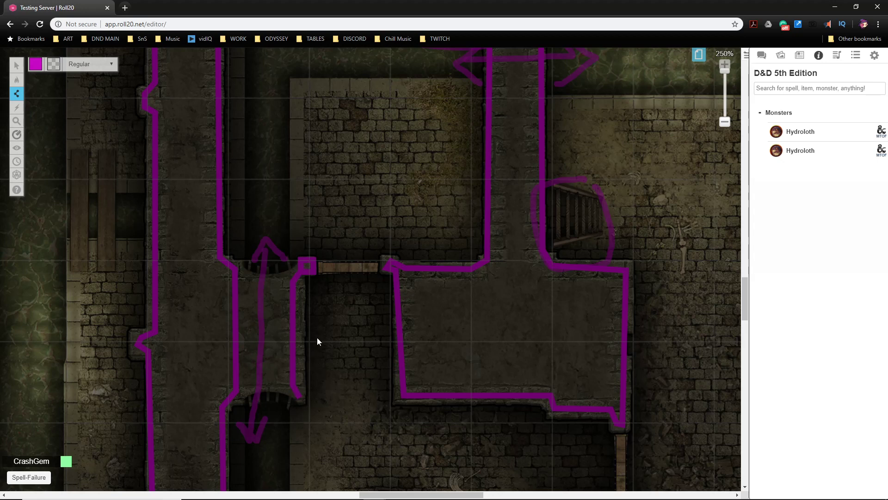
Start a wall outline at the northeast corner of the large flooded southeast room and trace its east wall past the first buttress
{"action": "scroll", "coordinate": [317, 312], "scroll_direction": "down", "scroll_amount": 5}
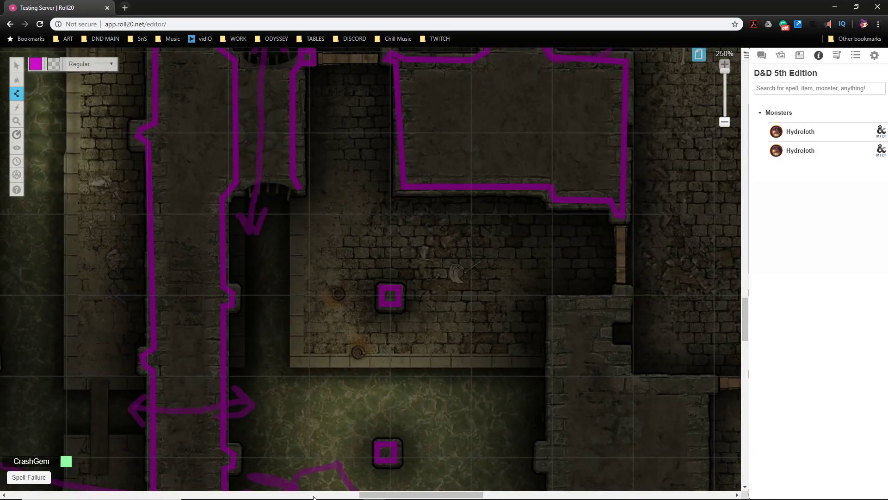
{"action": "left_click_drag", "start_coordinate": [390, 494], "coordinate": [443, 495]}
{"action": "scroll", "coordinate": [365, 343], "scroll_direction": "down", "scroll_amount": 3}
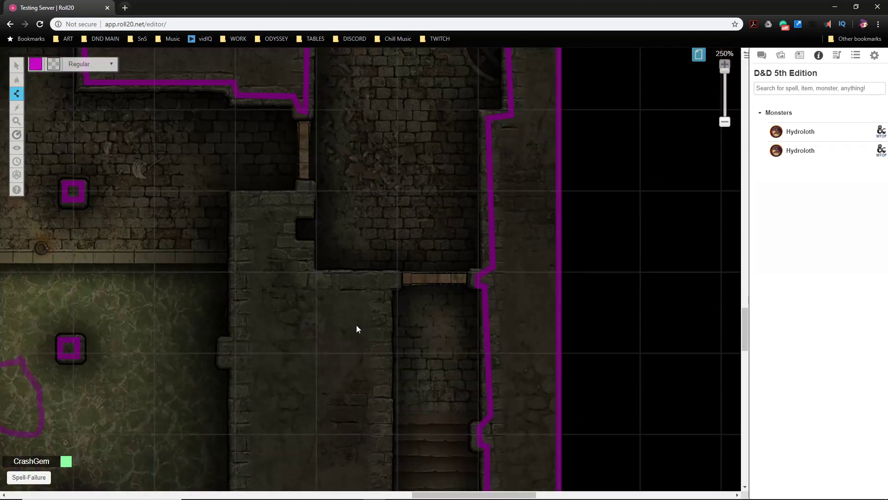
{"action": "scroll", "coordinate": [199, 202], "scroll_direction": "up", "scroll_amount": 1}
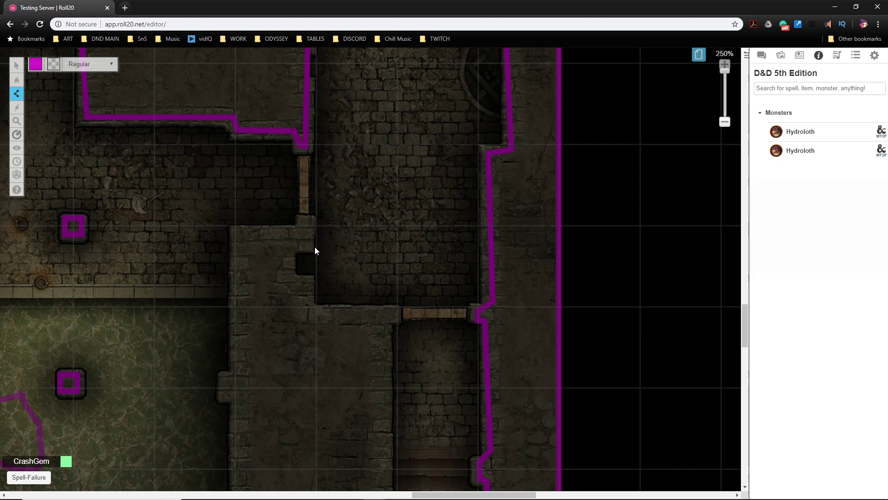
{"action": "left_click", "coordinate": [238, 233]}
{"action": "left_click", "coordinate": [238, 372]}
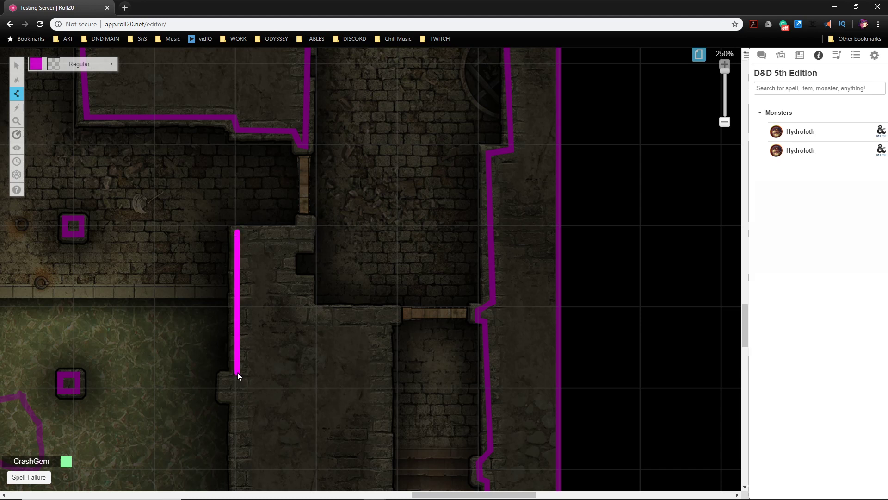
{"action": "left_click", "coordinate": [240, 399]}
{"action": "scroll", "coordinate": [240, 398], "scroll_direction": "down", "scroll_amount": 5}
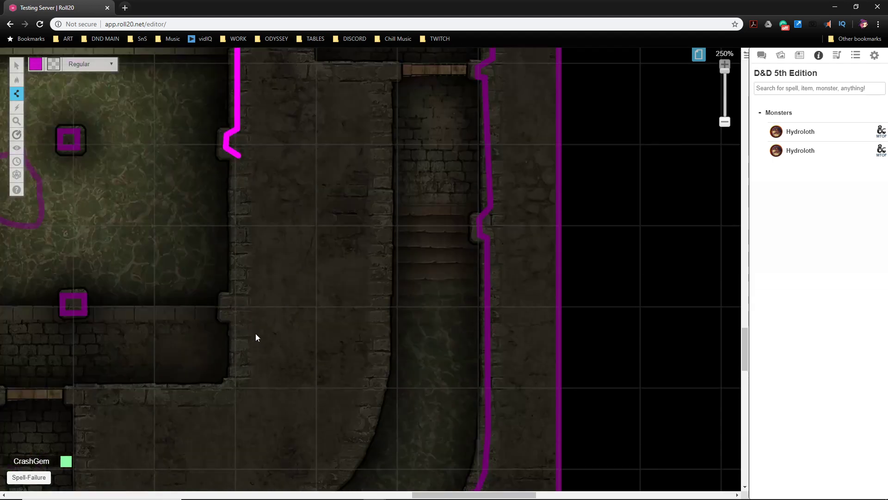
Continue the outline past the second buttress, around the room's southeast corner and west to the wooden door in the south wall
{"action": "left_click", "coordinate": [237, 296]}
{"action": "left_click", "coordinate": [229, 317]}
{"action": "left_click", "coordinate": [238, 323]}
{"action": "left_click", "coordinate": [238, 378]}
{"action": "left_click", "coordinate": [230, 390]}
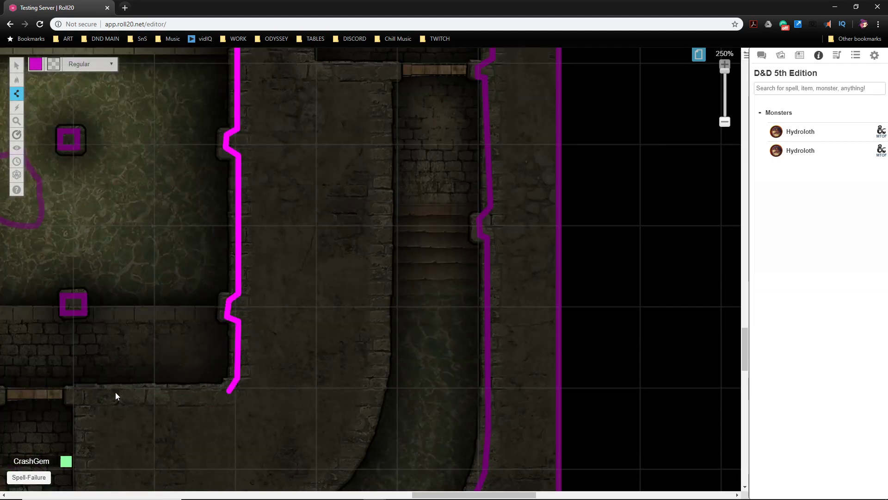
{"action": "left_click", "coordinate": [80, 389]}
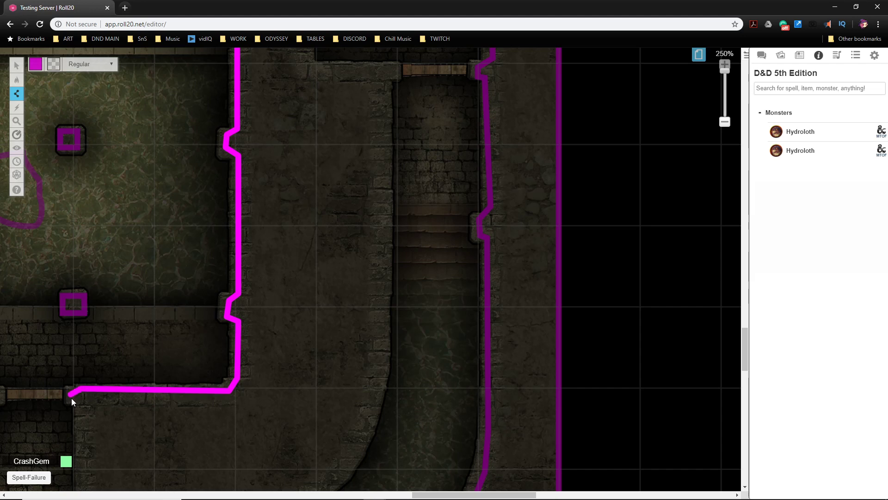
{"action": "scroll", "coordinate": [99, 388], "scroll_direction": "down", "scroll_amount": 5}
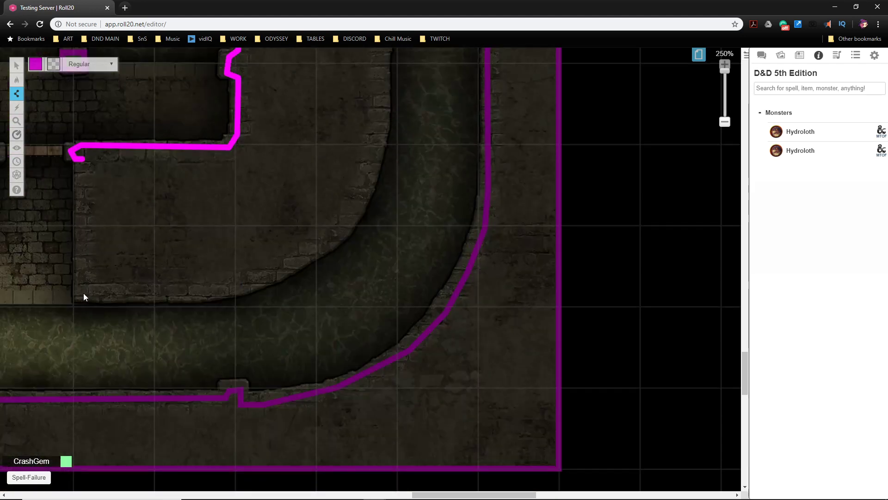
Continue the outline down to the canal, then east and north along the inner side of its curved bend
{"action": "left_click", "coordinate": [83, 294]}
{"action": "left_click", "coordinate": [200, 294]}
{"action": "left_click", "coordinate": [244, 285]}
{"action": "left_click", "coordinate": [323, 241]}
{"action": "left_click", "coordinate": [348, 215]}
{"action": "left_click", "coordinate": [372, 177]}
{"action": "scroll", "coordinate": [372, 178], "scroll_direction": "up", "scroll_amount": 3}
{"action": "left_click", "coordinate": [385, 262]}
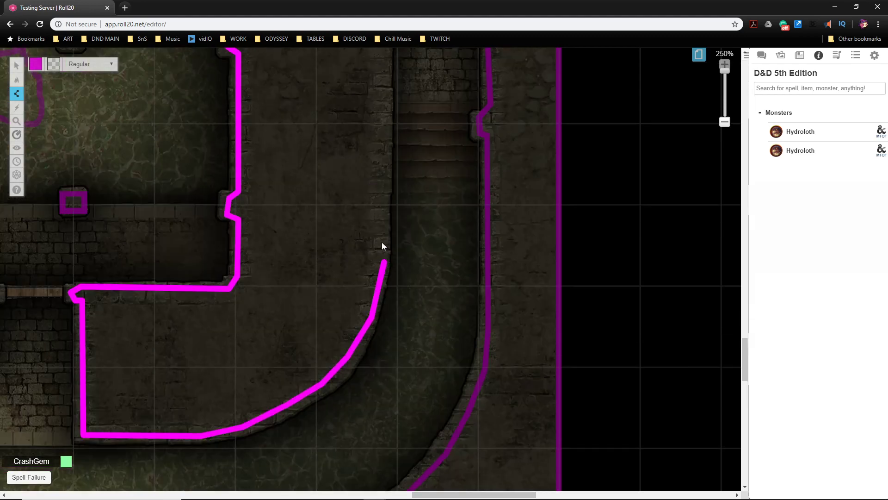
Extend the outline north along the canal and stairway's west wall to the post of the wooden door above the stairs
{"action": "scroll", "coordinate": [384, 254], "scroll_direction": "up", "scroll_amount": 3}
{"action": "left_click", "coordinate": [384, 259]}
{"action": "scroll", "coordinate": [385, 250], "scroll_direction": "up", "scroll_amount": 3}
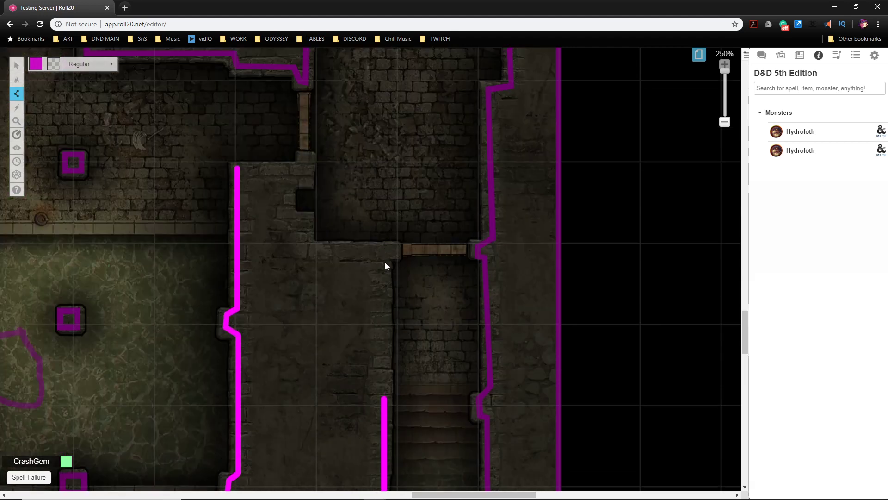
{"action": "left_click", "coordinate": [385, 259]}
{"action": "left_click", "coordinate": [394, 257]}
{"action": "left_click", "coordinate": [395, 249]}
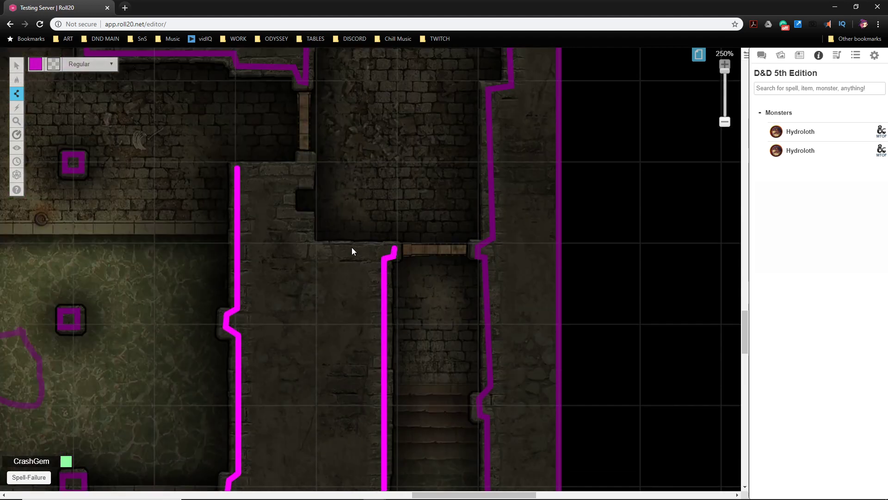
Trace the wall west from the door post and around the small alcove, then close the outline at its starting corner
{"action": "left_click", "coordinate": [310, 248]}
{"action": "left_click", "coordinate": [307, 220]}
{"action": "left_click", "coordinate": [289, 214]}
{"action": "left_click", "coordinate": [288, 181]}
{"action": "left_click", "coordinate": [309, 182]}
{"action": "left_click", "coordinate": [311, 159]}
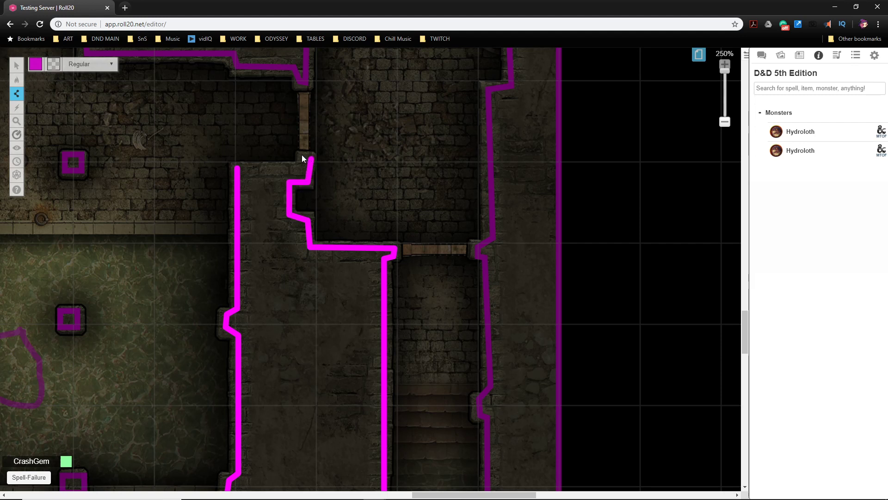
{"action": "left_click", "coordinate": [238, 167]}
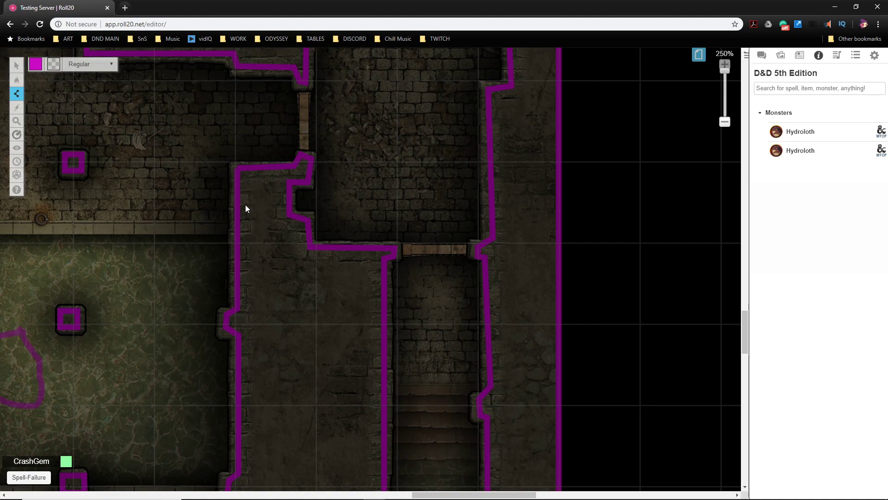
Check the eastern rooms northward up to the flooded chamber for walls still untraced
{"action": "scroll", "coordinate": [277, 219], "scroll_direction": "up", "scroll_amount": 5}
{"action": "scroll", "coordinate": [278, 229], "scroll_direction": "down", "scroll_amount": 4}
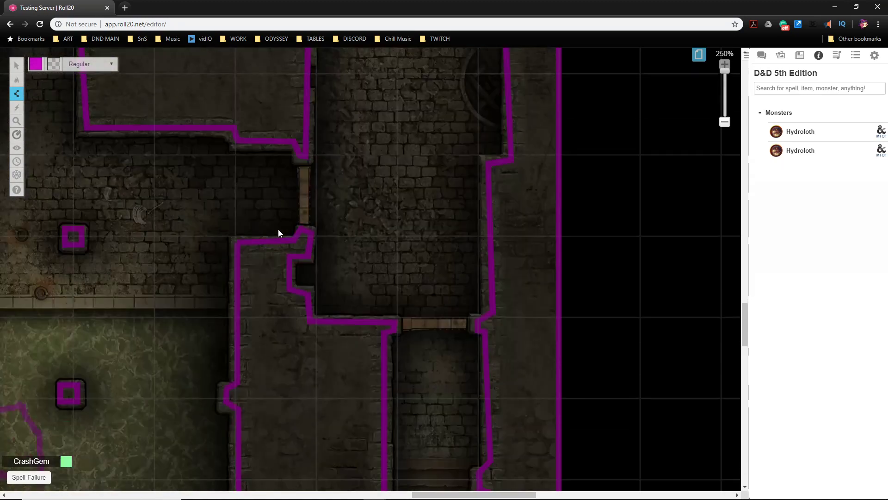
{"action": "scroll", "coordinate": [278, 229], "scroll_direction": "up", "scroll_amount": 3}
{"action": "scroll", "coordinate": [279, 233], "scroll_direction": "up", "scroll_amount": 1}
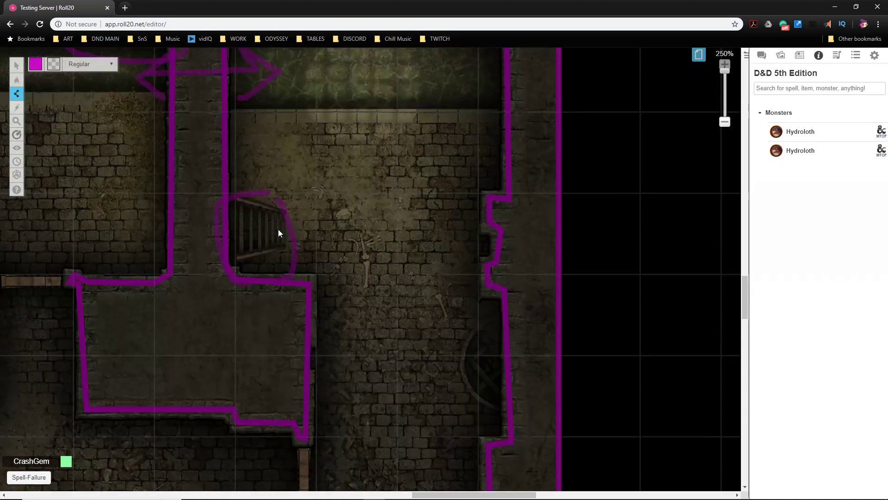
{"action": "scroll", "coordinate": [279, 230], "scroll_direction": "up", "scroll_amount": 5}
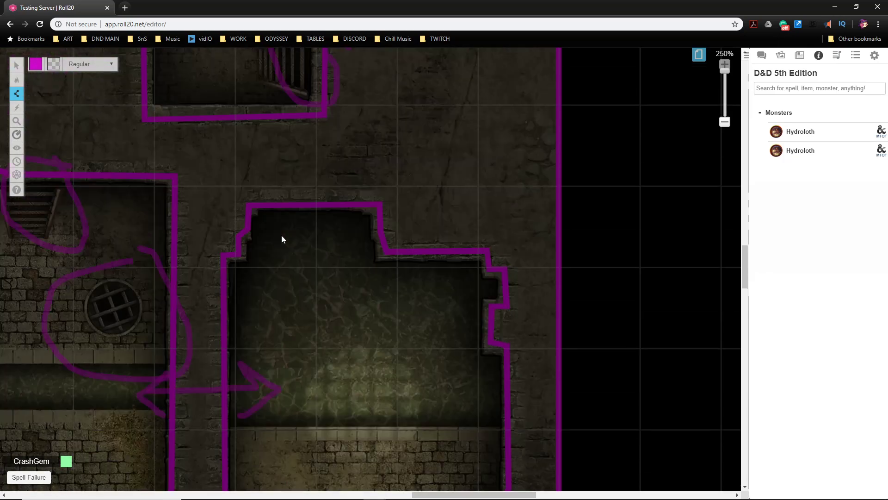
Examine the purple wall outlines across the sewer map for sections that are still missing
{"action": "scroll", "coordinate": [281, 235], "scroll_direction": "down", "scroll_amount": 3}
{"action": "scroll", "coordinate": [279, 273], "scroll_direction": "down", "scroll_amount": 8}
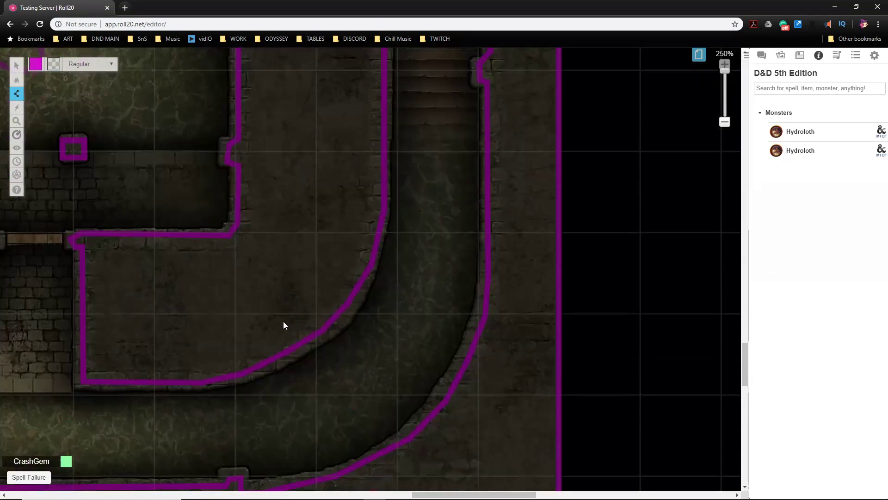
{"action": "left_click_drag", "start_coordinate": [432, 495], "coordinate": [357, 497]}
{"action": "scroll", "coordinate": [343, 408], "scroll_direction": "down", "scroll_amount": 3}
{"action": "scroll", "coordinate": [330, 396], "scroll_direction": "up", "scroll_amount": 3}
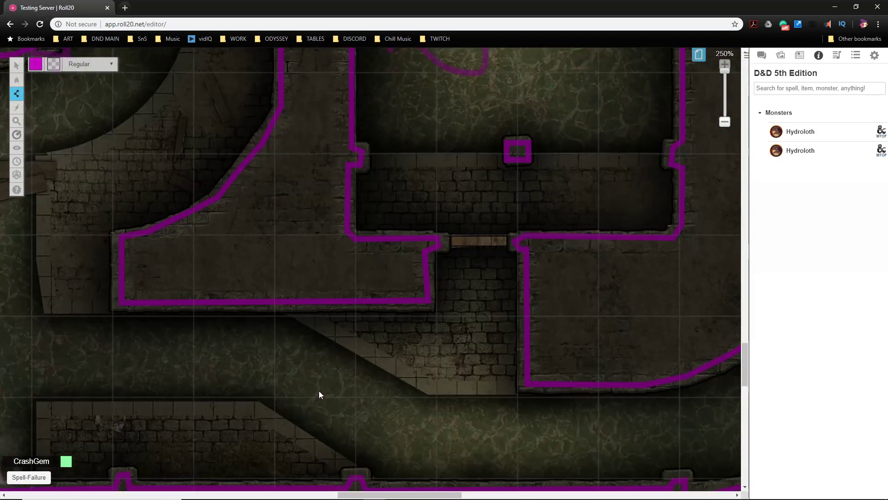
{"action": "scroll", "coordinate": [372, 310], "scroll_direction": "down", "scroll_amount": 3}
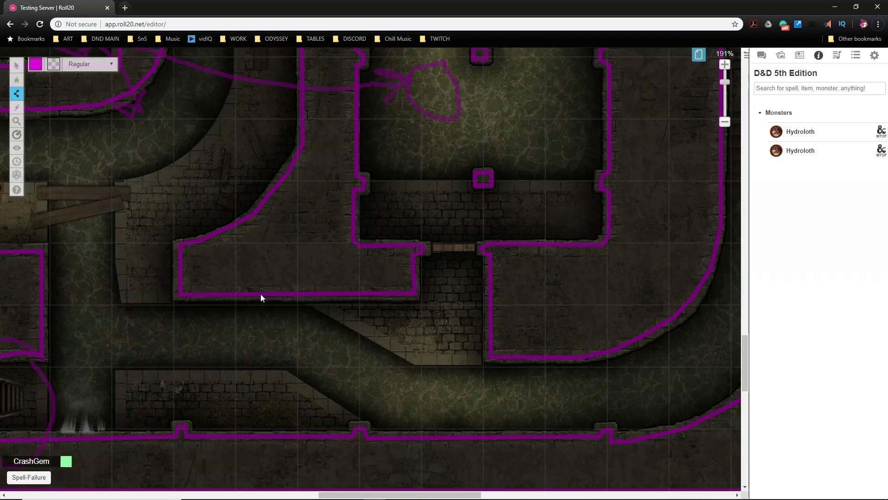
{"action": "scroll", "coordinate": [190, 323], "scroll_direction": "up", "scroll_amount": 5}
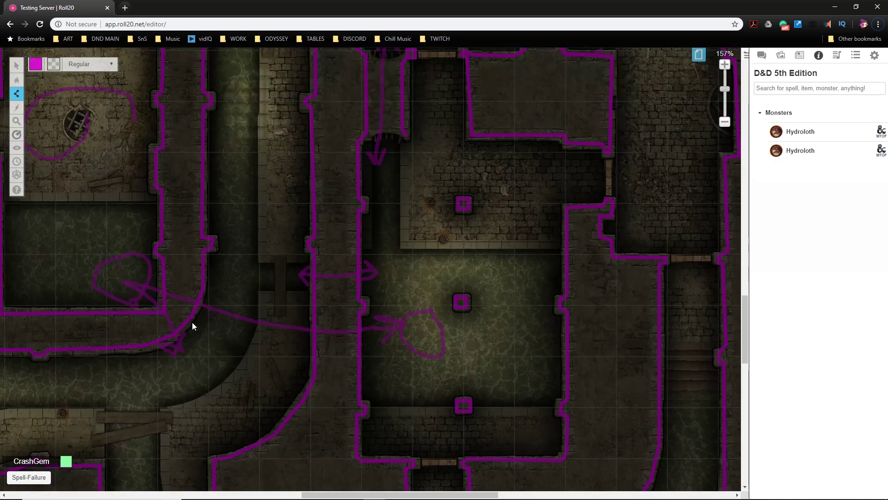
{"action": "scroll", "coordinate": [192, 322], "scroll_direction": "up", "scroll_amount": 7}
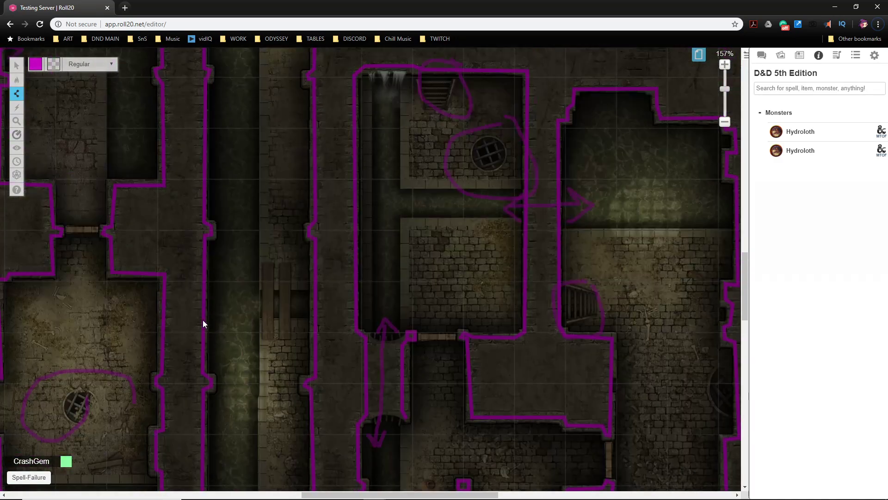
{"action": "scroll", "coordinate": [208, 318], "scroll_direction": "up", "scroll_amount": 4}
{"action": "scroll", "coordinate": [208, 319], "scroll_direction": "down", "scroll_amount": 7}
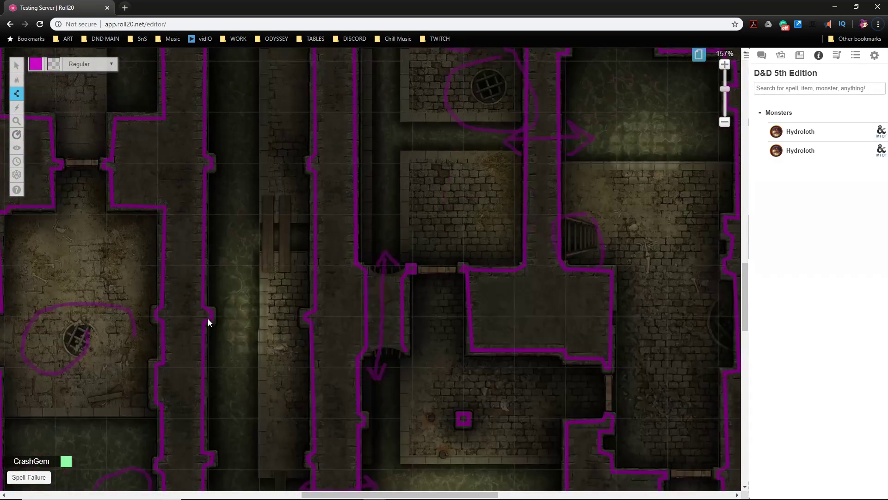
{"action": "scroll", "coordinate": [236, 311], "scroll_direction": "down", "scroll_amount": 11}
{"action": "scroll", "coordinate": [278, 326], "scroll_direction": "up", "scroll_amount": 18}
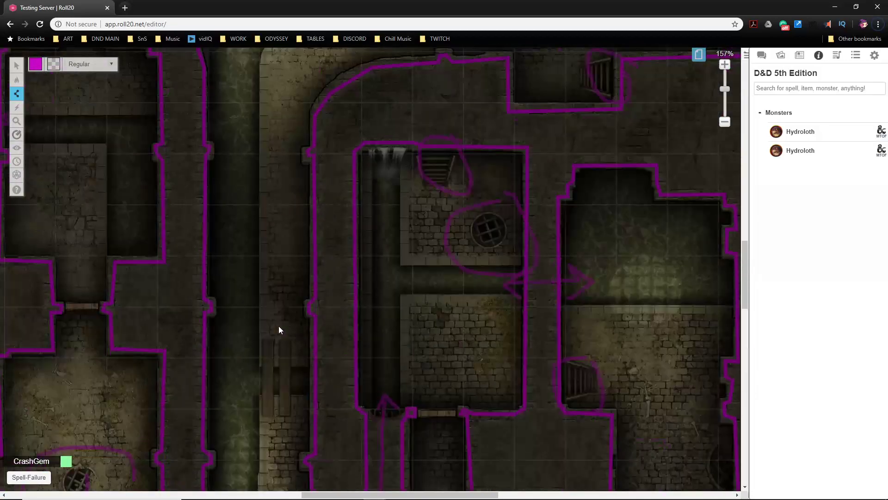
{"action": "left_click_drag", "start_coordinate": [347, 495], "coordinate": [260, 496]}
{"action": "scroll", "coordinate": [368, 344], "scroll_direction": "up", "scroll_amount": 5}
{"action": "scroll", "coordinate": [368, 344], "scroll_direction": "up", "scroll_amount": 7}
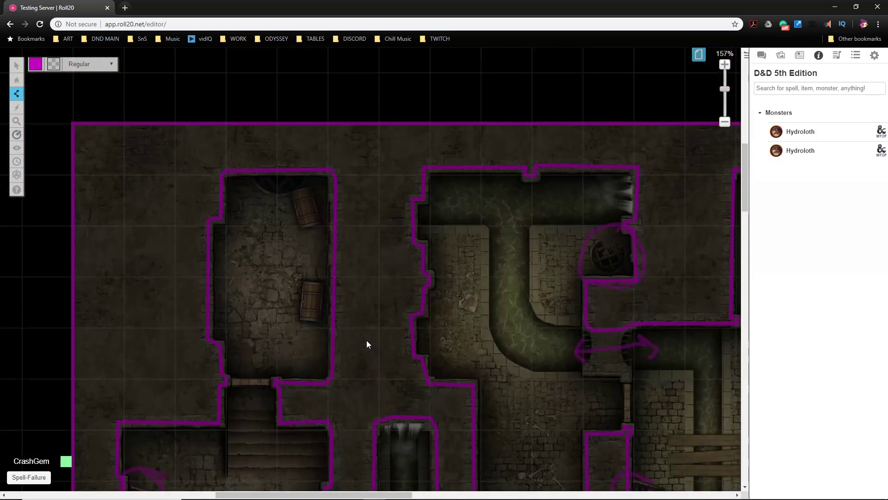
{"action": "left_click_drag", "start_coordinate": [387, 495], "coordinate": [466, 465]}
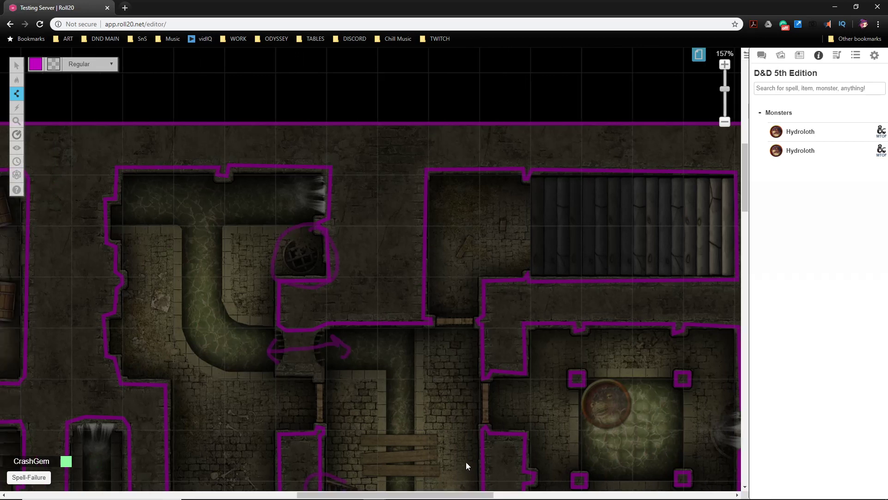
Draw rectangular walls over the thin ledge below the side tunnel and over the pillar above the wooden door
{"action": "scroll", "coordinate": [300, 352], "scroll_direction": "up", "scroll_amount": 3}
{"action": "scroll", "coordinate": [285, 288], "scroll_direction": "down", "scroll_amount": 6}
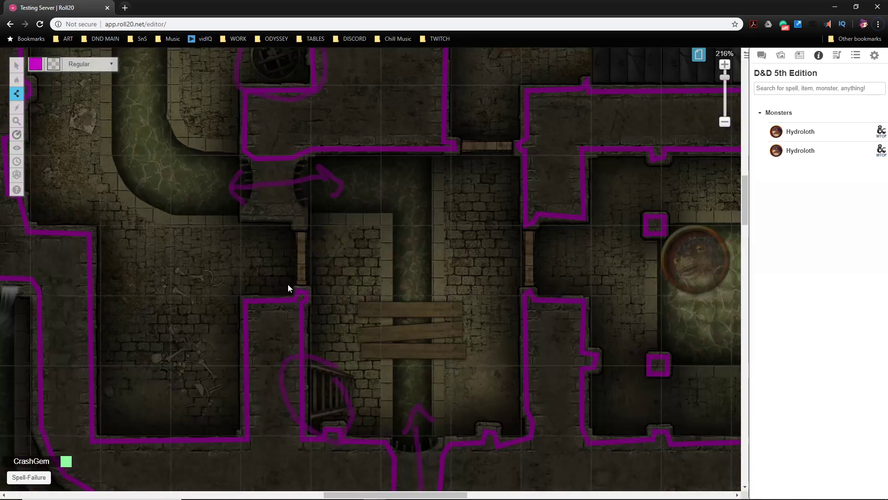
{"action": "scroll", "coordinate": [289, 283], "scroll_direction": "up", "scroll_amount": 1}
{"action": "scroll", "coordinate": [289, 288], "scroll_direction": "up", "scroll_amount": 1}
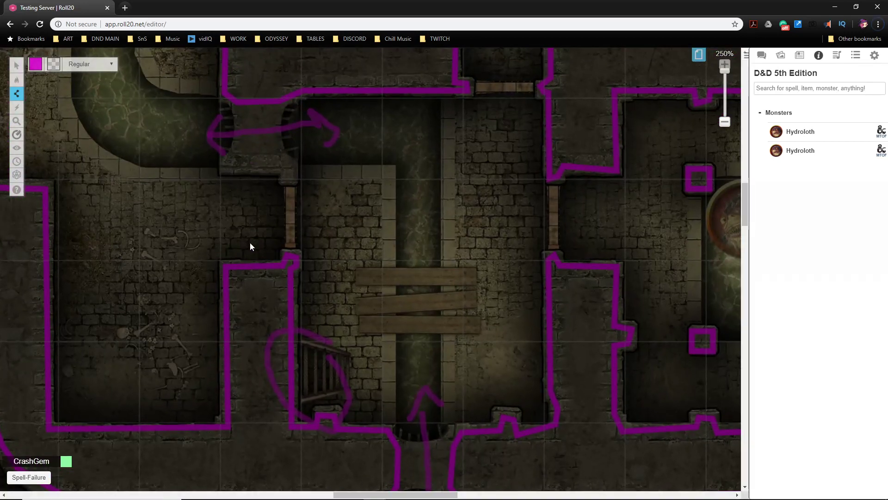
{"action": "scroll", "coordinate": [250, 246], "scroll_direction": "up", "scroll_amount": 2}
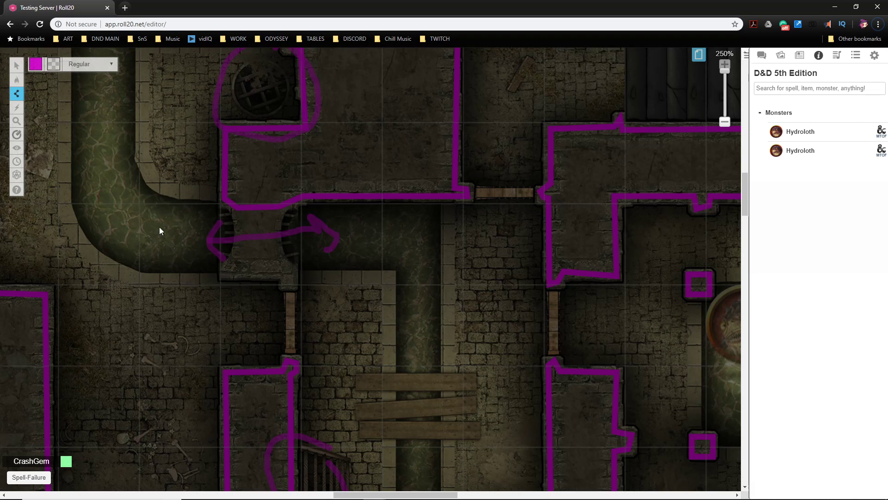
{"action": "left_click", "coordinate": [51, 88]}
{"action": "left_click_drag", "start_coordinate": [222, 264], "coordinate": [297, 276]}
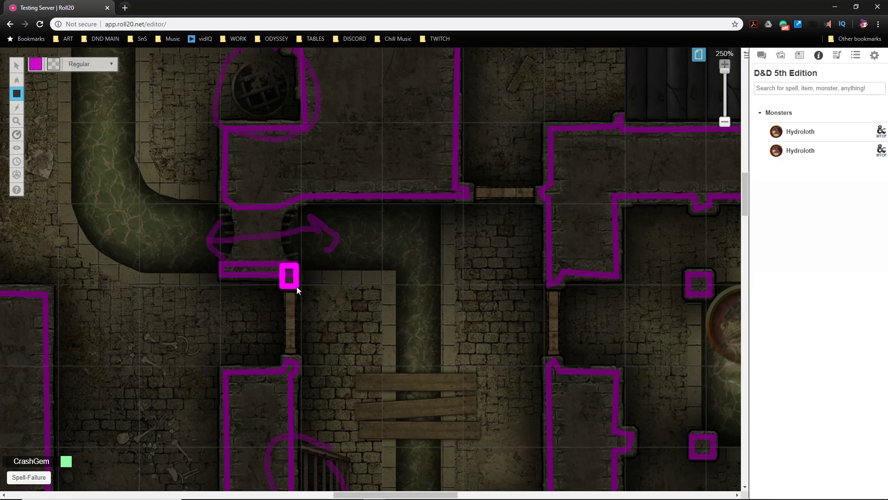
Set the shape drawing style to a thin green outline
{"action": "scroll", "coordinate": [421, 301], "scroll_direction": "down", "scroll_amount": 10}
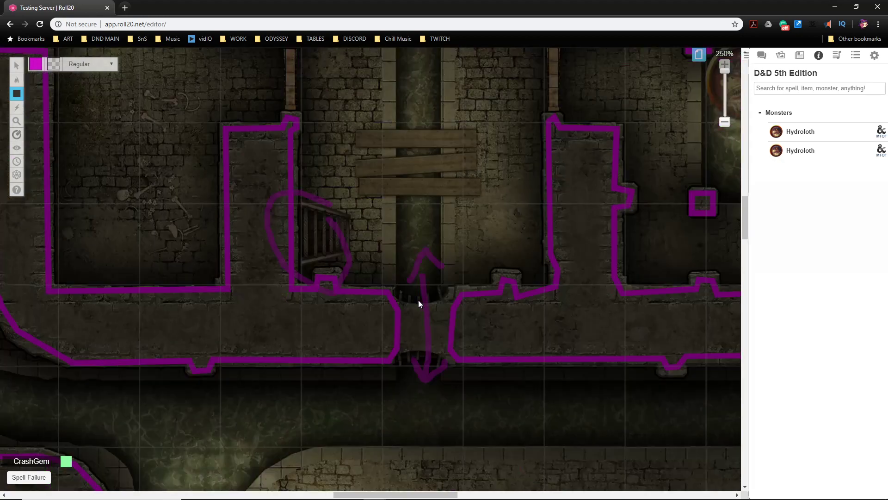
{"action": "scroll", "coordinate": [417, 304], "scroll_direction": "down", "scroll_amount": 1}
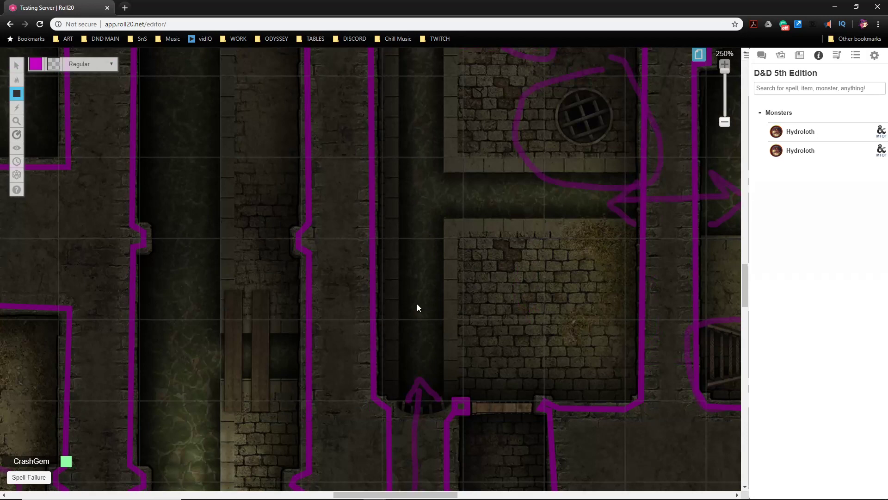
{"action": "scroll", "coordinate": [416, 307], "scroll_direction": "up", "scroll_amount": 16}
{"action": "scroll", "coordinate": [404, 338], "scroll_direction": "up", "scroll_amount": 3}
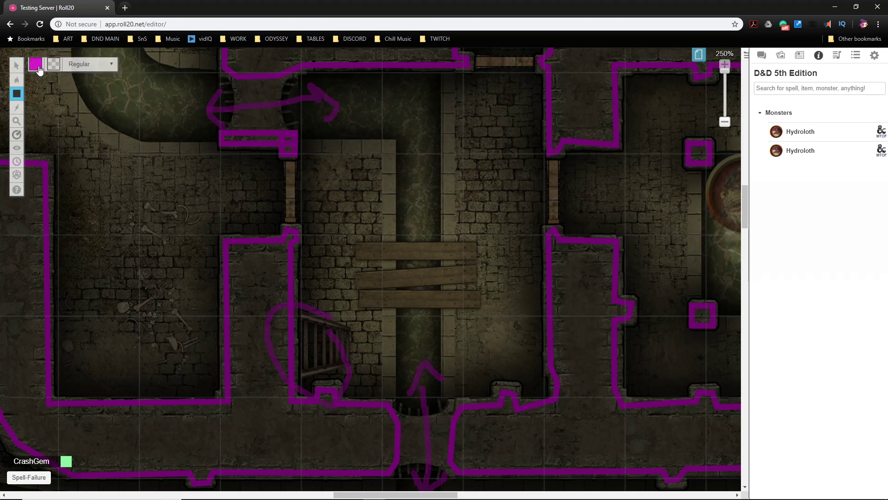
{"action": "left_click", "coordinate": [77, 60]}
{"action": "left_click", "coordinate": [83, 76]}
{"action": "left_click", "coordinate": [38, 69]}
{"action": "left_click", "coordinate": [32, 68]}
{"action": "left_click", "coordinate": [37, 68]}
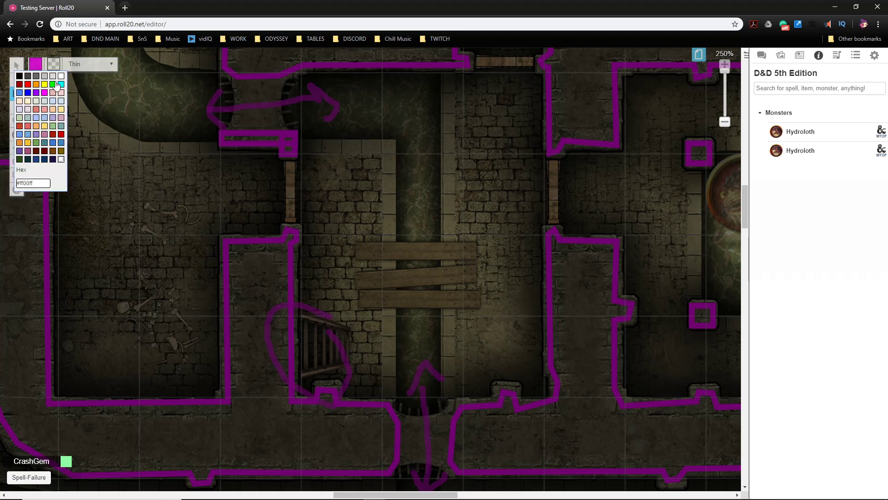
{"action": "left_click", "coordinate": [56, 84]}
{"action": "left_click", "coordinate": [54, 86]}
{"action": "left_click", "coordinate": [53, 86]}
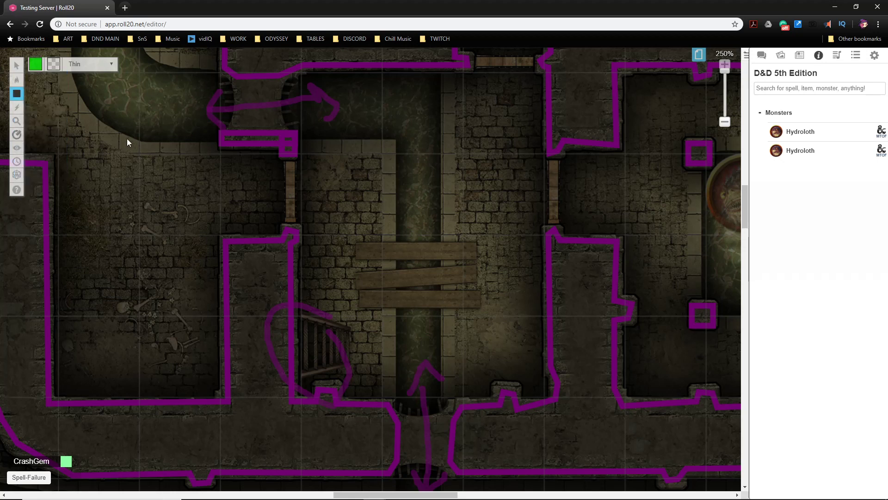
Draw an evenly spaced column of three small green circles over the horizontal tunnel's west grate and copy it onto the east grate
{"action": "scroll", "coordinate": [296, 185], "scroll_direction": "up", "scroll_amount": 3}
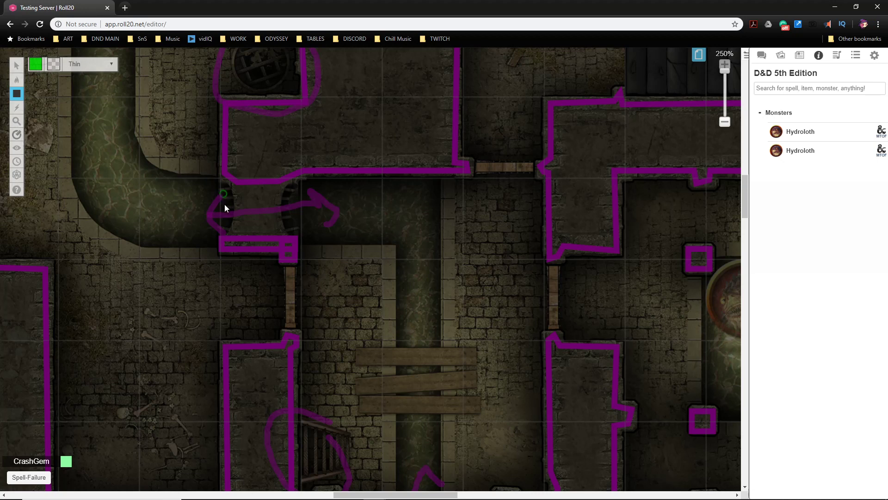
{"action": "left_click_drag", "start_coordinate": [220, 205], "coordinate": [229, 229]}
{"action": "left_click", "coordinate": [16, 65]}
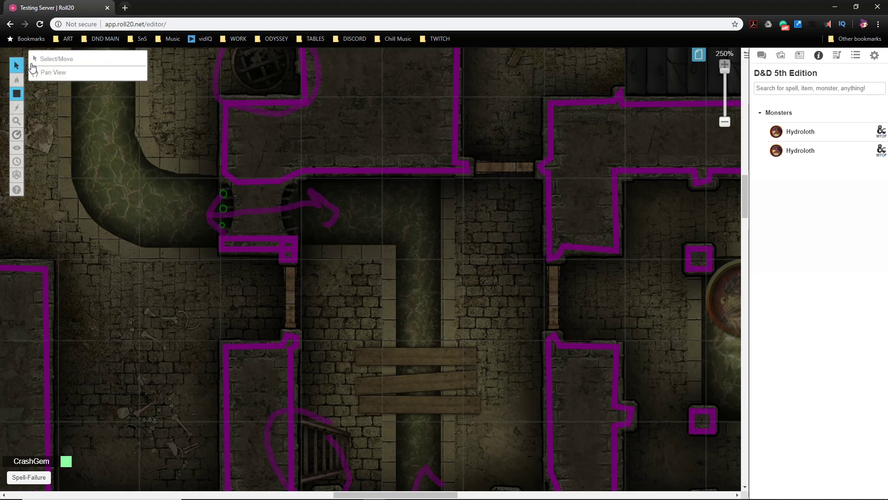
{"action": "left_click", "coordinate": [223, 226]}
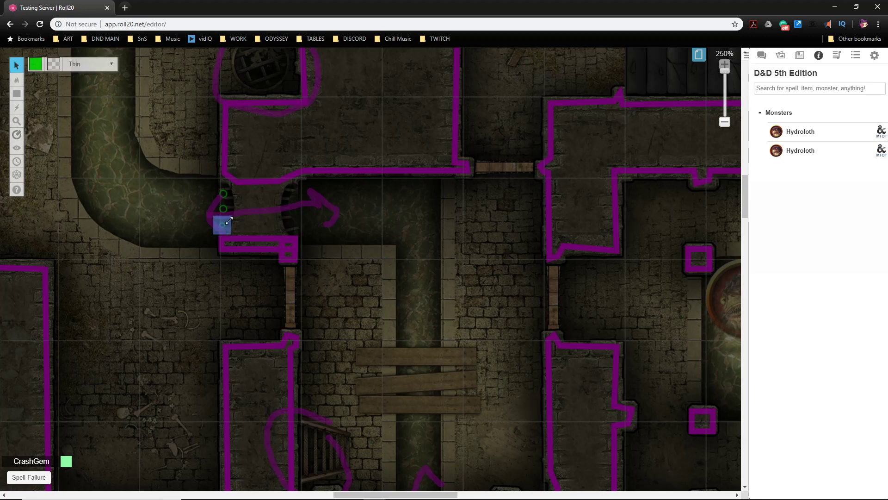
{"action": "left_click_drag", "start_coordinate": [229, 221], "coordinate": [232, 218]}
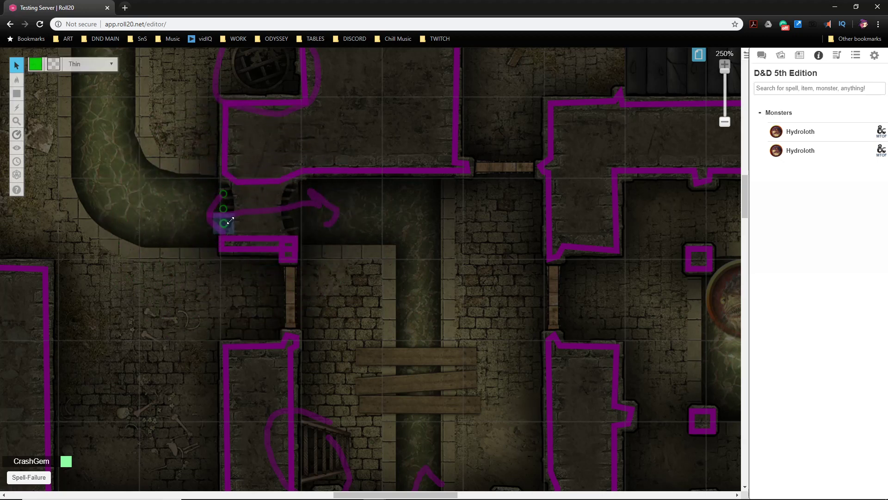
{"action": "left_click_drag", "start_coordinate": [199, 193], "coordinate": [233, 229]}
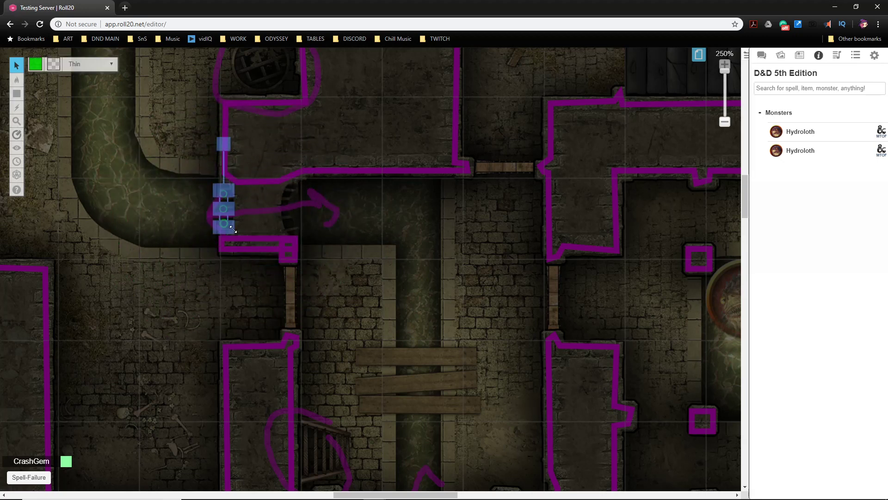
{"action": "left_click", "coordinate": [290, 210]}
Paste the three circles at the western vertical tunnel's north grate and rearrange them into a horizontal row across it
{"action": "left_click_drag", "start_coordinate": [480, 310], "coordinate": [401, 327]}
{"action": "scroll", "coordinate": [409, 309], "scroll_direction": "down", "scroll_amount": 1}
{"action": "left_click_drag", "start_coordinate": [262, 353], "coordinate": [505, 322]}
{"action": "scroll", "coordinate": [365, 329], "scroll_direction": "down", "scroll_amount": 1}
{"action": "left_click_drag", "start_coordinate": [266, 335], "coordinate": [393, 169]}
{"action": "left_click_drag", "start_coordinate": [404, 399], "coordinate": [392, 270]}
{"action": "mouse_move", "coordinate": [357, 477]}
{"action": "left_mouse_down"}
{"action": "mouse_move", "coordinate": [359, 289]}
{"action": "mouse_move", "coordinate": [325, 155]}
{"action": "mouse_move", "coordinate": [389, 345]}
{"action": "mouse_move", "coordinate": [240, 350]}
{"action": "left_mouse_up"}
{"action": "left_click_drag", "start_coordinate": [419, 410], "coordinate": [452, 272]}
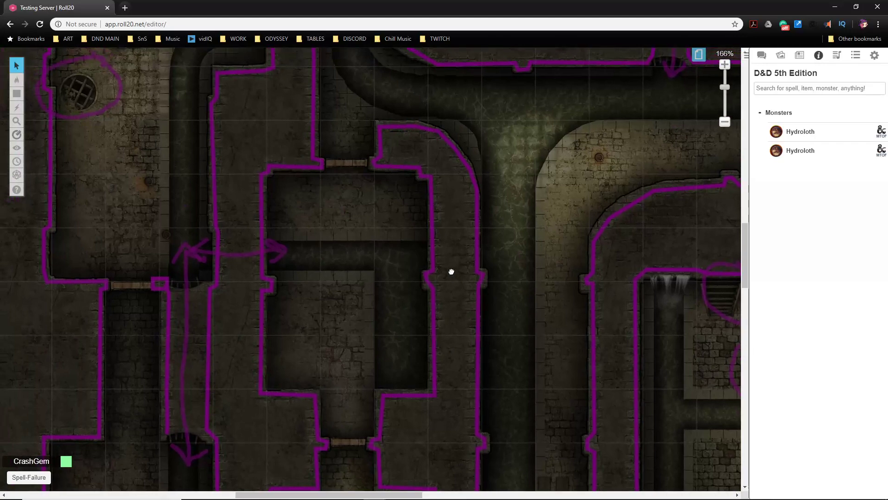
{"action": "left_click", "coordinate": [185, 268]}
{"action": "scroll", "coordinate": [214, 303], "scroll_direction": "up", "scroll_amount": 5}
{"action": "mouse_move", "coordinate": [119, 321]}
{"action": "left_mouse_down"}
{"action": "mouse_move", "coordinate": [236, 344]}
{"action": "mouse_move", "coordinate": [243, 328]}
{"action": "left_mouse_up"}
{"action": "left_click", "coordinate": [226, 307]}
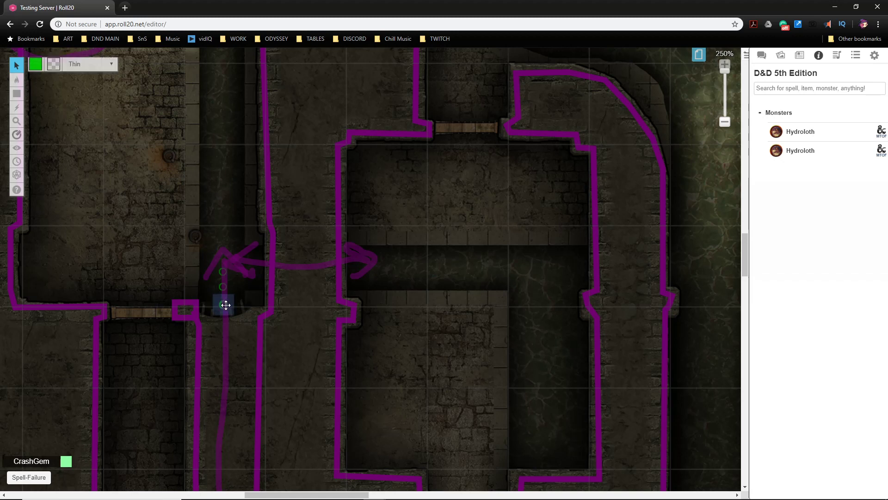
{"action": "left_click_drag", "start_coordinate": [225, 286], "coordinate": [212, 306]}
{"action": "left_click_drag", "start_coordinate": [222, 273], "coordinate": [237, 306]}
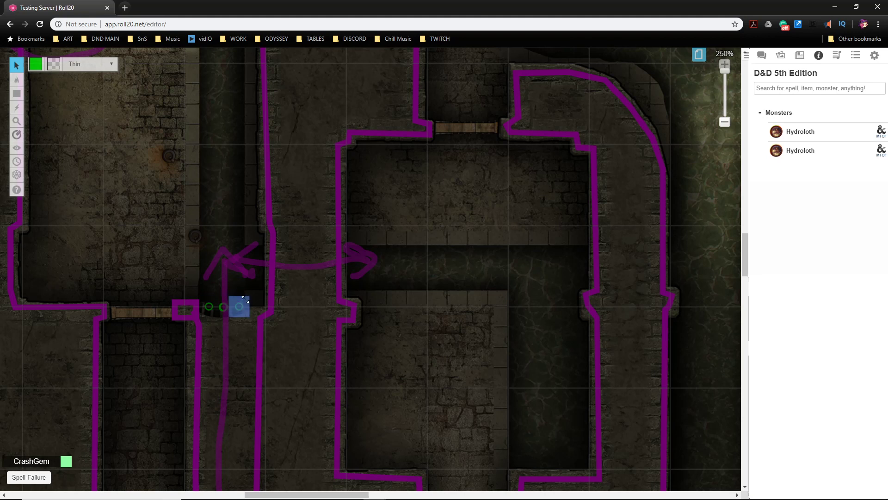
{"action": "left_click", "coordinate": [236, 290]}
Copy the horizontal row of three circles onto the south grate of the same vertical tunnel
{"action": "left_click_drag", "start_coordinate": [208, 294], "coordinate": [244, 318]}
{"action": "left_click_drag", "start_coordinate": [205, 290], "coordinate": [246, 315]}
{"action": "scroll", "coordinate": [246, 292], "scroll_direction": "down", "scroll_amount": 5}
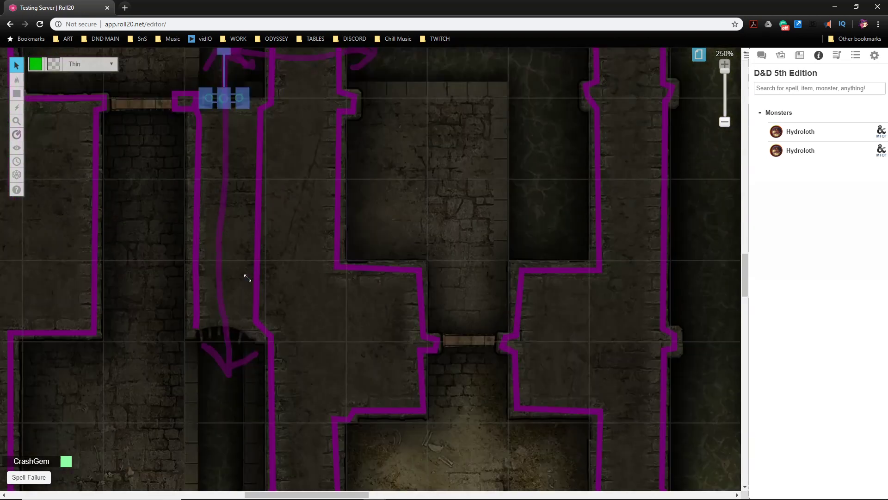
{"action": "left_click", "coordinate": [224, 329]}
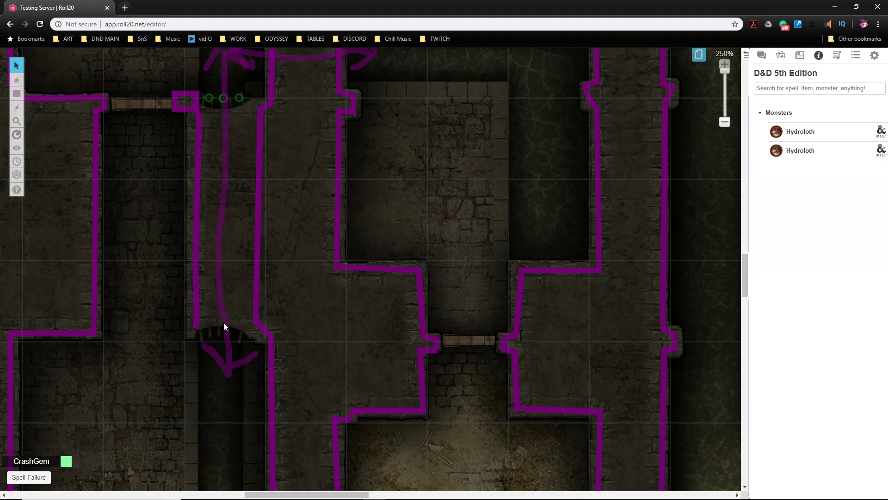
Paste the row of three circles onto the grates of the remaining vertical tunnels
{"action": "scroll", "coordinate": [359, 415], "scroll_direction": "down", "scroll_amount": 10}
{"action": "scroll", "coordinate": [425, 359], "scroll_direction": "down", "scroll_amount": 10}
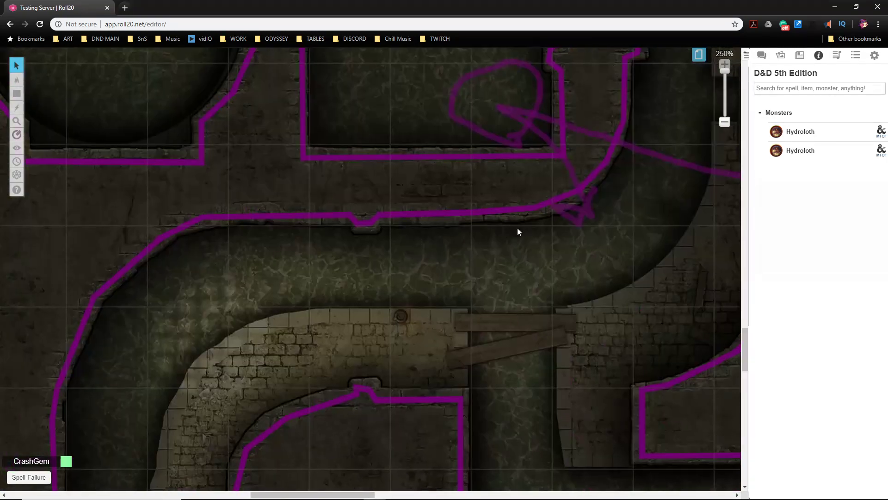
{"action": "scroll", "coordinate": [408, 266], "scroll_direction": "down", "scroll_amount": 5}
{"action": "scroll", "coordinate": [406, 287], "scroll_direction": "up", "scroll_amount": 4}
{"action": "scroll", "coordinate": [435, 258], "scroll_direction": "up", "scroll_amount": 10}
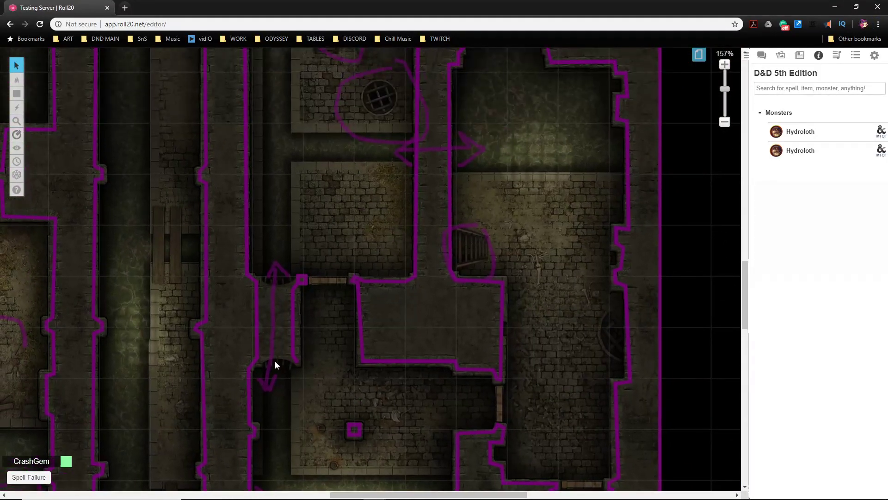
{"action": "left_click", "coordinate": [275, 362]}
{"action": "scroll", "coordinate": [343, 301], "scroll_direction": "up", "scroll_amount": 8}
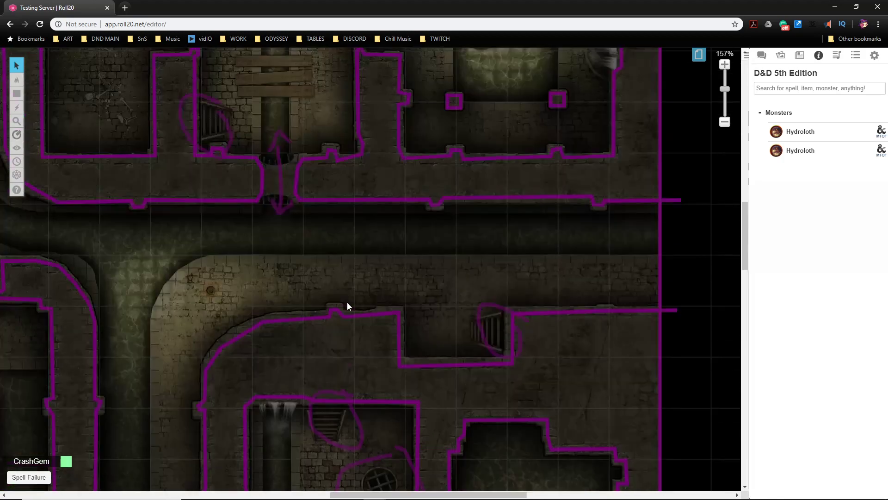
{"action": "scroll", "coordinate": [334, 300], "scroll_direction": "up", "scroll_amount": 3}
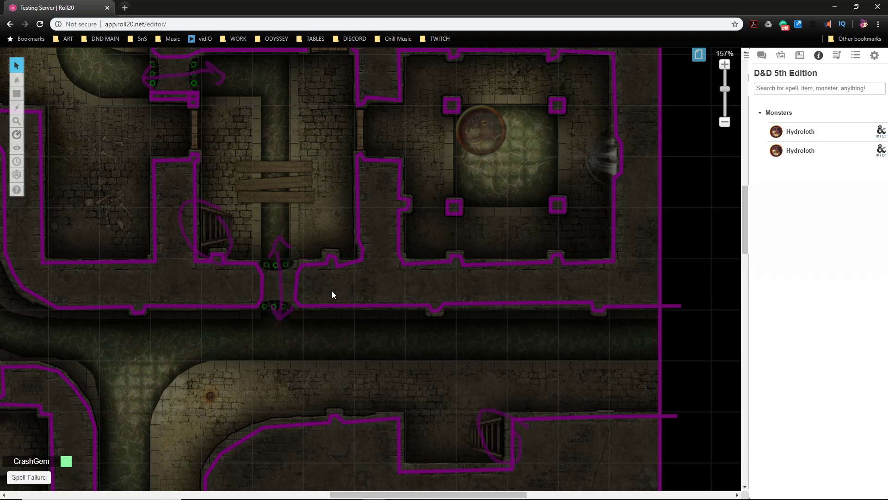
Draw green rectangles of Regular line thickness over the east, north and west doors of the northeast room with the plank bridge
{"action": "left_click_drag", "start_coordinate": [325, 284], "coordinate": [339, 384]}
{"action": "left_click_drag", "start_coordinate": [293, 367], "coordinate": [286, 311]}
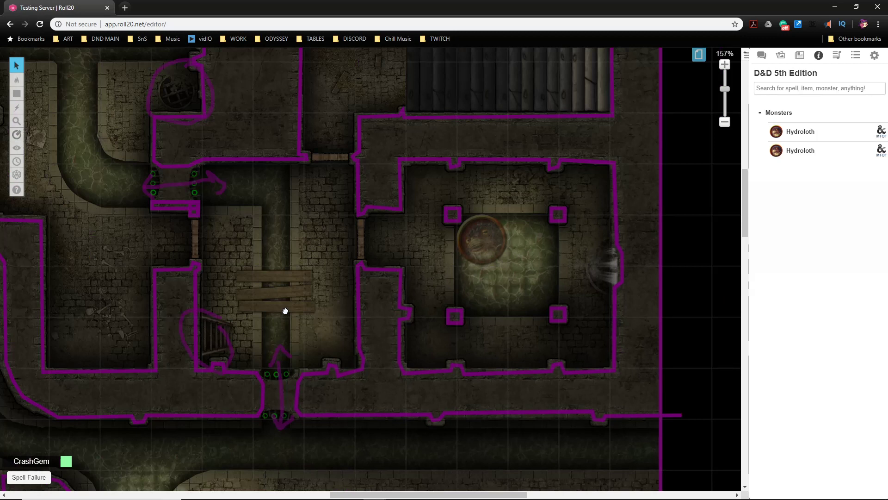
{"action": "mouse_move", "coordinate": [17, 93]}
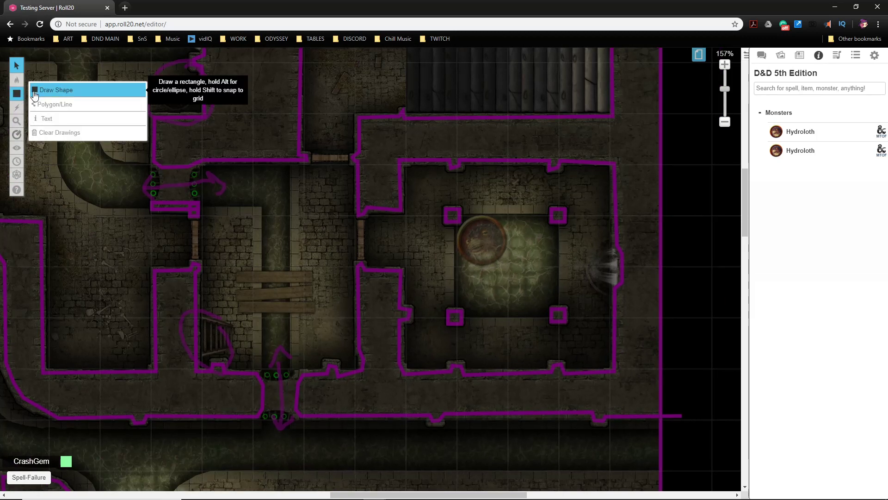
{"action": "left_click", "coordinate": [35, 94]}
{"action": "left_click", "coordinate": [88, 65]}
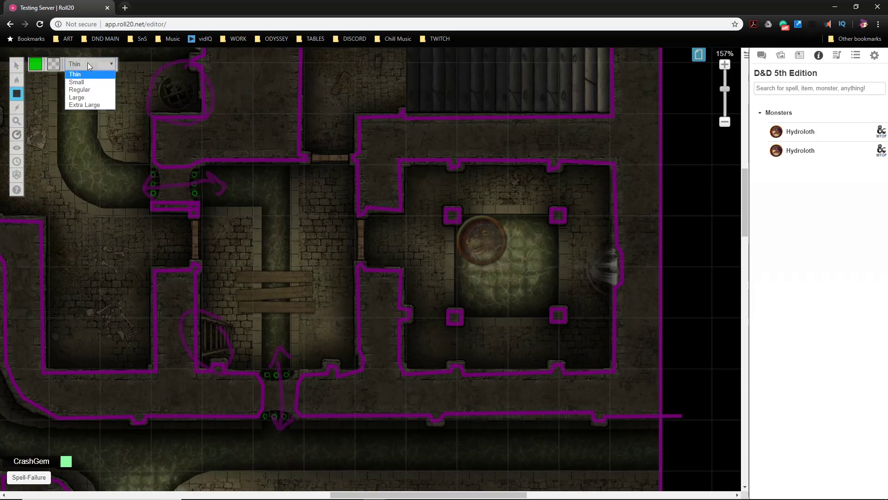
{"action": "left_click", "coordinate": [86, 90]}
{"action": "scroll", "coordinate": [376, 268], "scroll_direction": "up", "scroll_amount": 3}
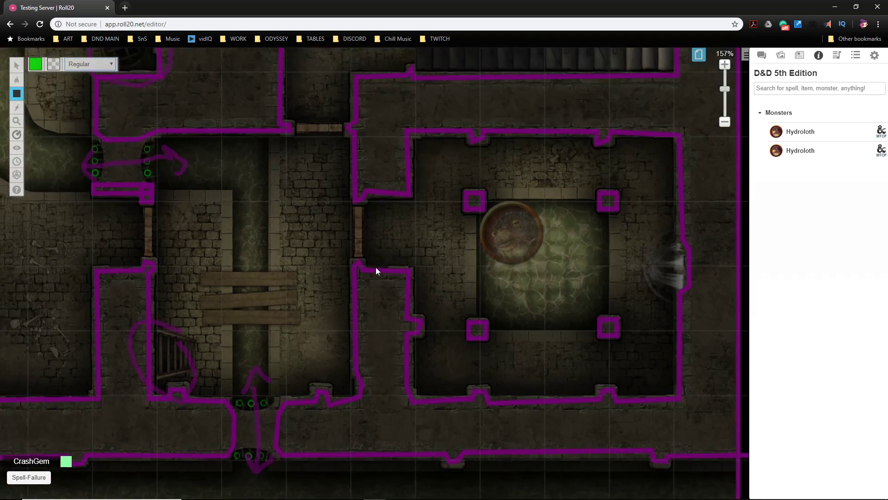
{"action": "left_click_drag", "start_coordinate": [356, 201], "coordinate": [364, 270]}
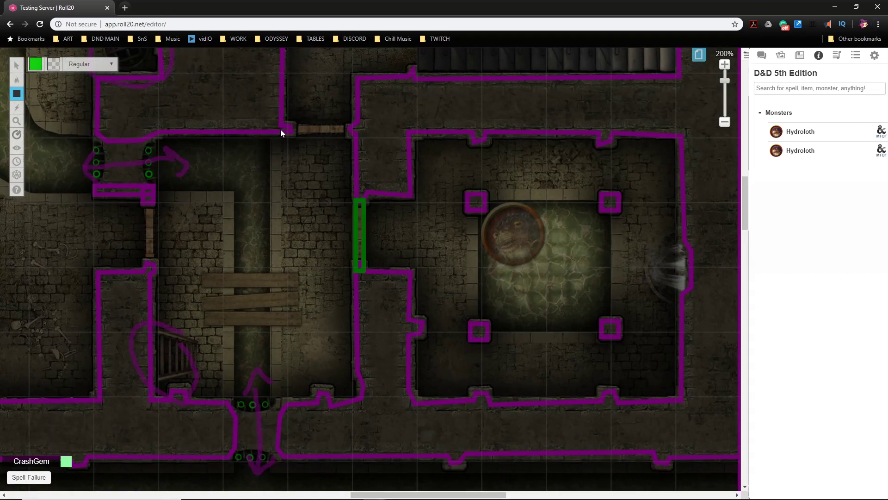
{"action": "left_click_drag", "start_coordinate": [280, 129], "coordinate": [362, 133]}
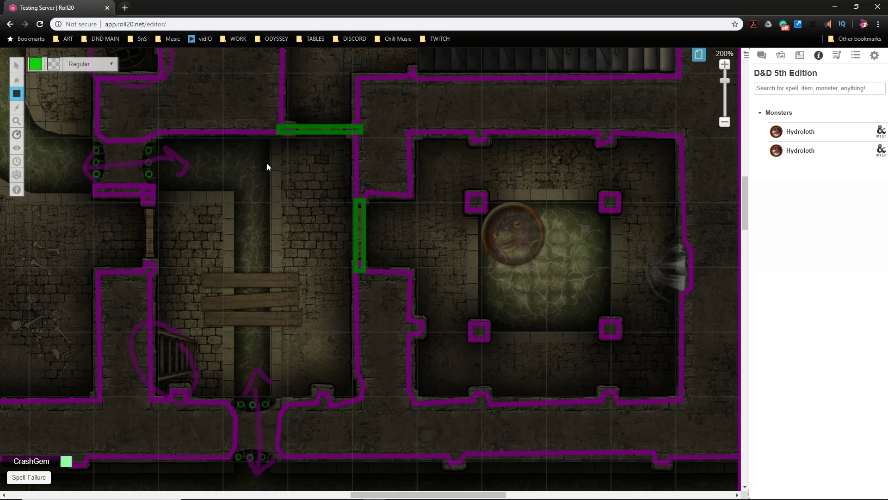
{"action": "left_click_drag", "start_coordinate": [145, 195], "coordinate": [154, 272]}
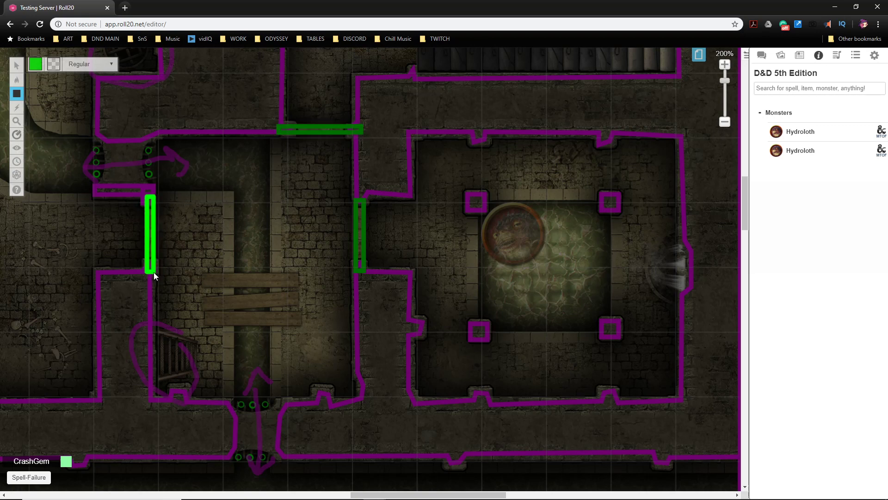
Draw green rectangles over the northwest barrel room's south door, the west-central room's north door and the door to the western corridor
{"action": "left_click_drag", "start_coordinate": [366, 494], "coordinate": [228, 494]}
{"action": "left_click_drag", "start_coordinate": [287, 204], "coordinate": [362, 212]}
{"action": "scroll", "coordinate": [439, 246], "scroll_direction": "up", "scroll_amount": 5}
{"action": "scroll", "coordinate": [439, 250], "scroll_direction": "down", "scroll_amount": 10}
{"action": "scroll", "coordinate": [427, 226], "scroll_direction": "down", "scroll_amount": 3}
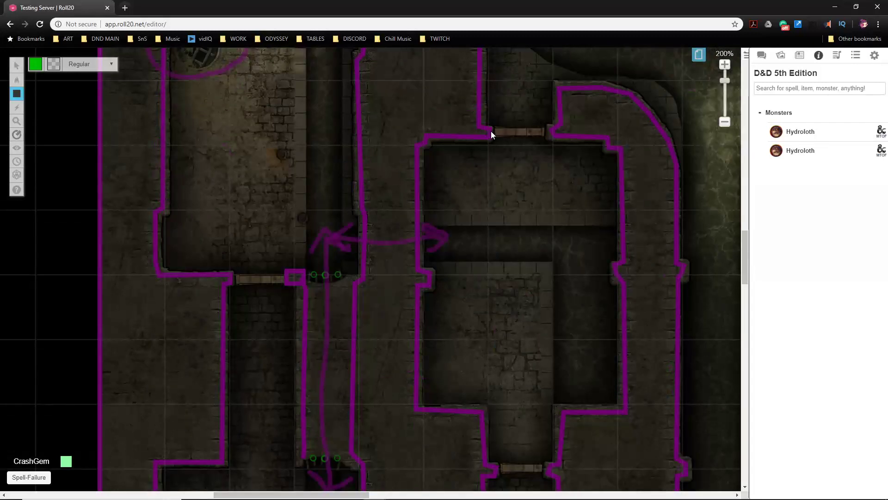
{"action": "left_click_drag", "start_coordinate": [481, 126], "coordinate": [558, 138]}
{"action": "left_click_drag", "start_coordinate": [225, 275], "coordinate": [294, 283]}
Draw green rectangles over the west-central room's south door and the door between the round pool room and the floor-grate room
{"action": "scroll", "coordinate": [465, 301], "scroll_direction": "down", "scroll_amount": 3}
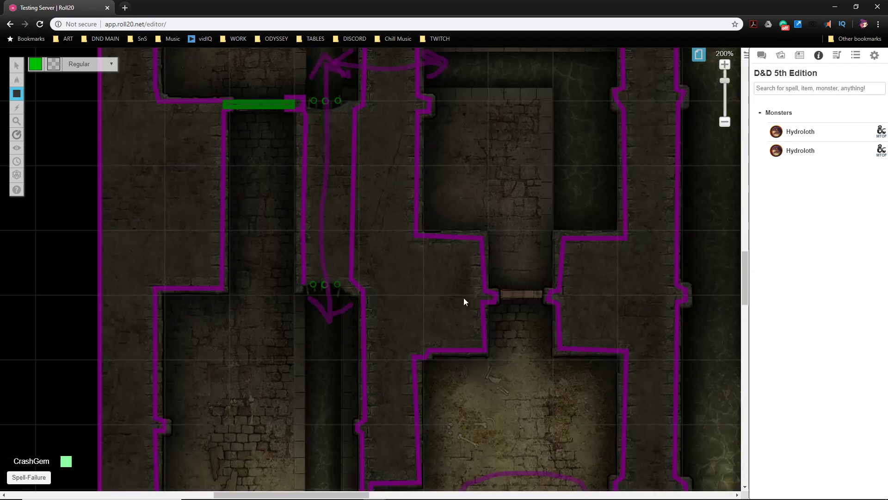
{"action": "left_click_drag", "start_coordinate": [495, 293], "coordinate": [554, 300]}
{"action": "scroll", "coordinate": [371, 292], "scroll_direction": "down", "scroll_amount": 5}
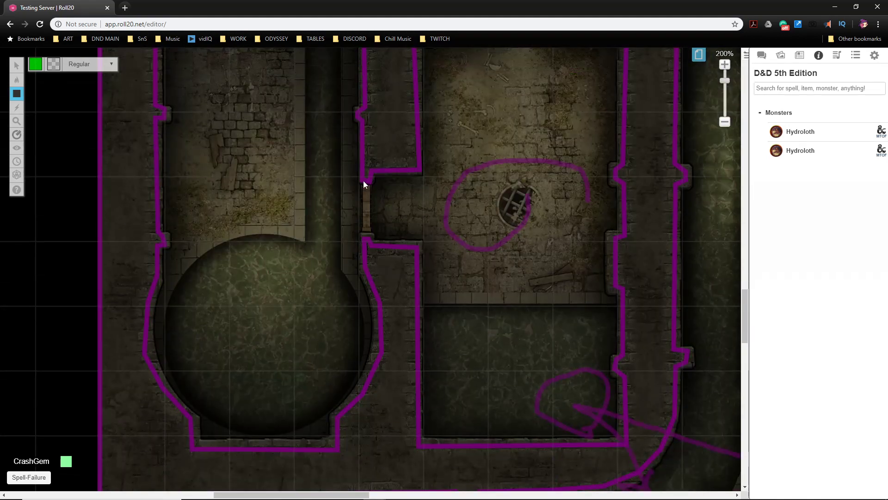
{"action": "left_click_drag", "start_coordinate": [364, 174], "coordinate": [371, 248]}
{"action": "scroll", "coordinate": [476, 264], "scroll_direction": "down", "scroll_amount": 8}
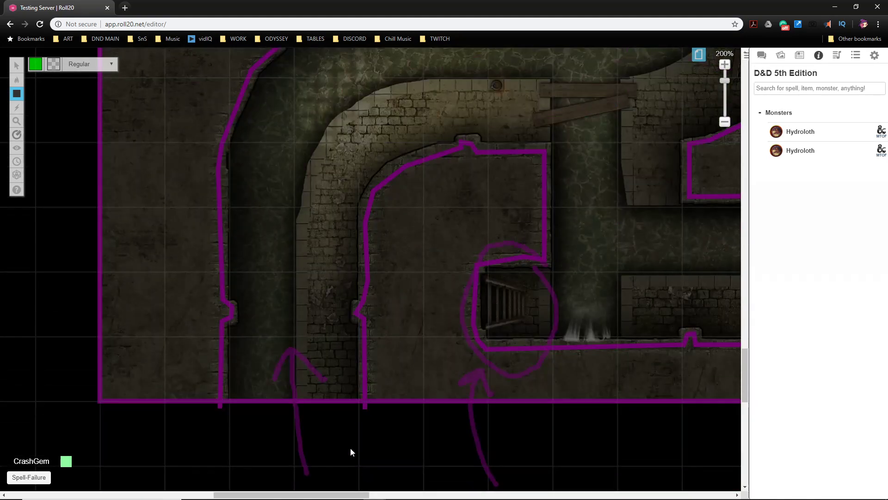
Draw green rectangles over the south, east and north doors of the pillared pool hall in the southeast
{"action": "left_click_drag", "start_coordinate": [334, 494], "coordinate": [443, 495]}
{"action": "scroll", "coordinate": [481, 370], "scroll_direction": "up", "scroll_amount": 3}
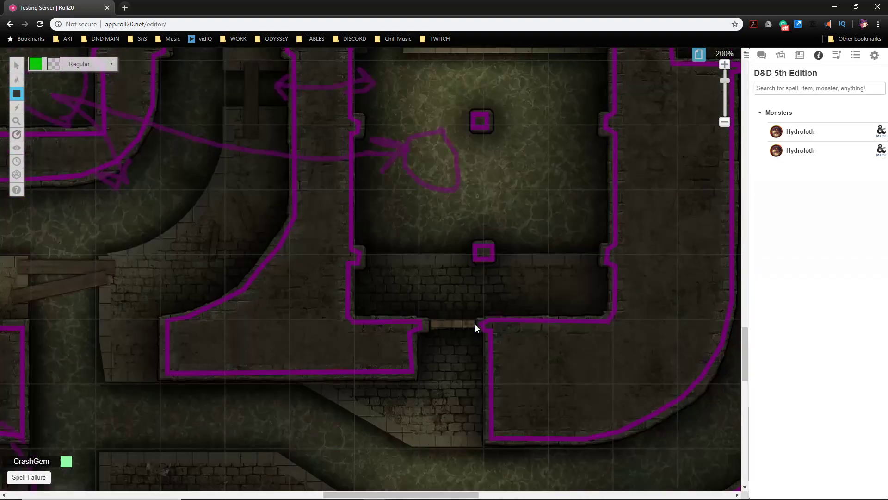
{"action": "left_click_drag", "start_coordinate": [417, 322], "coordinate": [491, 328]}
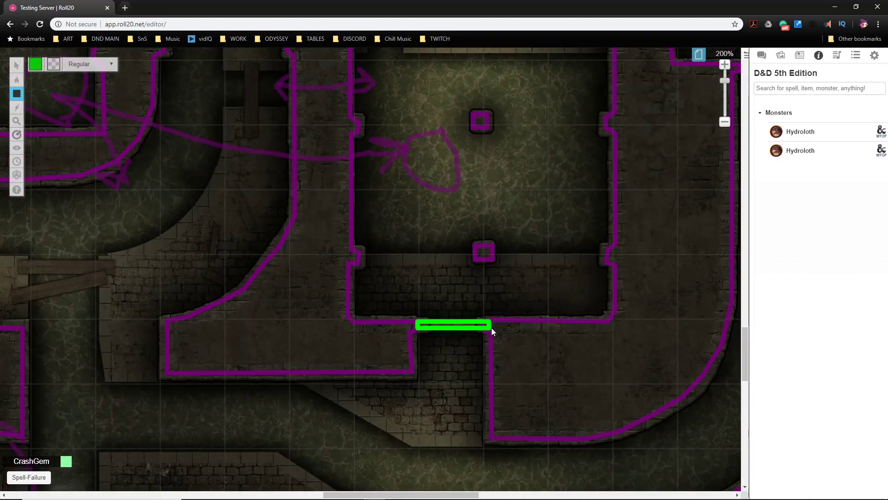
{"action": "scroll", "coordinate": [524, 312], "scroll_direction": "up", "scroll_amount": 5}
{"action": "mouse_move", "coordinate": [665, 349]}
{"action": "left_mouse_down"}
{"action": "mouse_move", "coordinate": [680, 417]}
{"action": "mouse_move", "coordinate": [672, 420]}
{"action": "left_mouse_up"}
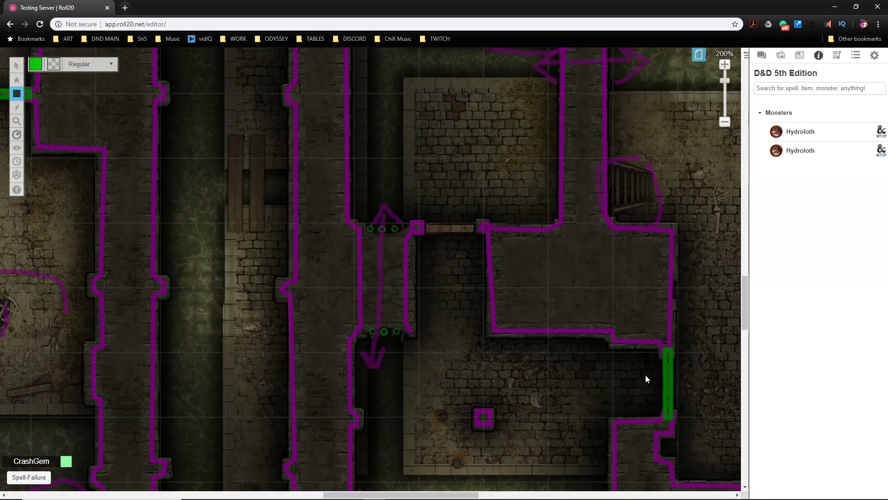
{"action": "left_click_drag", "start_coordinate": [476, 235], "coordinate": [487, 230]}
Draw a green rectangle over the south door of the long eastern room, at the head of the stairway passage
{"action": "scroll", "coordinate": [584, 252], "scroll_direction": "up", "scroll_amount": 5}
{"action": "scroll", "coordinate": [591, 261], "scroll_direction": "up", "scroll_amount": 15}
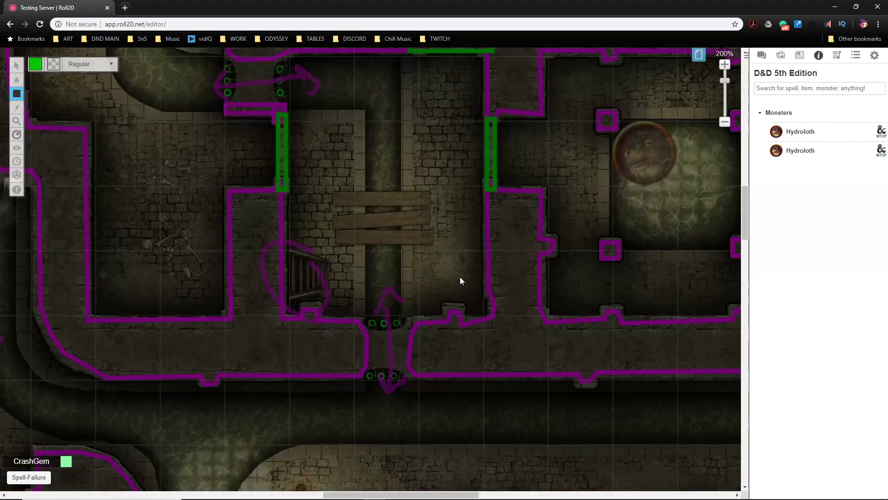
{"action": "scroll", "coordinate": [459, 280], "scroll_direction": "up", "scroll_amount": 4}
{"action": "scroll", "coordinate": [406, 311], "scroll_direction": "up", "scroll_amount": 3}
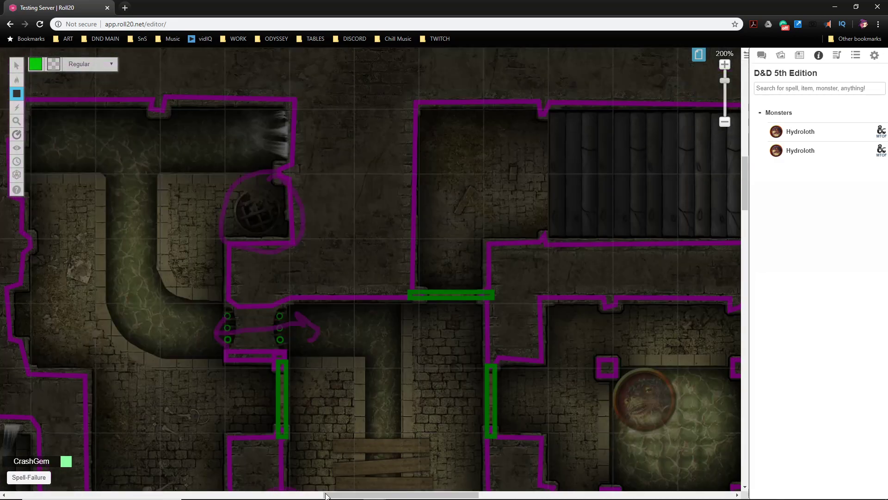
{"action": "left_click_drag", "start_coordinate": [335, 495], "coordinate": [398, 481]}
{"action": "scroll", "coordinate": [386, 365], "scroll_direction": "down", "scroll_amount": 6}
{"action": "scroll", "coordinate": [380, 329], "scroll_direction": "down", "scroll_amount": 8}
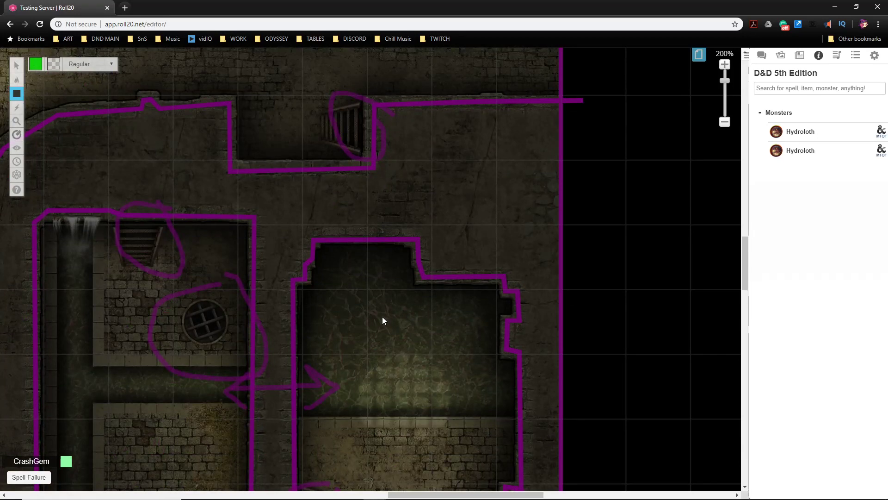
{"action": "scroll", "coordinate": [370, 296], "scroll_direction": "down", "scroll_amount": 10}
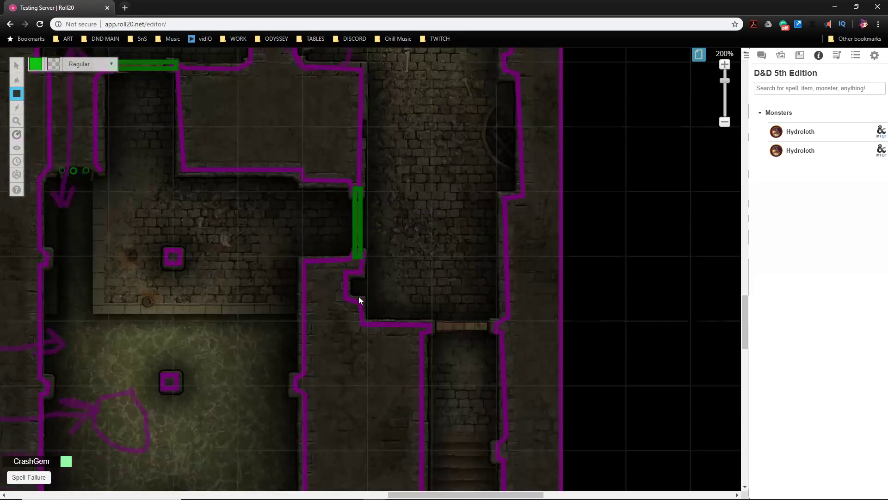
{"action": "left_click_drag", "start_coordinate": [429, 324], "coordinate": [502, 330]}
Examine the whole map for doors that still lack a green rectangle
{"action": "scroll", "coordinate": [479, 325], "scroll_direction": "down", "scroll_amount": 8}
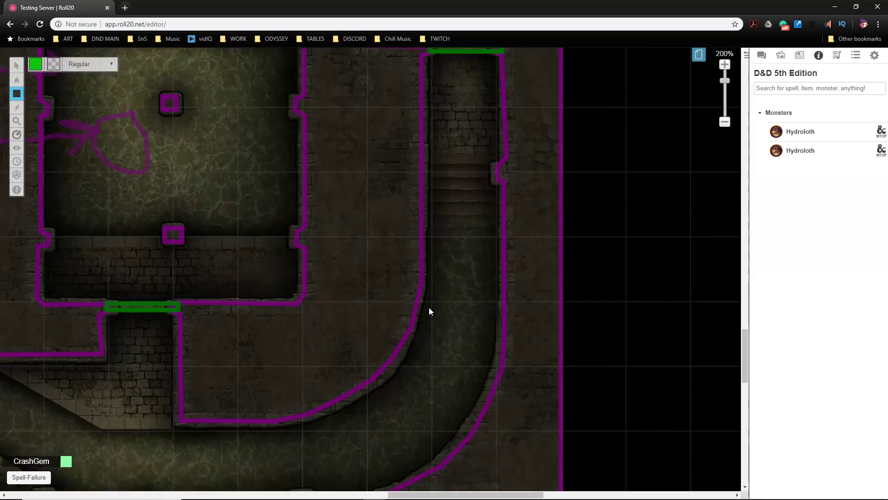
{"action": "scroll", "coordinate": [377, 305], "scroll_direction": "up", "scroll_amount": 14}
{"action": "scroll", "coordinate": [354, 318], "scroll_direction": "up", "scroll_amount": 6}
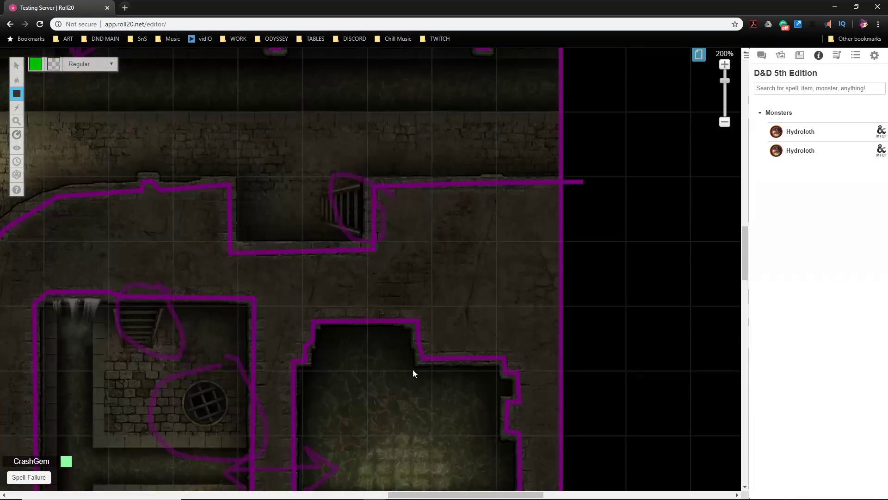
{"action": "scroll", "coordinate": [424, 457], "scroll_direction": "up", "scroll_amount": 9}
{"action": "scroll", "coordinate": [445, 401], "scroll_direction": "left", "scroll_amount": 6}
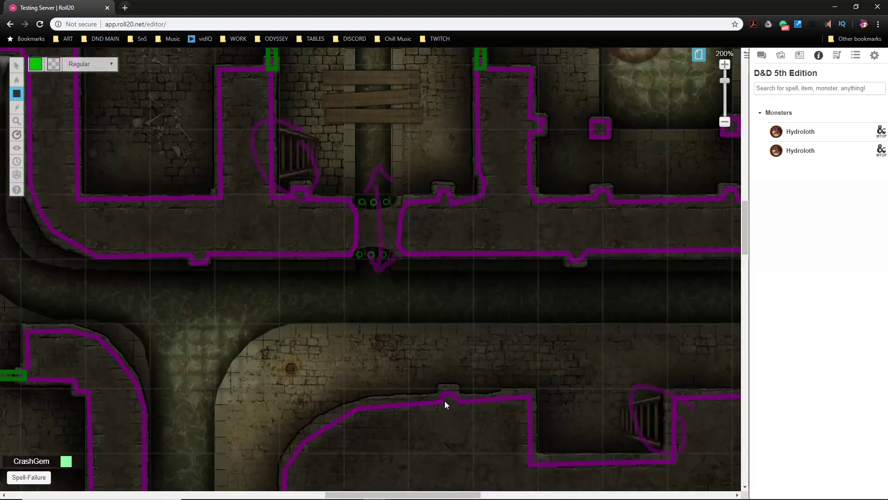
{"action": "scroll", "coordinate": [451, 393], "scroll_direction": "up", "scroll_amount": 7}
{"action": "left_click_drag", "start_coordinate": [405, 494], "coordinate": [286, 494]}
{"action": "scroll", "coordinate": [311, 370], "scroll_direction": "down", "scroll_amount": 5}
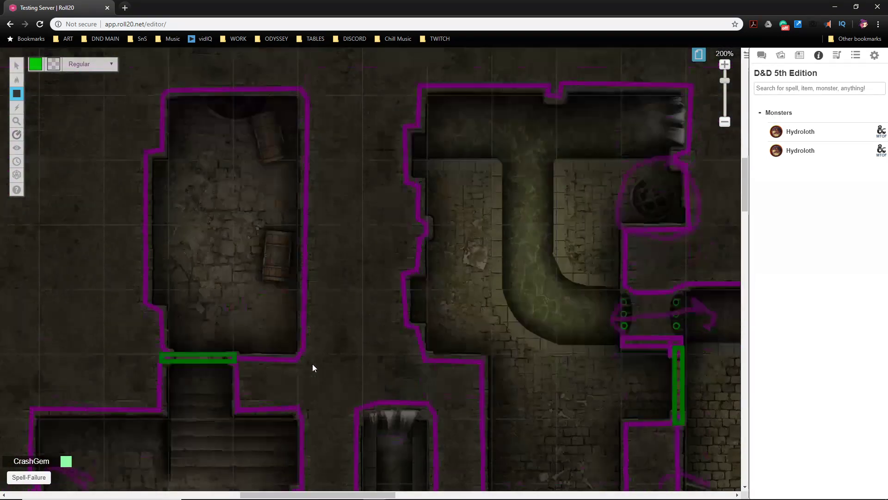
{"action": "scroll", "coordinate": [315, 355], "scroll_direction": "down", "scroll_amount": 5}
{"action": "scroll", "coordinate": [370, 277], "scroll_direction": "down", "scroll_amount": 5}
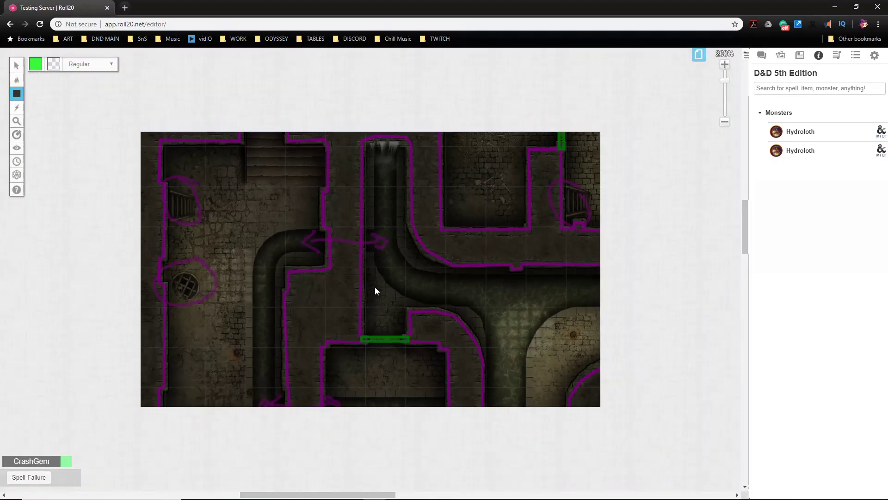
{"action": "scroll", "coordinate": [424, 276], "scroll_direction": "down", "scroll_amount": 4}
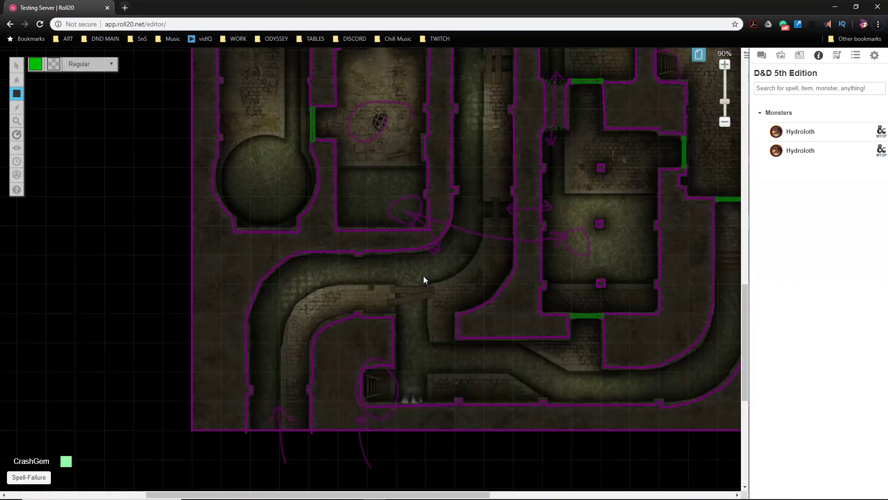
{"action": "scroll", "coordinate": [423, 275], "scroll_direction": "up", "scroll_amount": 9}
{"action": "left_click_drag", "start_coordinate": [366, 495], "coordinate": [458, 495]}
{"action": "scroll", "coordinate": [437, 423], "scroll_direction": "up", "scroll_amount": 3}
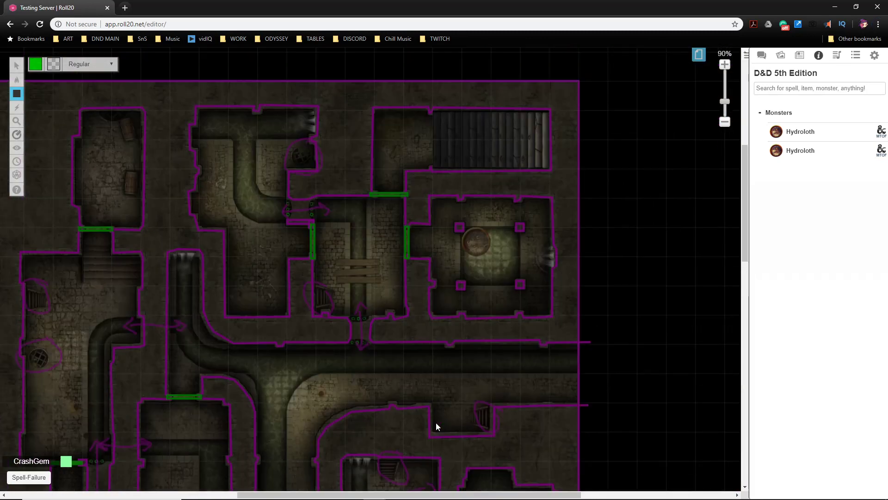
{"action": "scroll", "coordinate": [437, 422], "scroll_direction": "down", "scroll_amount": 5}
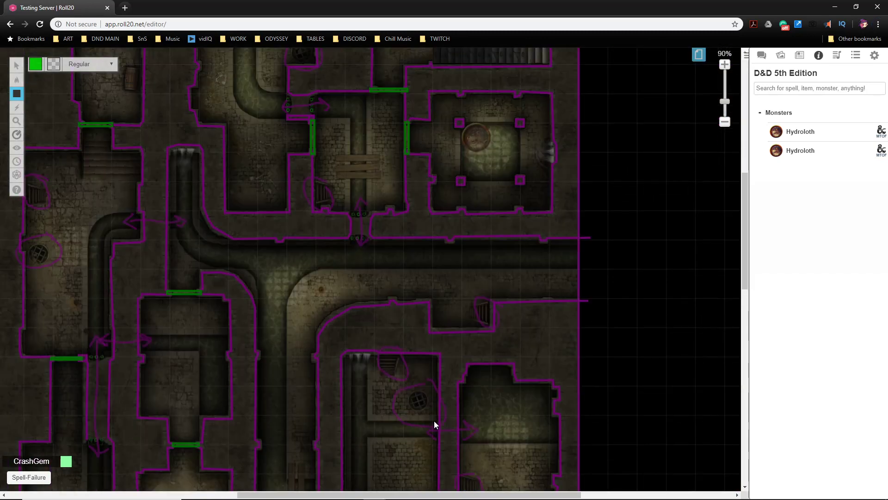
{"action": "scroll", "coordinate": [435, 424], "scroll_direction": "down", "scroll_amount": 9}
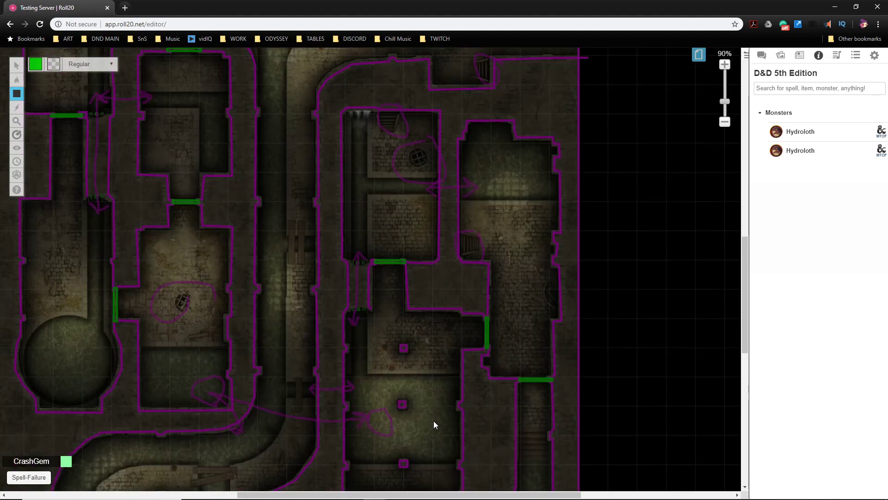
{"action": "scroll", "coordinate": [434, 422], "scroll_direction": "down", "scroll_amount": 1}
{"action": "scroll", "coordinate": [426, 420], "scroll_direction": "up", "scroll_amount": 5}
Switch to the GM Info Overlay layer and set the drawing line thickness to Extra Large
{"action": "mouse_move", "coordinate": [17, 118]}
{"action": "mouse_move", "coordinate": [20, 79]}
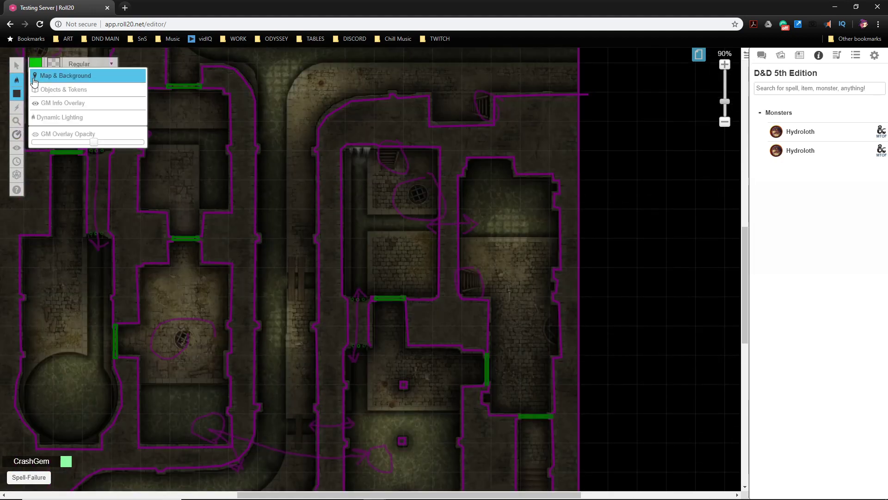
{"action": "left_click", "coordinate": [55, 103]}
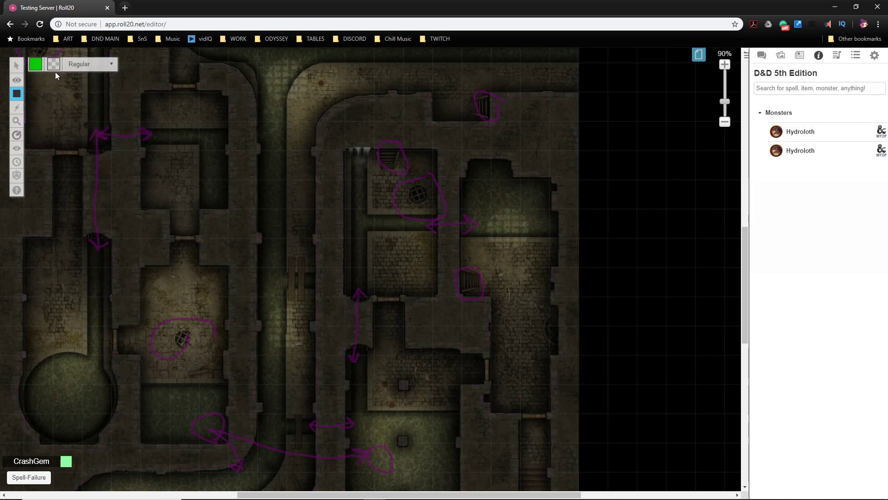
{"action": "left_click", "coordinate": [76, 65]}
{"action": "left_click", "coordinate": [82, 104]}
{"action": "left_click_drag", "start_coordinate": [436, 494], "coordinate": [384, 480]}
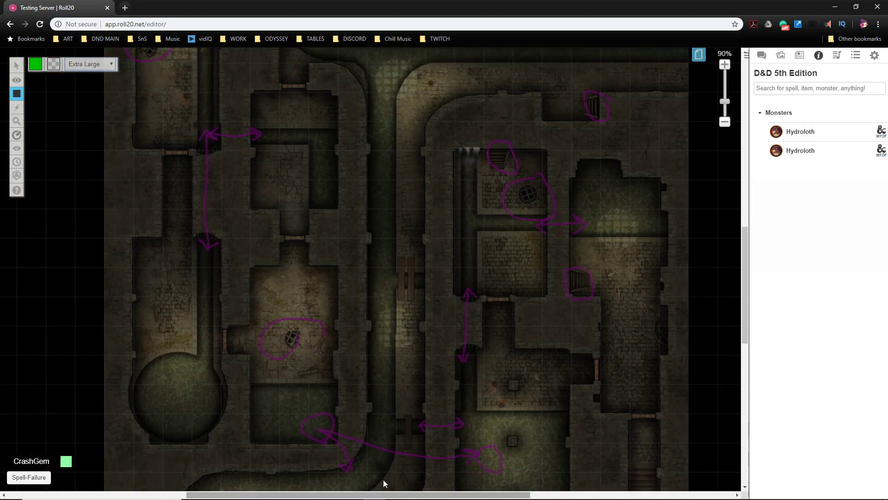
{"action": "scroll", "coordinate": [362, 319], "scroll_direction": "up", "scroll_amount": 3}
{"action": "scroll", "coordinate": [354, 305], "scroll_direction": "down", "scroll_amount": 3}
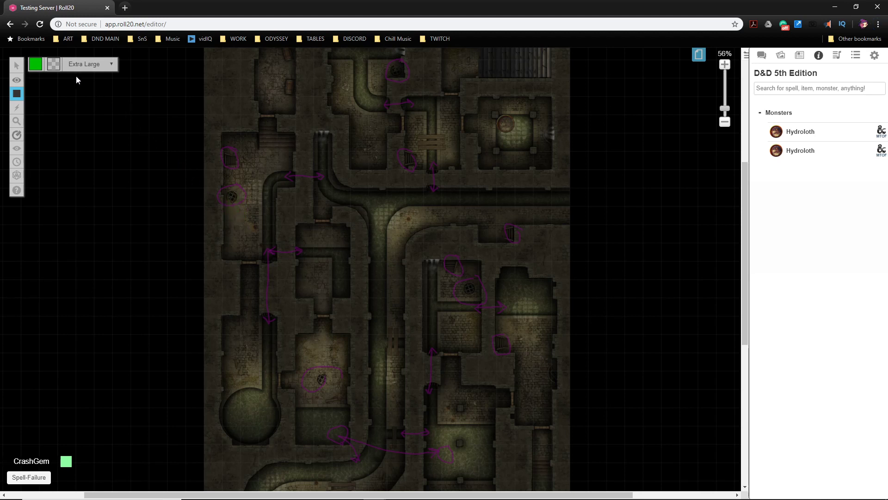
Draw green freehand lines linking the western room's floor grate to the south-central grate and on to the eastern room's grate
{"action": "mouse_move", "coordinate": [17, 96]}
{"action": "left_click", "coordinate": [40, 104]}
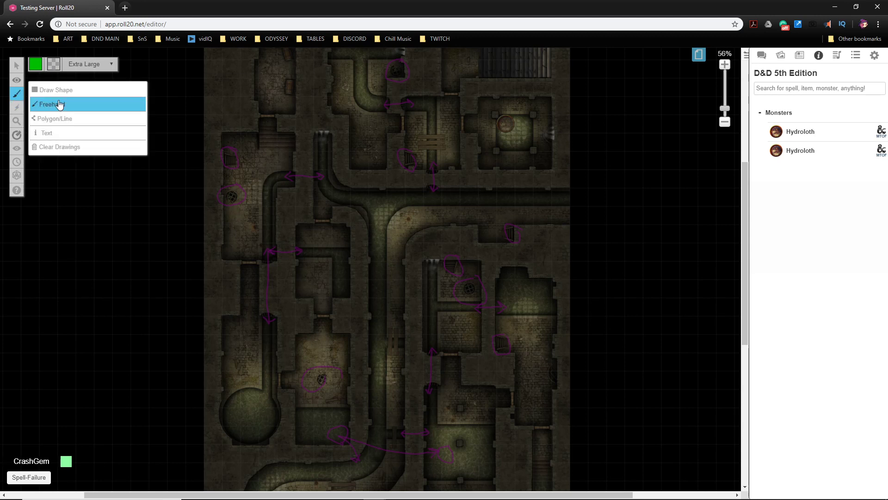
{"action": "left_click_drag", "start_coordinate": [231, 195], "coordinate": [271, 267]}
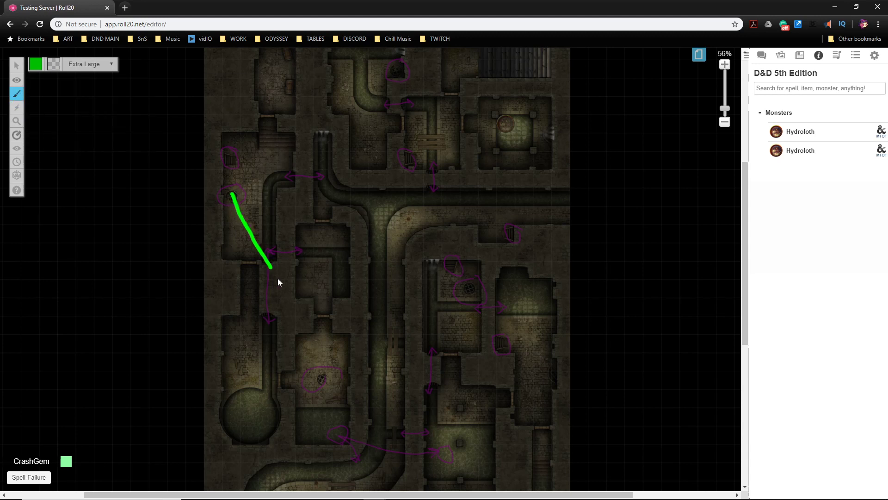
{"action": "left_click_drag", "start_coordinate": [321, 377], "coordinate": [427, 319]}
{"action": "left_click_drag", "start_coordinate": [466, 289], "coordinate": [465, 290]}
{"action": "scroll", "coordinate": [503, 284], "scroll_direction": "down", "scroll_amount": 3}
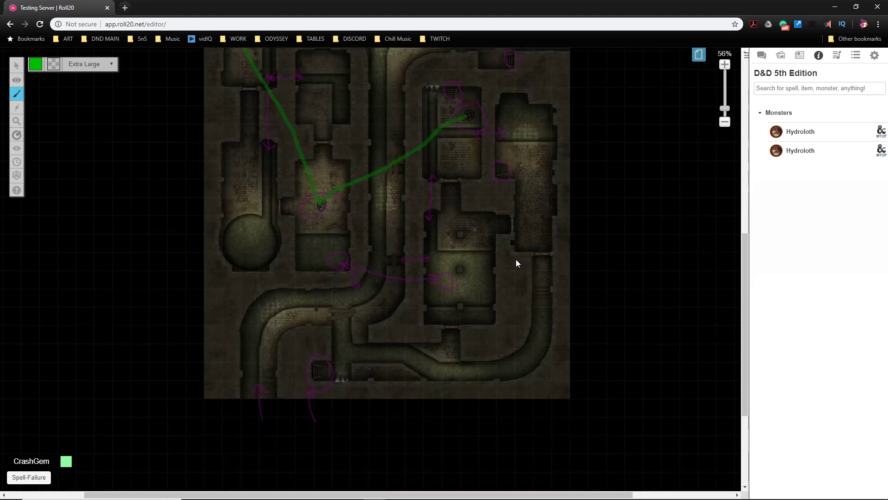
{"action": "scroll", "coordinate": [525, 252], "scroll_direction": "up", "scroll_amount": 3}
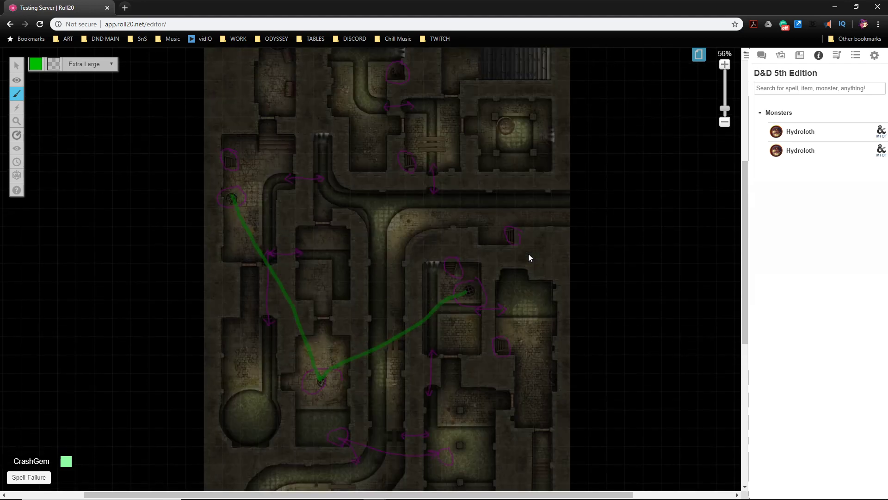
Draw green freehand lines linking the eastern room's grate to the northern grate and on to the western room's grate
{"action": "scroll", "coordinate": [531, 259], "scroll_direction": "up", "scroll_amount": 1}
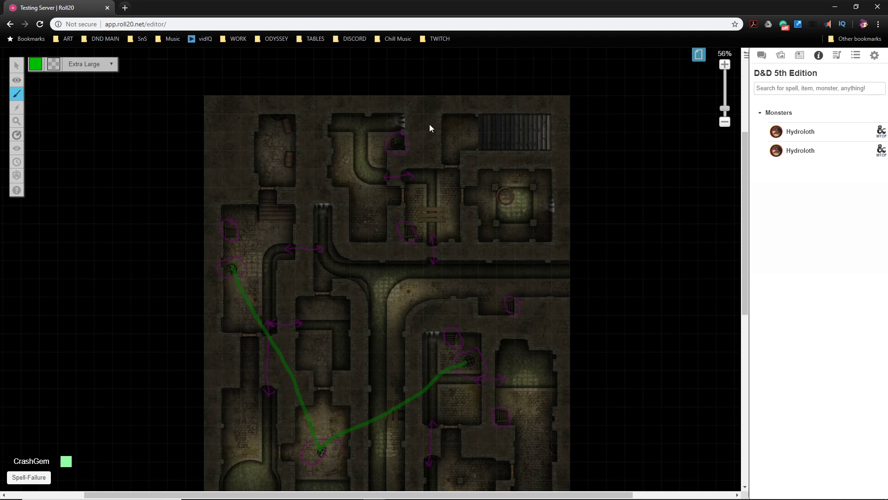
{"action": "mouse_move", "coordinate": [468, 359]}
{"action": "left_mouse_down"}
{"action": "mouse_move", "coordinate": [432, 193]}
{"action": "mouse_move", "coordinate": [397, 144]}
{"action": "left_mouse_up"}
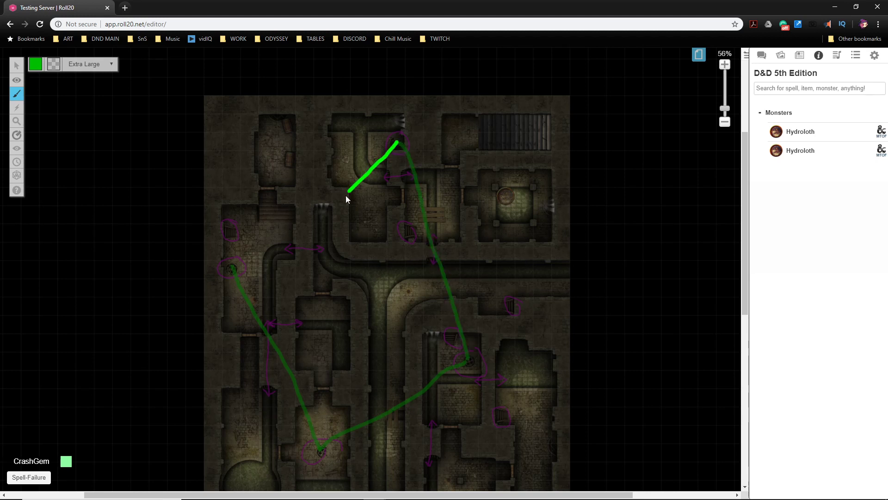
{"action": "left_click_drag", "start_coordinate": [258, 264], "coordinate": [234, 269]}
Draw green freehand lines from the northern grate to the northeastern pillared room and from the south-central grate to the southwestern round pool
{"action": "scroll", "coordinate": [376, 264], "scroll_direction": "down", "scroll_amount": 2}
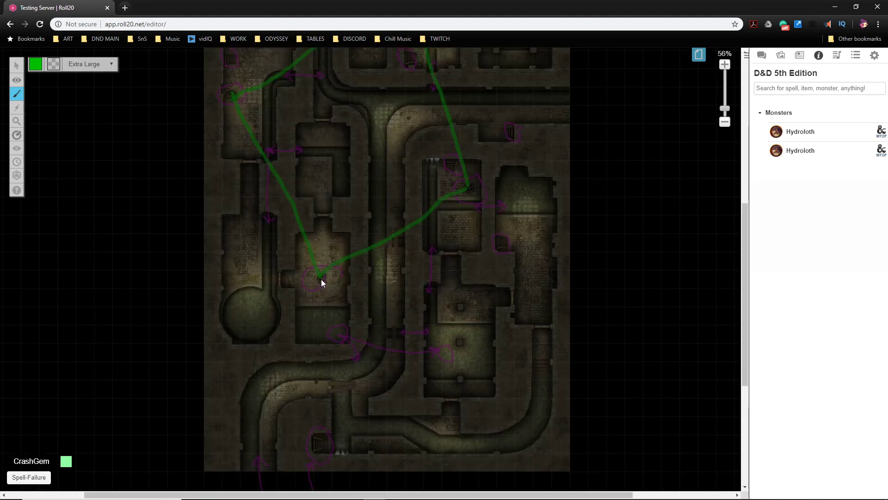
{"action": "scroll", "coordinate": [340, 284], "scroll_direction": "up", "scroll_amount": 2}
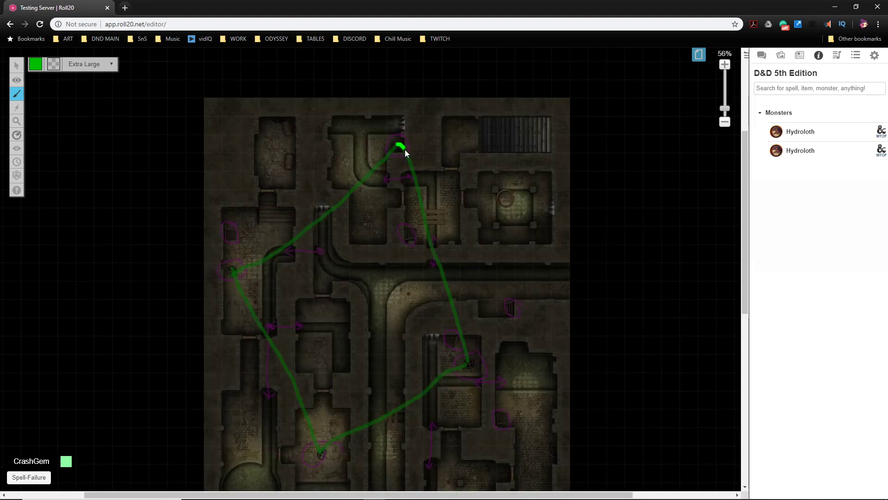
{"action": "left_click_drag", "start_coordinate": [505, 195], "coordinate": [517, 206]}
{"action": "scroll", "coordinate": [359, 293], "scroll_direction": "down", "scroll_amount": 3}
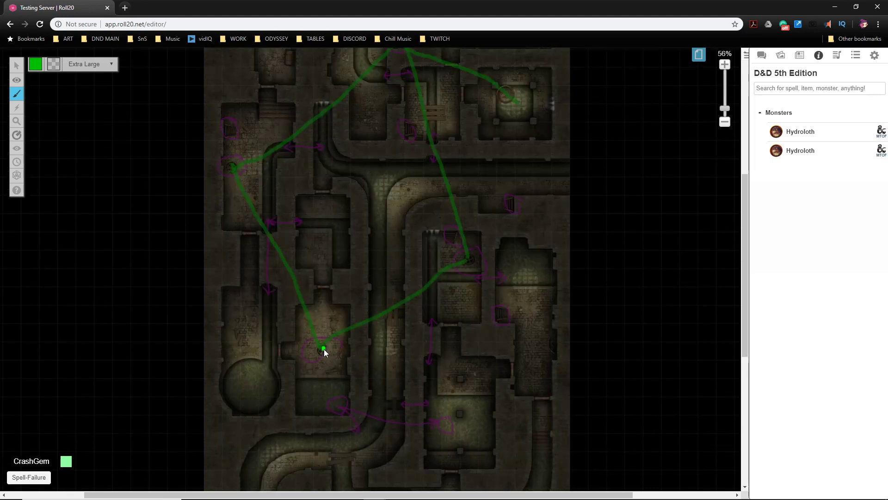
{"action": "mouse_move", "coordinate": [324, 349]}
{"action": "left_mouse_down"}
{"action": "mouse_move", "coordinate": [277, 387]}
{"action": "mouse_move", "coordinate": [249, 395]}
{"action": "left_mouse_up"}
Review the linked grates across the sewer map and switch to the Objects & Tokens layer
{"action": "scroll", "coordinate": [504, 288], "scroll_direction": "down", "scroll_amount": 6}
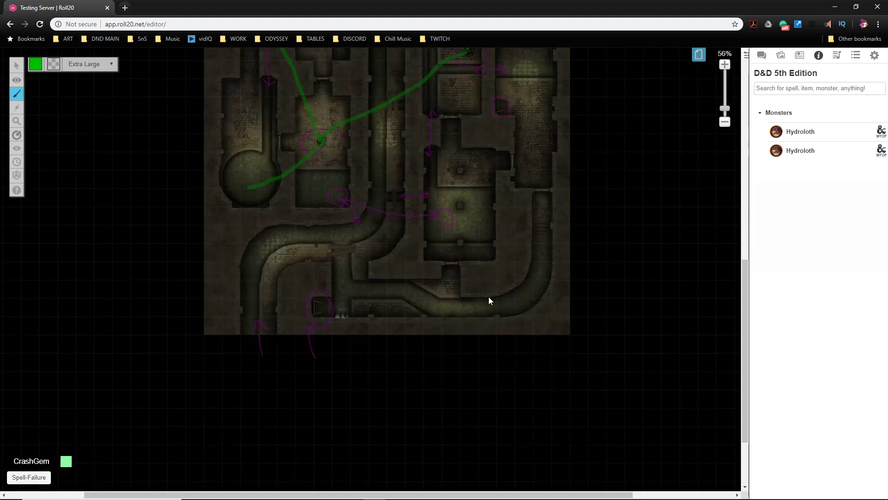
{"action": "scroll", "coordinate": [489, 297], "scroll_direction": "up", "scroll_amount": 7}
{"action": "scroll", "coordinate": [481, 303], "scroll_direction": "up", "scroll_amount": 1}
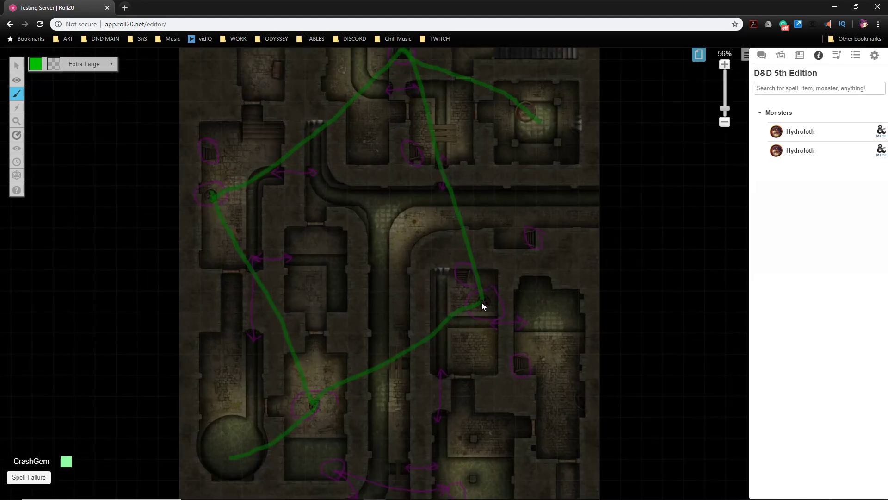
{"action": "scroll", "coordinate": [482, 302], "scroll_direction": "up", "scroll_amount": 4}
{"action": "scroll", "coordinate": [537, 313], "scroll_direction": "down", "scroll_amount": 5}
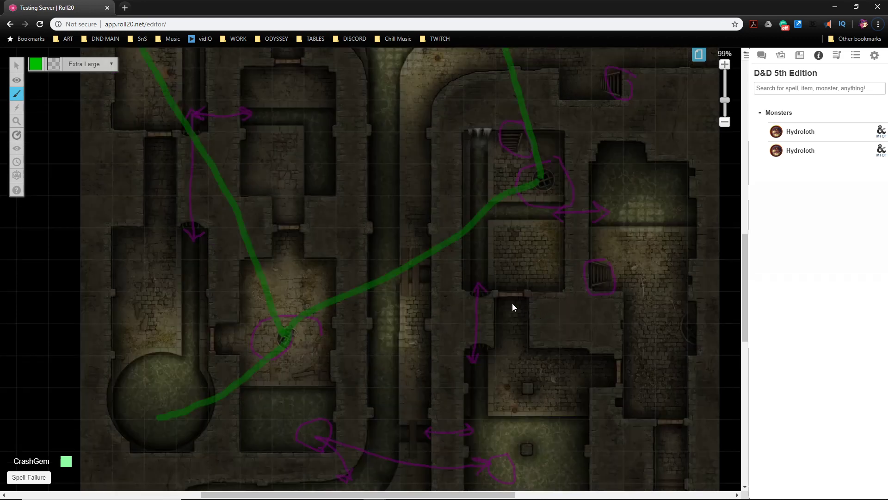
{"action": "scroll", "coordinate": [515, 303], "scroll_direction": "up", "scroll_amount": 5}
{"action": "mouse_move", "coordinate": [17, 80]}
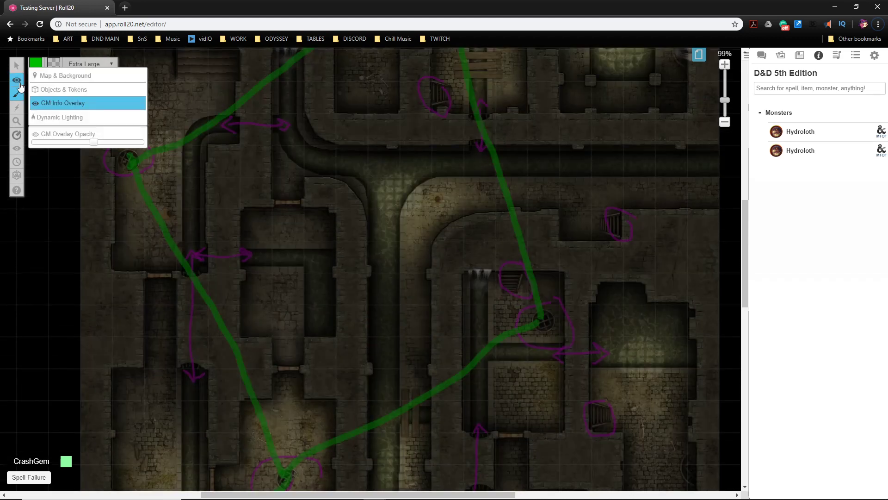
{"action": "left_click", "coordinate": [50, 88]}
{"action": "scroll", "coordinate": [366, 250], "scroll_direction": "down", "scroll_amount": 6}
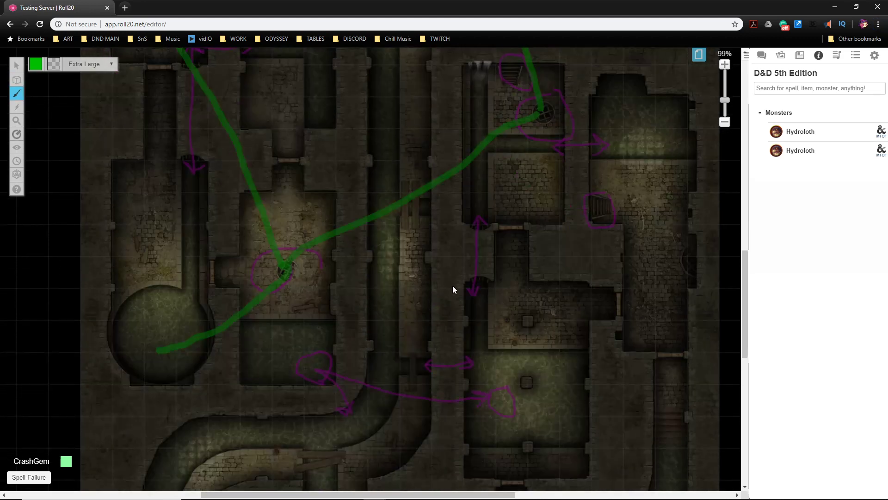
{"action": "scroll", "coordinate": [456, 323], "scroll_direction": "down", "scroll_amount": 3}
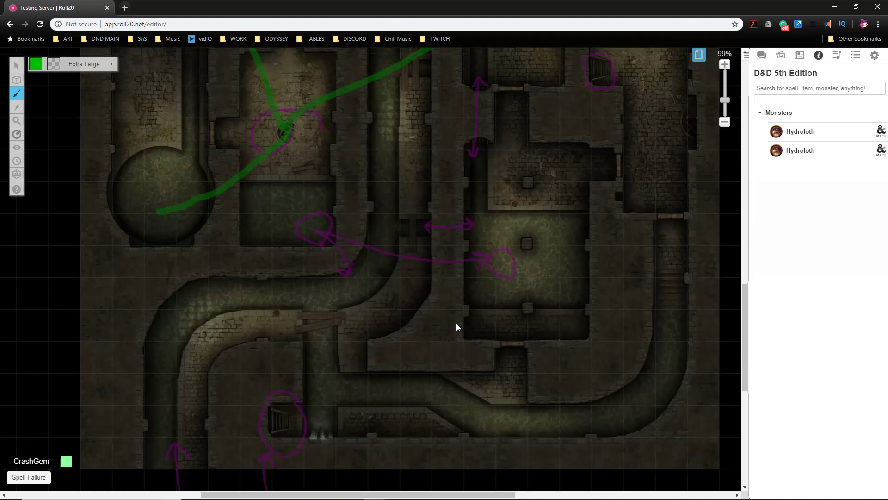
{"action": "scroll", "coordinate": [456, 323], "scroll_direction": "up", "scroll_amount": 6}
{"action": "scroll", "coordinate": [418, 315], "scroll_direction": "down", "scroll_amount": 2}
{"action": "left_click_drag", "start_coordinate": [132, 352], "coordinate": [152, 300]}
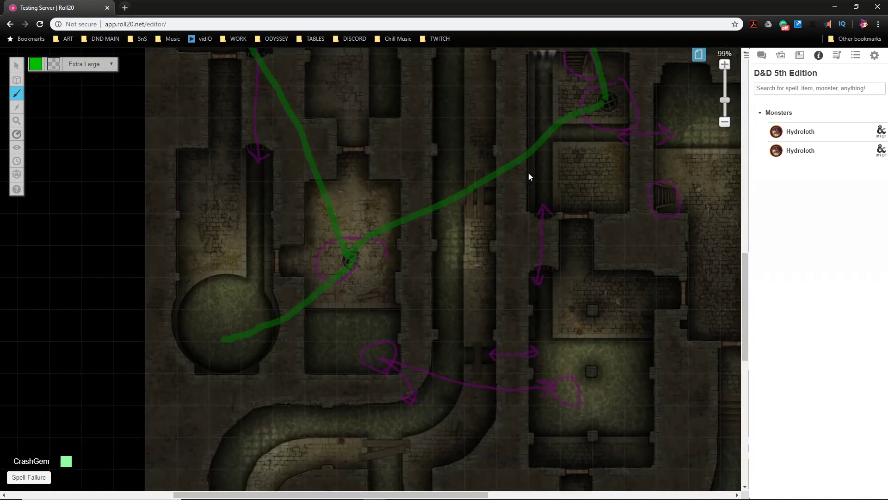
Open the Transmogrifier and choose Storm King's Thunder - Fridays as the game to copy from
{"action": "left_click", "coordinate": [874, 56]}
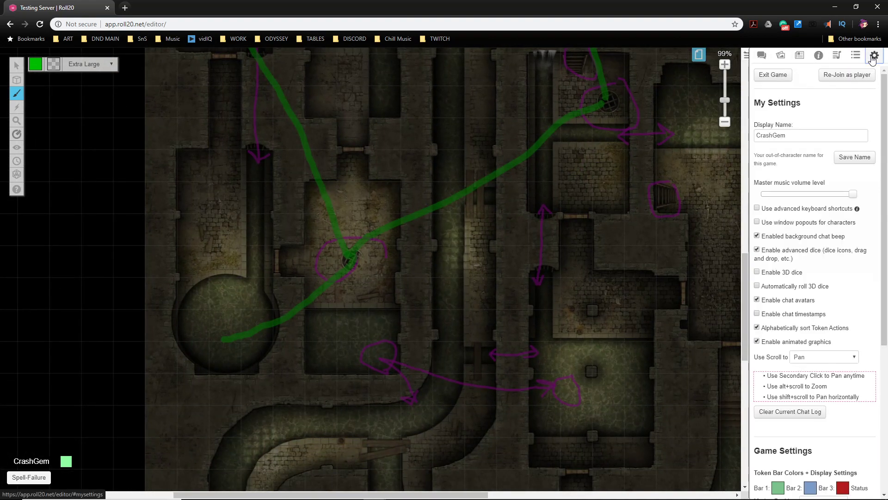
{"action": "scroll", "coordinate": [811, 207], "scroll_direction": "down", "scroll_amount": 5}
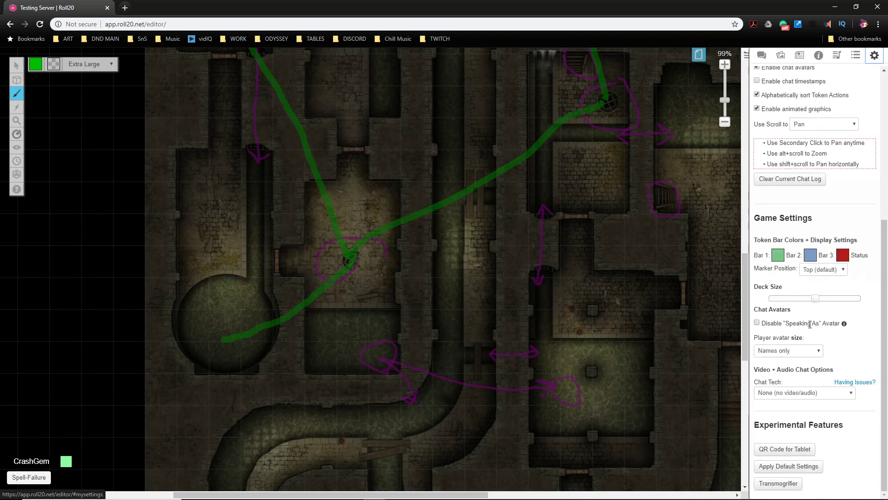
{"action": "left_click", "coordinate": [779, 483]}
{"action": "left_click", "coordinate": [348, 137]}
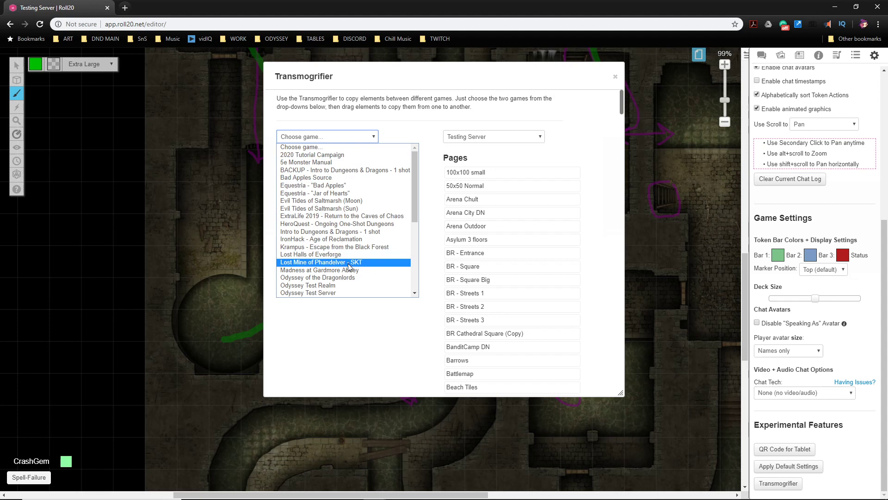
{"action": "scroll", "coordinate": [351, 266], "scroll_direction": "down", "scroll_amount": 5}
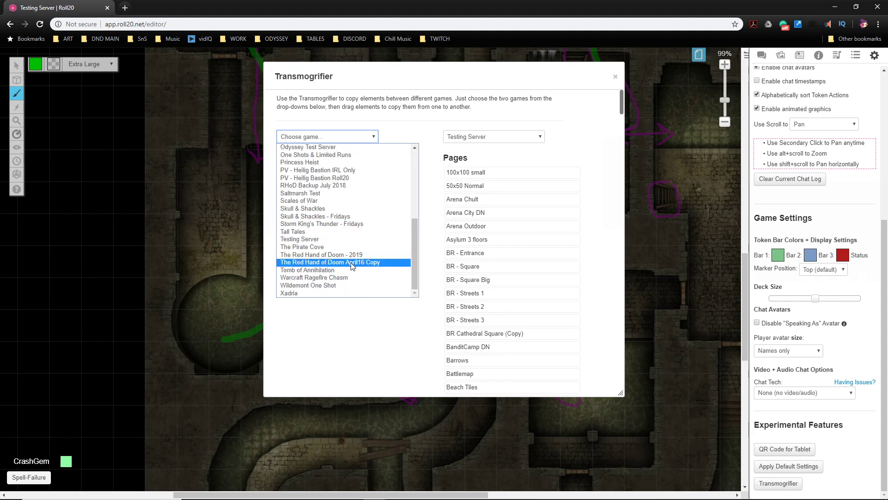
{"action": "left_click", "coordinate": [326, 227]}
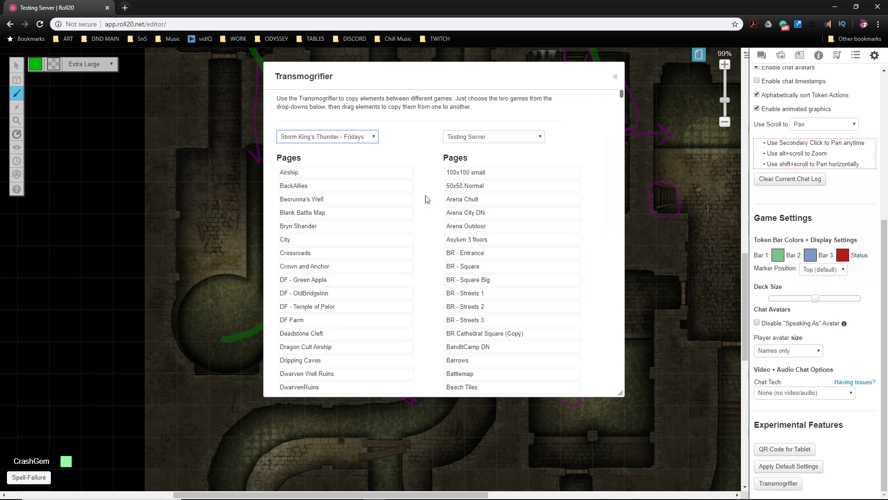
Search the Transmogrifier lists for "ot" and step through the matches to the Otyugh character
{"action": "key", "text": "ctrl+f"}
{"action": "type", "text": "ot"}
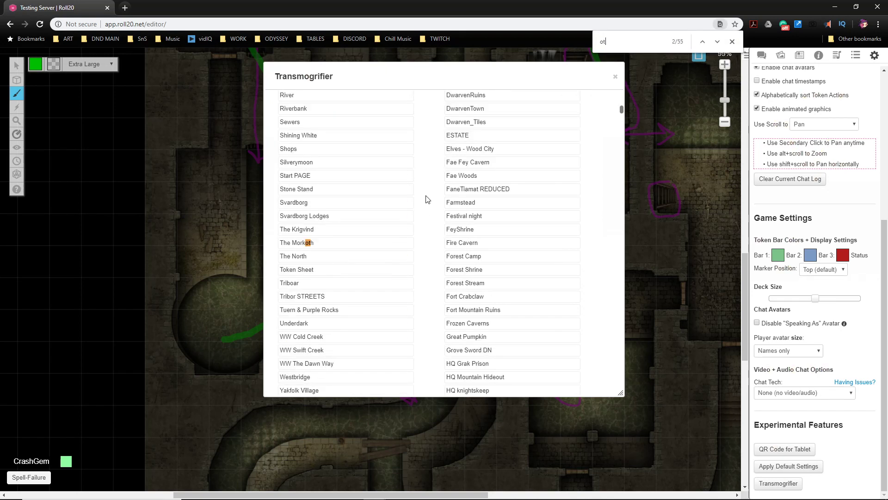
{"action": "key", "text": "Return"}
{"action": "key", "text": "Return"}
{"action": "key", "text": "Return"}
{"action": "key", "text": "Return"}
{"action": "key", "text": "Return"}
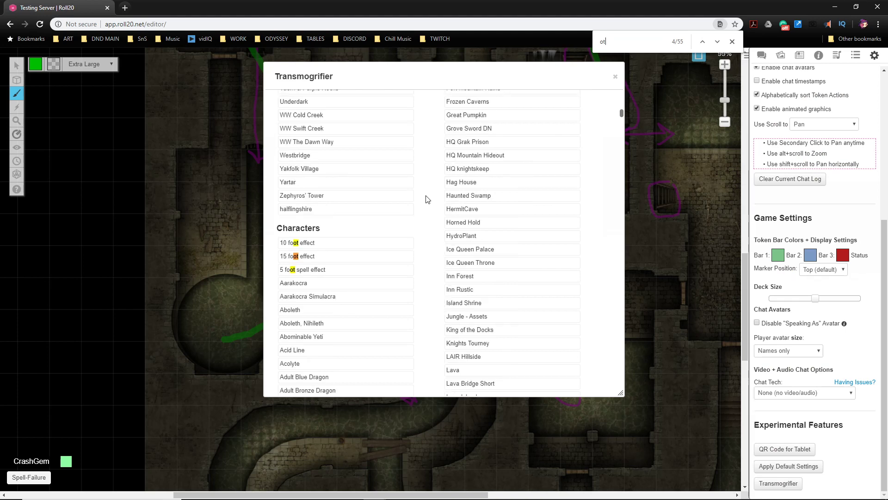
{"action": "key", "text": "Return"}
{"action": "key", "text": "Return"}
{"action": "key", "text": "Return"}
{"action": "key", "text": "Return"}
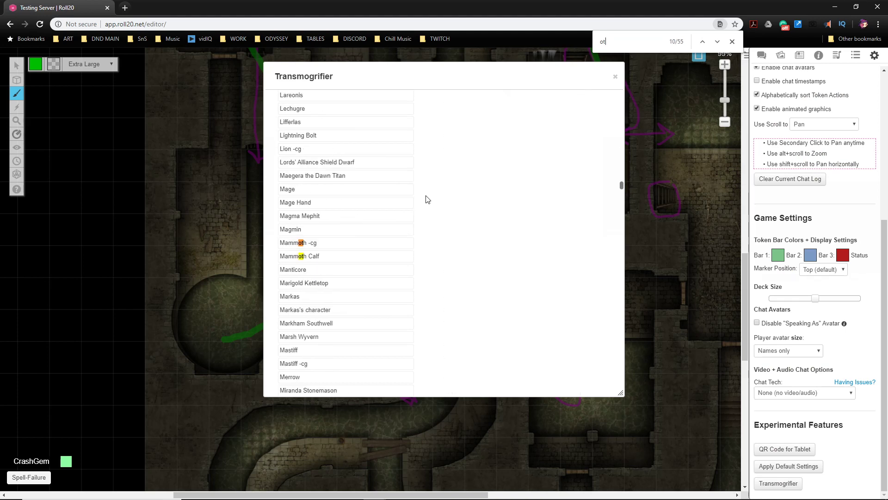
{"action": "key", "text": "Return"}
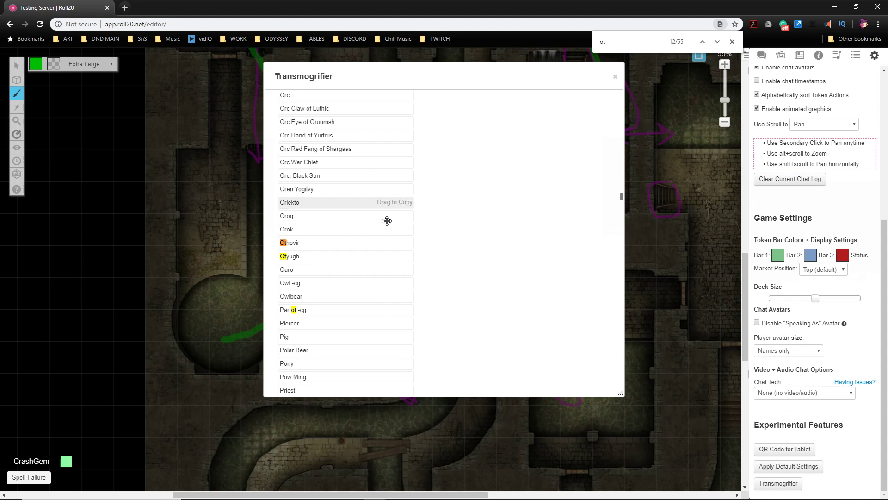
Copy the Otyugh character into Testing Server, then close the Transmogrifier and the page search
{"action": "left_click_drag", "start_coordinate": [294, 259], "coordinate": [477, 227]}
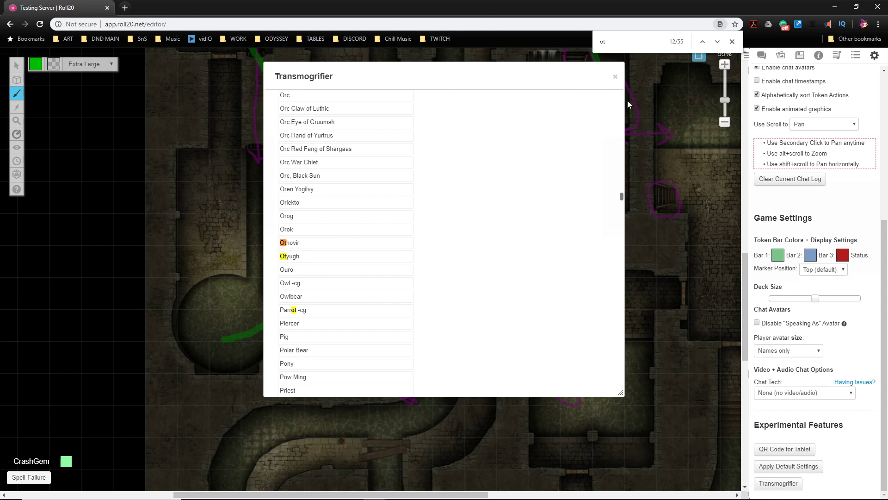
{"action": "left_click", "coordinate": [617, 78]}
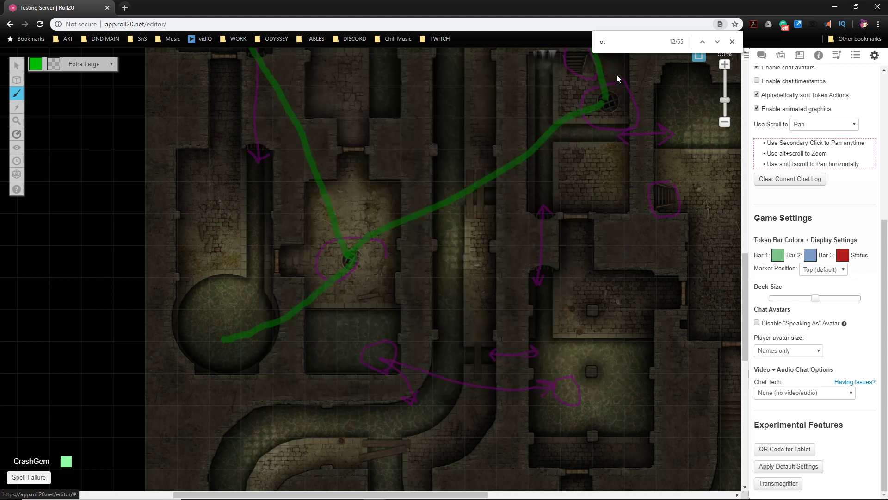
{"action": "left_click", "coordinate": [732, 42]}
Filter the journal for "oty" and place the Otyugh token just above the southwestern round pool
{"action": "scroll", "coordinate": [493, 199], "scroll_direction": "up", "scroll_amount": 3}
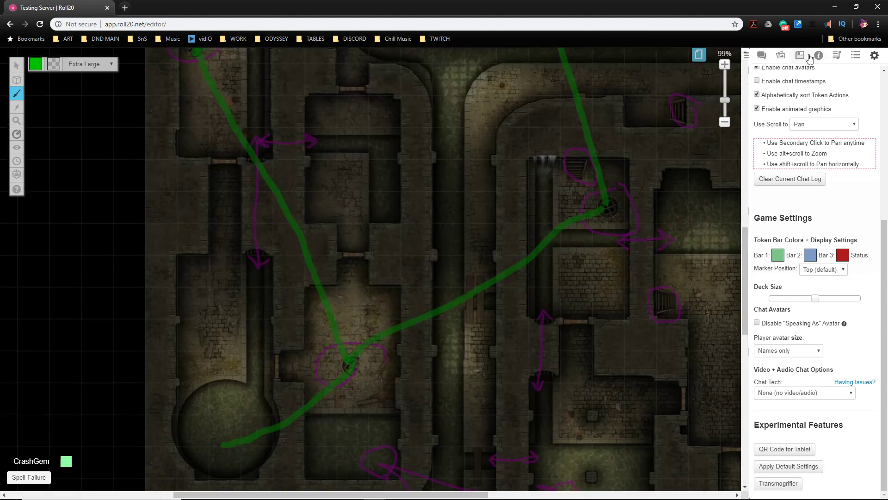
{"action": "left_click", "coordinate": [800, 56]}
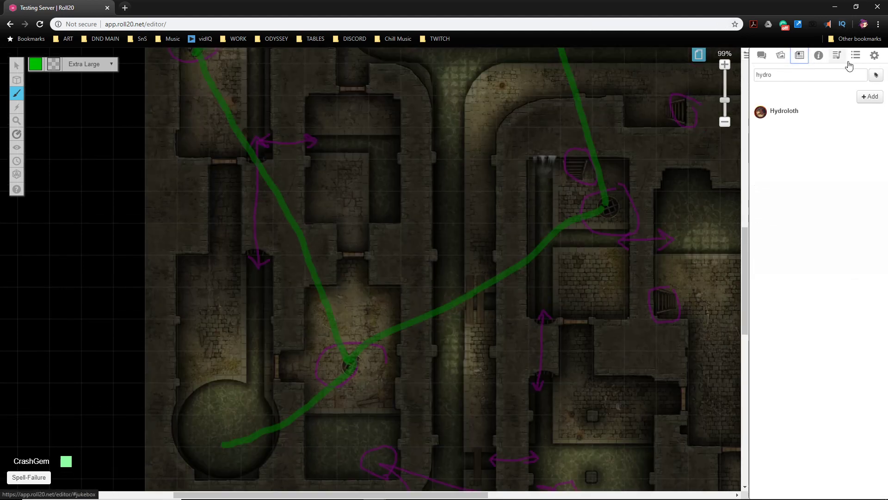
{"action": "left_click_drag", "start_coordinate": [801, 72], "coordinate": [752, 80]}
{"action": "type", "text": "oty"}
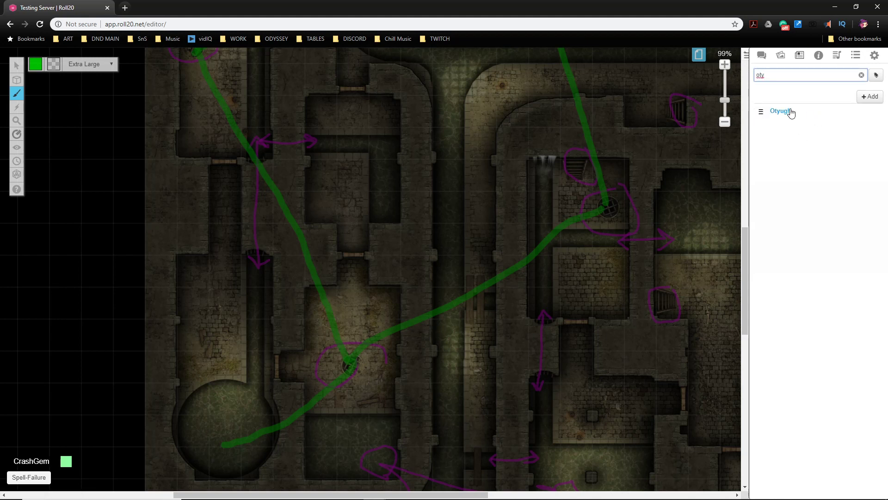
{"action": "mouse_move", "coordinate": [787, 113]}
{"action": "left_mouse_down"}
{"action": "mouse_move", "coordinate": [221, 395]}
{"action": "mouse_move", "coordinate": [232, 387]}
{"action": "left_mouse_up"}
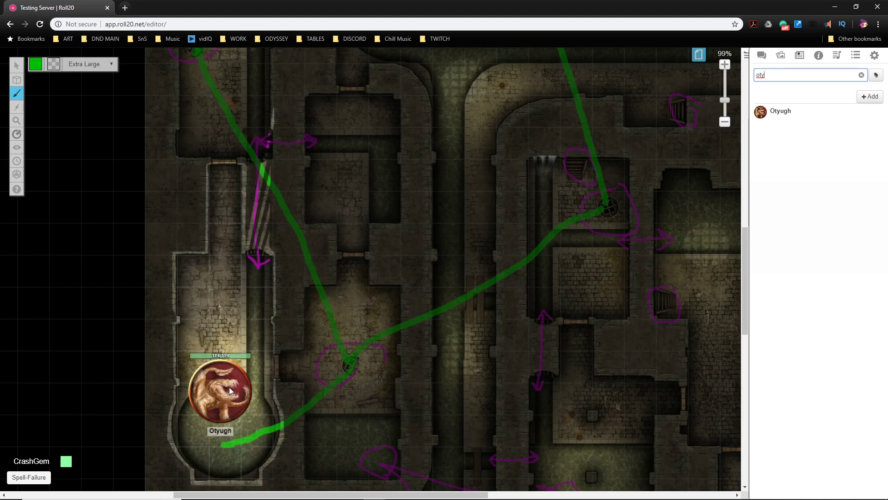
Delete the Otyugh token from the southwestern room
{"action": "left_click", "coordinate": [812, 56]}
{"action": "left_click", "coordinate": [800, 56]}
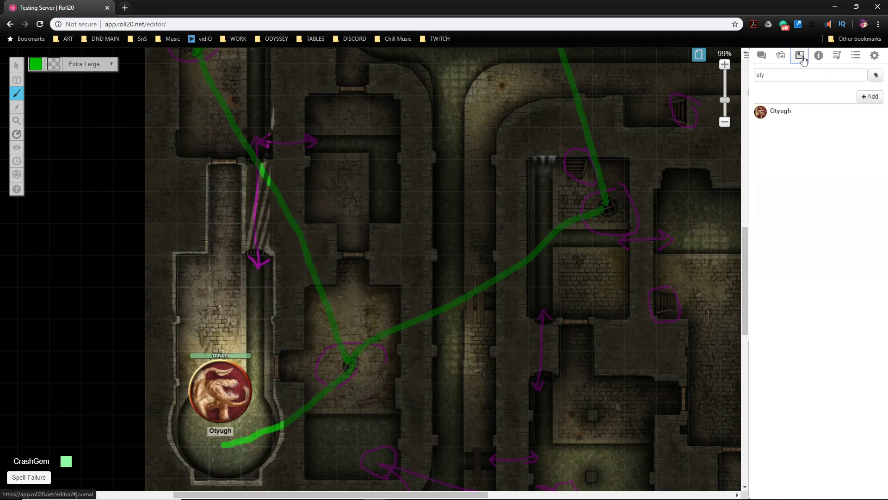
{"action": "left_click", "coordinate": [789, 74]}
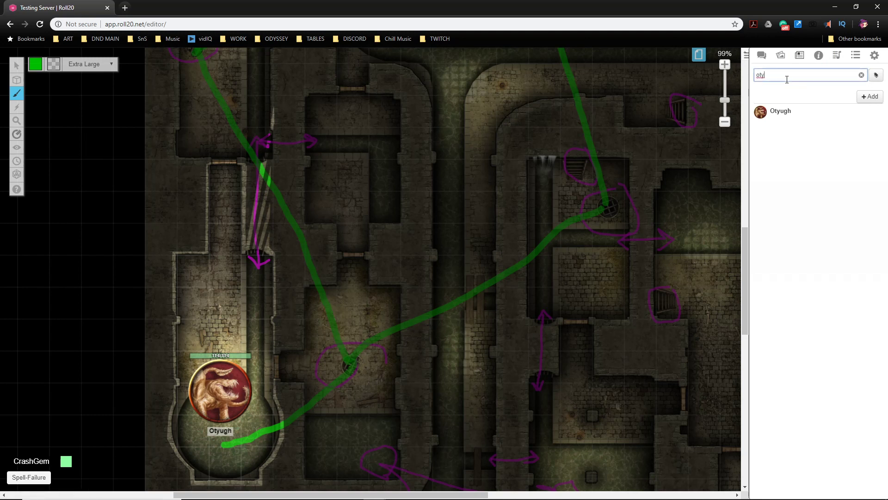
{"action": "left_click", "coordinate": [211, 394]}
{"action": "mouse_move", "coordinate": [17, 65]}
{"action": "left_click", "coordinate": [55, 57]}
{"action": "left_click", "coordinate": [235, 381]}
{"action": "key", "text": "Delete"}
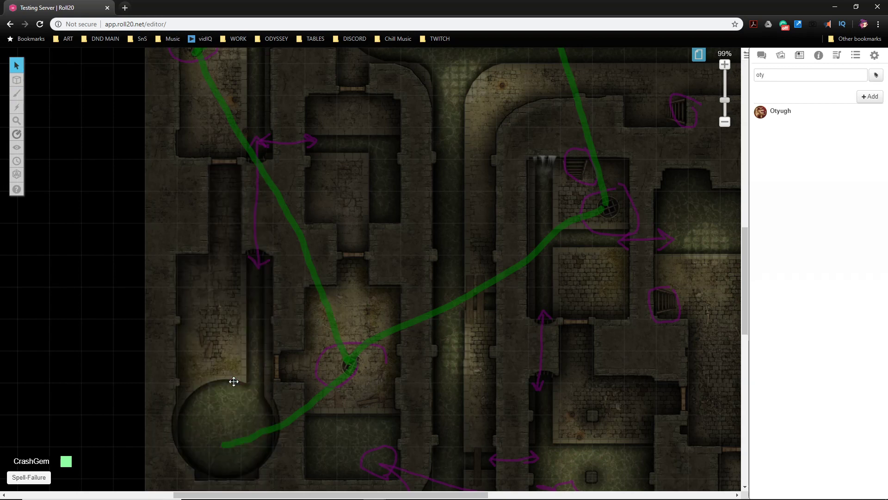
Search the art library for "oty" and place the second otyugh.jpg in the empty area west of the map
{"action": "left_click", "coordinate": [781, 55]}
{"action": "left_click", "coordinate": [765, 95]}
{"action": "left_click_drag", "start_coordinate": [765, 95], "coordinate": [746, 97]}
{"action": "left_click", "coordinate": [781, 56]}
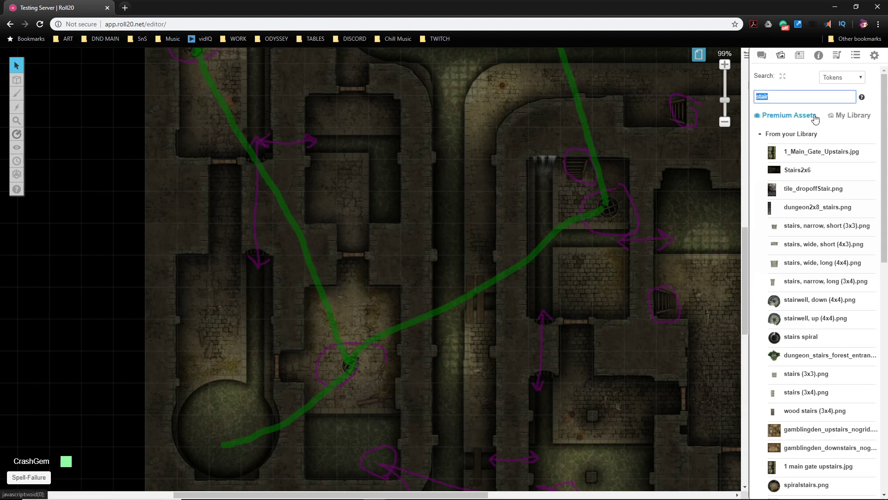
{"action": "type", "text": "oty"}
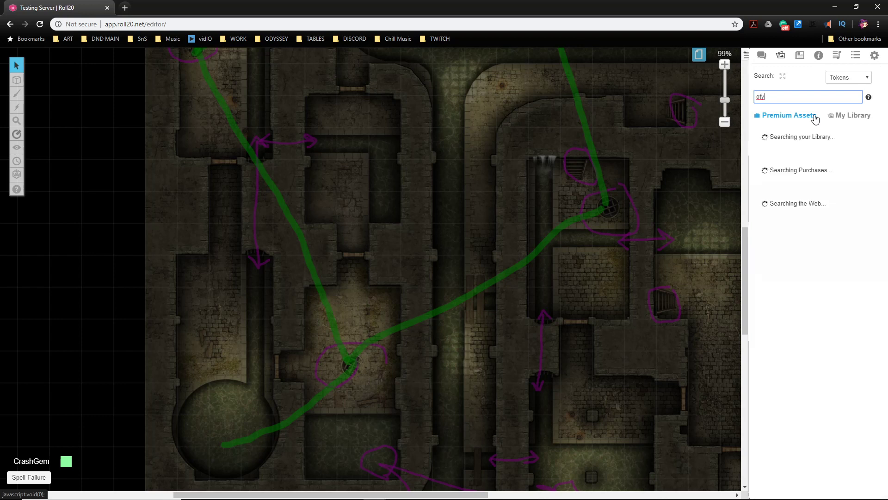
{"action": "mouse_move", "coordinate": [793, 173]}
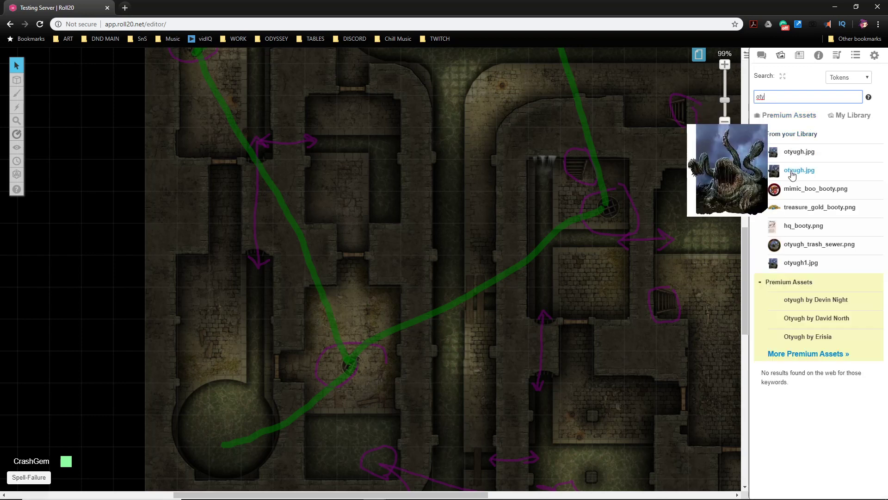
{"action": "left_click_drag", "start_coordinate": [797, 172], "coordinate": [78, 303]}
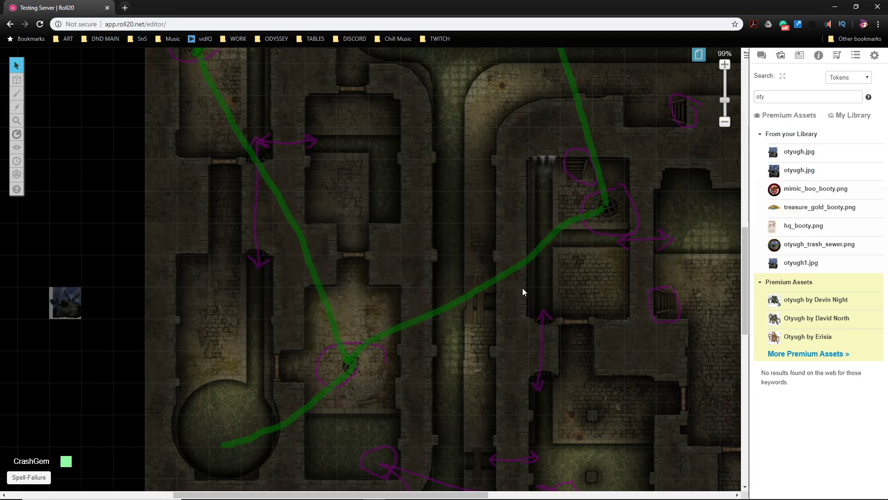
Place otyugh_trash_sewer.png in the southwestern room above the round pool and show the token enlarged
{"action": "left_click_drag", "start_coordinate": [795, 244], "coordinate": [244, 342]}
{"action": "left_click", "coordinate": [256, 340]}
{"action": "key", "text": "shift+z"}
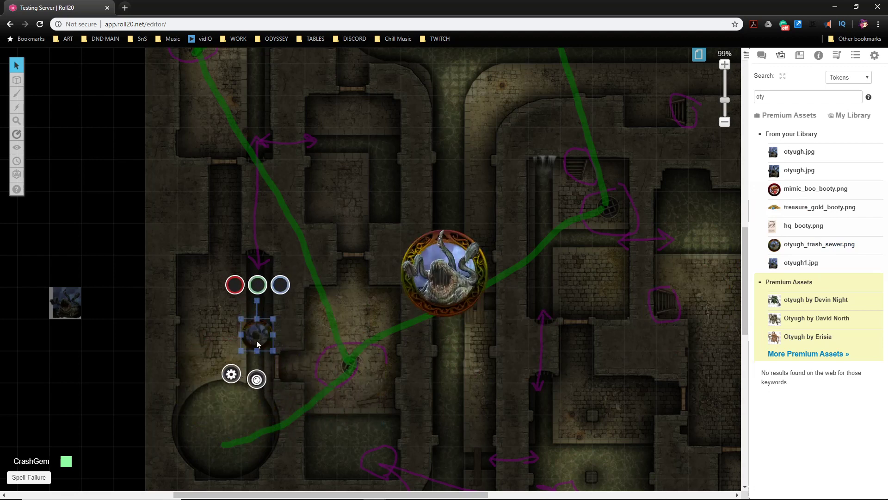
Move the otyugh token into the southwestern round pool and enlarge it to two by two grid squares
{"action": "left_click", "coordinate": [279, 360]}
{"action": "left_click_drag", "start_coordinate": [257, 336], "coordinate": [178, 446]}
{"action": "left_click_drag", "start_coordinate": [230, 418], "coordinate": [238, 417]}
Make the enlarged token in the round pool represent the Otyugh character and turn off its nameplate
{"action": "double_click", "coordinate": [238, 417]}
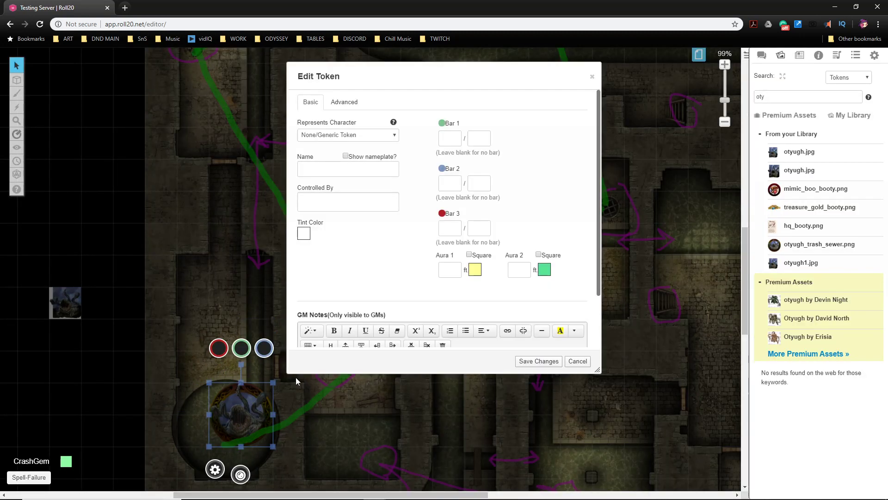
{"action": "left_click", "coordinate": [337, 135]}
{"action": "type", "text": "oty"}
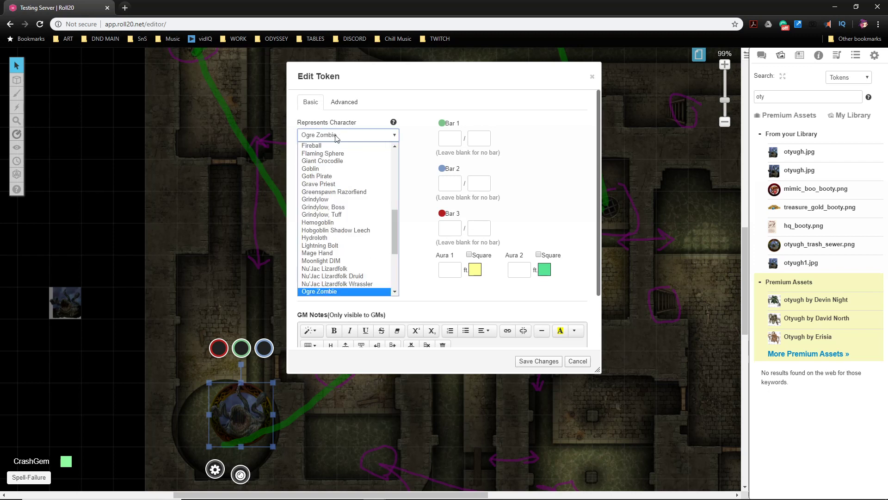
{"action": "key", "text": "Return"}
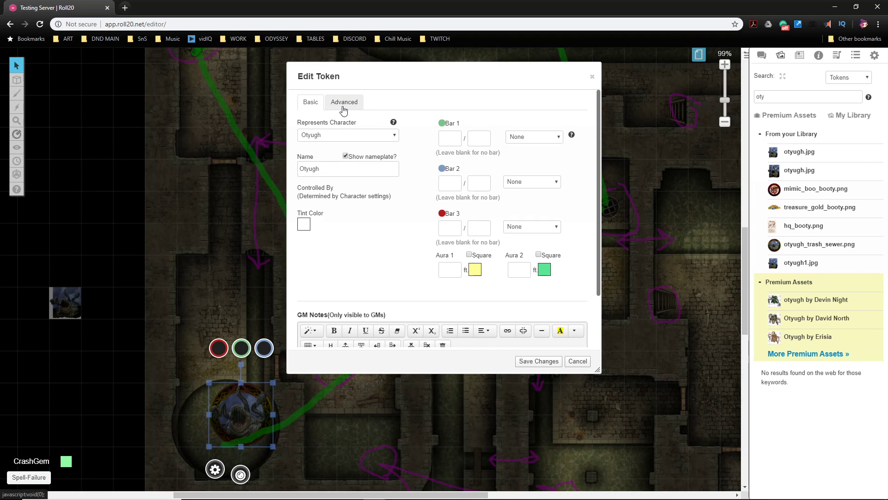
{"action": "left_click", "coordinate": [347, 157]}
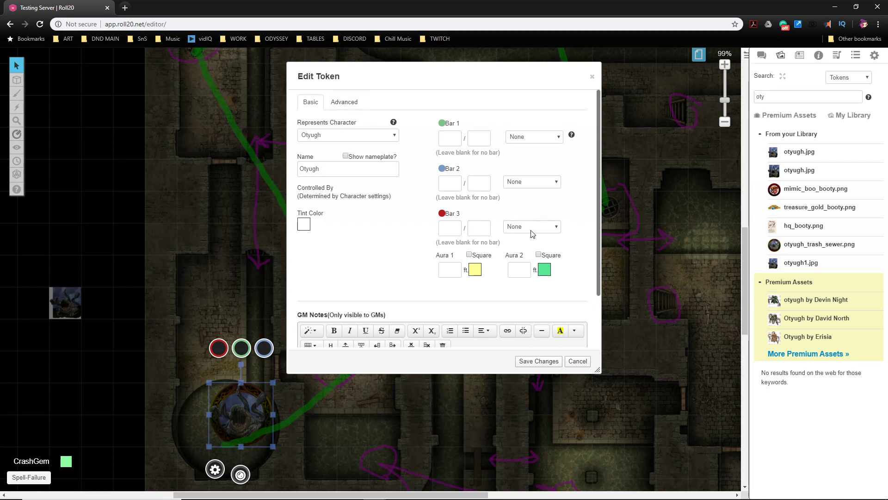
{"action": "left_click", "coordinate": [109, 327]}
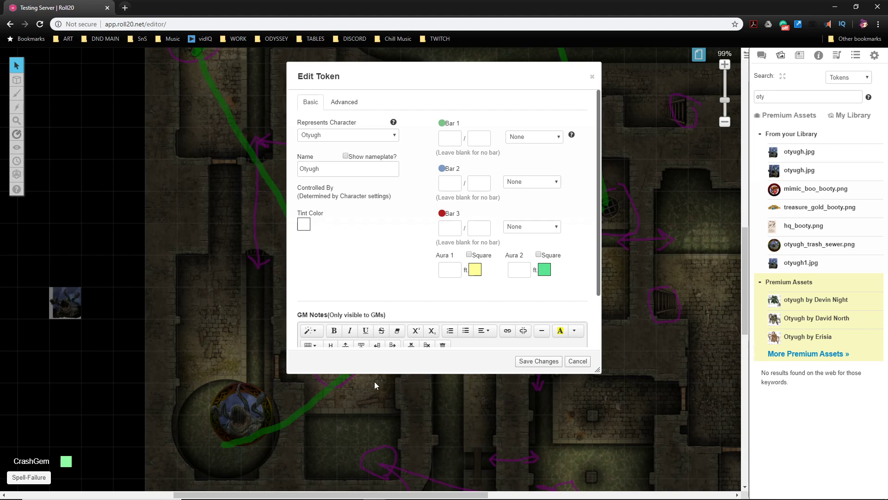
Link the Otyugh token's Bar 3 to the hp attribute
{"action": "left_click", "coordinate": [519, 228]}
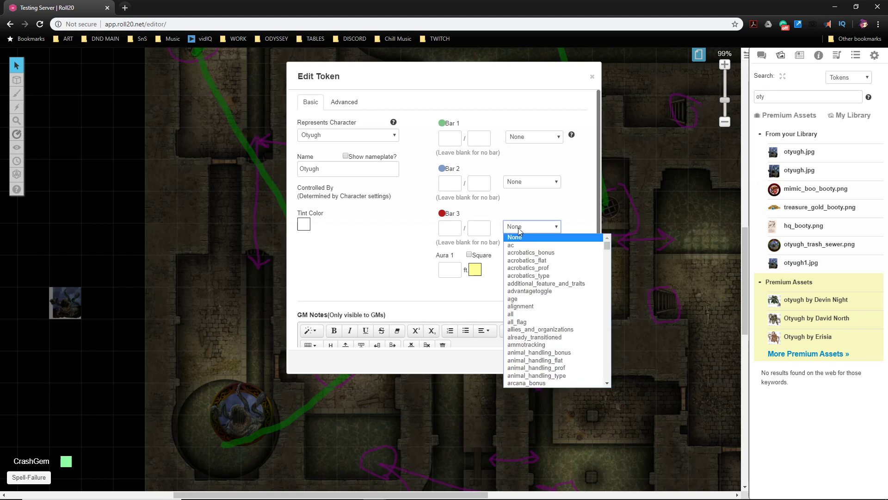
{"action": "type", "text": "hp"}
{"action": "key", "text": "Return"}
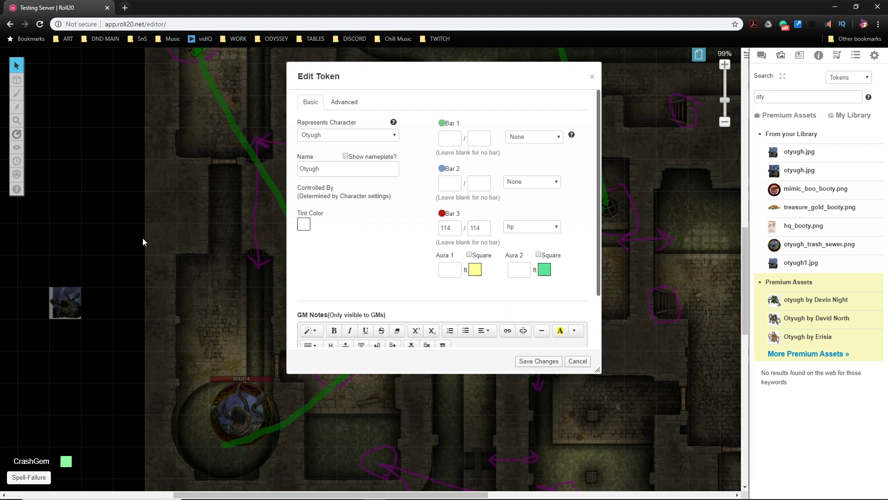
View the otyugh picture placed west of the map at enlarged size and close the view
{"action": "left_click", "coordinate": [74, 302]}
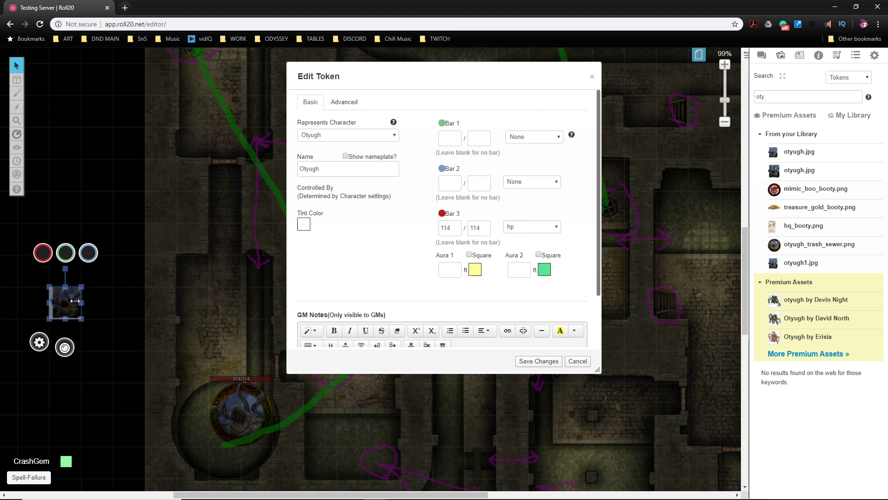
{"action": "key", "text": "shift+z"}
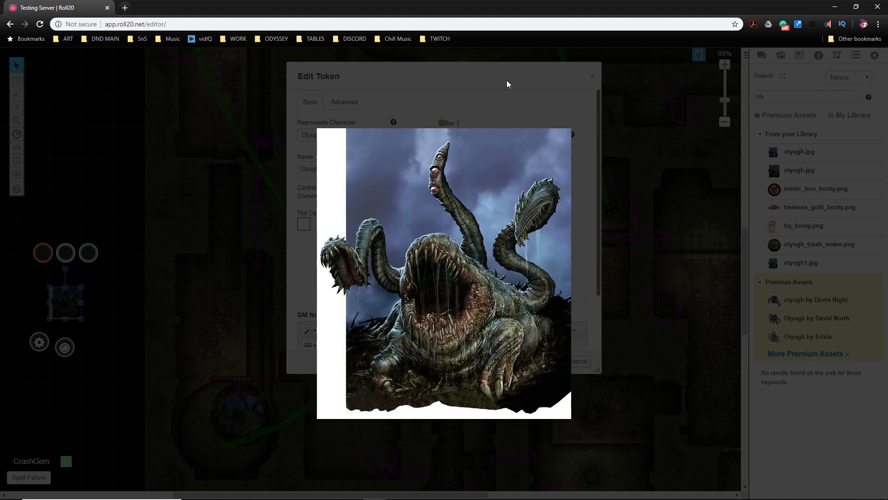
{"action": "left_click", "coordinate": [191, 305]}
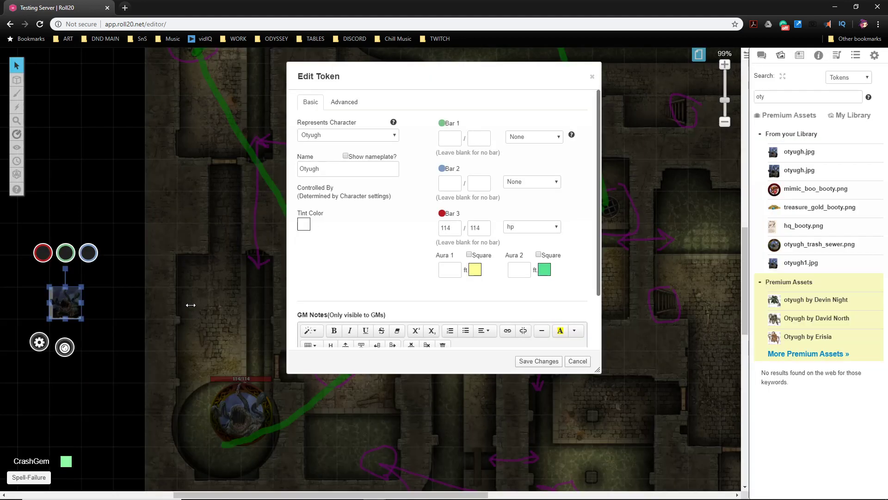
Set the Otyugh token's Bar 3 link to None and link Bar 2 to npc_ac
{"action": "left_click", "coordinate": [523, 230]}
{"action": "type", "text": "none"}
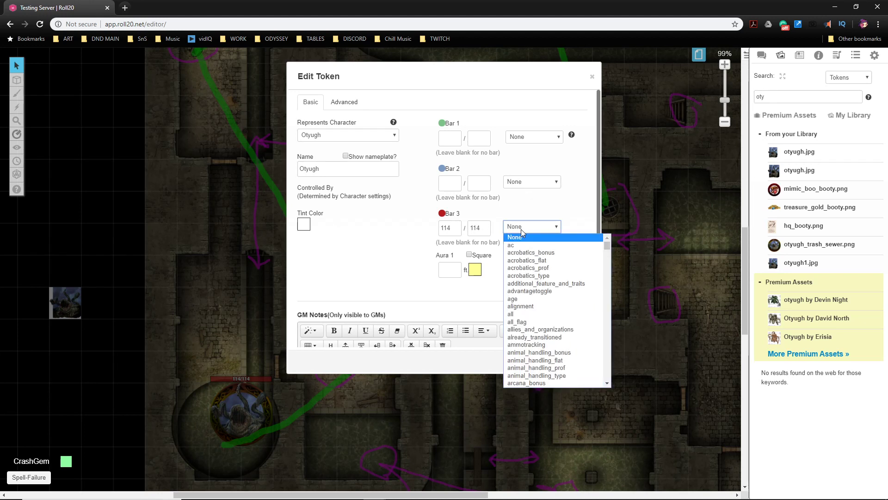
{"action": "key", "text": "Return"}
{"action": "left_click", "coordinate": [536, 183]}
{"action": "left_click", "coordinate": [536, 184]}
{"action": "type", "text": "npc_ac"}
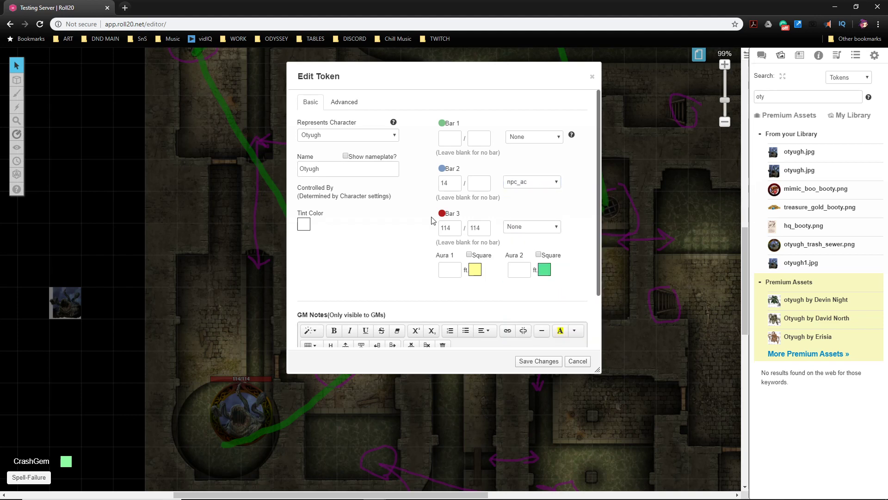
Give the Otyugh token a light radius of 120 ft with dim light starting at -5 ft, and save the changes
{"action": "left_click", "coordinate": [348, 102]}
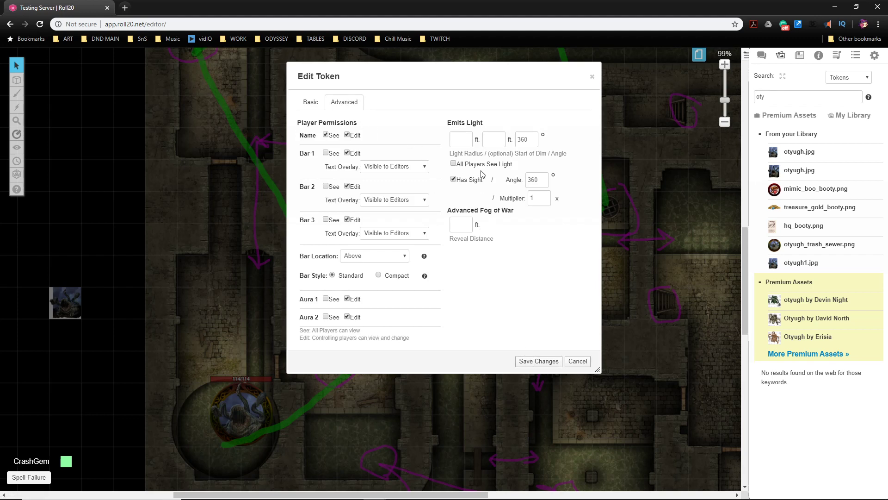
{"action": "left_click", "coordinate": [465, 140]}
{"action": "type", "text": "120"}
{"action": "key", "text": "Tab"}
{"action": "type", "text": "-5"}
{"action": "left_click", "coordinate": [549, 361]}
{"action": "left_click", "coordinate": [549, 361]}
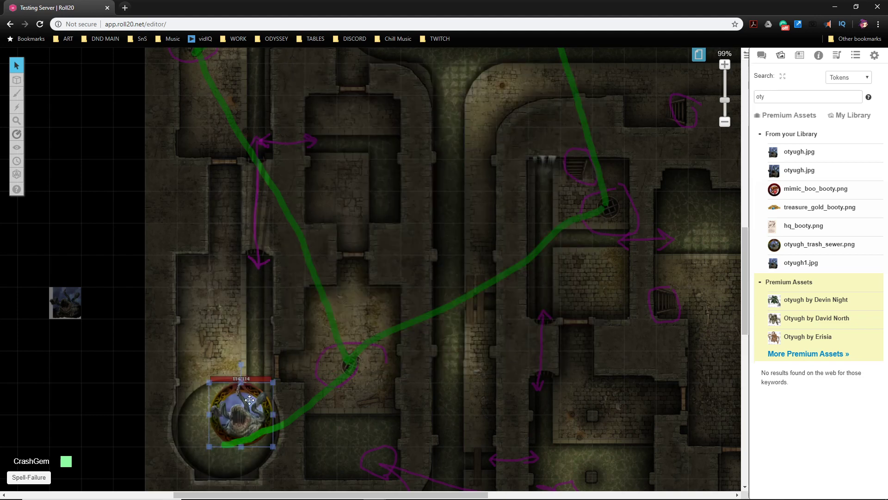
Shift the Otyugh token to the pool's west side, send it to the GM layer, and make the GM Info Overlay the active layer
{"action": "left_click", "coordinate": [231, 412]}
{"action": "right_click", "coordinate": [221, 418]}
{"action": "mouse_move", "coordinate": [231, 415]}
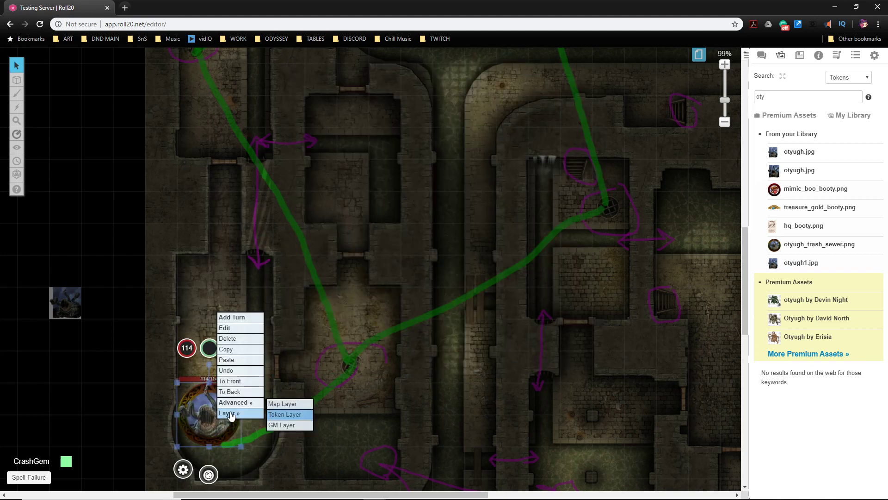
{"action": "left_click", "coordinate": [289, 424]}
{"action": "left_click_drag", "start_coordinate": [484, 404], "coordinate": [453, 375]}
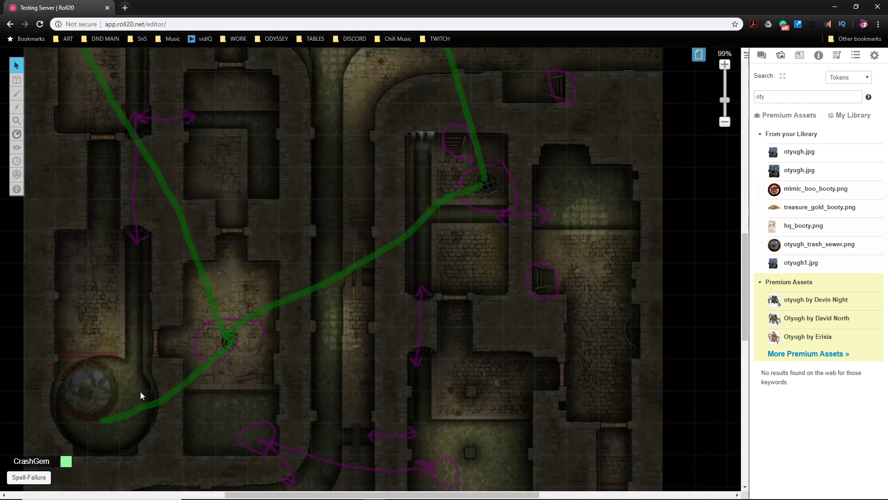
{"action": "left_click_drag", "start_coordinate": [146, 393], "coordinate": [213, 393]}
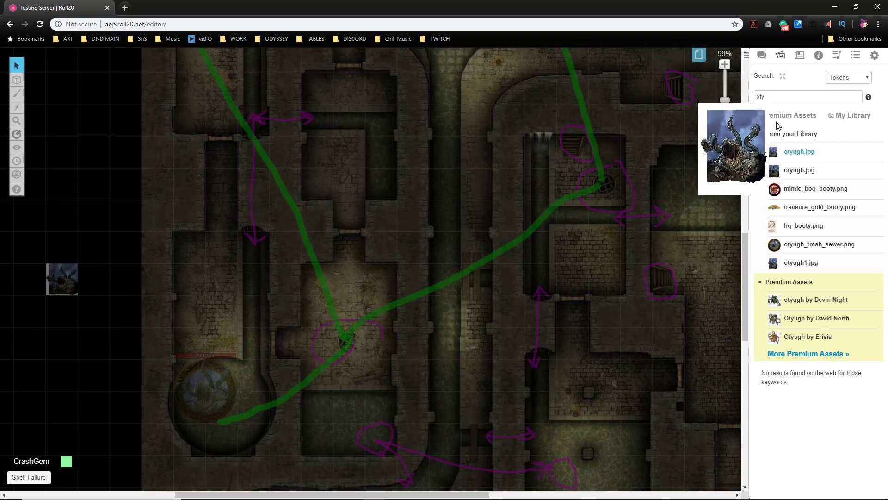
{"action": "mouse_move", "coordinate": [17, 80]}
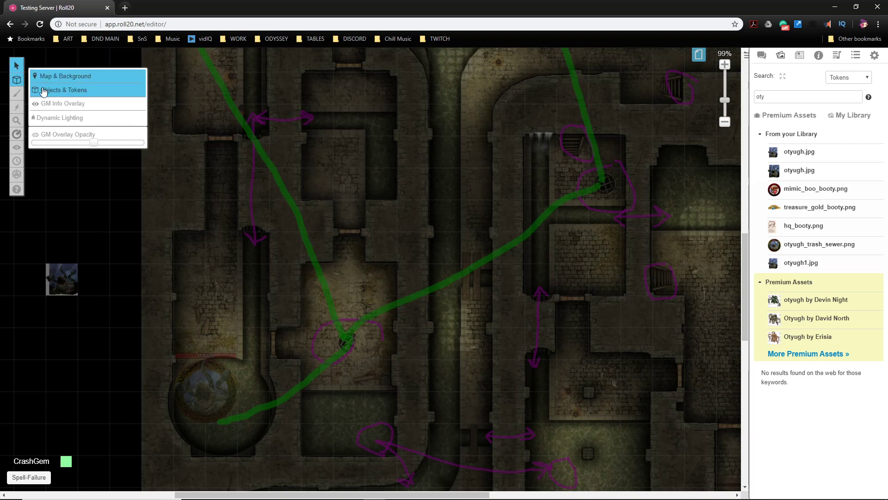
{"action": "left_click", "coordinate": [44, 108]}
Review the Otyugh's armor class, senses and actions on its character sheet and close the sheet
{"action": "left_click", "coordinate": [211, 394]}
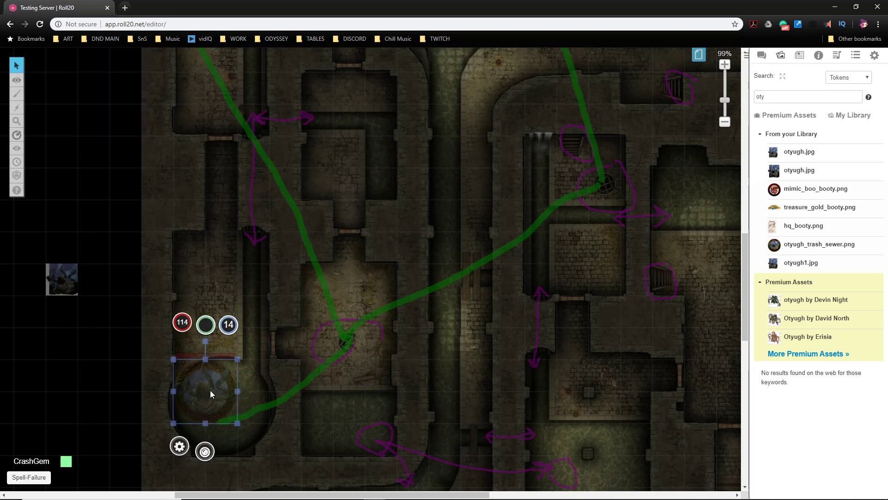
{"action": "double_click", "coordinate": [211, 393]}
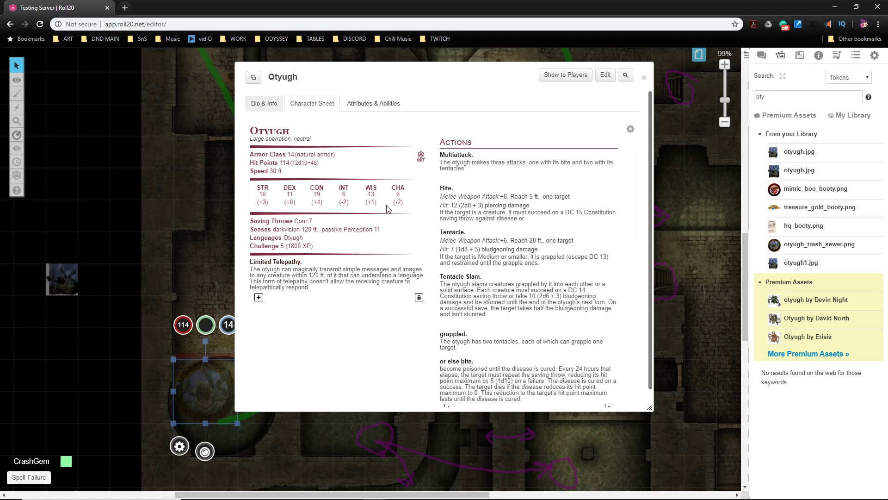
{"action": "left_click", "coordinate": [645, 78]}
{"action": "left_click", "coordinate": [273, 389]}
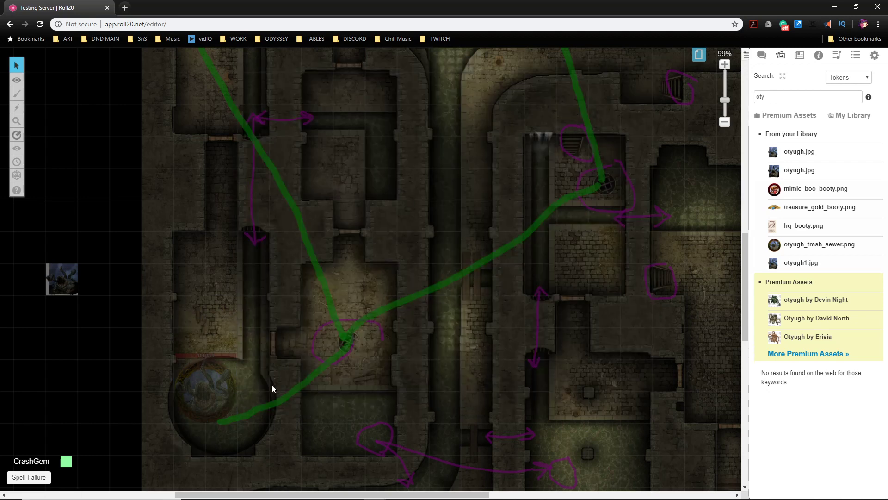
Move the Otyugh token east toward the middle of the round pool
{"action": "left_click", "coordinate": [210, 395]}
{"action": "left_click_drag", "start_coordinate": [208, 393], "coordinate": [228, 393]}
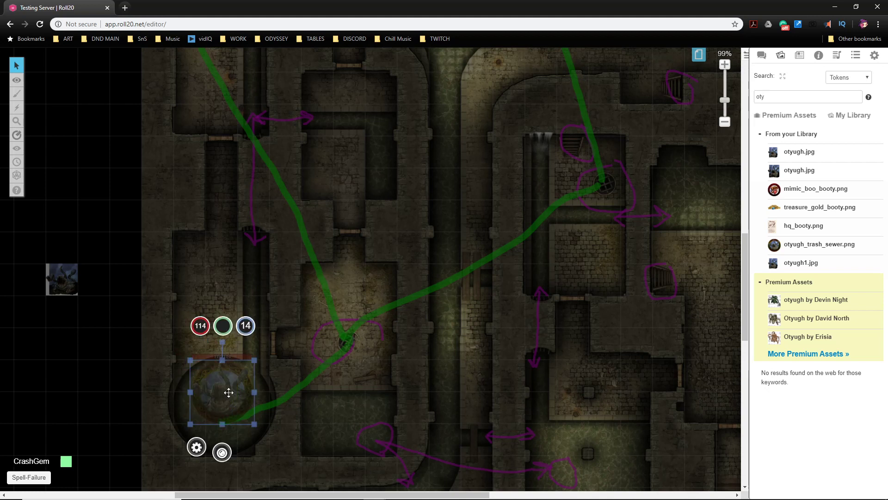
{"action": "left_click", "coordinate": [325, 422]}
{"action": "left_click_drag", "start_coordinate": [313, 411], "coordinate": [305, 388]}
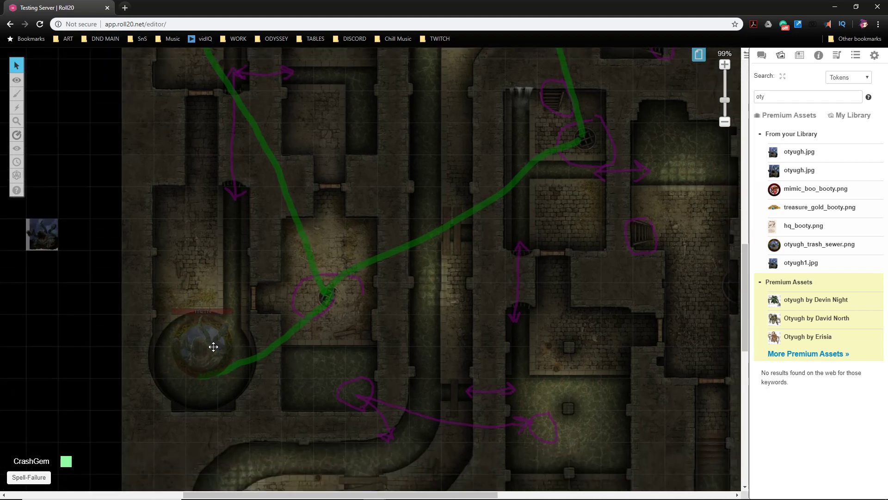
{"action": "left_click", "coordinate": [213, 347]}
Draw a freehand green "16" on the GM layer at the west edge of the round pool
{"action": "mouse_move", "coordinate": [17, 82]}
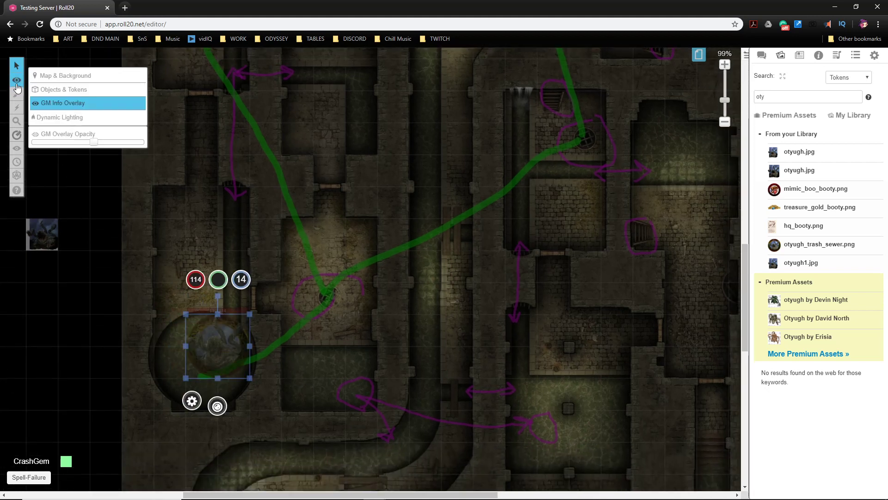
{"action": "left_click", "coordinate": [17, 94]}
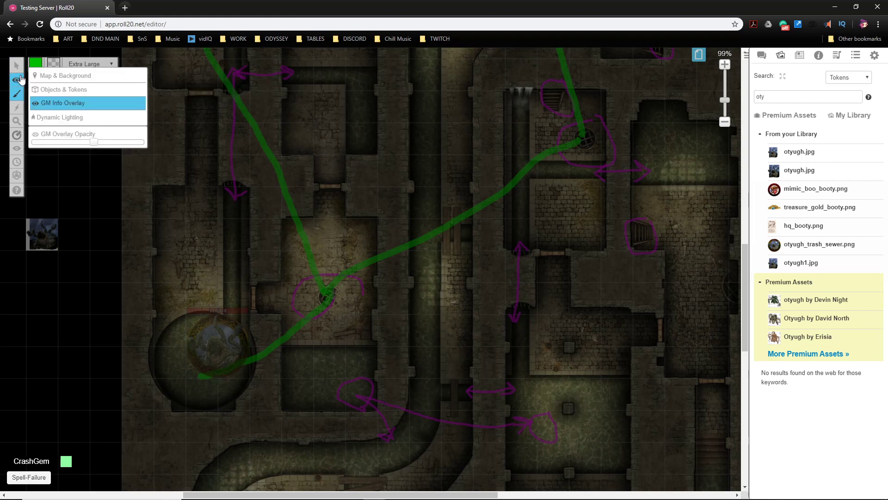
{"action": "left_click_drag", "start_coordinate": [156, 342], "coordinate": [155, 353]}
{"action": "left_click_drag", "start_coordinate": [168, 331], "coordinate": [169, 353]}
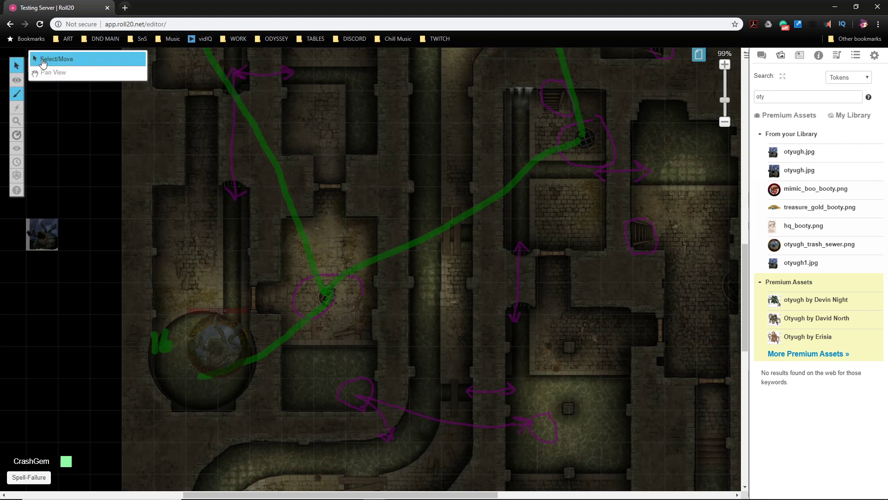
Reposition the Otyugh token slightly lower so it sits beside the green "16" in the round pool, and deselect it
{"action": "left_click", "coordinate": [39, 63]}
{"action": "mouse_move", "coordinate": [215, 349]}
{"action": "left_mouse_down"}
{"action": "mouse_move", "coordinate": [201, 359]}
{"action": "mouse_move", "coordinate": [222, 362]}
{"action": "left_mouse_up"}
{"action": "left_click", "coordinate": [193, 263]}
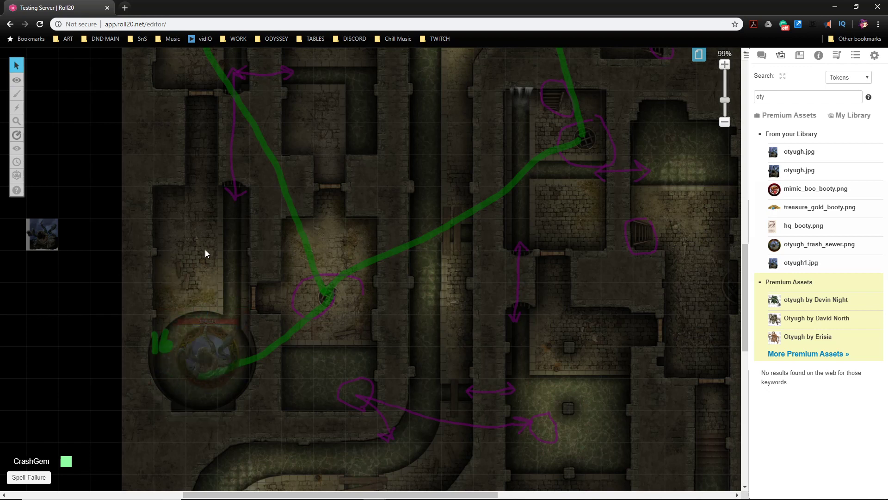
{"action": "left_click_drag", "start_coordinate": [393, 349], "coordinate": [368, 426]}
{"action": "left_click_drag", "start_coordinate": [414, 328], "coordinate": [371, 206]}
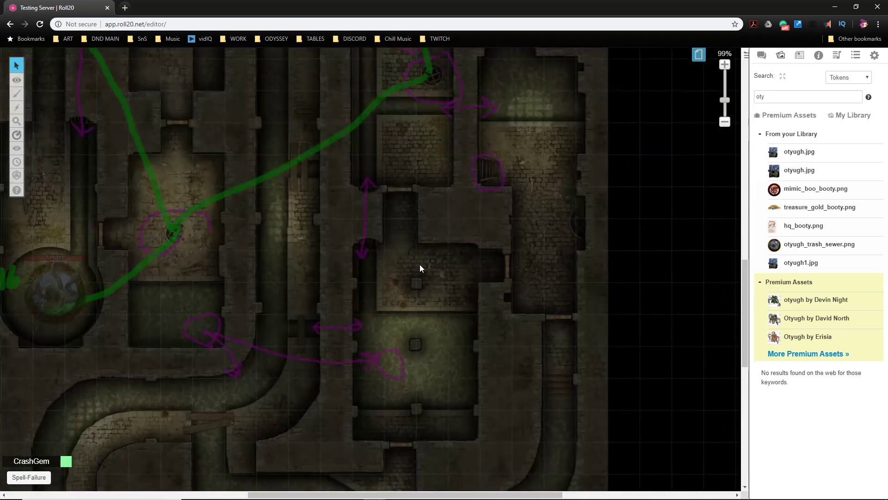
{"action": "left_click_drag", "start_coordinate": [427, 367], "coordinate": [441, 330]}
{"action": "left_click_drag", "start_coordinate": [293, 138], "coordinate": [278, 316]}
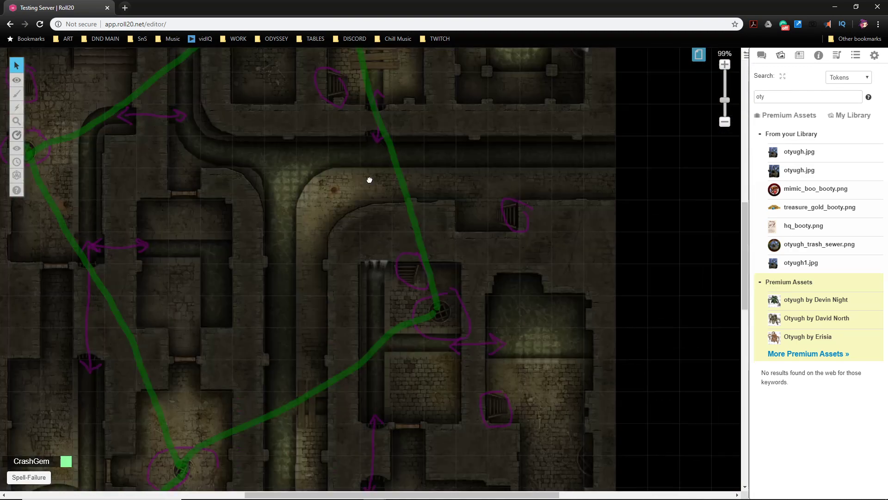
{"action": "left_click_drag", "start_coordinate": [431, 122], "coordinate": [397, 292]}
{"action": "left_click_drag", "start_coordinate": [334, 345], "coordinate": [386, 385]}
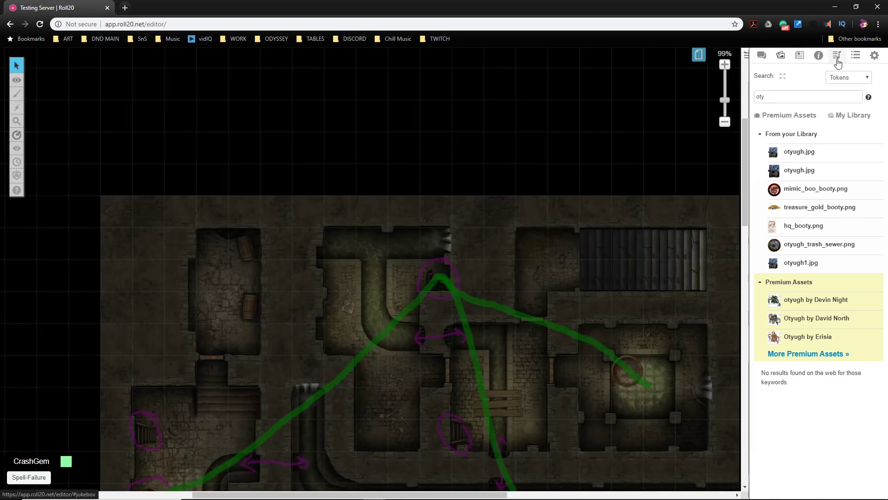
Search the journal for "mim" and clear the search filter
{"action": "left_click", "coordinate": [875, 56]}
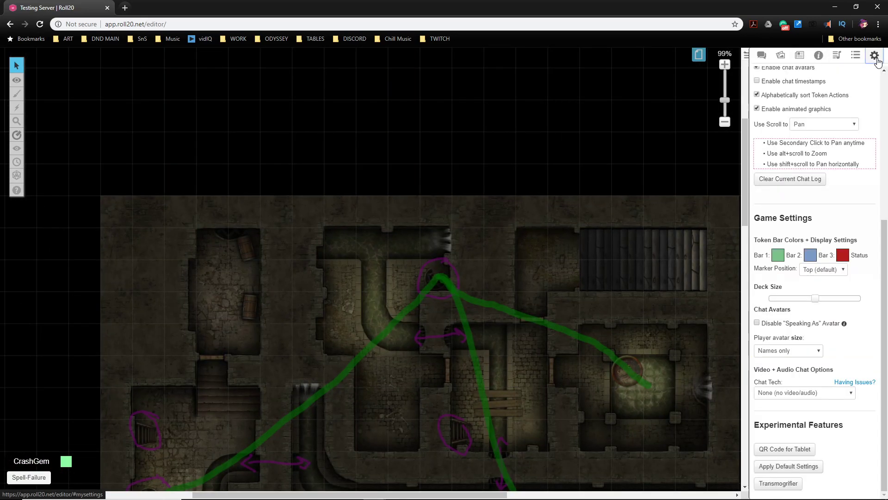
{"action": "left_click", "coordinate": [800, 55]}
{"action": "left_click_drag", "start_coordinate": [765, 75], "coordinate": [753, 73]}
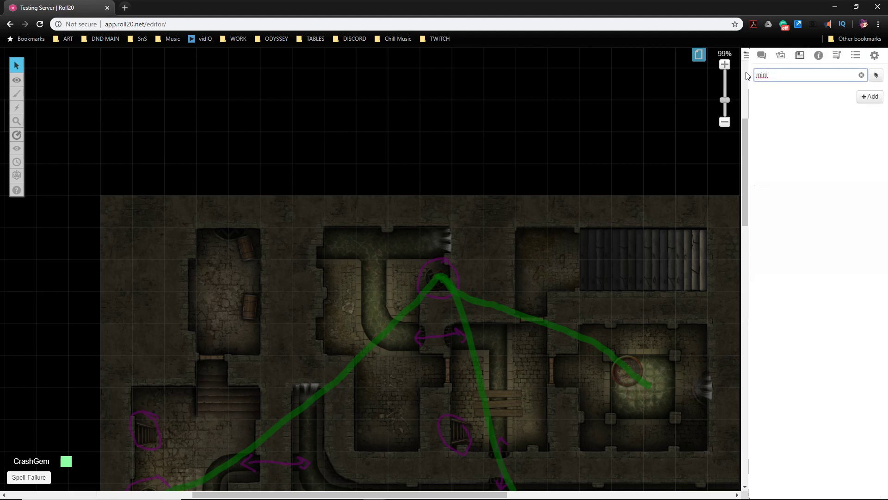
{"action": "left_click", "coordinate": [861, 75]}
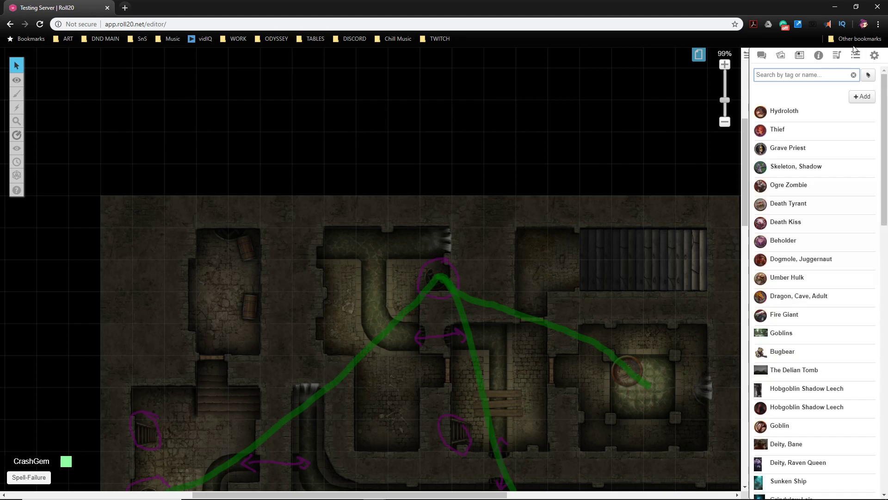
Open the Transmogrifier for copying elements between games
{"action": "left_click", "coordinate": [875, 56]}
{"action": "scroll", "coordinate": [832, 200], "scroll_direction": "up", "scroll_amount": 5}
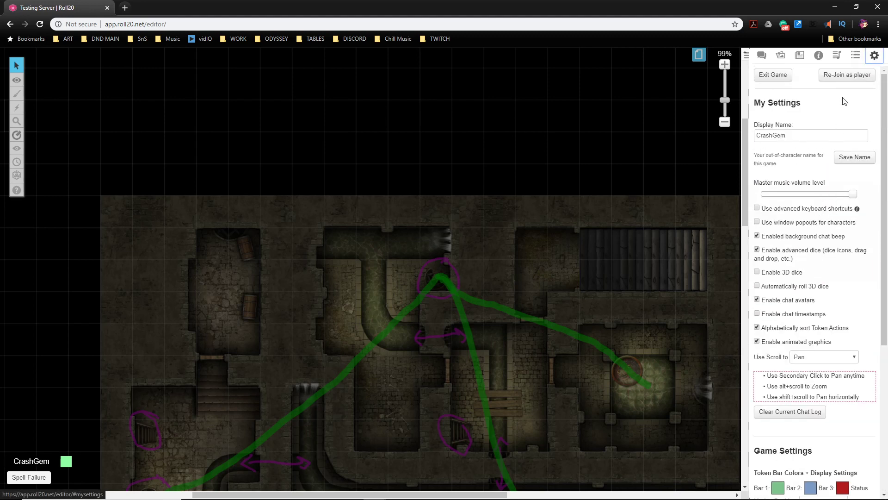
{"action": "scroll", "coordinate": [841, 103], "scroll_direction": "down", "scroll_amount": 5}
{"action": "left_click", "coordinate": [779, 484]}
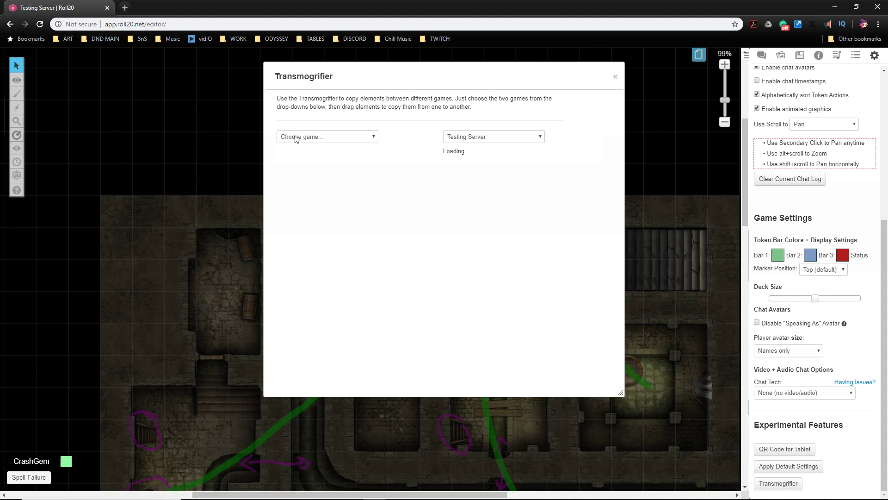
Try to load 5e Monster Manual as the source game in the Transmogrifier, moving the window aside
{"action": "left_click", "coordinate": [302, 137]}
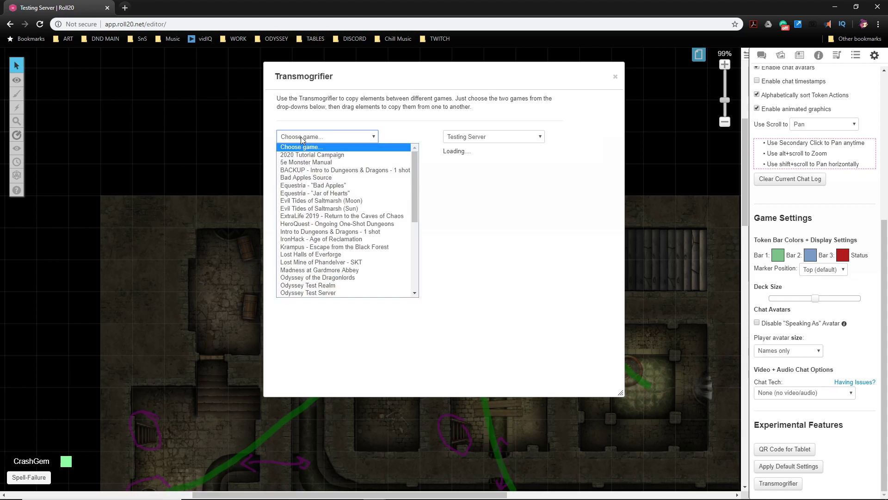
{"action": "left_click", "coordinate": [306, 163]}
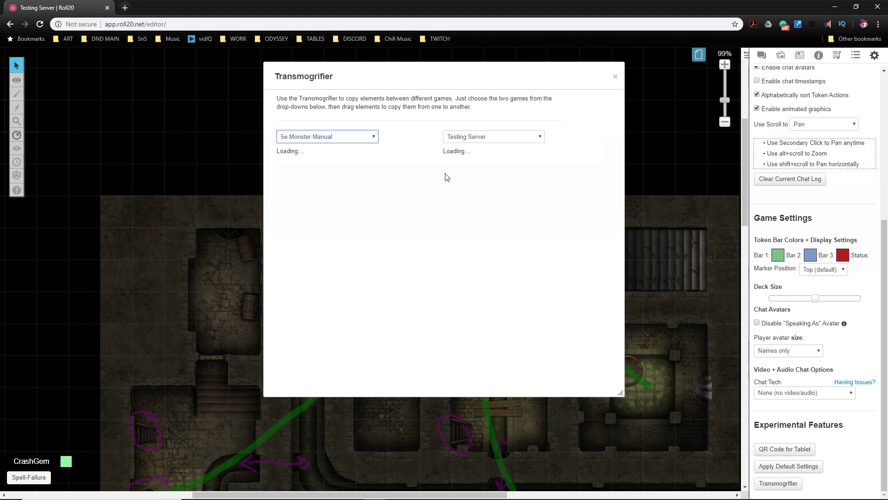
{"action": "mouse_move", "coordinate": [416, 75]}
{"action": "left_mouse_down"}
{"action": "mouse_move", "coordinate": [463, 85]}
{"action": "mouse_move", "coordinate": [422, 85]}
{"action": "left_mouse_up"}
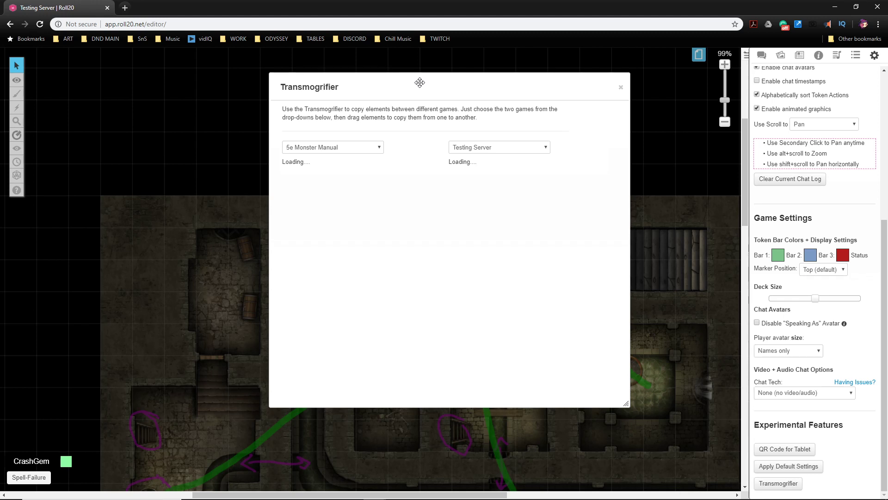
{"action": "left_click_drag", "start_coordinate": [415, 85], "coordinate": [496, 94]}
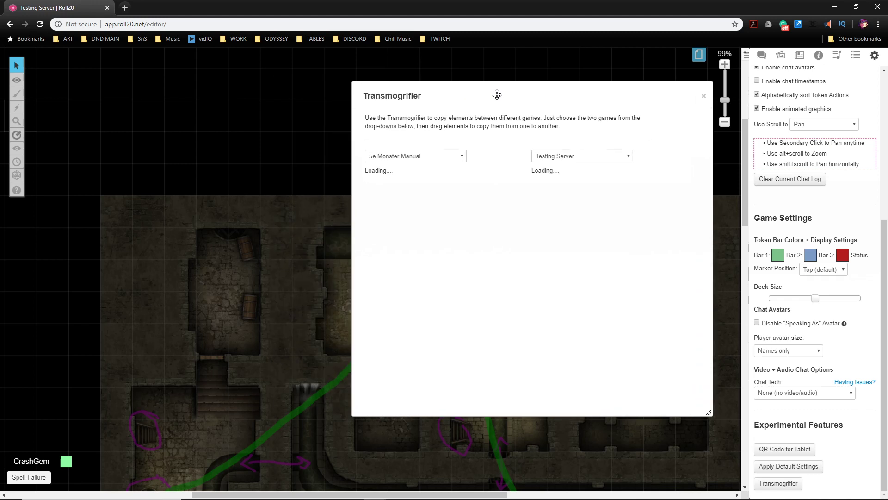
Search the D&D 5th Edition compendium for "mim" and close the Transmogrifier
{"action": "left_click", "coordinate": [837, 56]}
{"action": "left_click", "coordinate": [822, 58]}
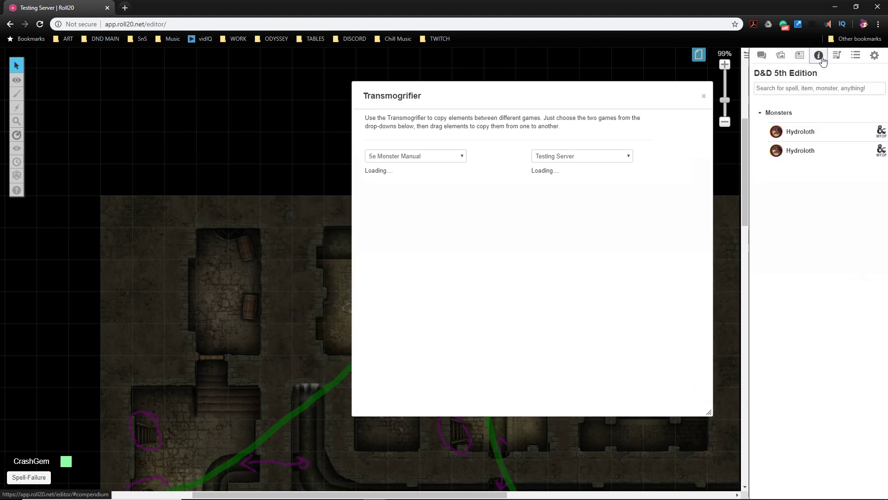
{"action": "left_click", "coordinate": [803, 87]}
{"action": "type", "text": "mim"}
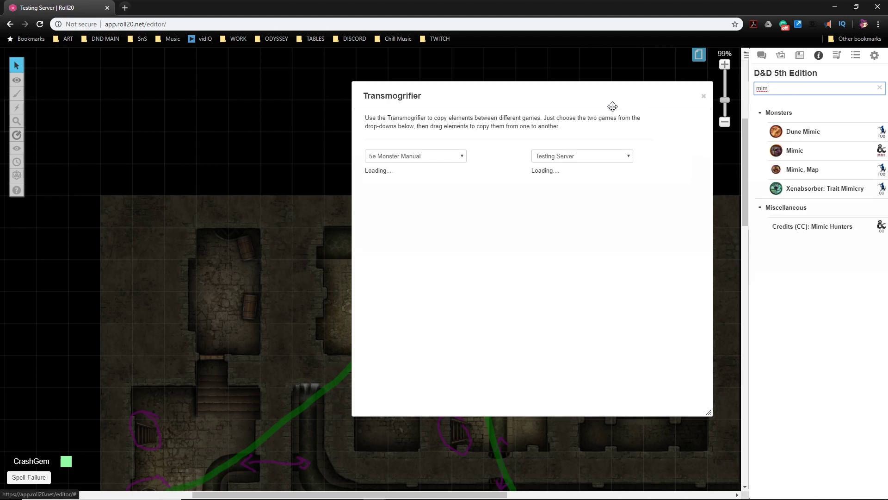
{"action": "left_click_drag", "start_coordinate": [601, 99], "coordinate": [567, 143]}
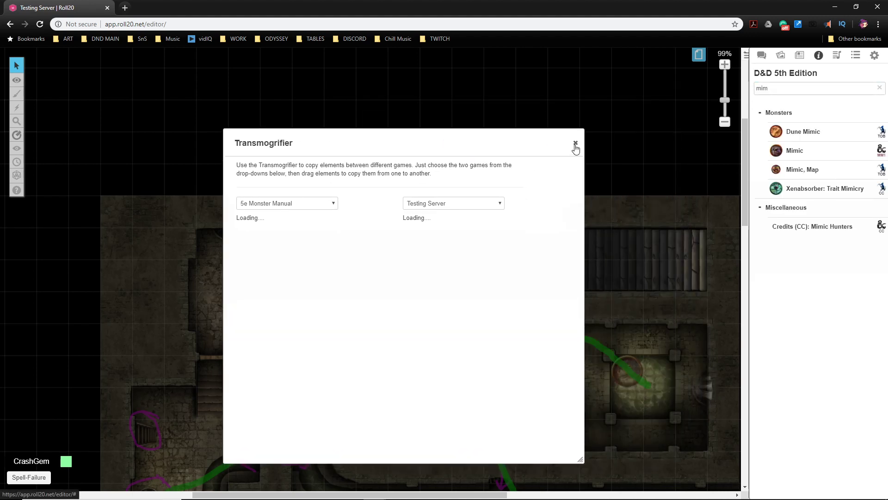
{"action": "left_click", "coordinate": [575, 144]}
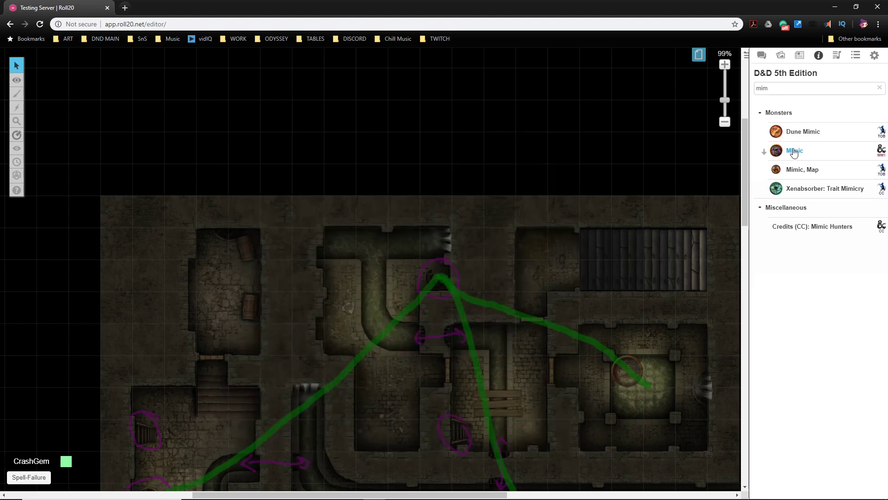
Add the Mimic from the compendium to the map and place its token just outside the barrel room's northwest corner
{"action": "left_click_drag", "start_coordinate": [798, 153], "coordinate": [232, 249]}
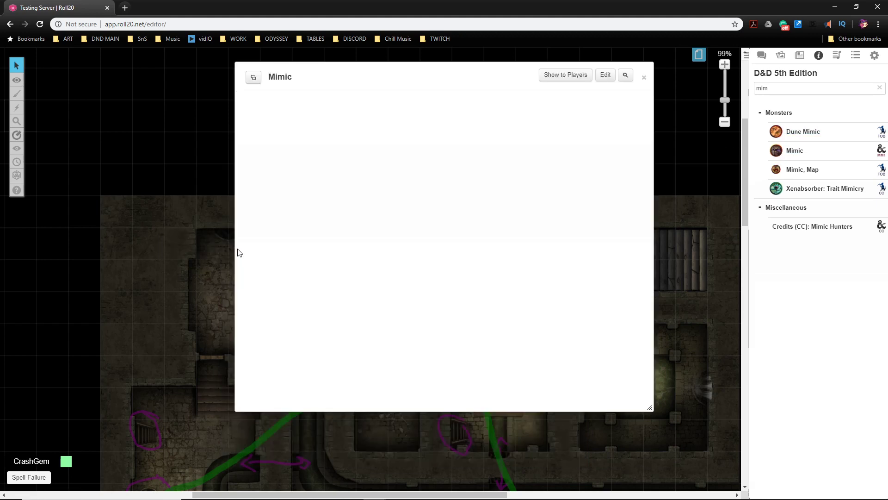
{"action": "left_click", "coordinate": [645, 79]}
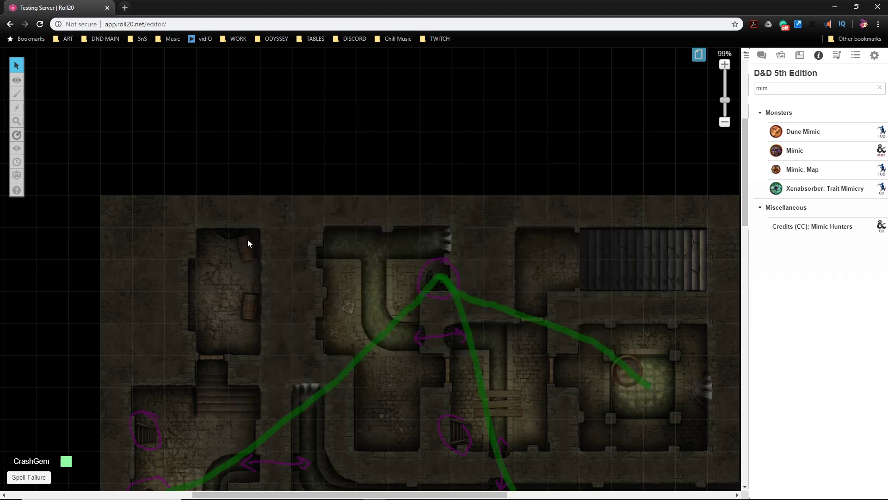
{"action": "left_click_drag", "start_coordinate": [813, 153], "coordinate": [218, 231]}
{"action": "left_click_drag", "start_coordinate": [363, 311], "coordinate": [318, 262]}
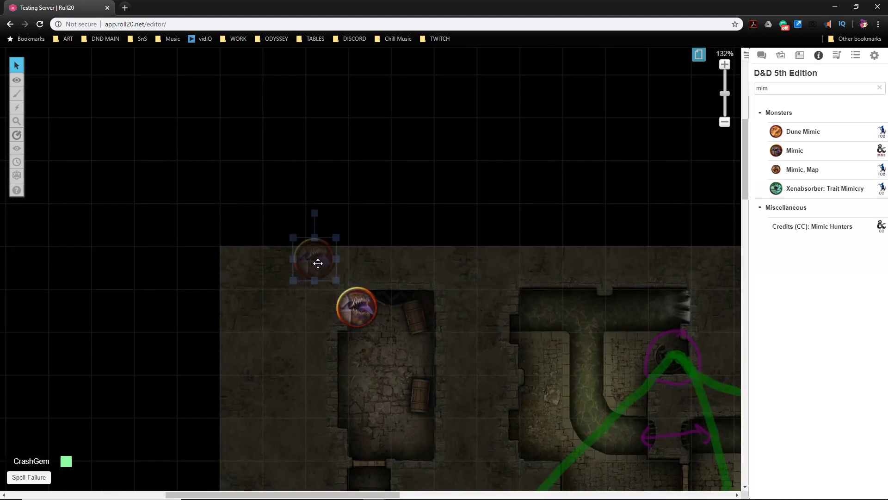
{"action": "scroll", "coordinate": [495, 353], "scroll_direction": "up", "scroll_amount": 3}
{"action": "left_click_drag", "start_coordinate": [472, 335], "coordinate": [428, 327]}
Search the token art for "bones" and place bones_02.png in the barrel room
{"action": "left_click", "coordinate": [788, 59]}
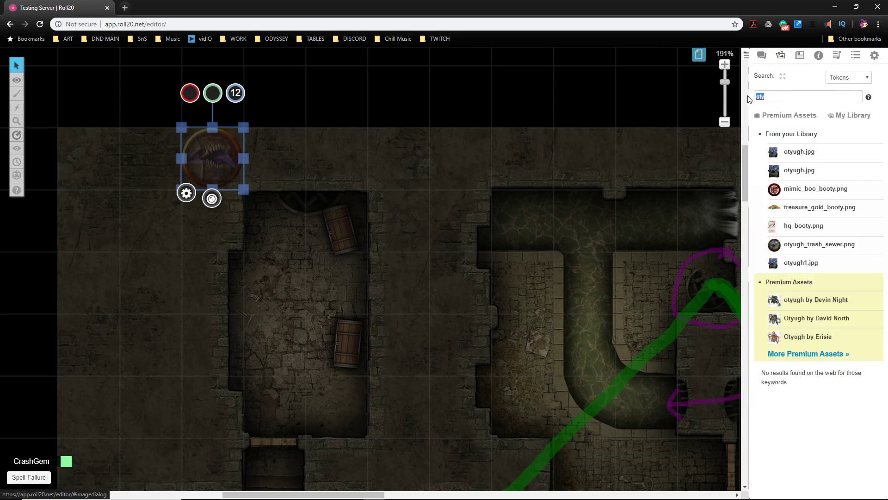
{"action": "left_click_drag", "start_coordinate": [782, 97], "coordinate": [747, 96]}
{"action": "type", "text": "bones"}
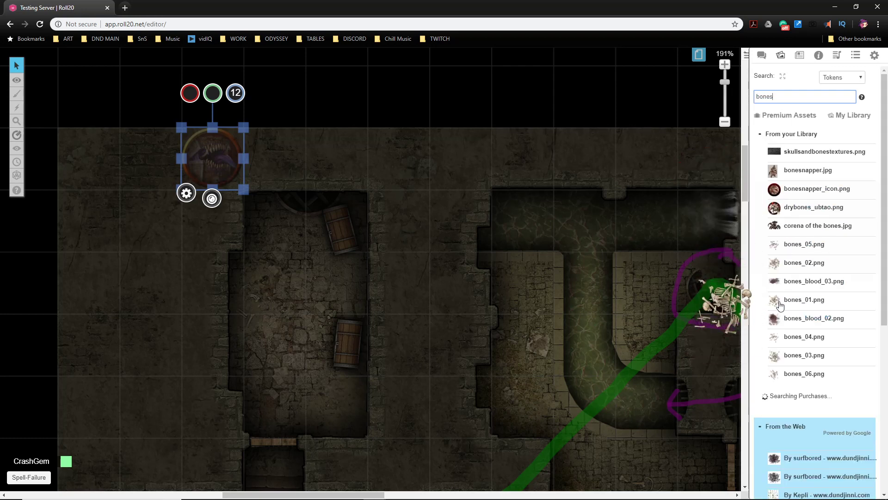
{"action": "left_click_drag", "start_coordinate": [798, 300], "coordinate": [296, 286]}
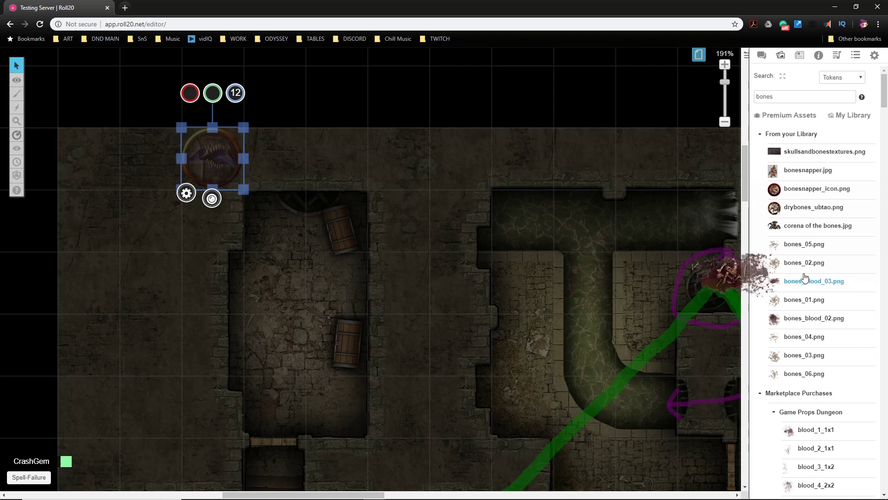
{"action": "left_click_drag", "start_coordinate": [809, 262], "coordinate": [330, 283]}
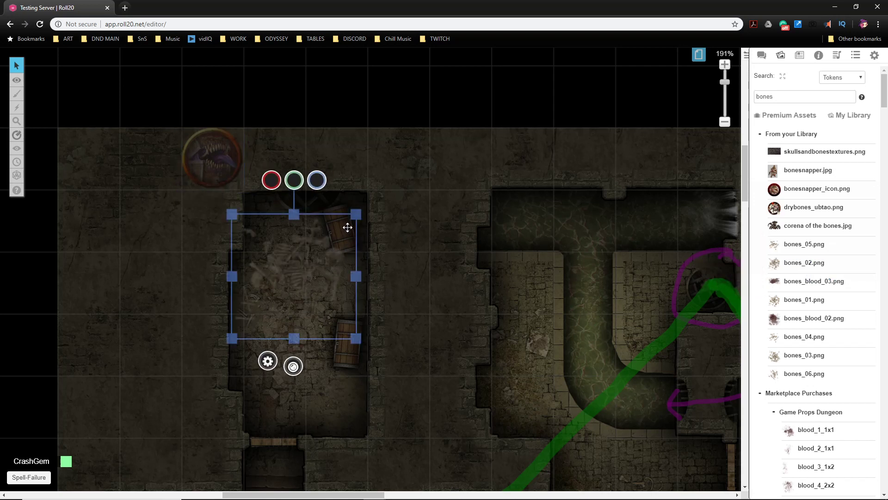
Shrink the bones to about two-thirds of their size on the west side of the barrel room and deselect them
{"action": "left_click_drag", "start_coordinate": [355, 215], "coordinate": [313, 257]}
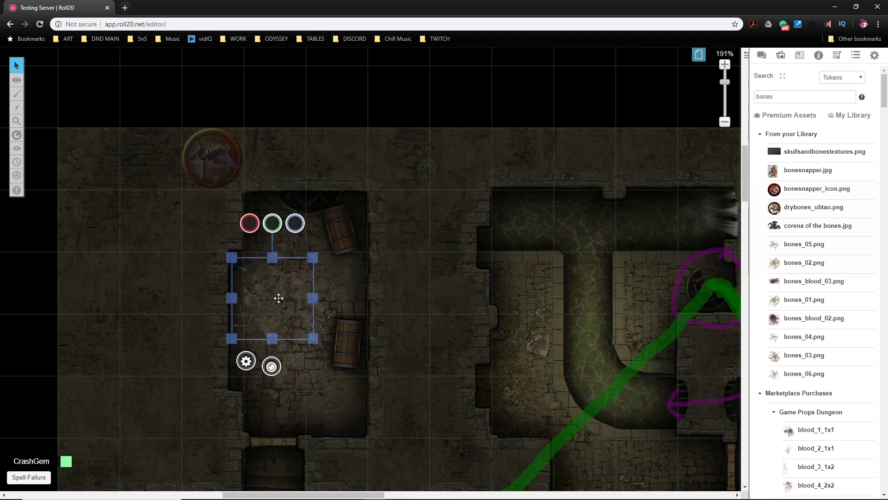
{"action": "right_click", "coordinate": [283, 298]}
{"action": "mouse_move", "coordinate": [290, 299]}
{"action": "left_click", "coordinate": [347, 292]}
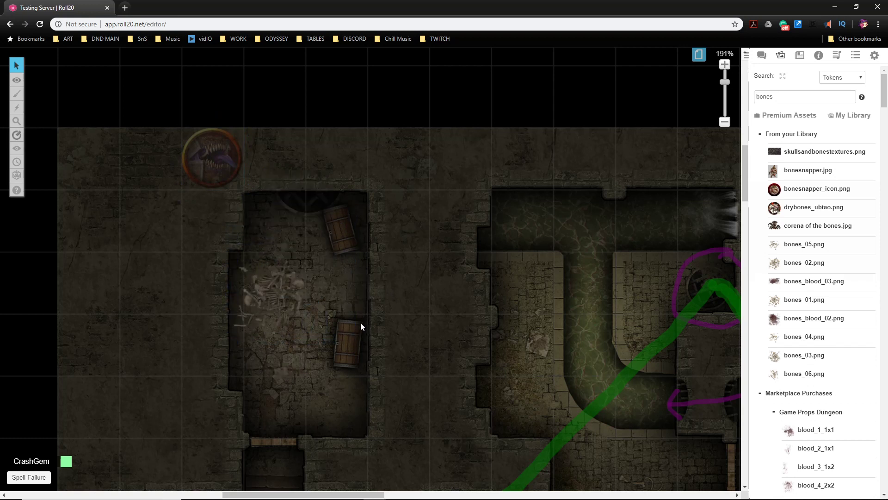
{"action": "left_click", "coordinate": [204, 168]}
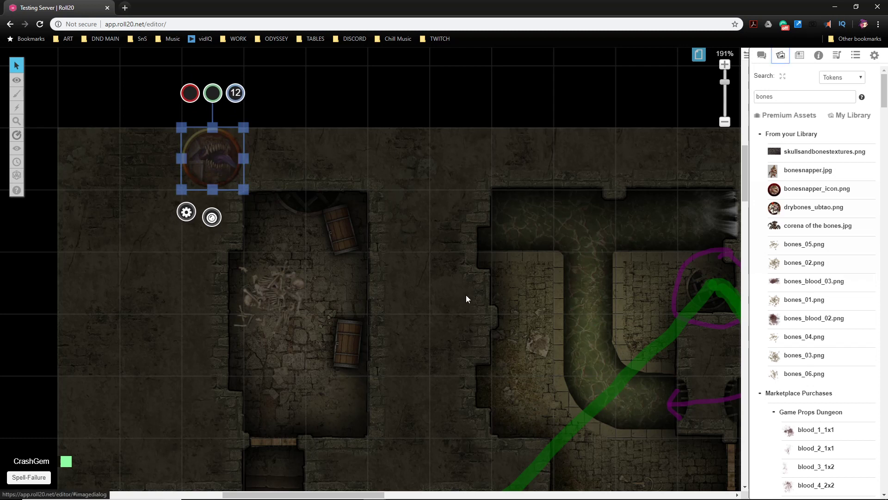
{"action": "left_click", "coordinate": [442, 303]}
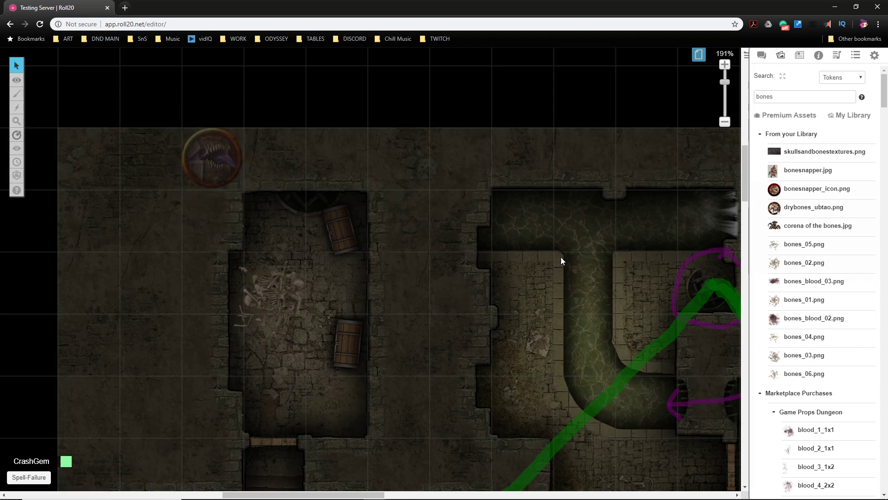
Search the token art for "10", and replace that search with "pole"
{"action": "left_click_drag", "start_coordinate": [763, 93], "coordinate": [756, 92]}
{"action": "key", "text": "BackSpace"}
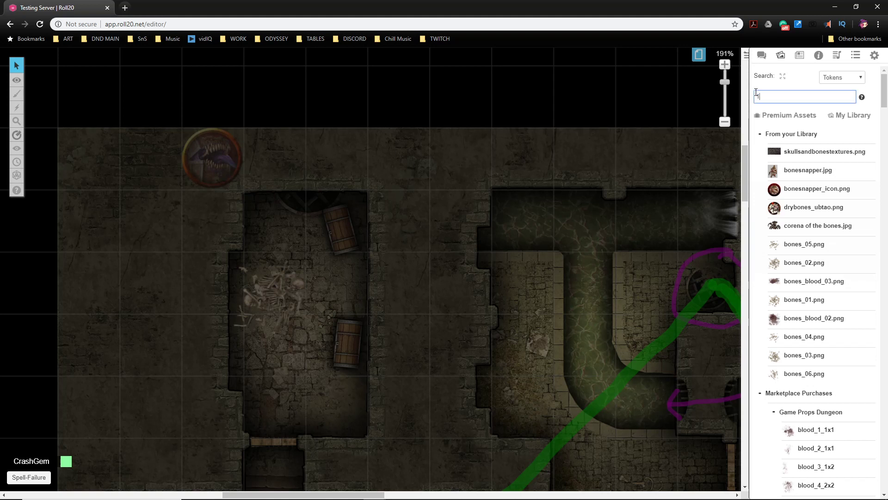
{"action": "key", "text": "Return"}
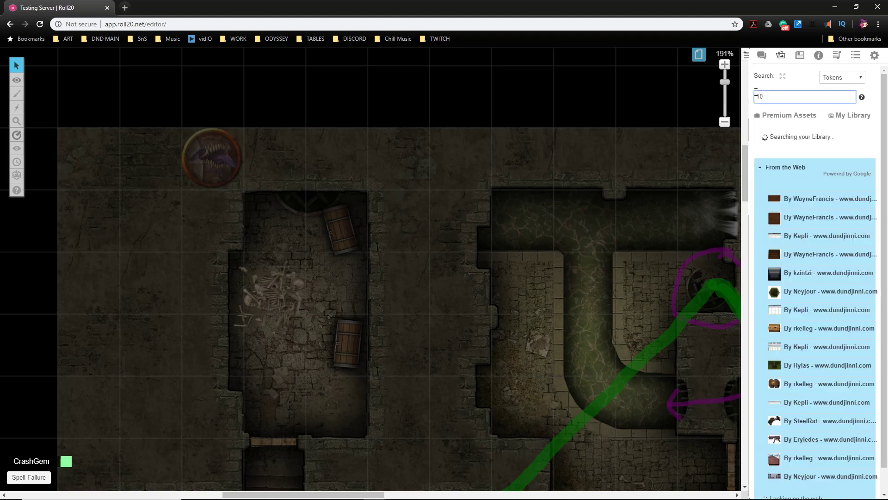
{"action": "left_click_drag", "start_coordinate": [776, 98], "coordinate": [750, 90]}
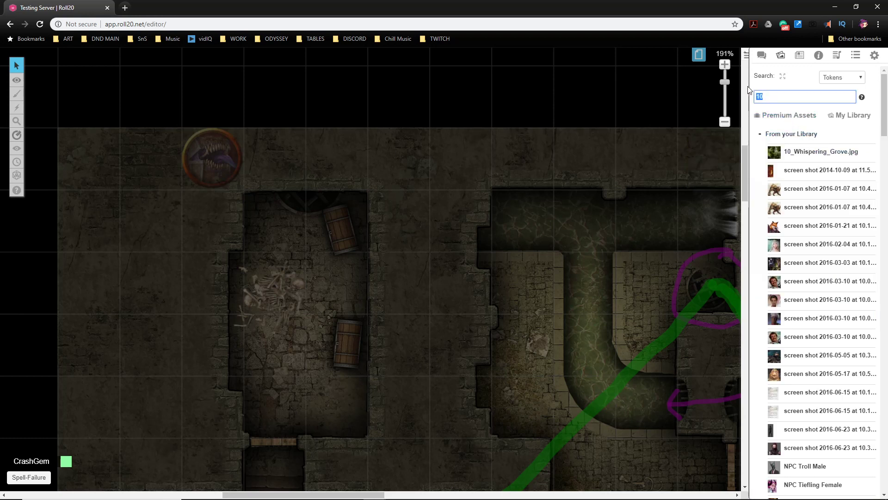
{"action": "type", "text": "pole"}
{"action": "key", "text": "Return"}
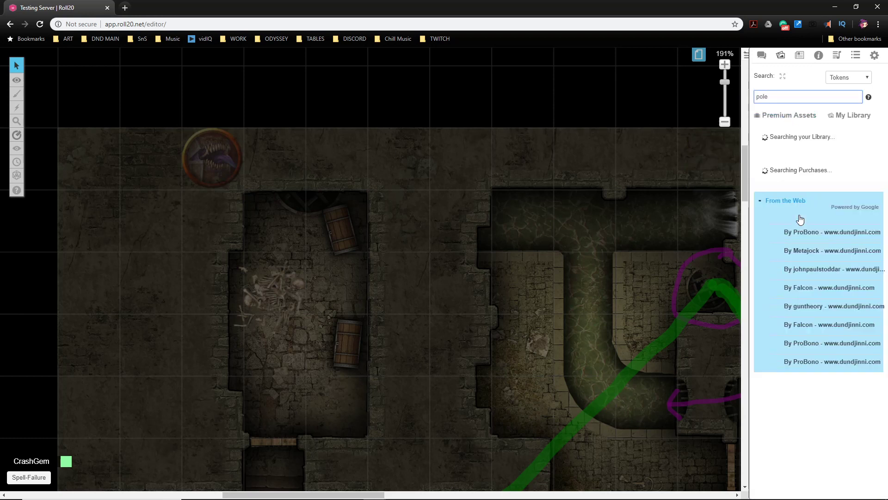
Try out two pole images from the web results in the barrel room and delete each of them
{"action": "mouse_move", "coordinate": [781, 193]}
{"action": "scroll", "coordinate": [785, 259], "scroll_direction": "down", "scroll_amount": 6}
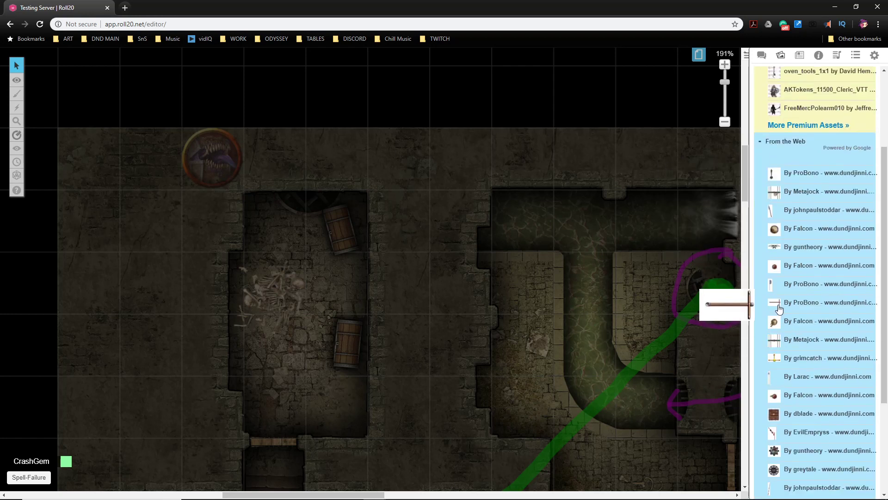
{"action": "scroll", "coordinate": [789, 349], "scroll_direction": "down", "scroll_amount": 3}
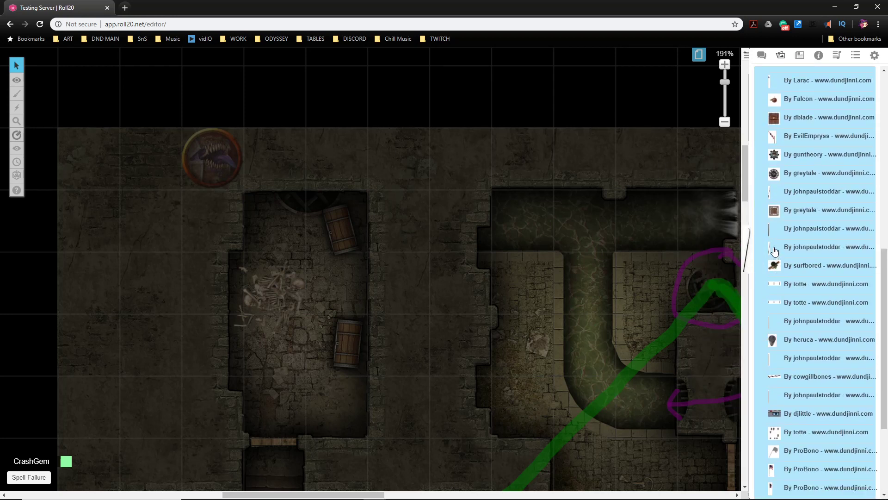
{"action": "left_click_drag", "start_coordinate": [772, 232], "coordinate": [309, 273]}
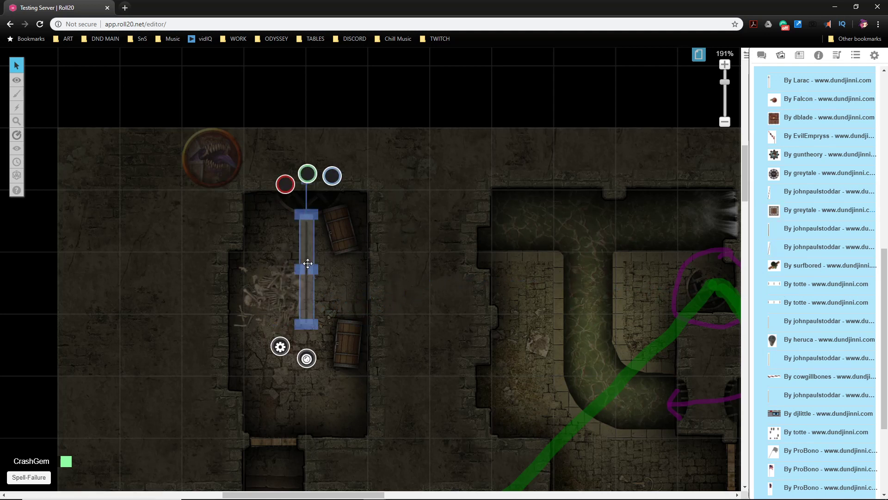
{"action": "key", "text": "Delete"}
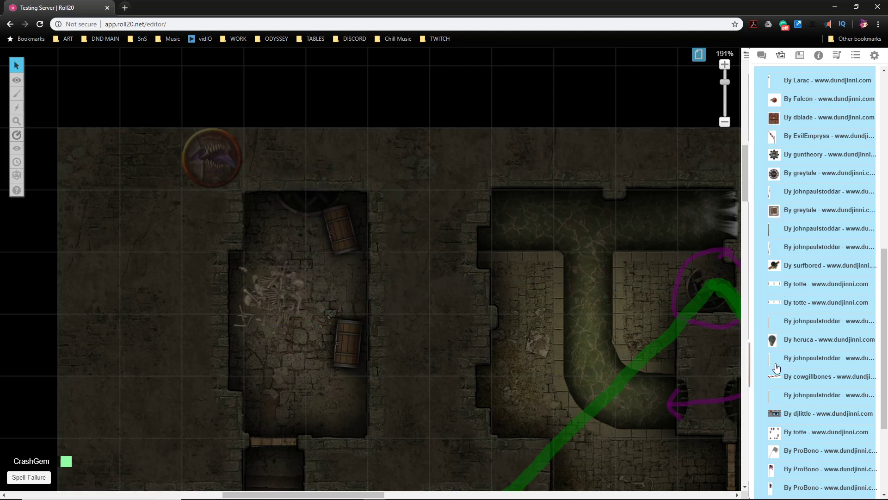
{"action": "left_click_drag", "start_coordinate": [776, 400], "coordinate": [285, 266]}
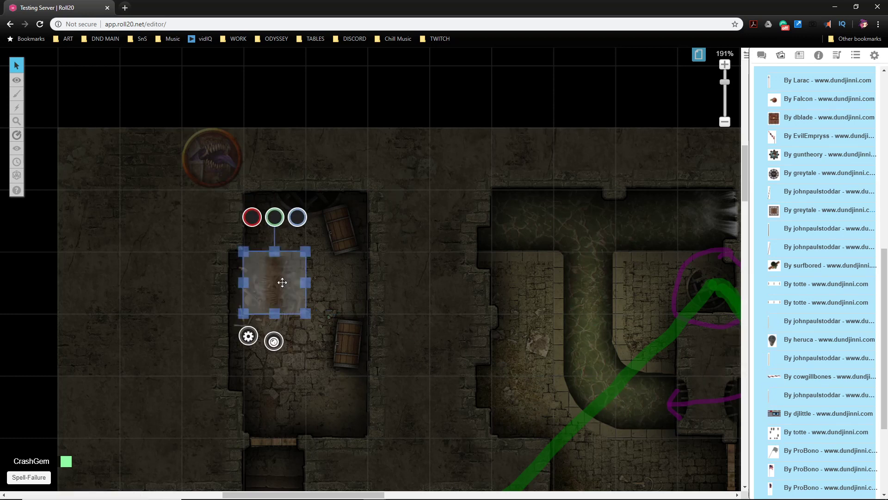
{"action": "key", "text": "Delete"}
Look through the web results for a pole image that suits the barrel room
{"action": "scroll", "coordinate": [814, 386], "scroll_direction": "down", "scroll_amount": 1}
{"action": "scroll", "coordinate": [814, 386], "scroll_direction": "down", "scroll_amount": 3}
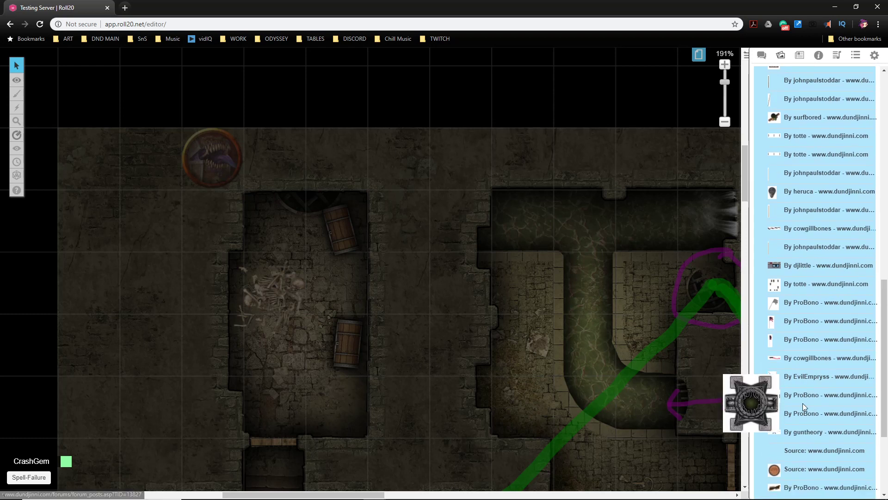
{"action": "scroll", "coordinate": [780, 340], "scroll_direction": "down", "scroll_amount": 10}
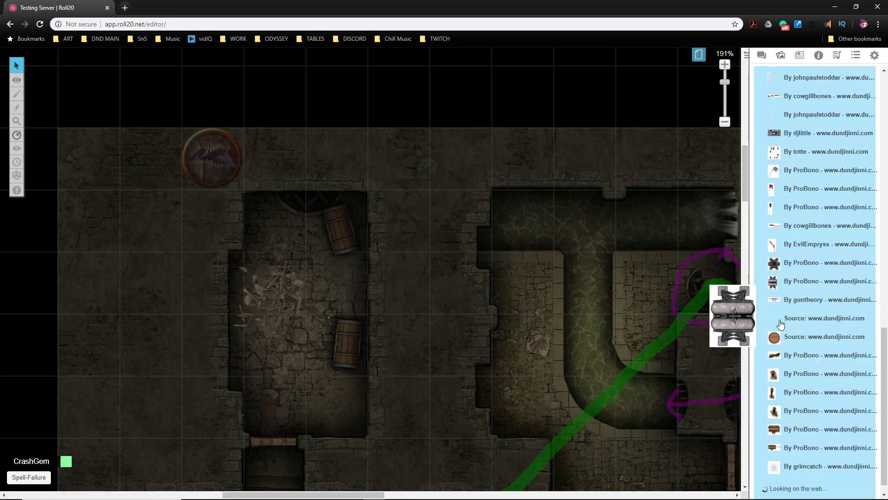
{"action": "scroll", "coordinate": [783, 424], "scroll_direction": "down", "scroll_amount": 1}
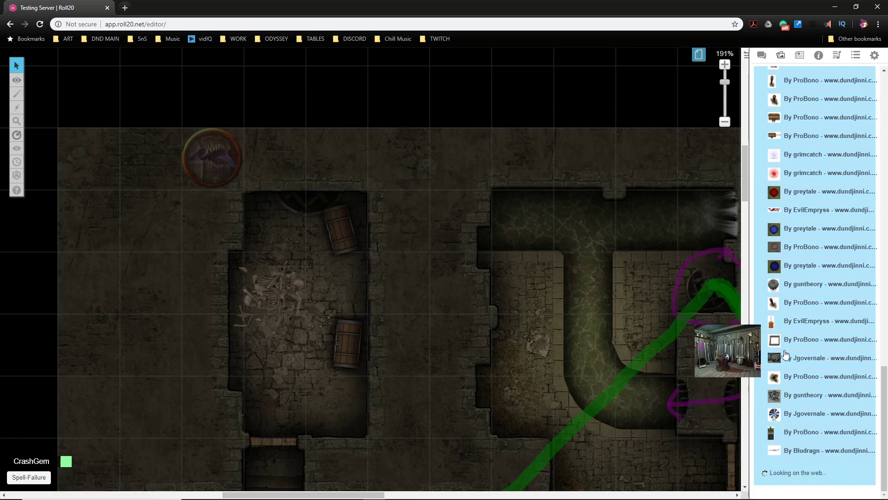
{"action": "scroll", "coordinate": [784, 435], "scroll_direction": "down", "scroll_amount": 10}
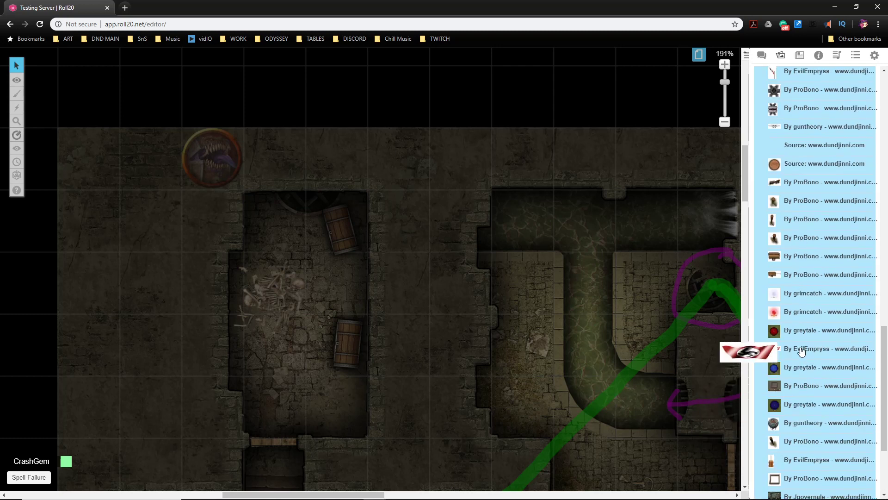
{"action": "scroll", "coordinate": [792, 307], "scroll_direction": "up", "scroll_amount": 2}
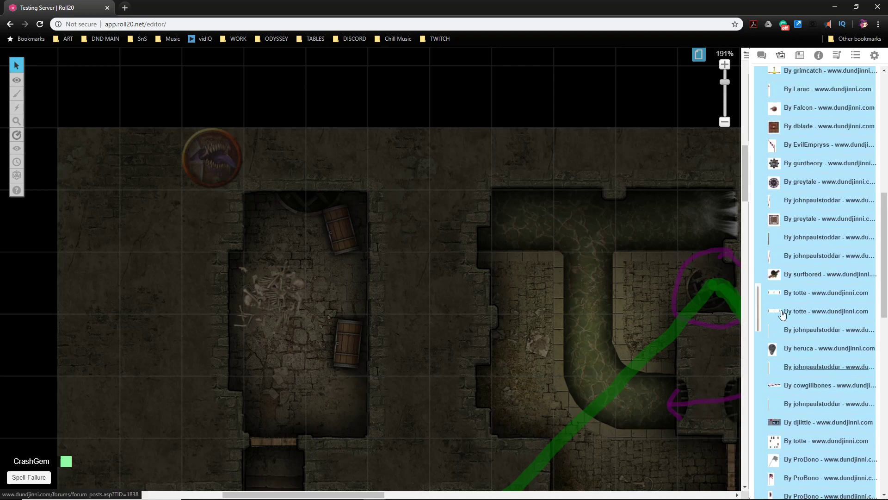
{"action": "scroll", "coordinate": [764, 297], "scroll_direction": "up", "scroll_amount": 2}
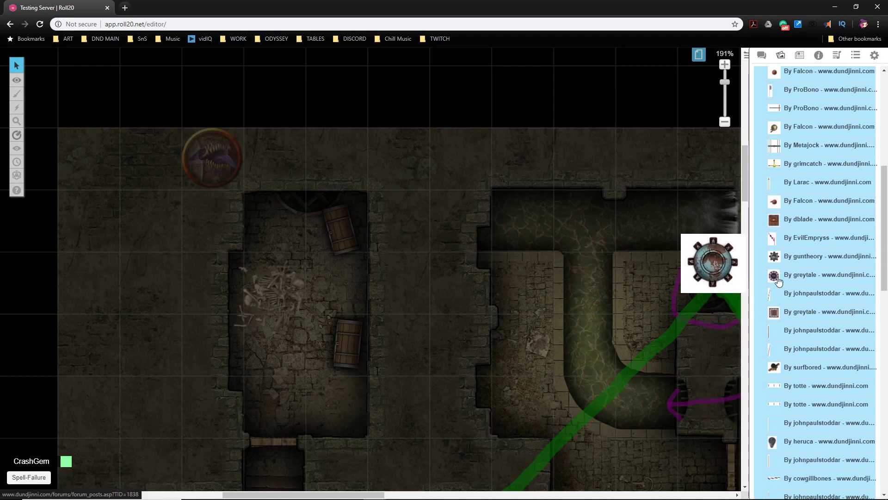
{"action": "scroll", "coordinate": [786, 262], "scroll_direction": "up", "scroll_amount": 5}
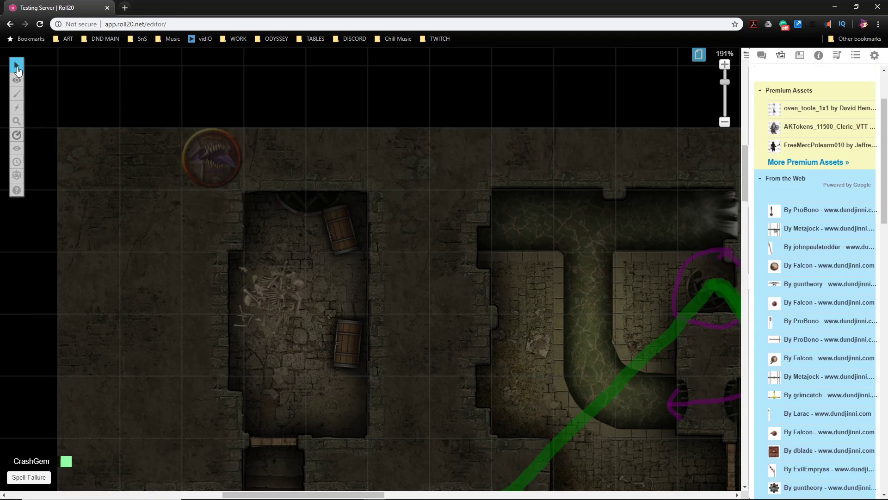
Hand-letter "10' POLE" in small green brush strokes just north of the barrel room, with an arrow pointing down into the room
{"action": "mouse_move", "coordinate": [15, 95]}
{"action": "left_click", "coordinate": [52, 104]}
{"action": "left_click", "coordinate": [90, 64]}
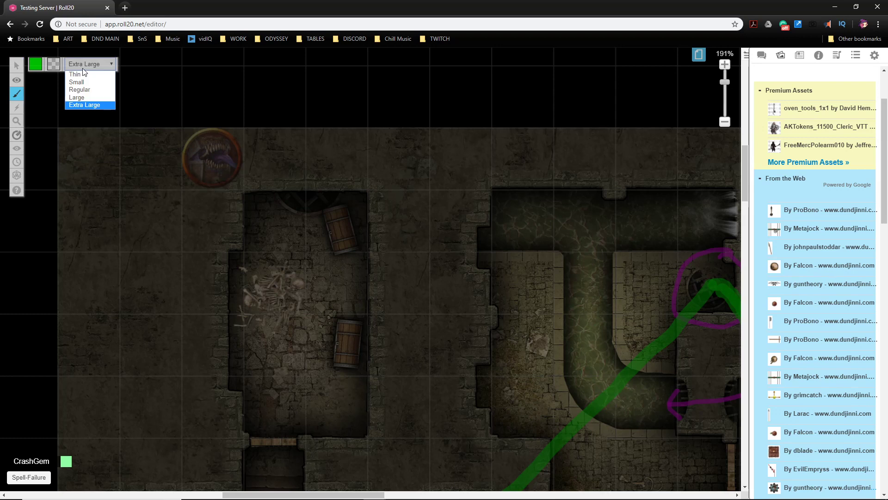
{"action": "left_click", "coordinate": [89, 81]}
{"action": "mouse_move", "coordinate": [295, 143]}
{"action": "left_mouse_down"}
{"action": "mouse_move", "coordinate": [293, 157]}
{"action": "mouse_move", "coordinate": [323, 150]}
{"action": "left_mouse_up"}
{"action": "left_click_drag", "start_coordinate": [354, 150], "coordinate": [404, 168]}
{"action": "mouse_move", "coordinate": [281, 170]}
{"action": "left_mouse_down"}
{"action": "mouse_move", "coordinate": [284, 203]}
{"action": "mouse_move", "coordinate": [291, 194]}
{"action": "left_mouse_up"}
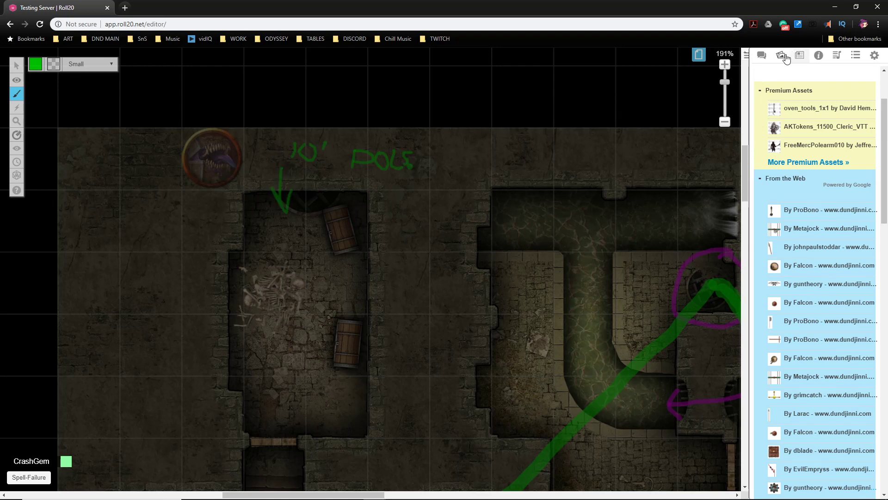
Search the token art for "mimi" and place mimic_token_hq.png just west of the round token outside the barrel room
{"action": "scroll", "coordinate": [801, 92], "scroll_direction": "up", "scroll_amount": 2}
{"action": "double_click", "coordinate": [761, 97]}
{"action": "type", "text": "mim"}
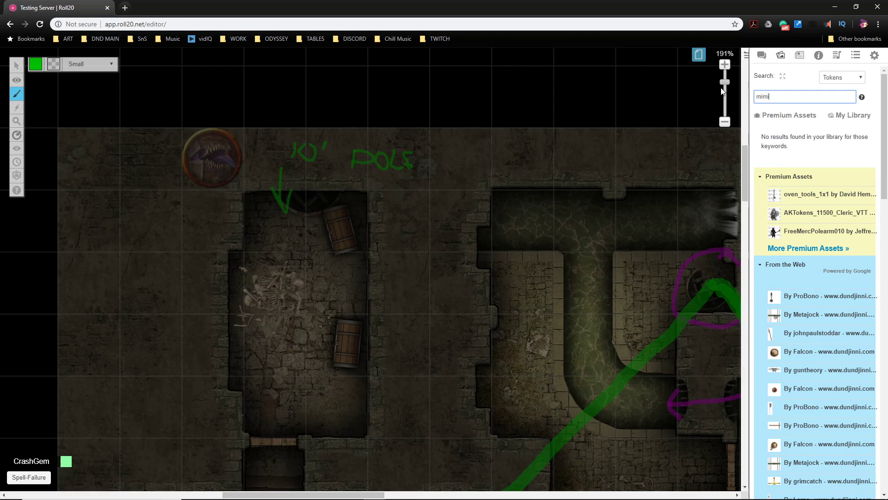
{"action": "type", "text": "i"}
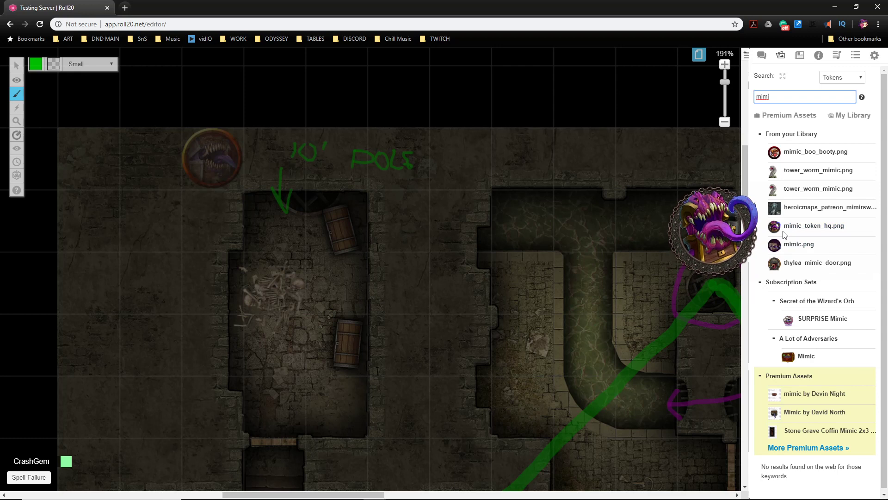
{"action": "left_click_drag", "start_coordinate": [802, 225], "coordinate": [175, 182]}
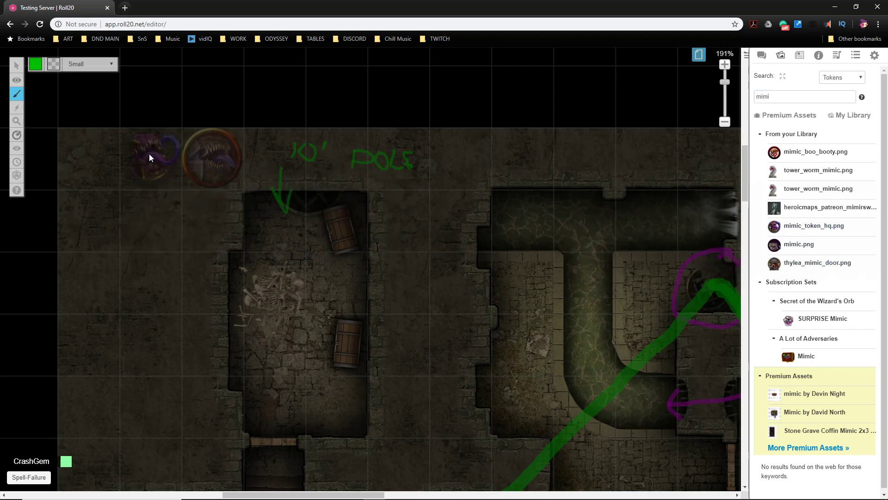
Make the new mimic token represent the Mimic character in its token settings
{"action": "mouse_move", "coordinate": [17, 65]}
{"action": "left_click", "coordinate": [43, 60]}
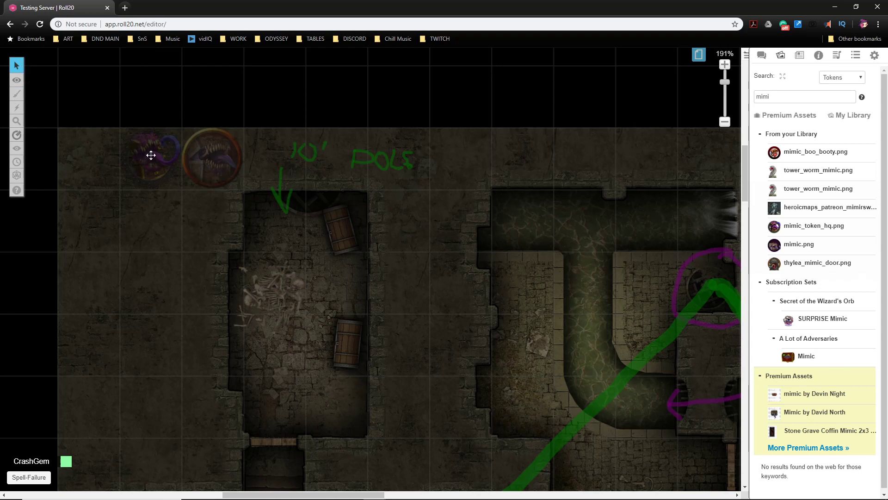
{"action": "left_click", "coordinate": [148, 155]}
{"action": "double_click", "coordinate": [149, 155]}
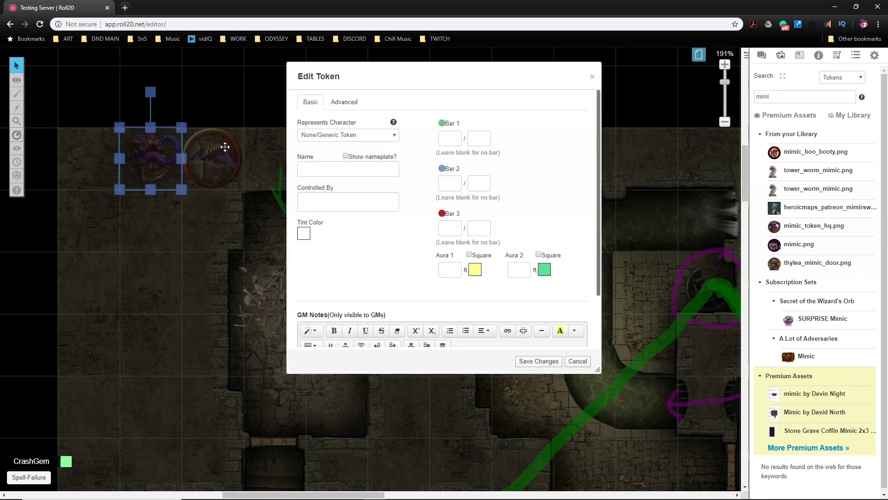
{"action": "left_click", "coordinate": [317, 135]}
{"action": "type", "text": "mimic"}
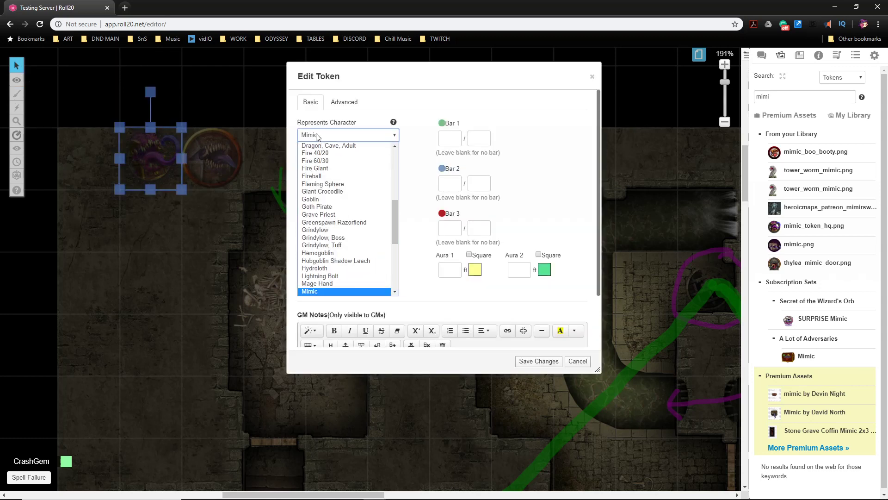
{"action": "key", "text": "Return"}
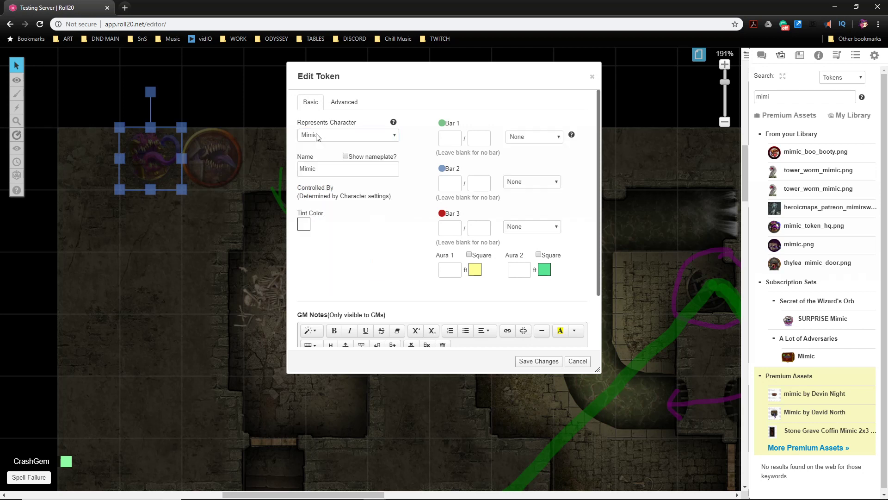
Fill the mimic token's Bar 3 with 58/58 from the hp attribute and unlink the bar from it
{"action": "left_click", "coordinate": [515, 228]}
{"action": "type", "text": "hp"}
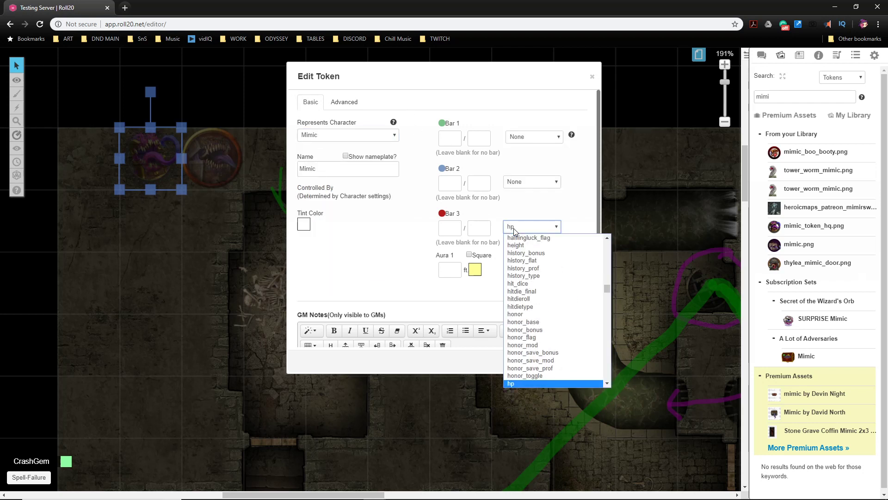
{"action": "key", "text": "Return"}
{"action": "left_click", "coordinate": [455, 228]}
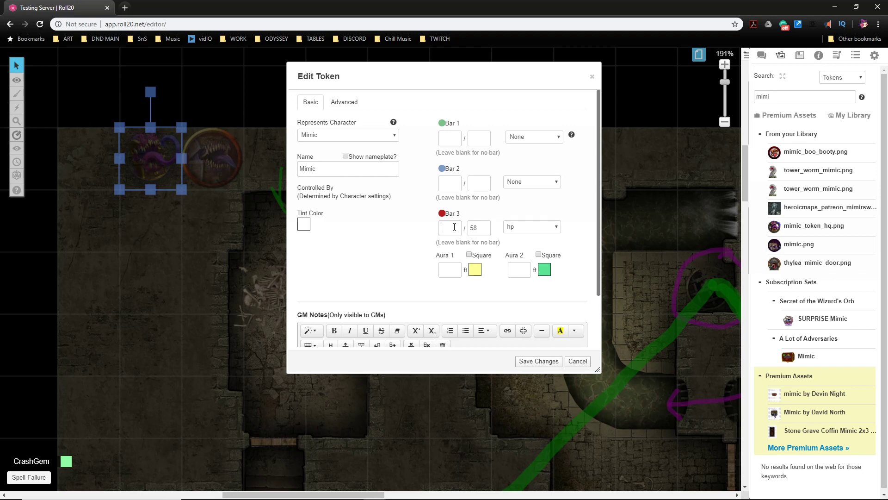
{"action": "left_click", "coordinate": [458, 227]}
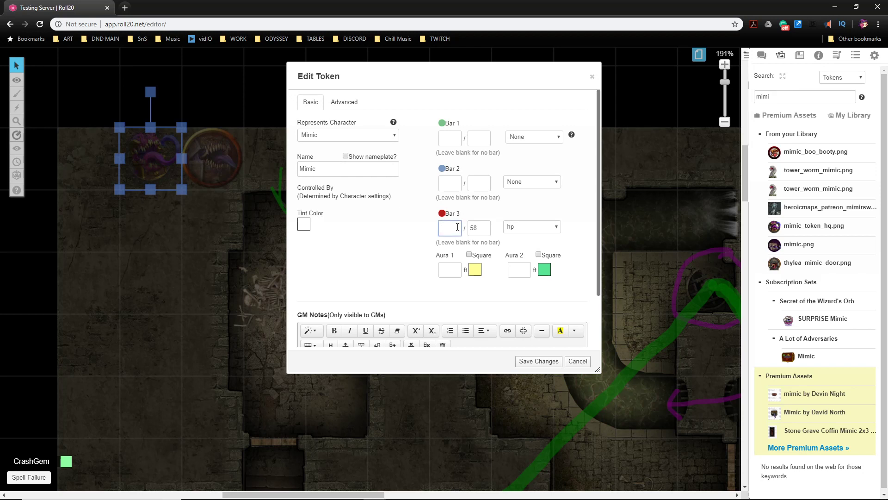
{"action": "left_click", "coordinate": [536, 227]}
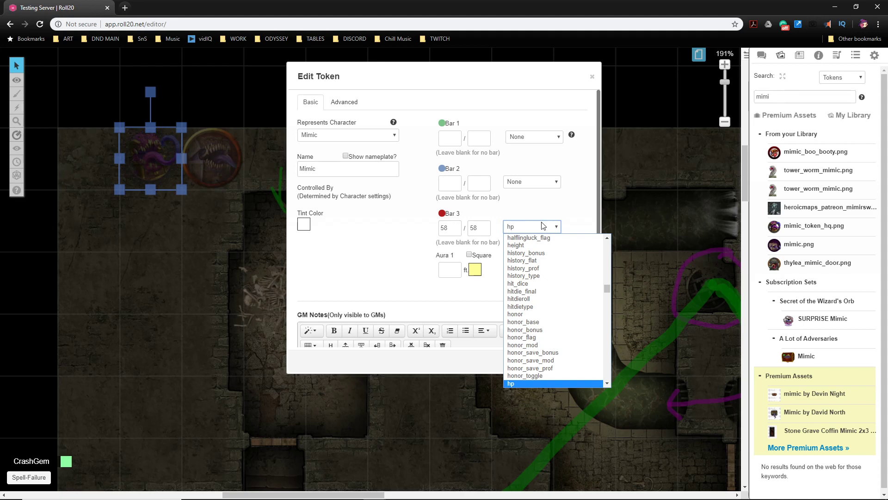
{"action": "scroll", "coordinate": [523, 239], "scroll_direction": "up", "scroll_amount": 15}
{"action": "left_click", "coordinate": [518, 238]}
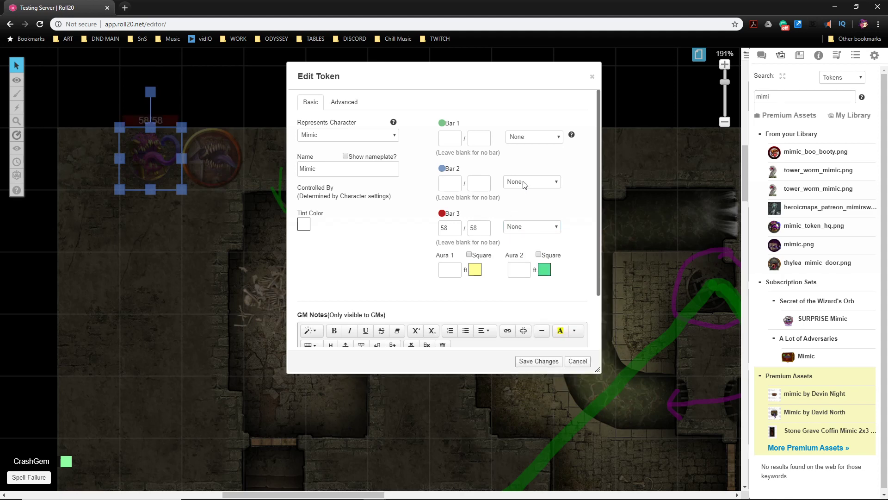
Link the mimic token's Bar 2 to npc_ac, save the token settings and deselect the token
{"action": "left_click", "coordinate": [523, 182]}
{"action": "left_click", "coordinate": [523, 182]}
{"action": "left_click", "coordinate": [524, 182]}
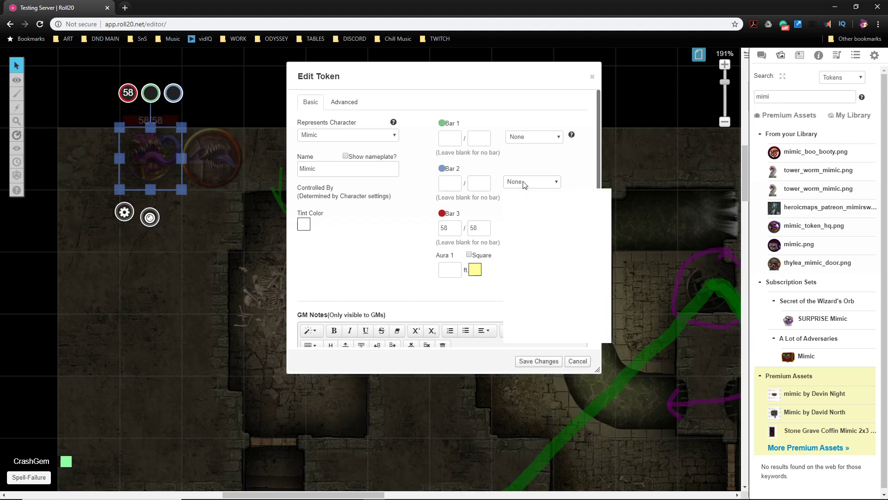
{"action": "type", "text": "npc_ac"}
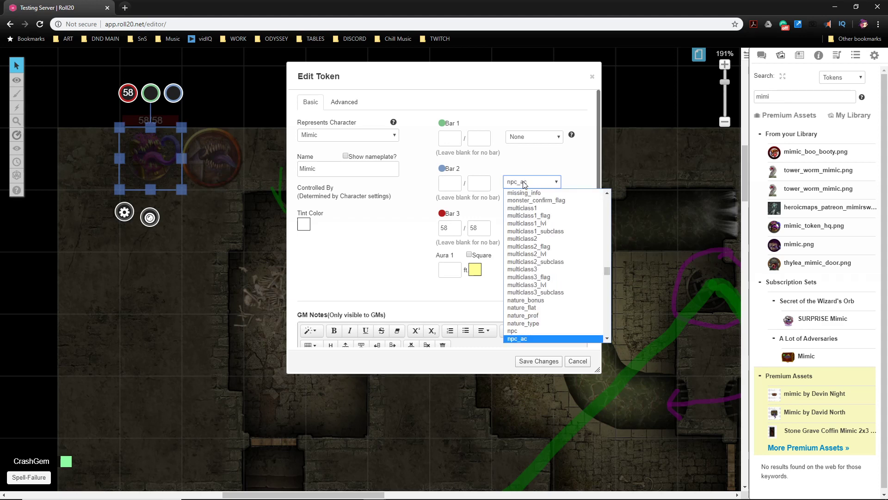
{"action": "key", "text": "Return"}
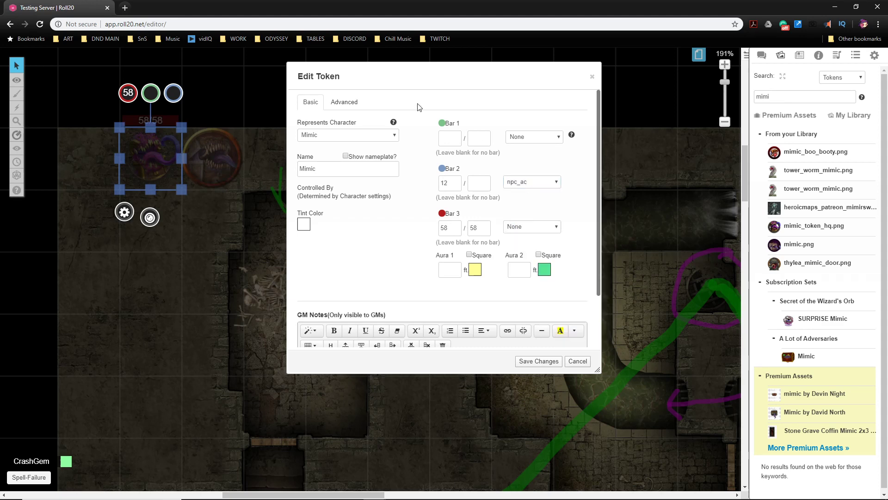
{"action": "left_click", "coordinate": [347, 101]}
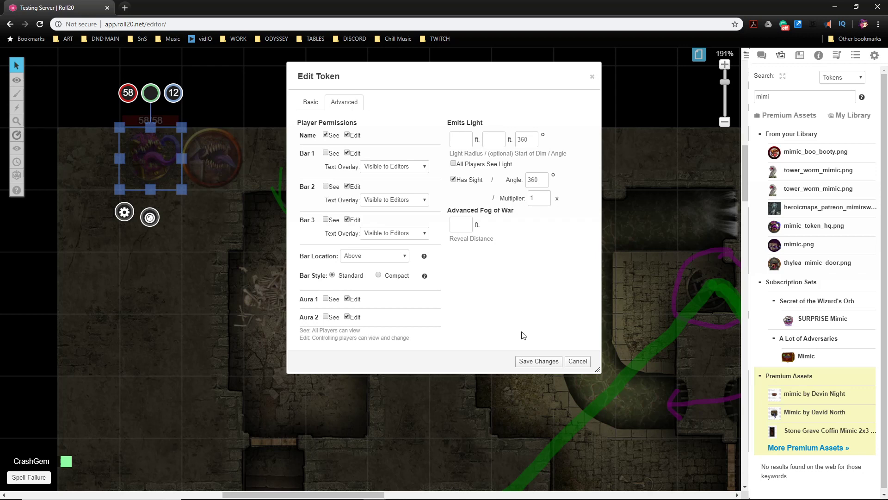
{"action": "left_click", "coordinate": [540, 362]}
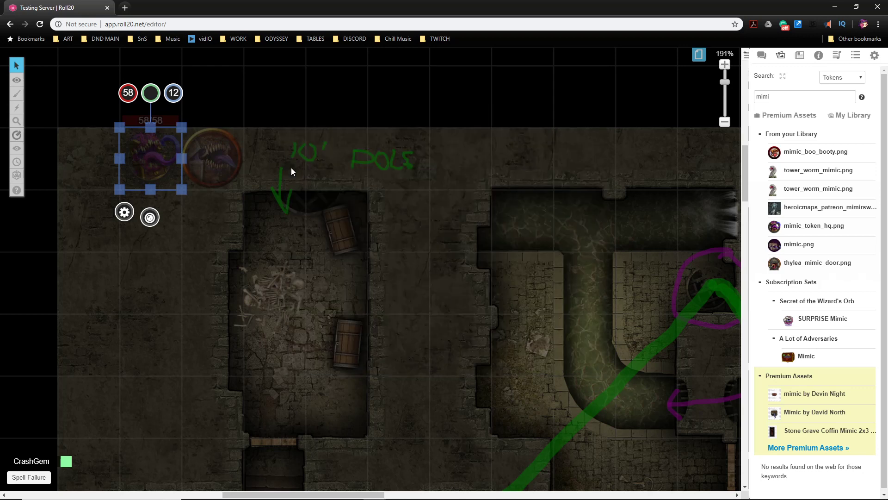
{"action": "left_click", "coordinate": [276, 132]}
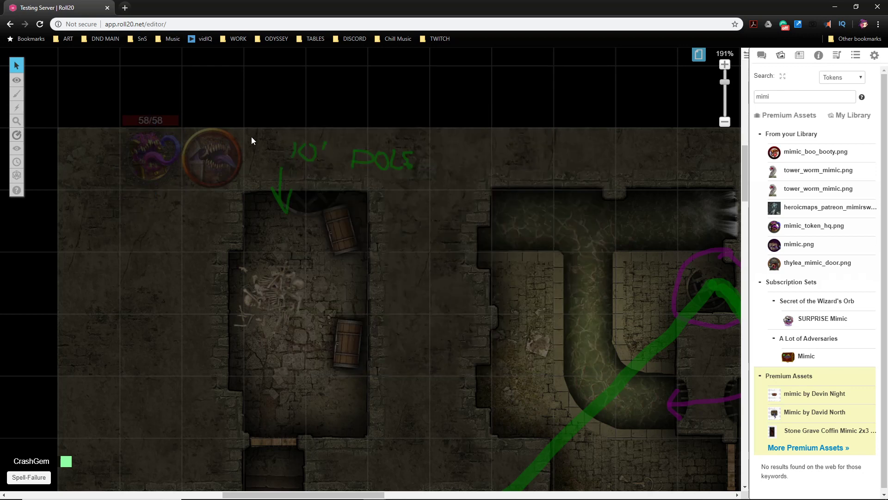
Rename the "Adhesive (Object Form Only)" trait to "Adhesive" on the mimic's character sheet and close the sheet
{"action": "left_click", "coordinate": [153, 157]}
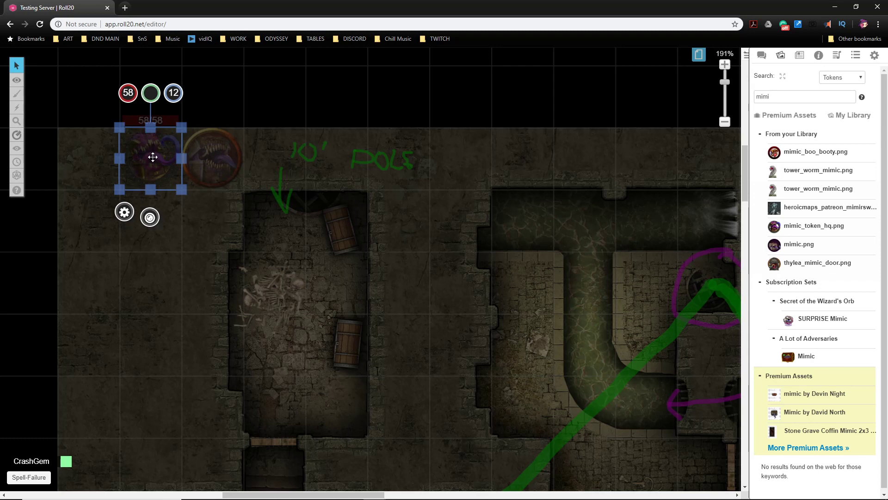
{"action": "double_click", "coordinate": [153, 157]}
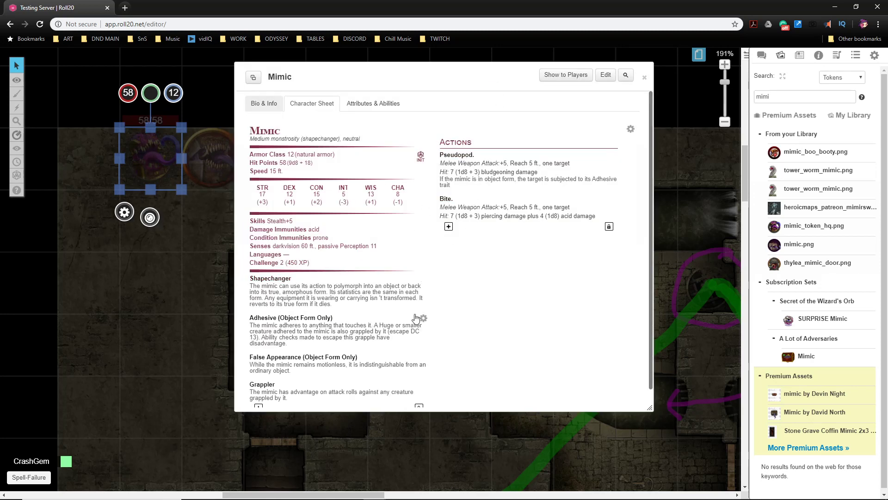
{"action": "left_click", "coordinate": [415, 318]}
{"action": "left_click_drag", "start_coordinate": [343, 319], "coordinate": [306, 315]}
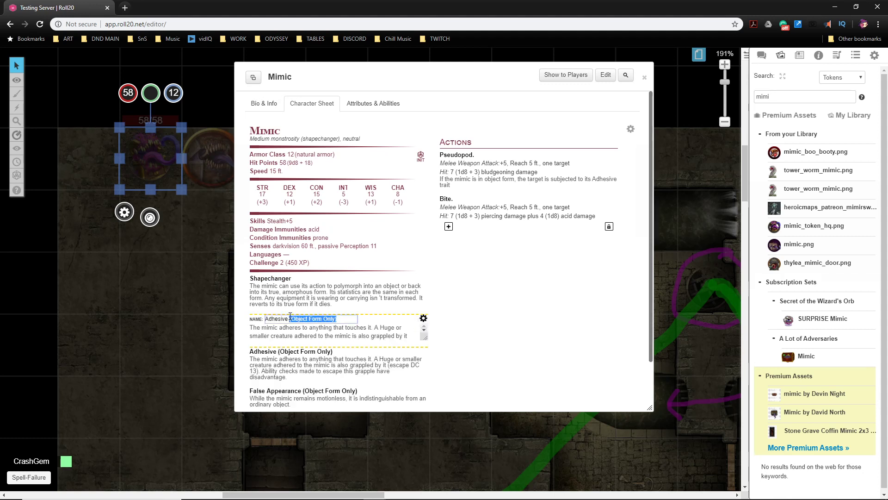
{"action": "key", "text": "BackSpace"}
{"action": "left_click", "coordinate": [424, 318]}
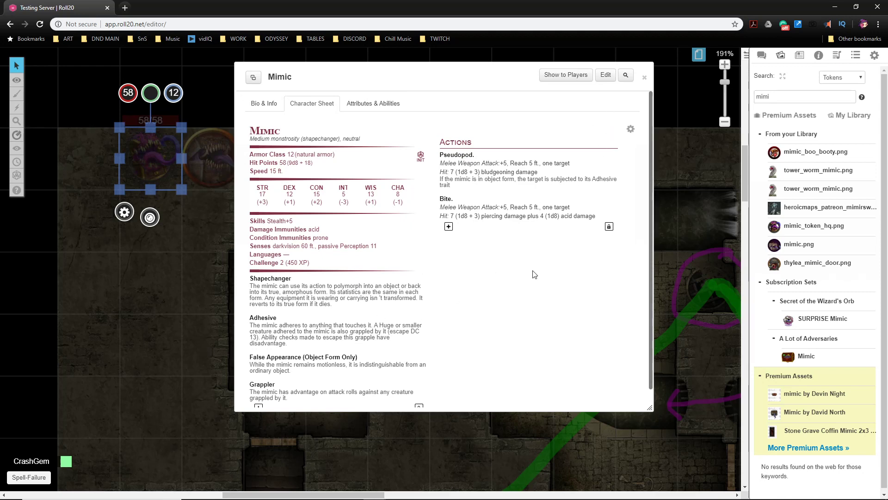
{"action": "left_click", "coordinate": [645, 77]}
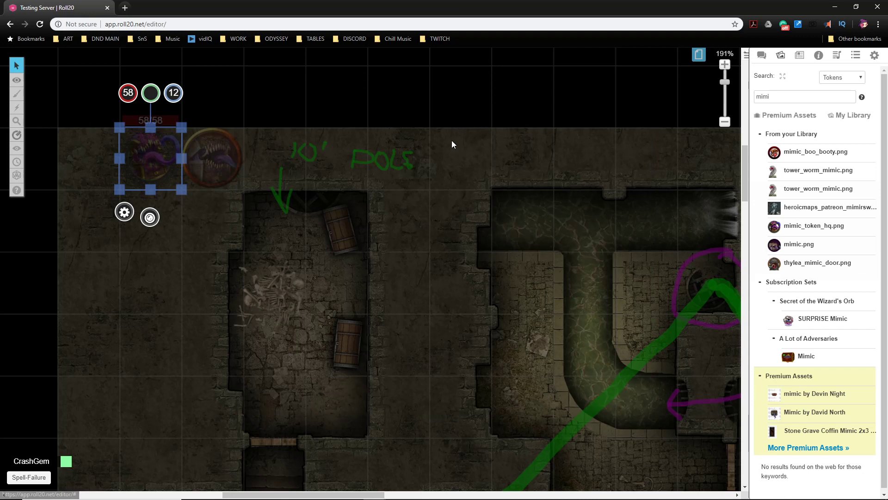
{"action": "left_click", "coordinate": [430, 157]}
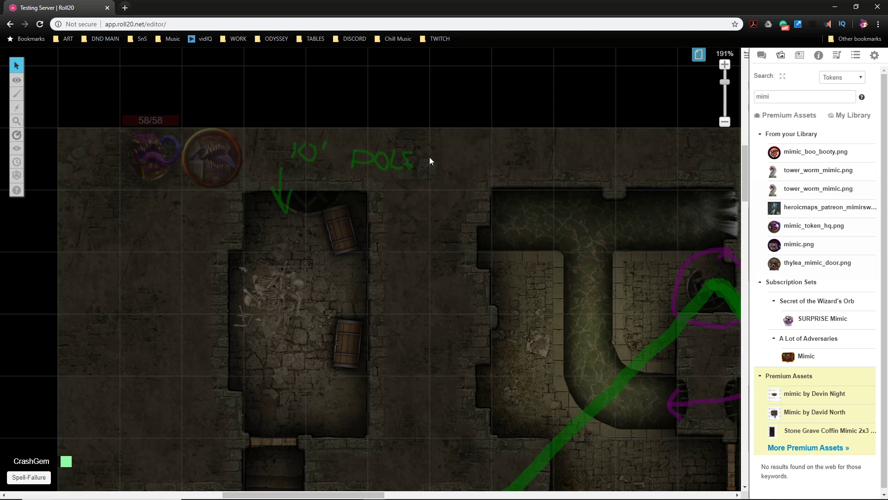
Copy the mimic token and paste three duplicates in a column beneath it, west of the barrel room
{"action": "left_click", "coordinate": [150, 165]}
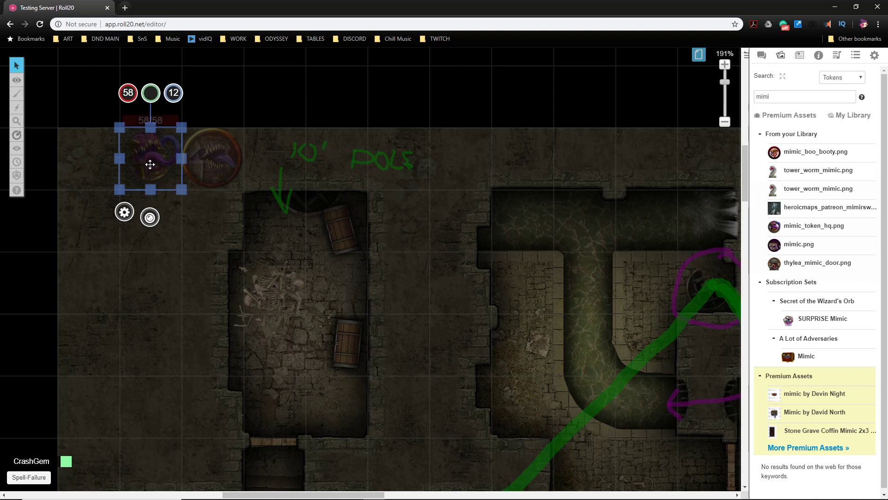
{"action": "key", "text": "ctrl+c"}
{"action": "key", "text": "ctrl+v"}
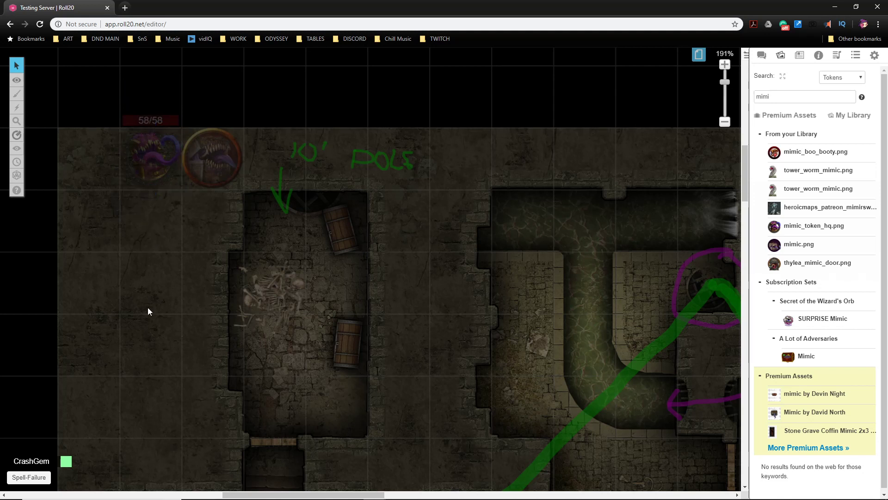
{"action": "key", "text": "ctrl+v"}
{"action": "key", "text": "ctrl+v"}
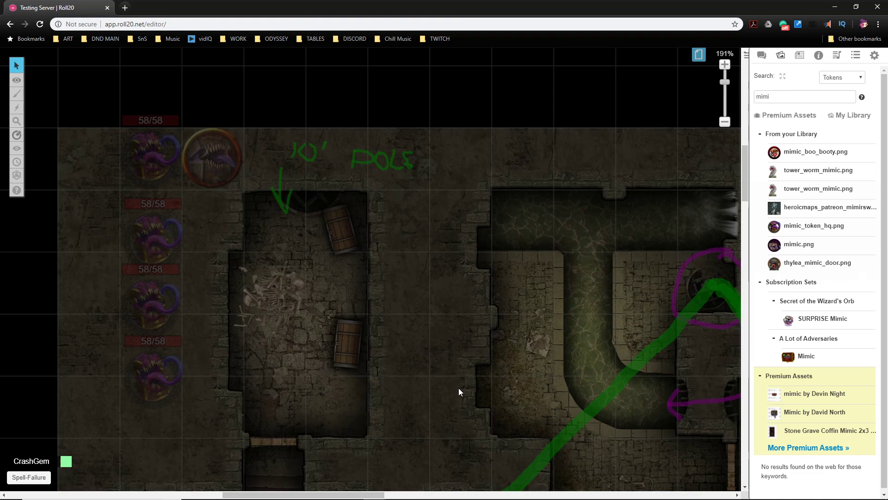
Examine the sewer map's rooms, channels and annotated routes beyond the barrel room
{"action": "left_click_drag", "start_coordinate": [458, 415], "coordinate": [377, 206]}
{"action": "scroll", "coordinate": [419, 303], "scroll_direction": "down", "scroll_amount": 3}
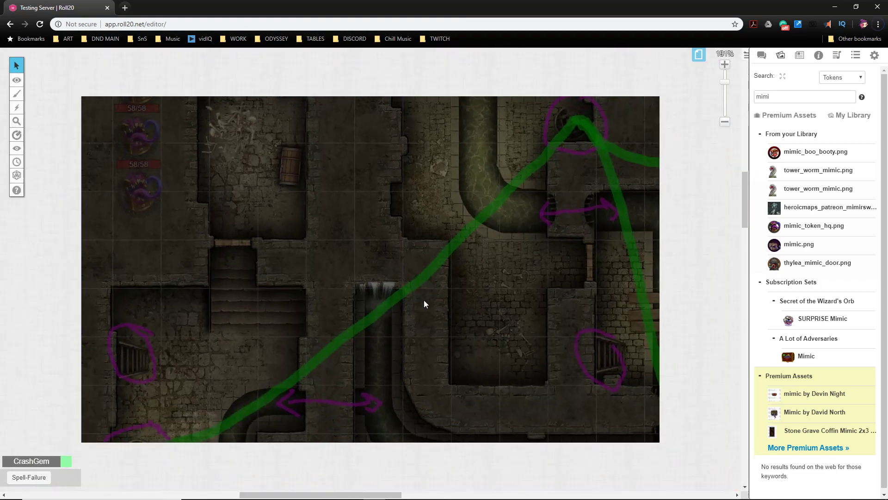
{"action": "left_click_drag", "start_coordinate": [509, 301], "coordinate": [359, 388]}
{"action": "left_click_drag", "start_coordinate": [337, 302], "coordinate": [404, 397]}
{"action": "left_click_drag", "start_coordinate": [405, 360], "coordinate": [409, 311]}
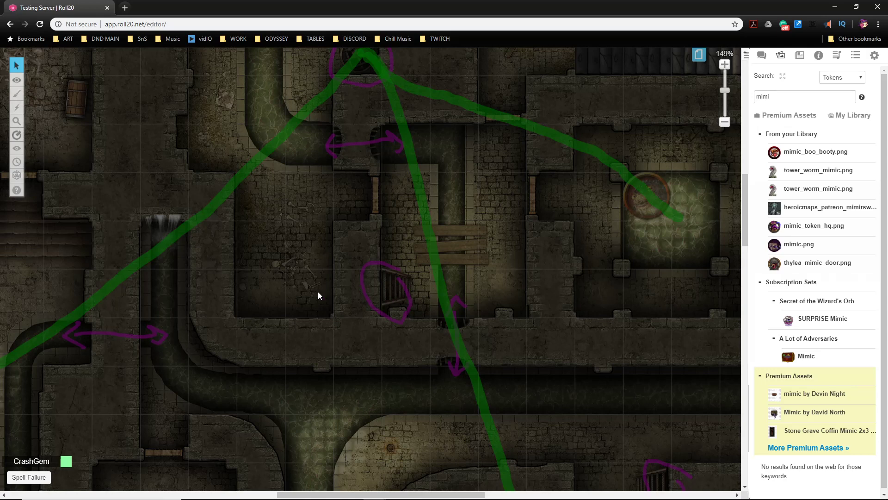
{"action": "left_click_drag", "start_coordinate": [341, 311], "coordinate": [314, 254]}
{"action": "left_click_drag", "start_coordinate": [387, 374], "coordinate": [394, 268]}
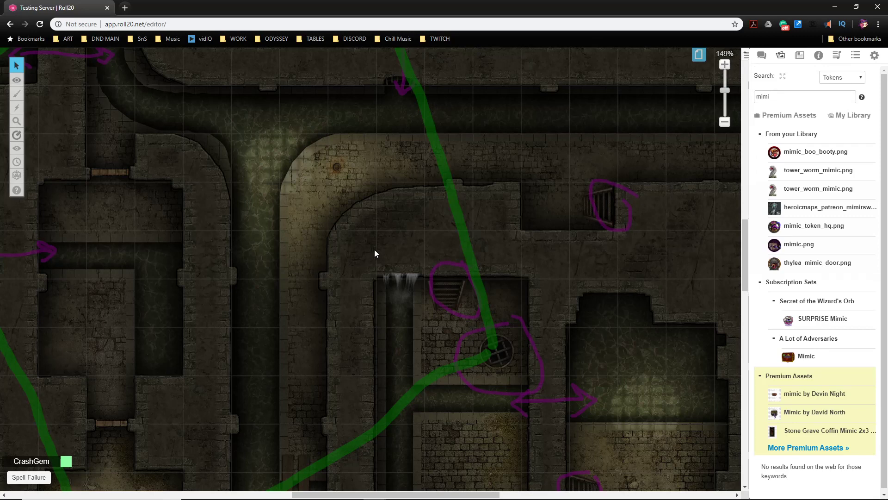
{"action": "scroll", "coordinate": [299, 290], "scroll_direction": "down", "scroll_amount": 3}
{"action": "left_click_drag", "start_coordinate": [353, 360], "coordinate": [450, 217]}
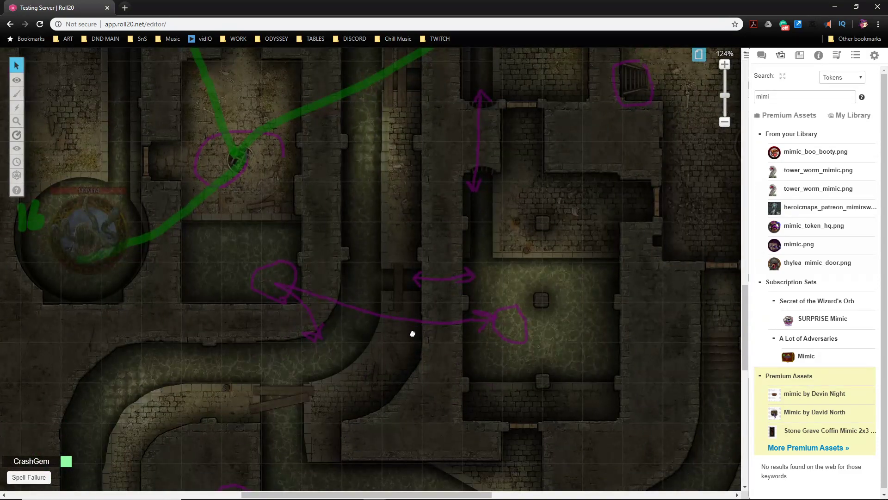
{"action": "left_click_drag", "start_coordinate": [412, 333], "coordinate": [401, 424]}
{"action": "left_click_drag", "start_coordinate": [391, 219], "coordinate": [349, 210]}
{"action": "left_click_drag", "start_coordinate": [270, 256], "coordinate": [395, 441]}
{"action": "left_click_drag", "start_coordinate": [452, 229], "coordinate": [372, 382]}
{"action": "left_click_drag", "start_coordinate": [462, 189], "coordinate": [428, 293]}
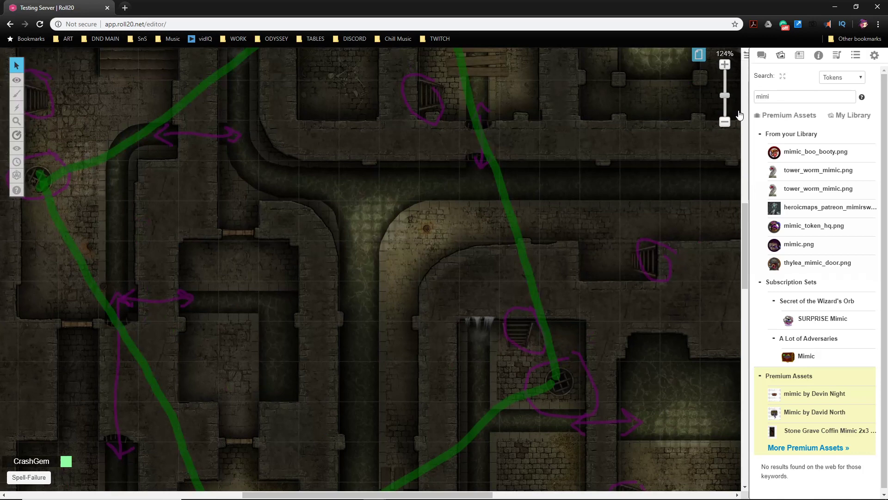
Search the D&D 5th Edition compendium for ooze, place Ooze, Corrupting at the channel junction and view its character sheet
{"action": "left_click", "coordinate": [800, 55]}
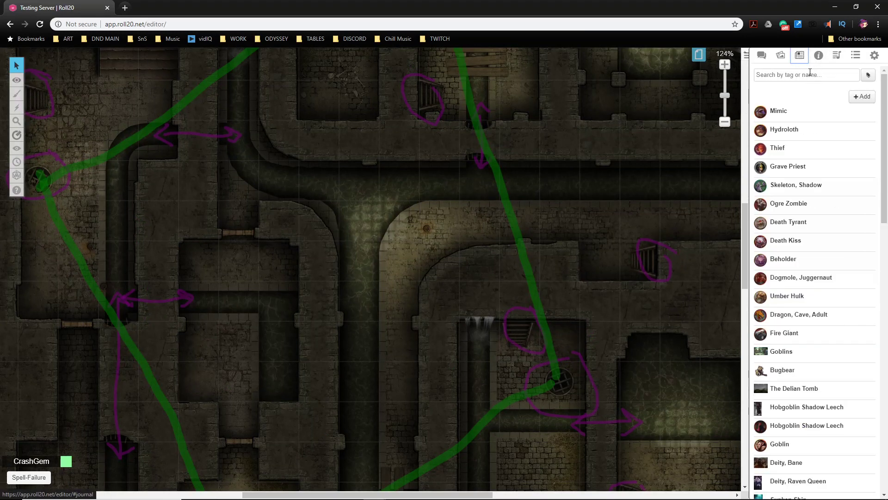
{"action": "left_click", "coordinate": [818, 55]}
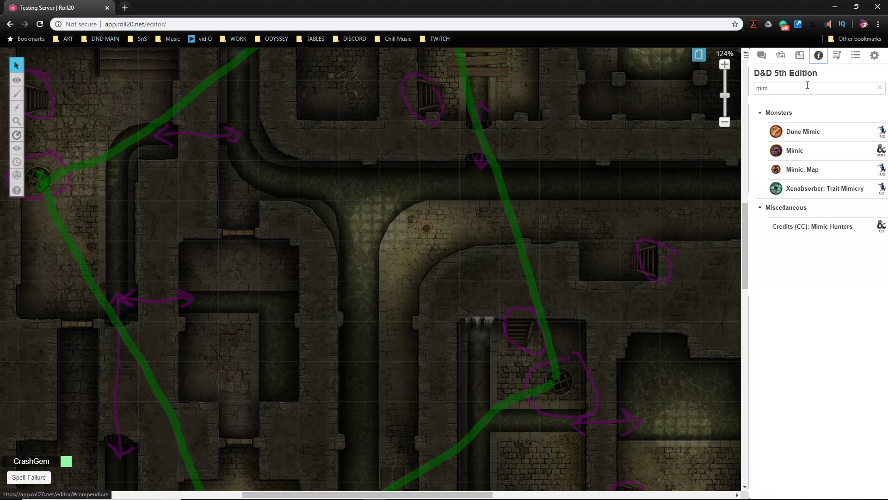
{"action": "double_click", "coordinate": [763, 87]}
{"action": "type", "text": "ooze"}
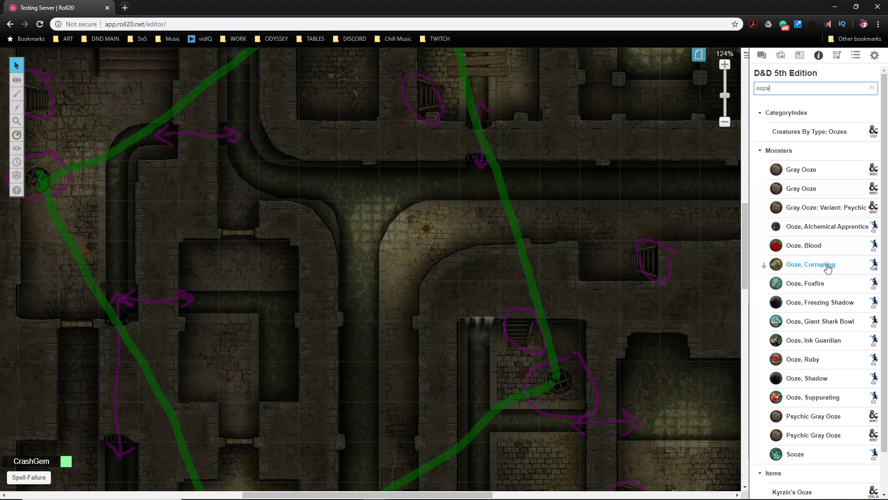
{"action": "left_click_drag", "start_coordinate": [814, 270], "coordinate": [397, 211]}
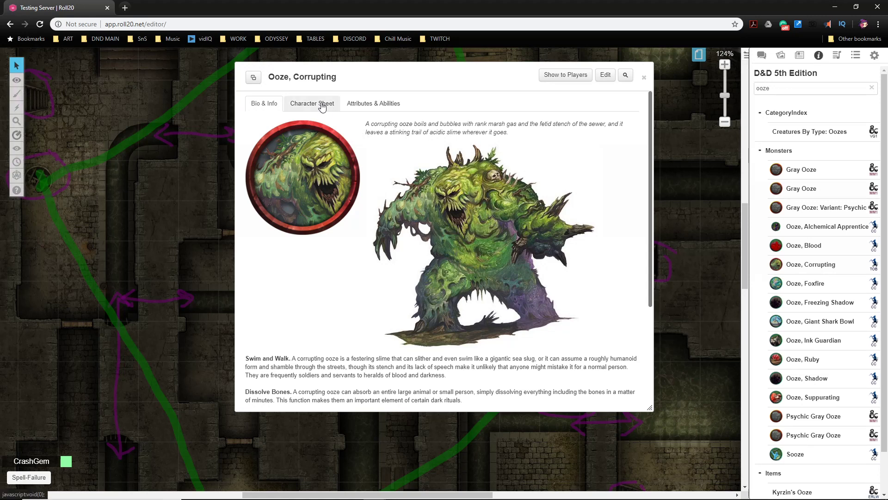
{"action": "left_click", "coordinate": [323, 107]}
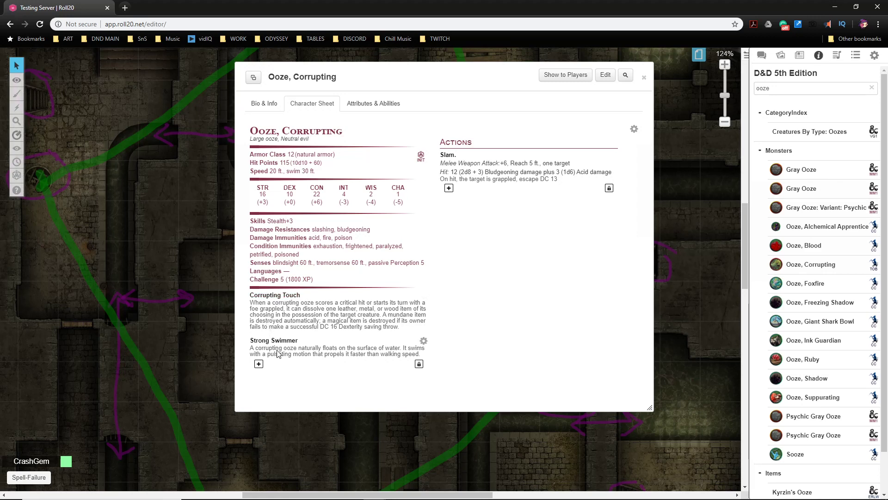
{"action": "left_click_drag", "start_coordinate": [494, 74], "coordinate": [417, 85]}
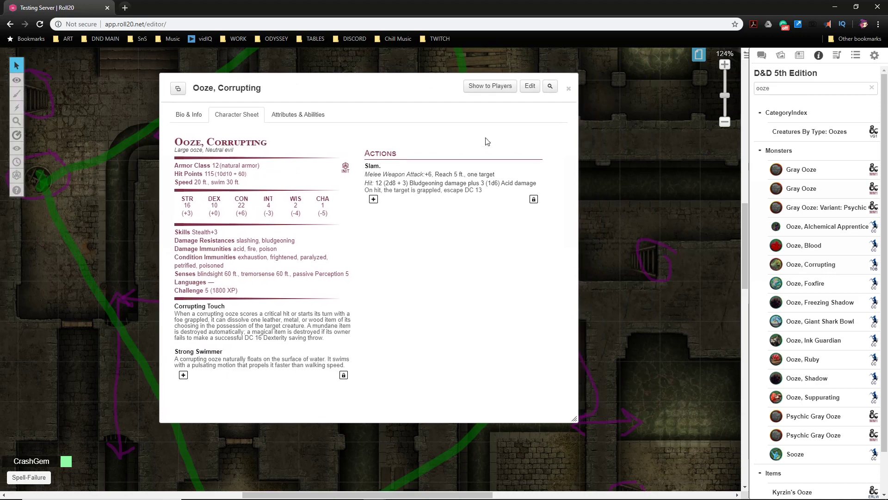
Copy the Amorphous trait's description from the Ooze, Blood compendium entry and close that entry
{"action": "left_click", "coordinate": [803, 246]}
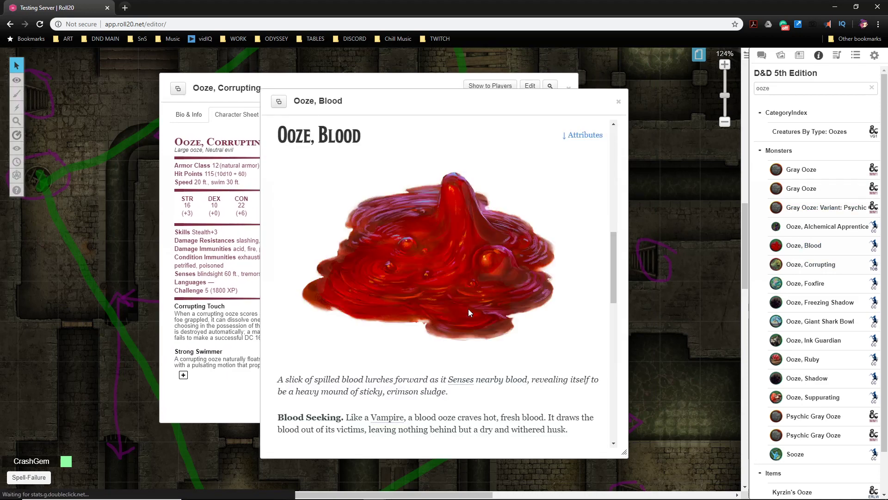
{"action": "scroll", "coordinate": [477, 310], "scroll_direction": "down", "scroll_amount": 10}
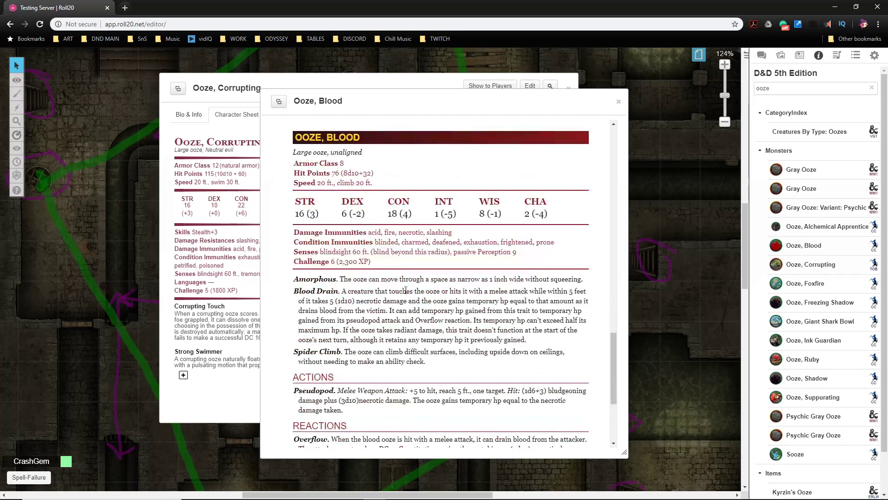
{"action": "left_click_drag", "start_coordinate": [584, 279], "coordinate": [352, 265]}
{"action": "key", "text": "ctrl+c"}
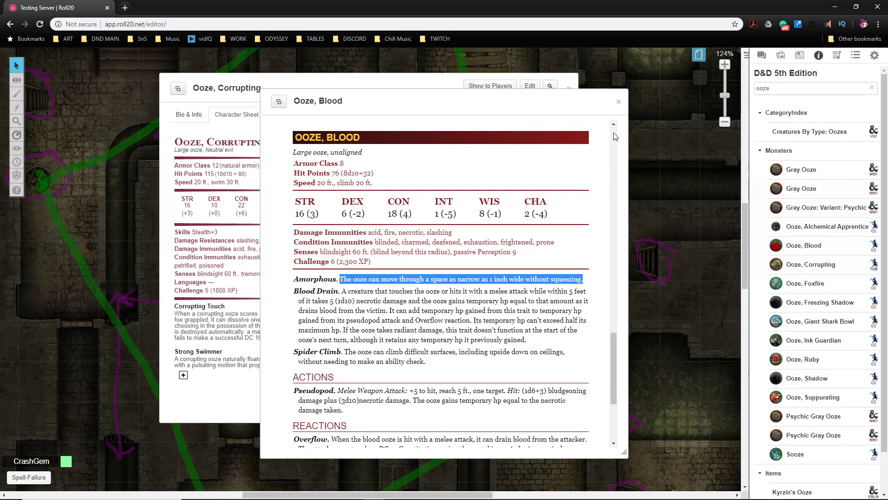
{"action": "left_click", "coordinate": [619, 109]}
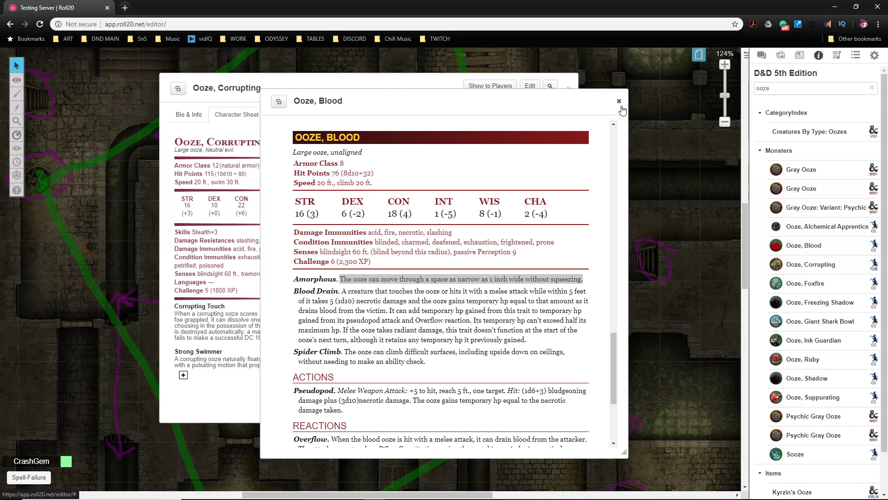
{"action": "left_click", "coordinate": [620, 102]}
{"action": "left_click_drag", "start_coordinate": [318, 92], "coordinate": [416, 125]}
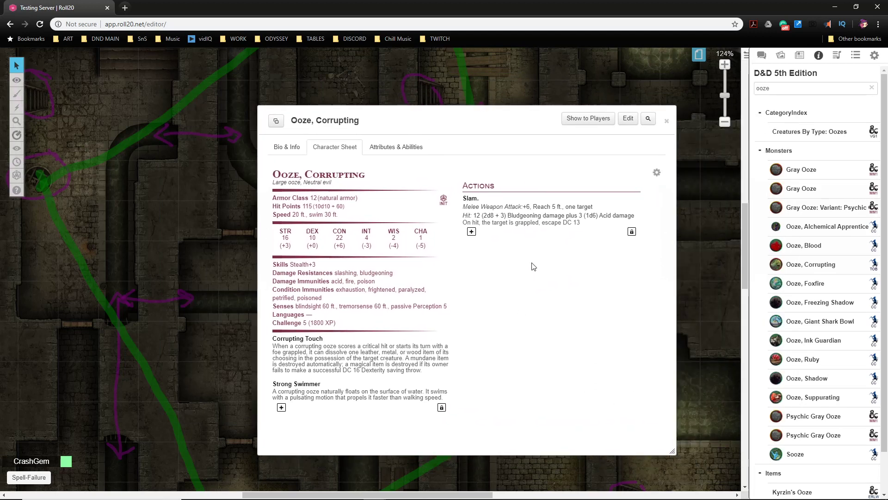
{"action": "left_click", "coordinate": [657, 173]}
{"action": "left_click", "coordinate": [654, 173]}
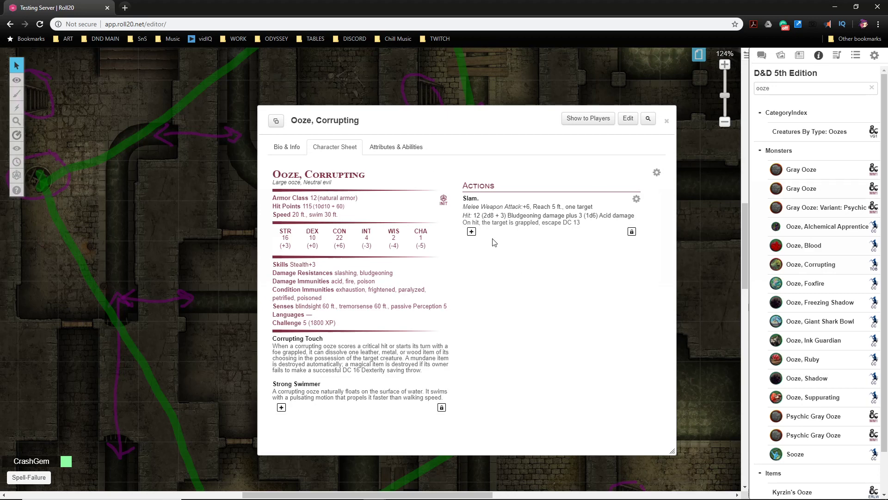
{"action": "left_click", "coordinate": [446, 340]}
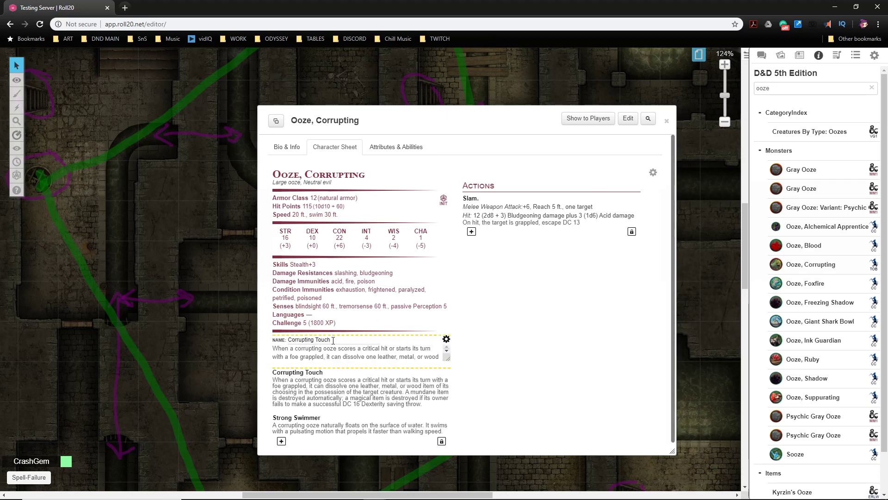
{"action": "left_click", "coordinate": [447, 339]}
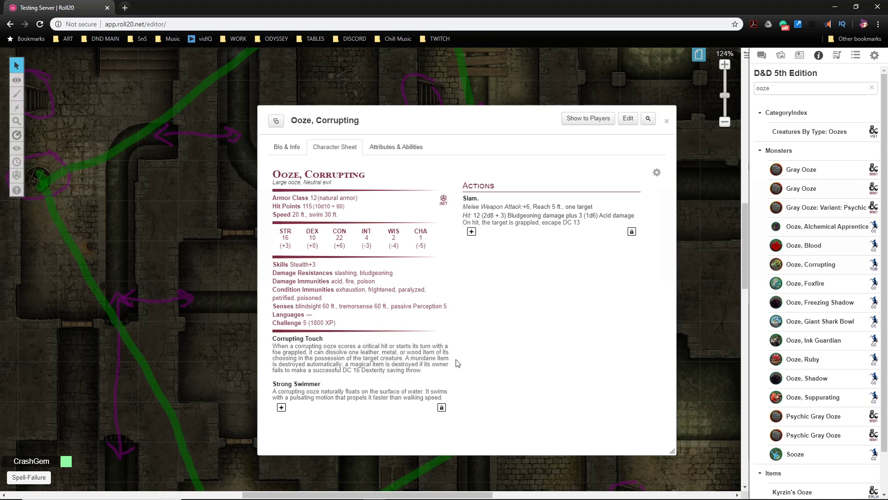
Add an "Amorphous" trait with the copied description to the Ooze, Corrupting character sheet and close the sheet
{"action": "left_click", "coordinate": [282, 407]}
{"action": "left_click", "coordinate": [299, 412]}
{"action": "type", "text": "Amorphous"}
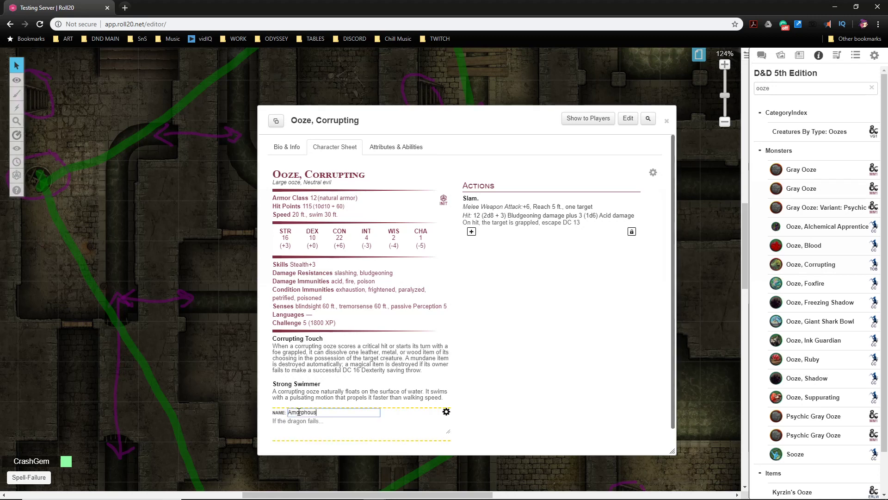
{"action": "left_click", "coordinate": [334, 424]}
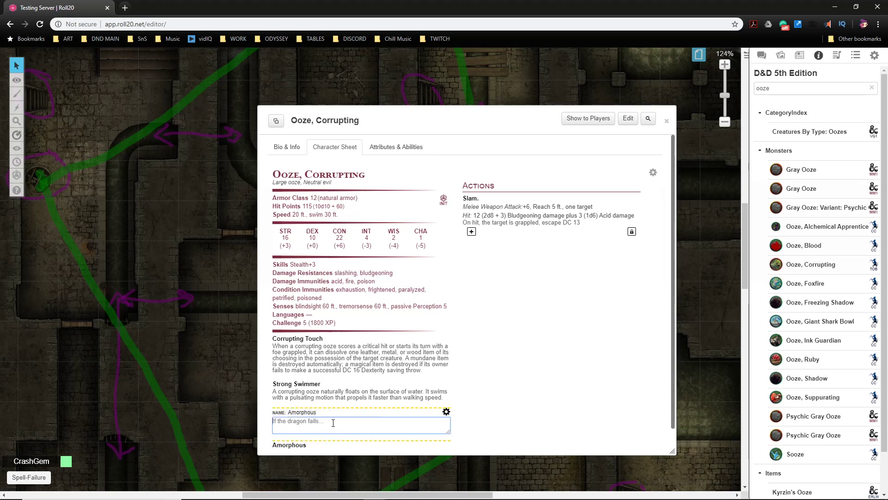
{"action": "key", "text": "ctrl+v"}
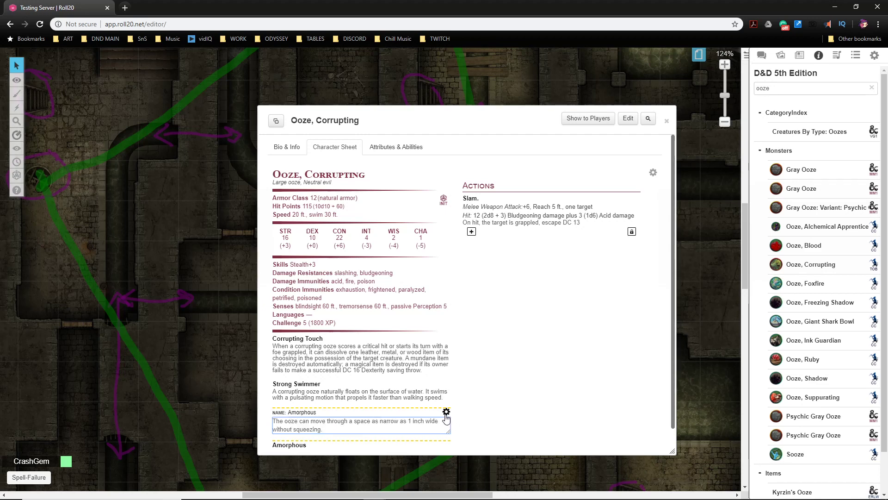
{"action": "left_click", "coordinate": [446, 413]}
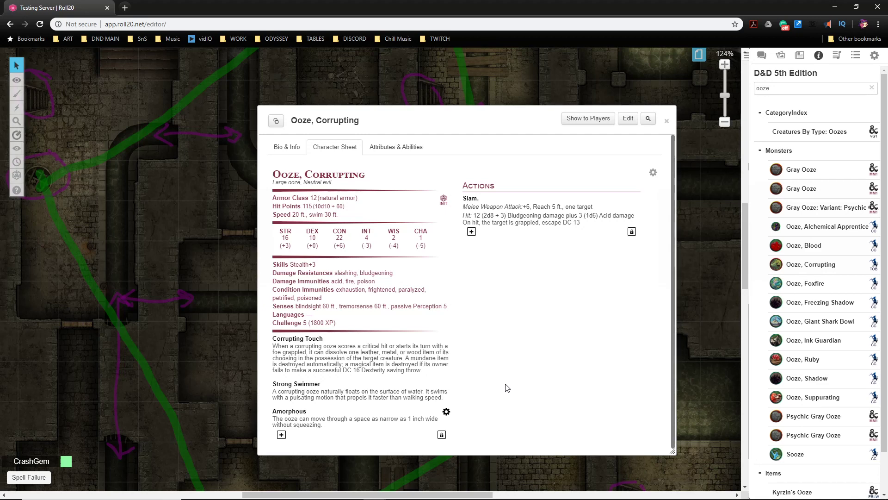
{"action": "scroll", "coordinate": [475, 268], "scroll_direction": "down", "scroll_amount": 1}
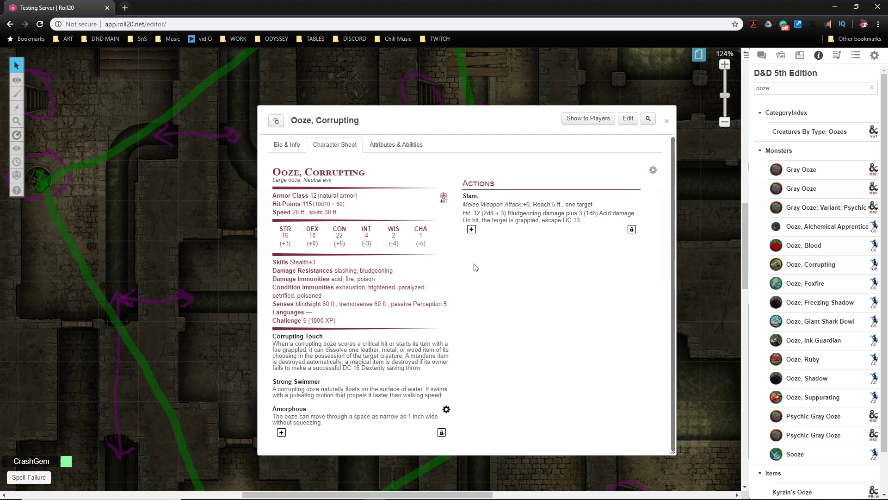
{"action": "left_click_drag", "start_coordinate": [391, 122], "coordinate": [362, 140]}
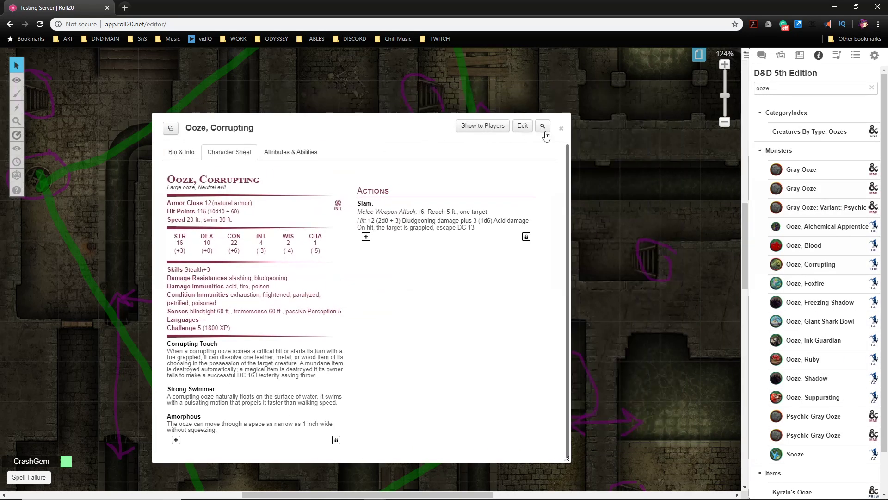
{"action": "left_click", "coordinate": [561, 130]}
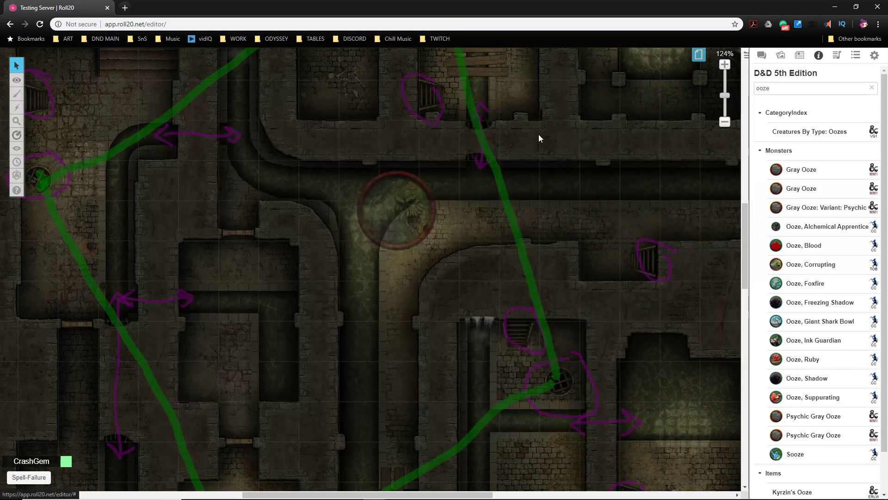
Reposition the corrupting ooze token over the channel junction and deselect it
{"action": "left_click", "coordinate": [397, 217]}
{"action": "left_click_drag", "start_coordinate": [437, 250], "coordinate": [419, 240]}
{"action": "left_click", "coordinate": [461, 279]}
{"action": "left_click_drag", "start_coordinate": [461, 280], "coordinate": [547, 240]}
Search the token art for slime and place ooze_acidic_slime.png in the channel just south of the corrupting ooze token
{"action": "left_click", "coordinate": [781, 55]}
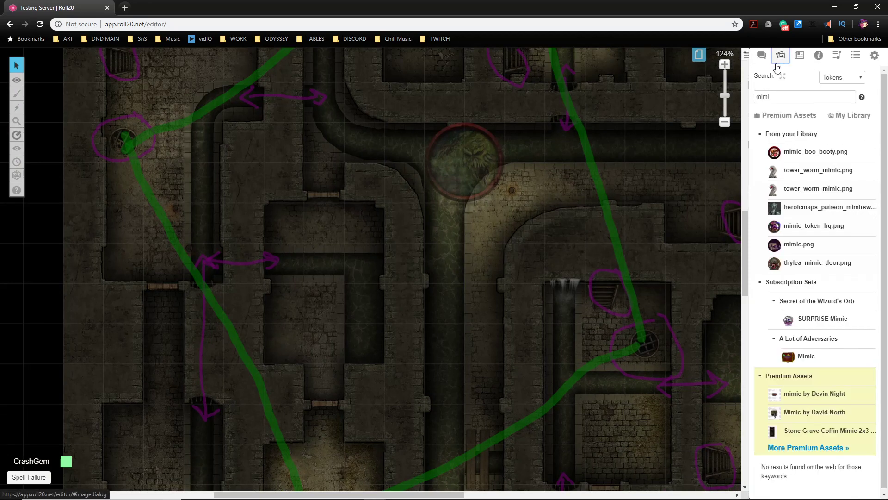
{"action": "left_click_drag", "start_coordinate": [778, 96], "coordinate": [755, 95]}
{"action": "type", "text": "sl"}
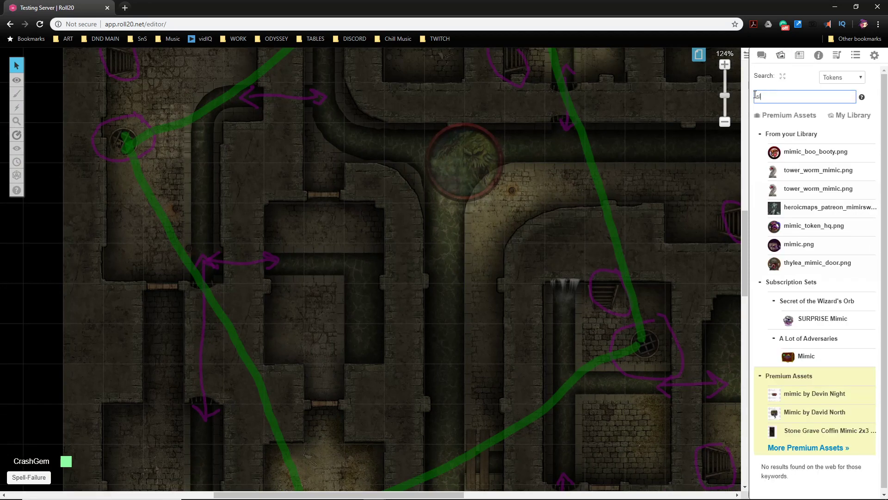
{"action": "type", "text": "imes"}
{"action": "key", "text": "Return"}
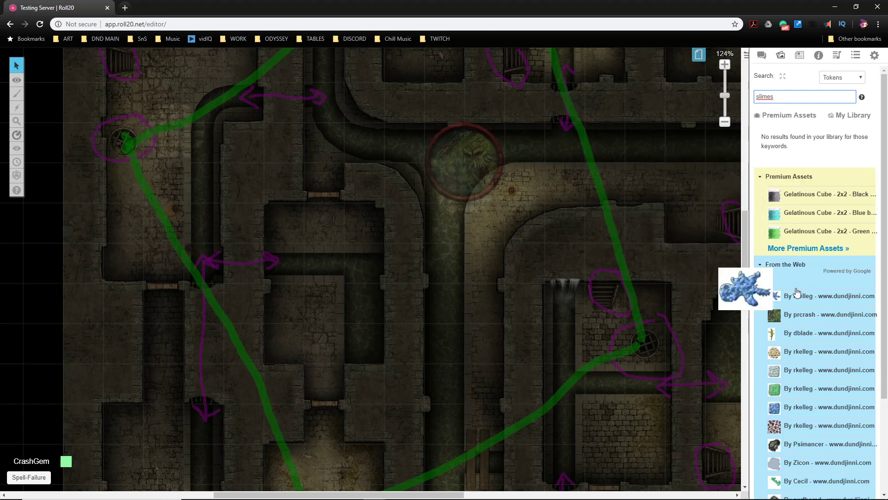
{"action": "left_click_drag", "start_coordinate": [783, 98], "coordinate": [757, 92]}
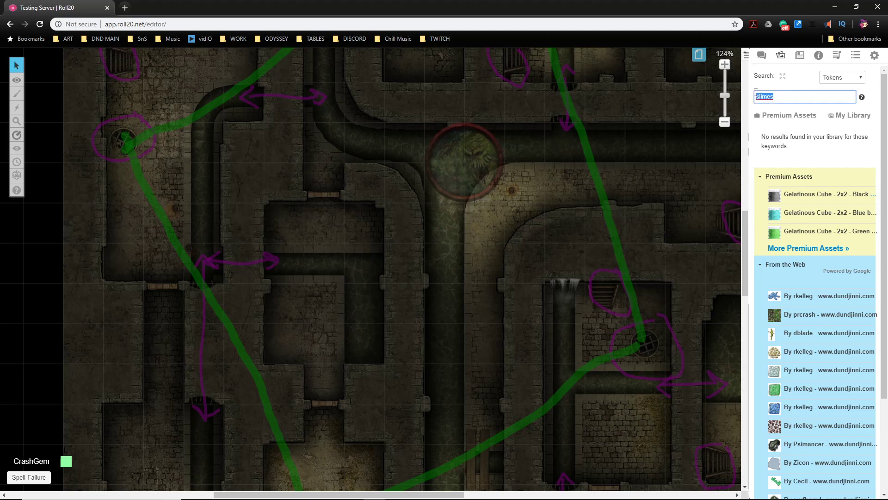
{"action": "type", "text": "s"}
{"action": "key", "text": "Return"}
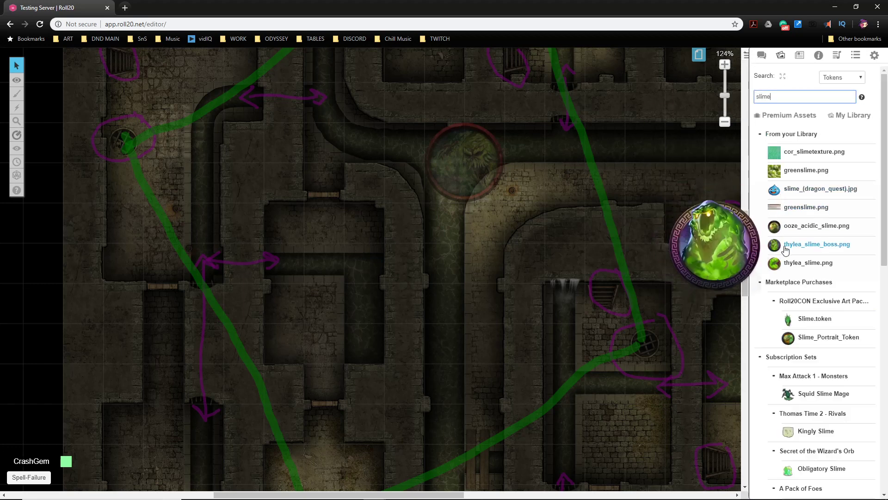
{"action": "left_click_drag", "start_coordinate": [784, 231], "coordinate": [505, 283]}
{"action": "left_click", "coordinate": [462, 231]}
Set the acidic slime token to represent the Ooze, Corrupting character
{"action": "double_click", "coordinate": [481, 252]}
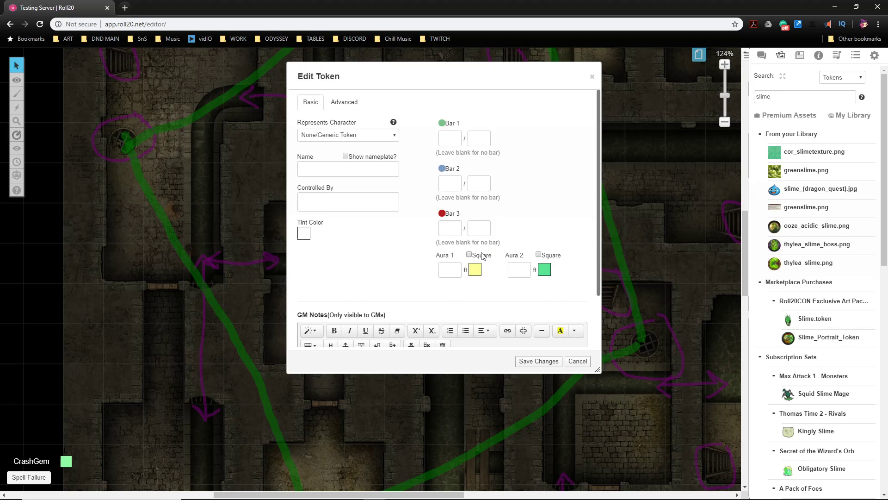
{"action": "left_click", "coordinate": [355, 135]}
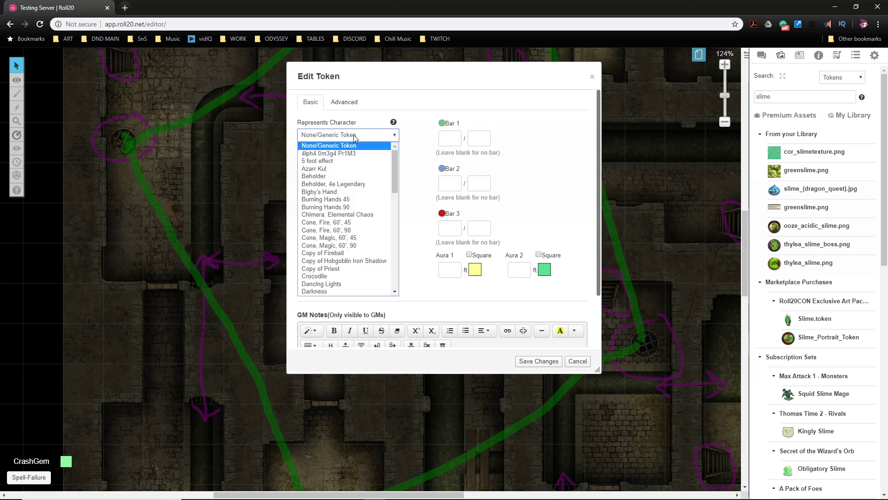
{"action": "type", "text": "co"}
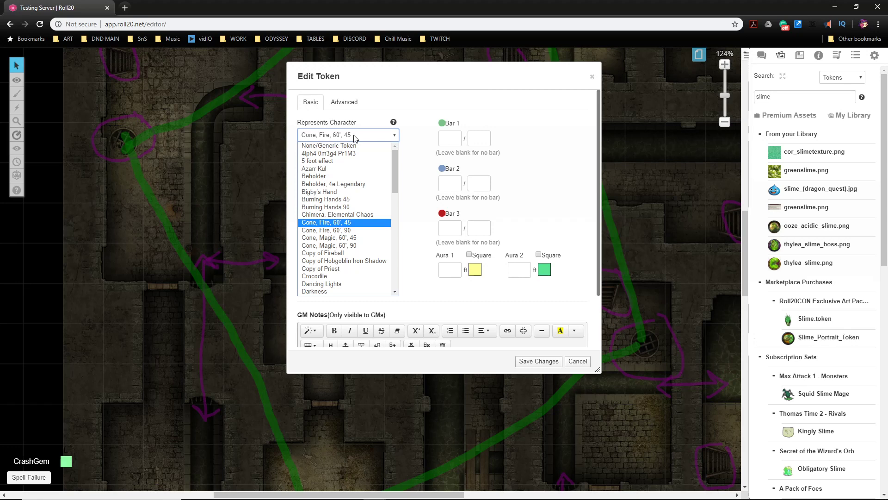
{"action": "key", "text": "Down"}
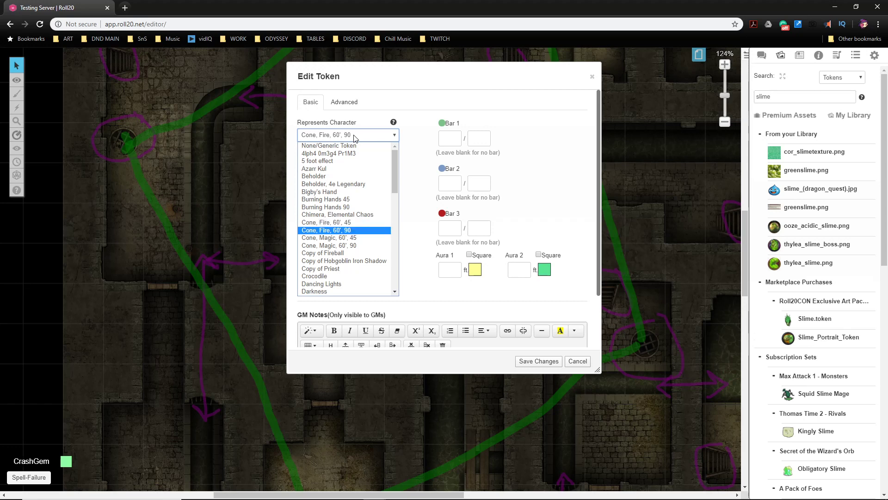
{"action": "key", "text": "Down"}
{"action": "key", "text": "Return"}
{"action": "left_click", "coordinate": [360, 139]}
{"action": "left_click", "coordinate": [360, 139]}
{"action": "key", "text": "o"}
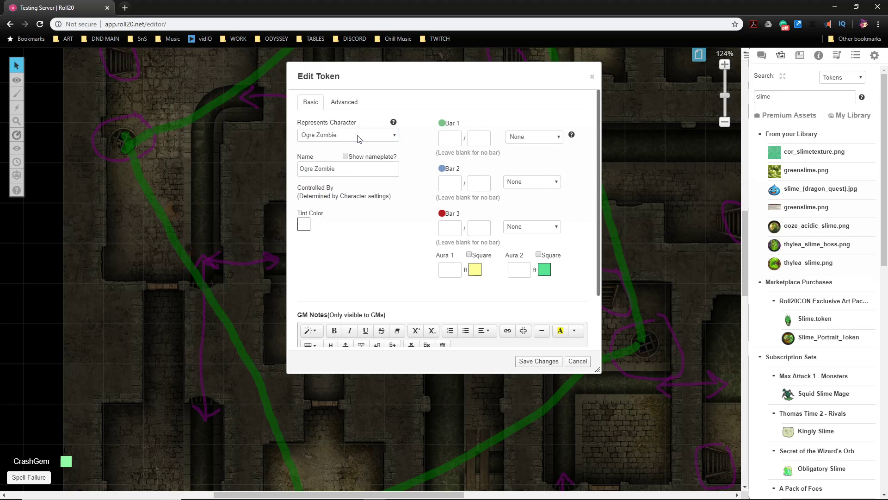
{"action": "left_click", "coordinate": [359, 139]}
{"action": "left_click", "coordinate": [359, 139]}
{"action": "left_click", "coordinate": [359, 138]}
{"action": "scroll", "coordinate": [344, 176], "scroll_direction": "down", "scroll_amount": 3}
{"action": "left_click", "coordinate": [341, 178]}
Link the slime token's Bar 3 to the hp attribute and set its current value to 115
{"action": "left_click", "coordinate": [516, 229]}
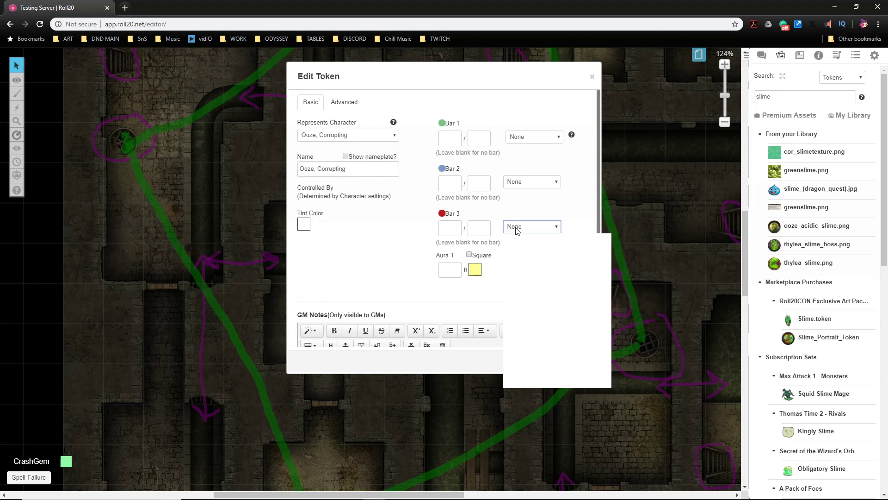
{"action": "left_click", "coordinate": [516, 230]}
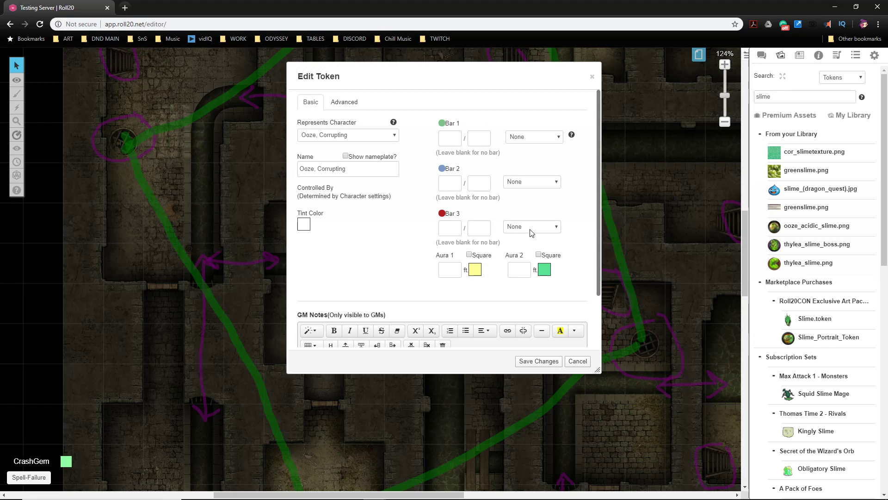
{"action": "left_click", "coordinate": [530, 229]}
{"action": "type", "text": "hp"}
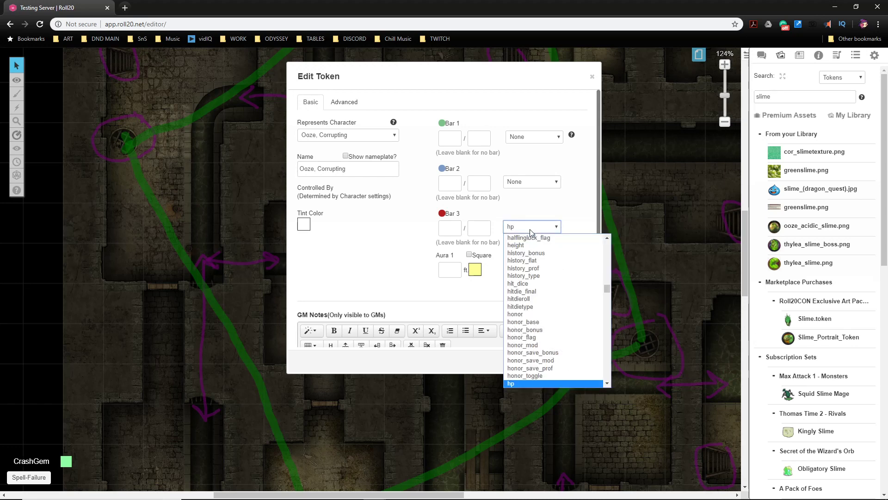
{"action": "key", "text": "Return"}
{"action": "left_click", "coordinate": [454, 226]}
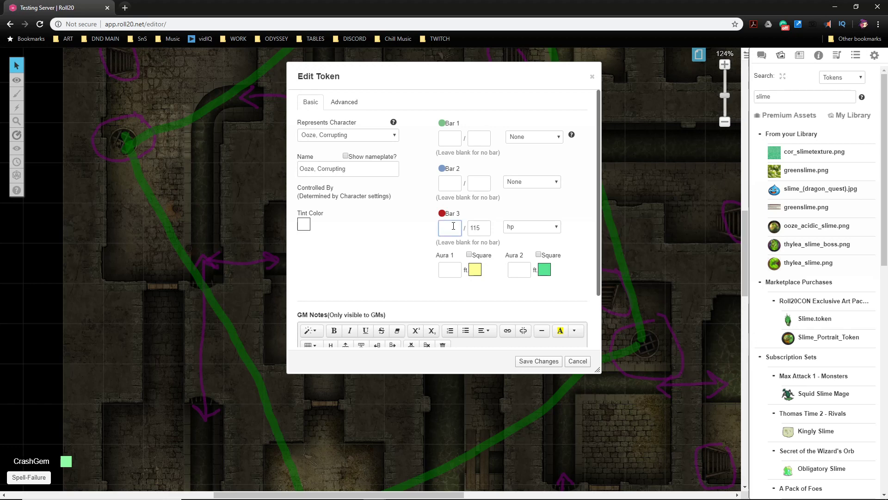
{"action": "type", "text": "15"}
{"action": "left_click_drag", "start_coordinate": [450, 228], "coordinate": [430, 230]}
{"action": "left_click", "coordinate": [521, 227]}
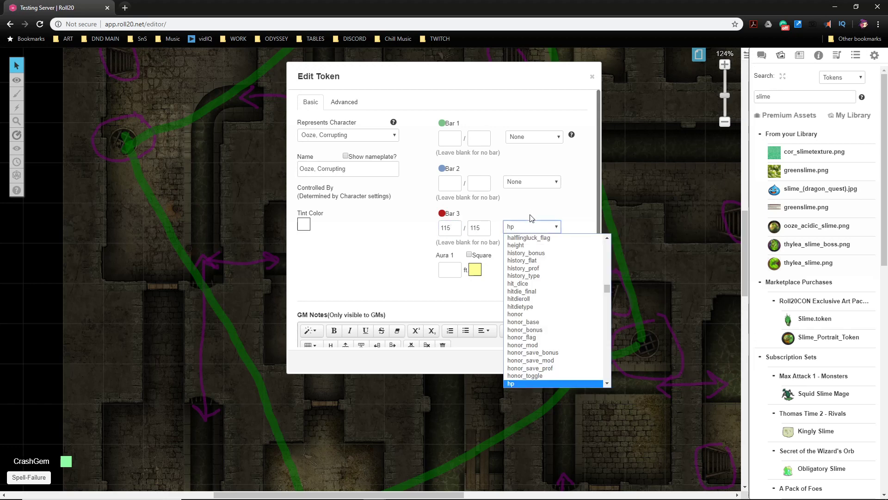
{"action": "left_click", "coordinate": [531, 218]}
{"action": "left_click", "coordinate": [529, 230]}
{"action": "scroll", "coordinate": [521, 259], "scroll_direction": "up", "scroll_amount": 20}
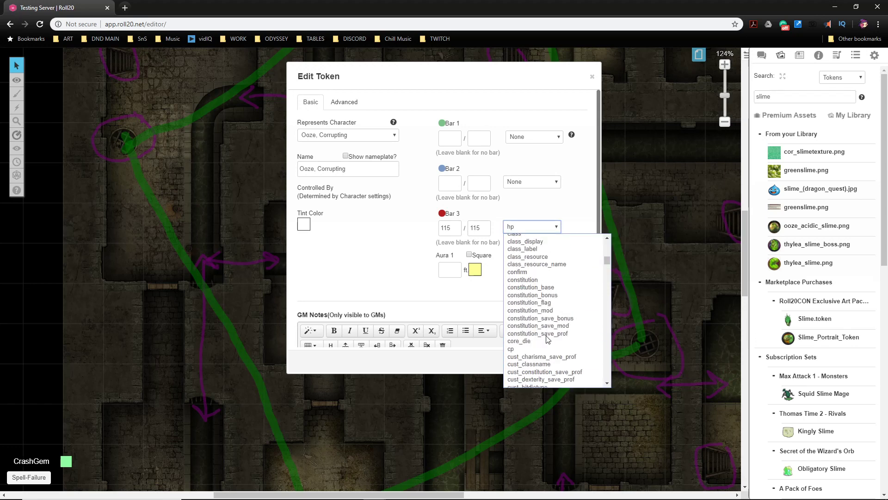
{"action": "left_click", "coordinate": [543, 210]}
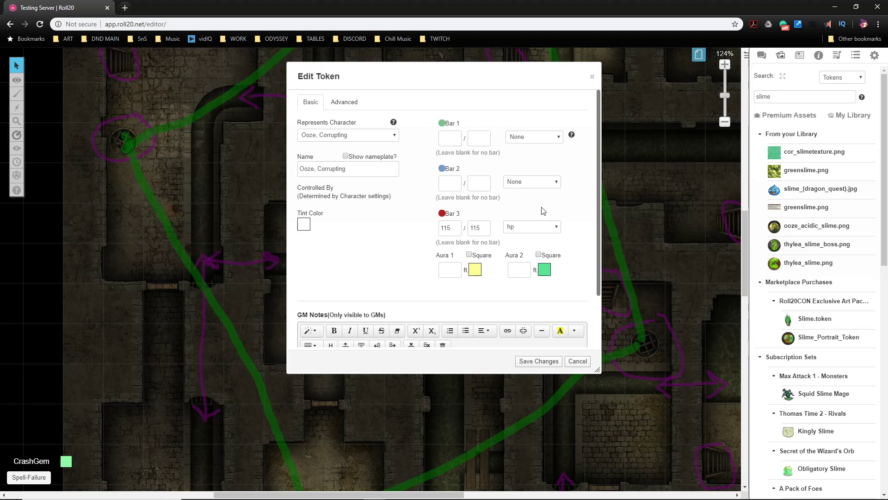
Link the token's Bar 2 to the npc_ac attribute
{"action": "left_click", "coordinate": [531, 184]}
{"action": "type", "text": "npc_ac"}
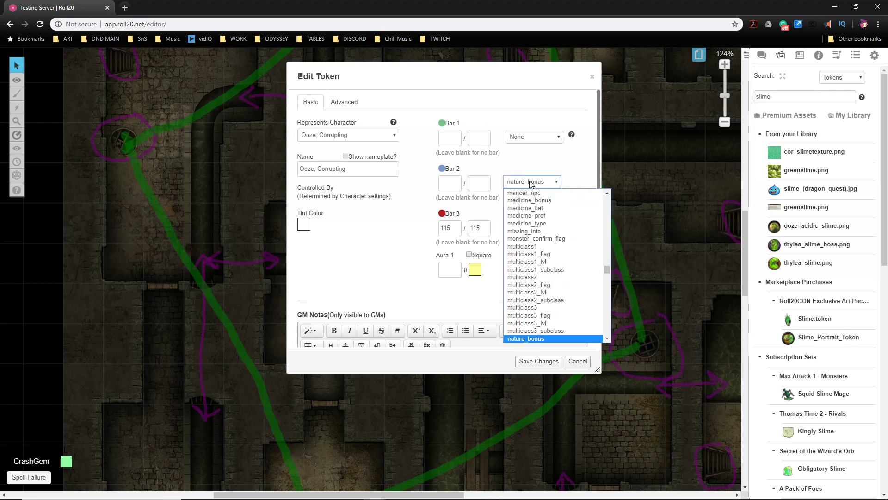
{"action": "key", "text": "Down"}
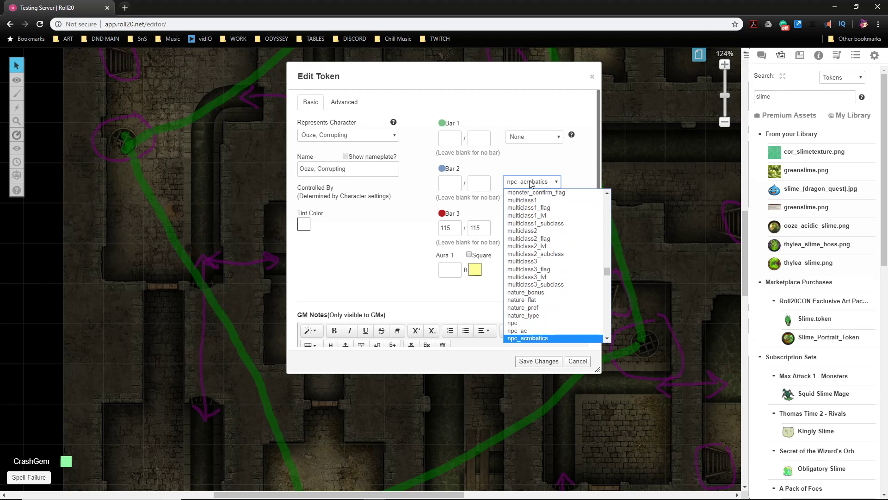
{"action": "key", "text": "Up"}
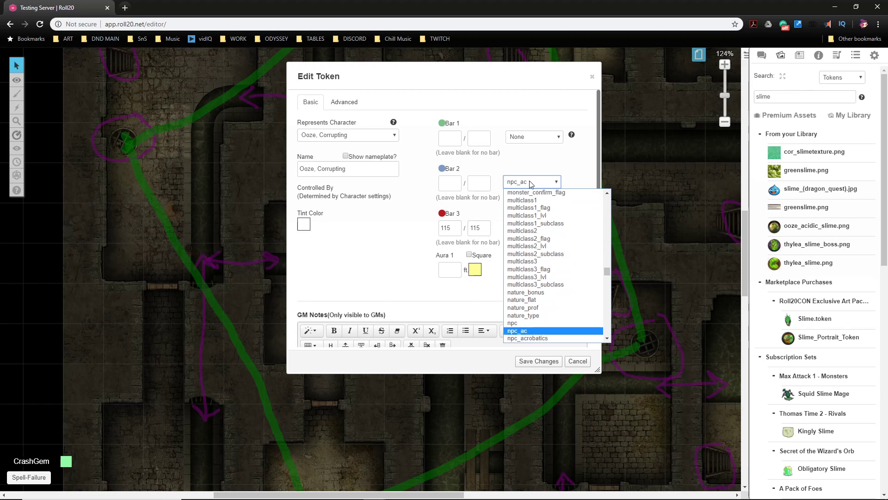
{"action": "key", "text": "Return"}
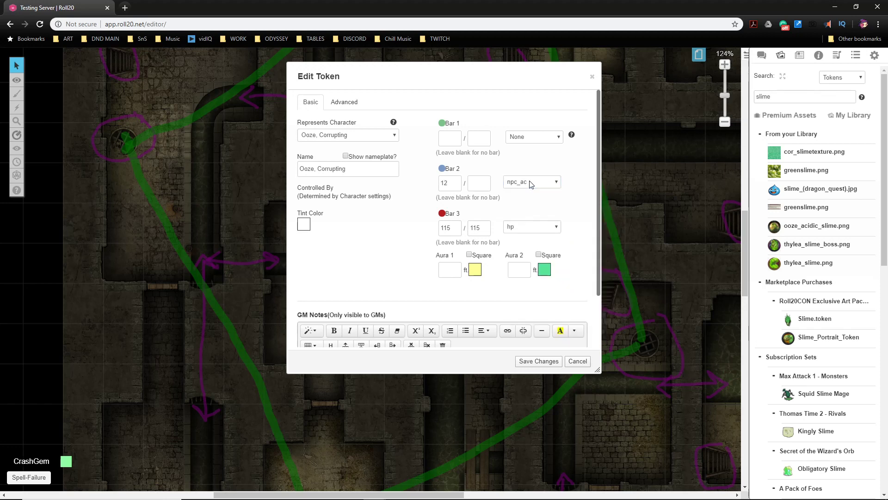
Unlink Bar 3 by setting its attribute to None while keeping its values, and save the token changes
{"action": "left_click", "coordinate": [521, 229]}
{"action": "left_click", "coordinate": [521, 229]}
{"action": "left_click", "coordinate": [521, 229]}
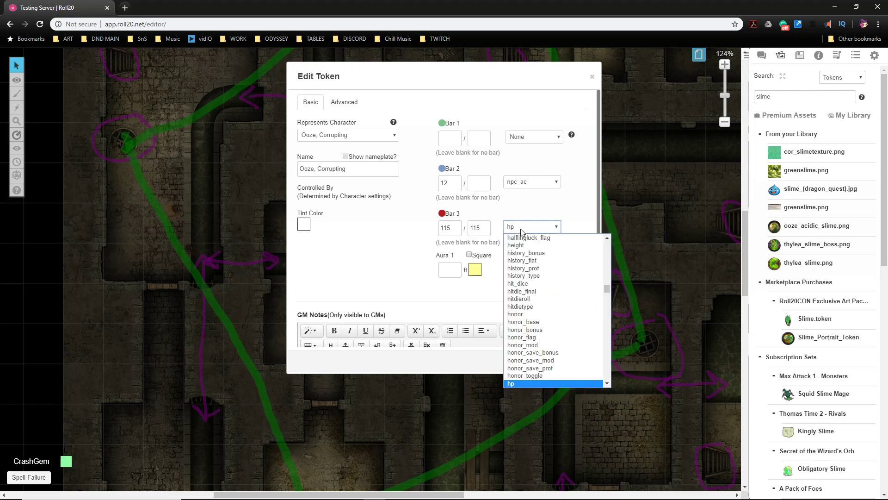
{"action": "type", "text": "none"}
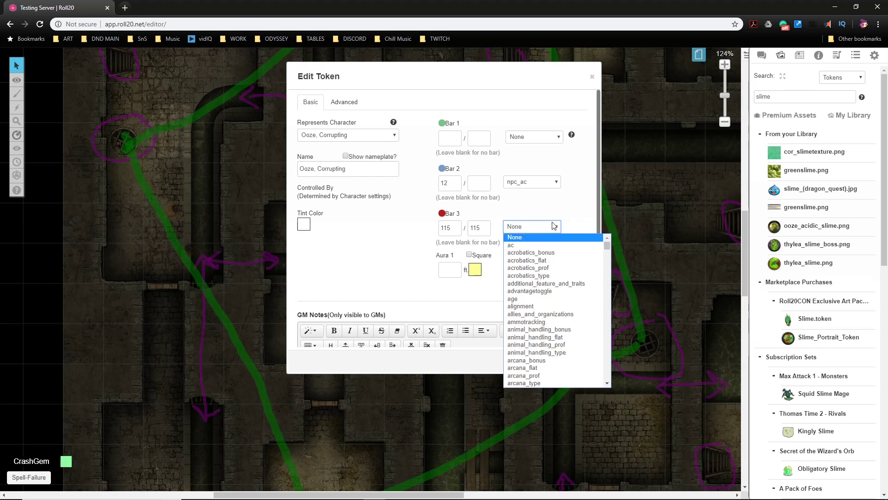
{"action": "left_click", "coordinate": [527, 238]}
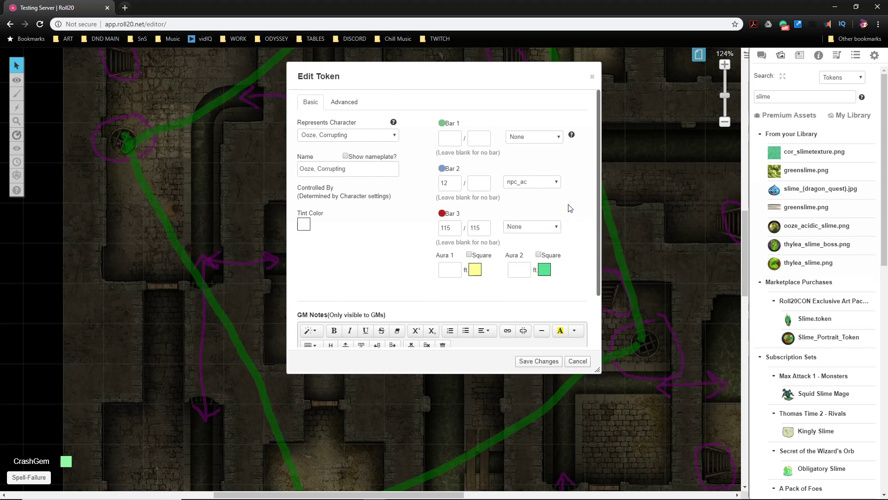
{"action": "left_click", "coordinate": [542, 361]}
Move the acidic slime token to the flooded room in the southeast, at the end of the long purple arrow
{"action": "left_click", "coordinate": [508, 226]}
{"action": "left_click_drag", "start_coordinate": [472, 251], "coordinate": [375, 340]}
{"action": "scroll", "coordinate": [410, 269], "scroll_direction": "down", "scroll_amount": 5}
{"action": "left_click_drag", "start_coordinate": [467, 337], "coordinate": [434, 260]}
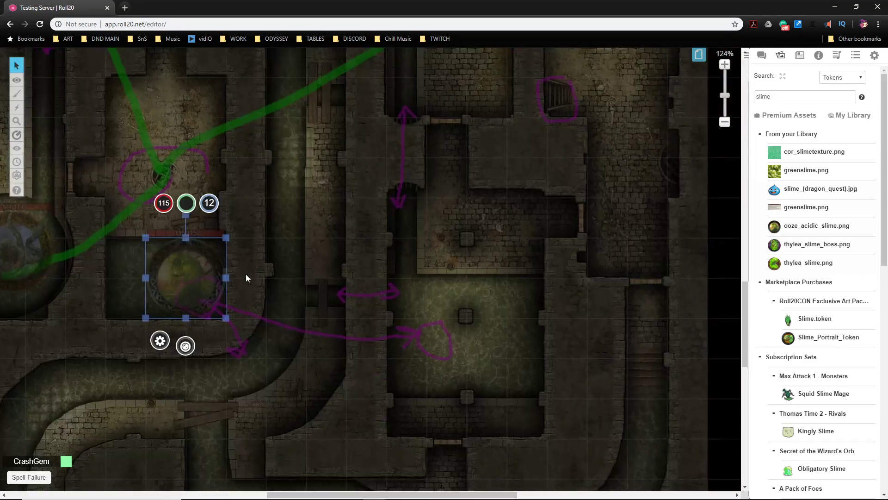
{"action": "left_click_drag", "start_coordinate": [190, 271], "coordinate": [479, 328]}
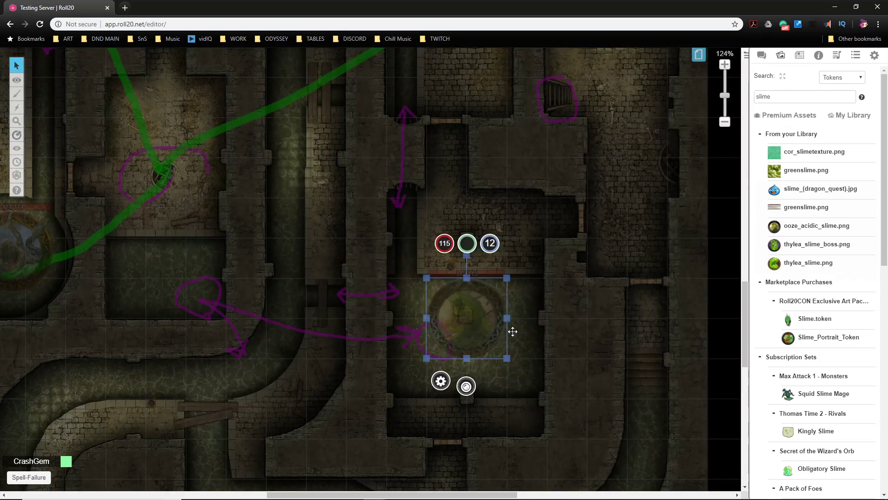
{"action": "left_click_drag", "start_coordinate": [527, 303], "coordinate": [532, 286]}
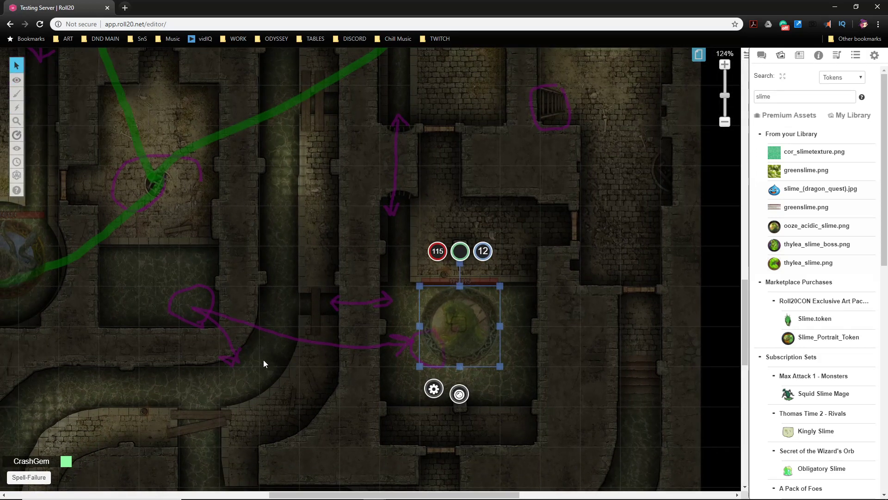
Switch to the Dynamic Lighting layer and activate the Select tool
{"action": "mouse_move", "coordinate": [16, 94]}
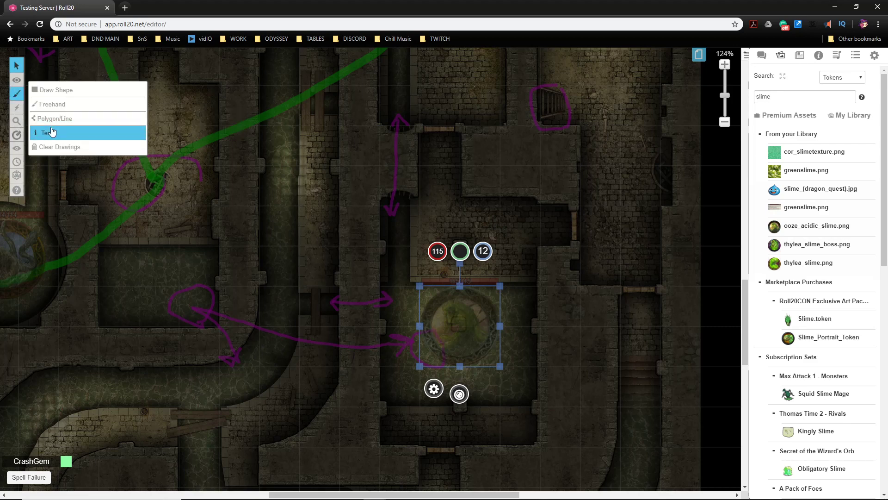
{"action": "left_click_drag", "start_coordinate": [208, 191], "coordinate": [300, 369]}
{"action": "left_click_drag", "start_coordinate": [345, 88], "coordinate": [395, 258]}
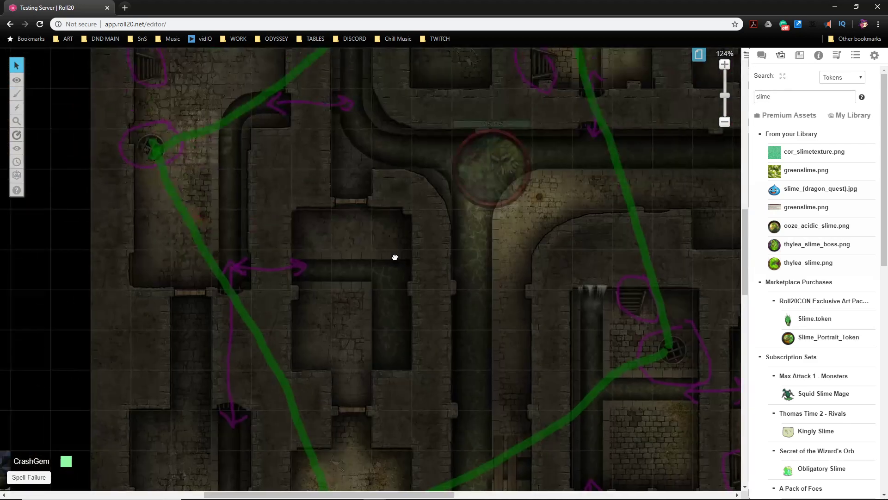
{"action": "left_click_drag", "start_coordinate": [369, 138], "coordinate": [397, 338]}
{"action": "mouse_move", "coordinate": [18, 80]}
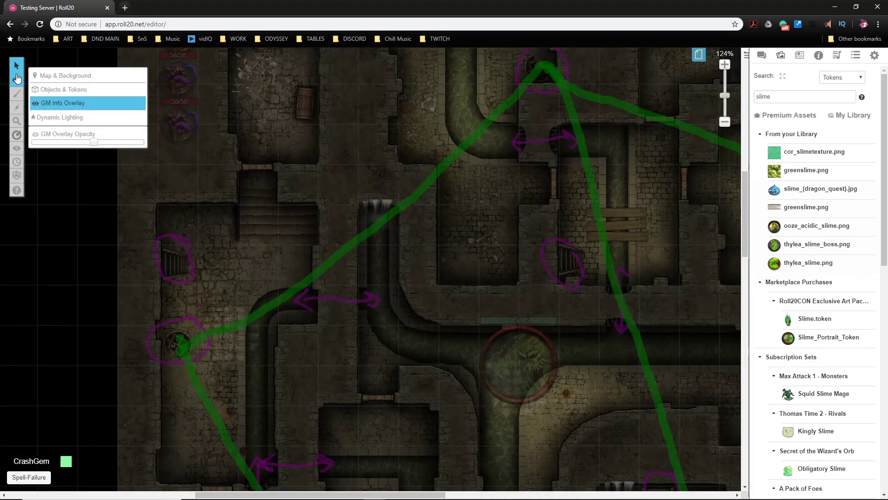
{"action": "left_click", "coordinate": [59, 117]}
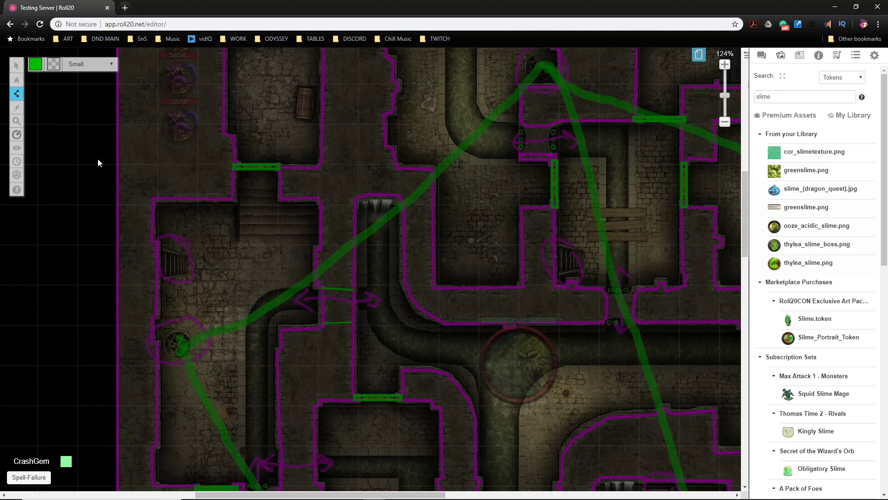
{"action": "left_click", "coordinate": [17, 65]}
Draw an Extra Large green line from the floor grate in the room west of the main channel to the acidic slime token
{"action": "left_click_drag", "start_coordinate": [533, 422], "coordinate": [385, 140]}
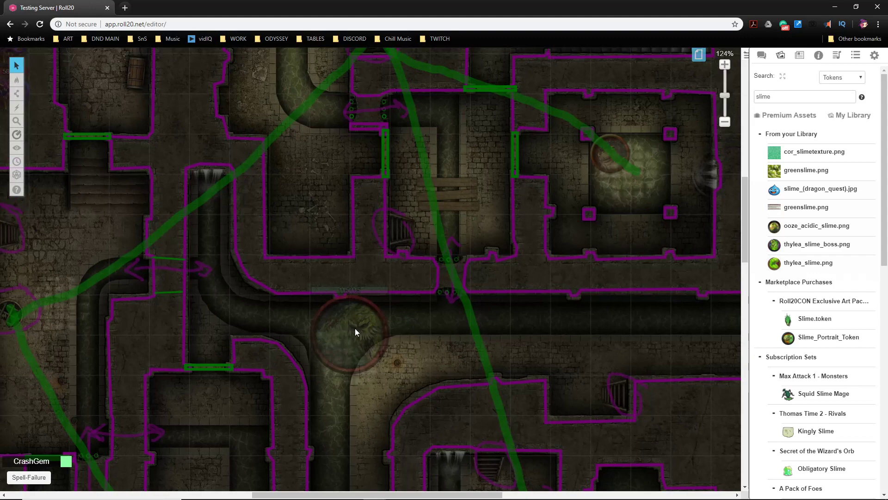
{"action": "mouse_move", "coordinate": [17, 79]}
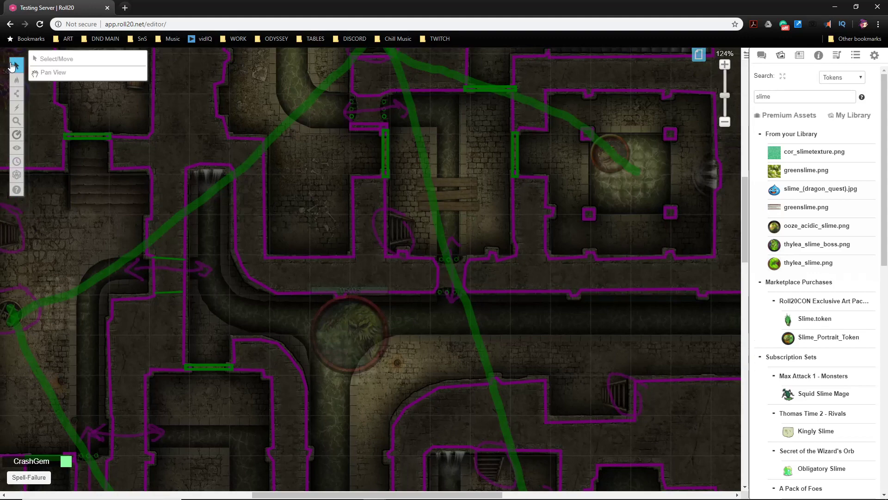
{"action": "scroll", "coordinate": [262, 319], "scroll_direction": "down", "scroll_amount": 10}
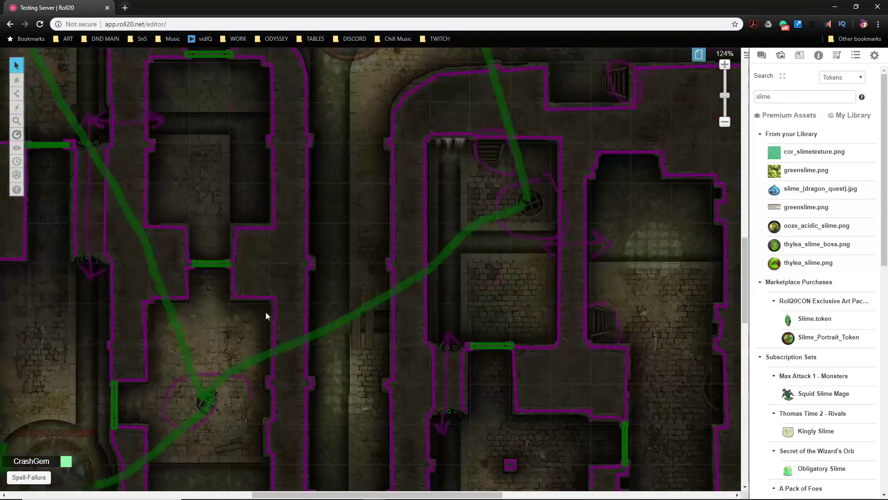
{"action": "left_click", "coordinate": [70, 98]}
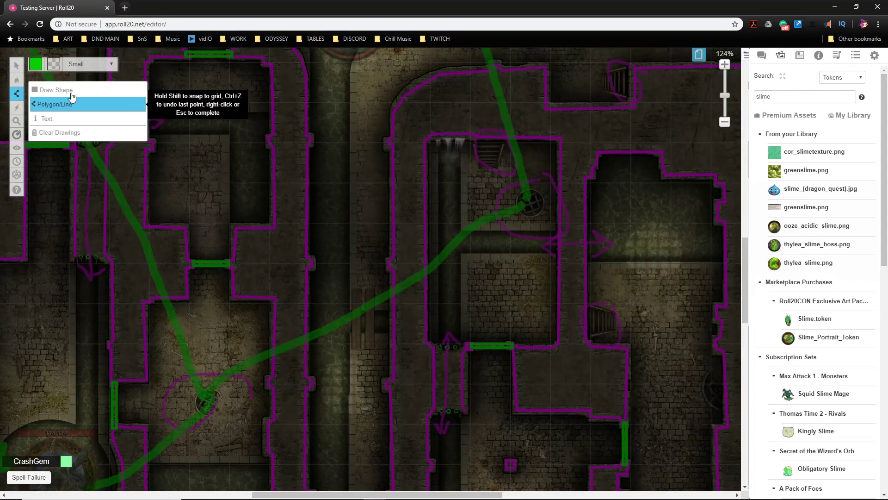
{"action": "left_click", "coordinate": [85, 65]}
{"action": "left_click", "coordinate": [92, 105]}
{"action": "scroll", "coordinate": [379, 248], "scroll_direction": "down", "scroll_amount": 8}
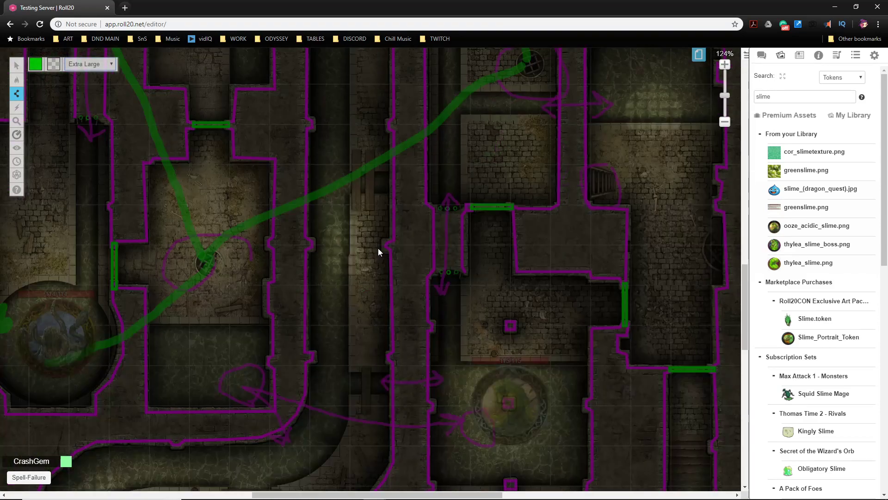
{"action": "scroll", "coordinate": [320, 276], "scroll_direction": "down", "scroll_amount": 1}
{"action": "left_click", "coordinate": [216, 126]}
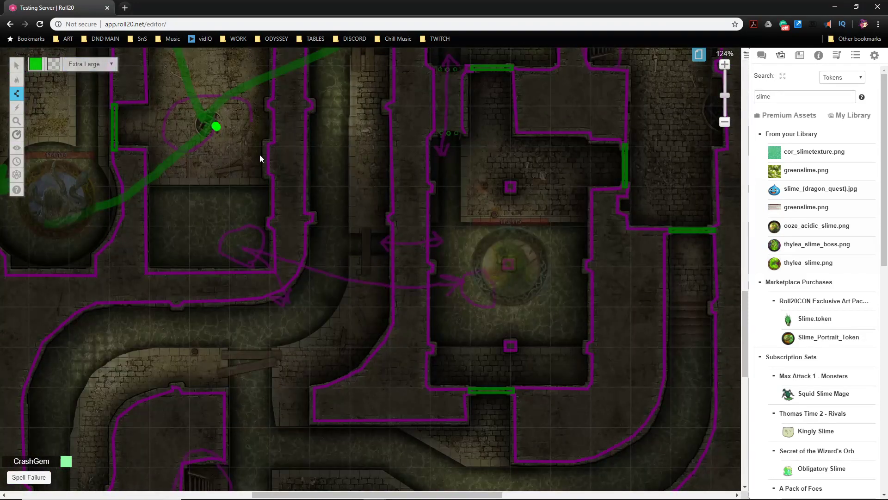
{"action": "left_click", "coordinate": [503, 279]}
Look over the sewer map, examining the green routes, lighting walls, doors and encounter token positions
{"action": "scroll", "coordinate": [296, 308], "scroll_direction": "up", "scroll_amount": 3}
{"action": "scroll", "coordinate": [112, 406], "scroll_direction": "up", "scroll_amount": 3}
{"action": "scroll", "coordinate": [516, 412], "scroll_direction": "up", "scroll_amount": 3}
{"action": "scroll", "coordinate": [531, 417], "scroll_direction": "up", "scroll_amount": 3}
{"action": "scroll", "coordinate": [451, 383], "scroll_direction": "up", "scroll_amount": 3}
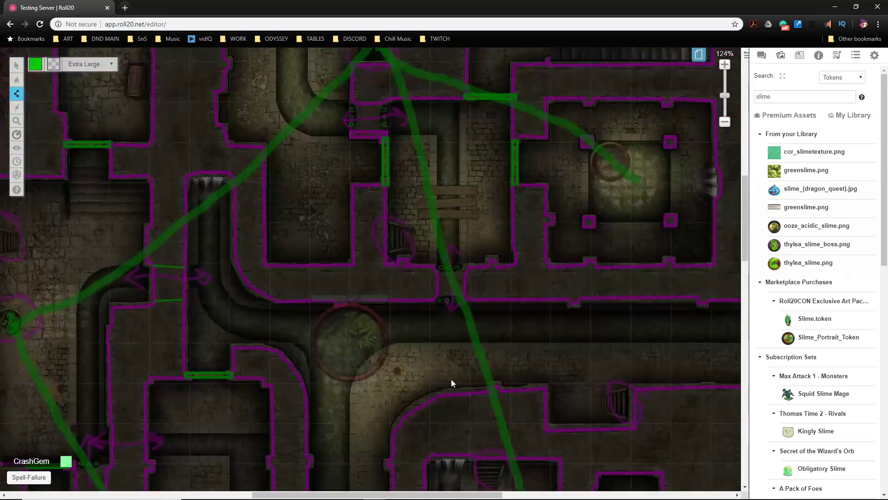
{"action": "scroll", "coordinate": [518, 375], "scroll_direction": "up", "scroll_amount": 5}
{"action": "scroll", "coordinate": [443, 319], "scroll_direction": "down", "scroll_amount": 5}
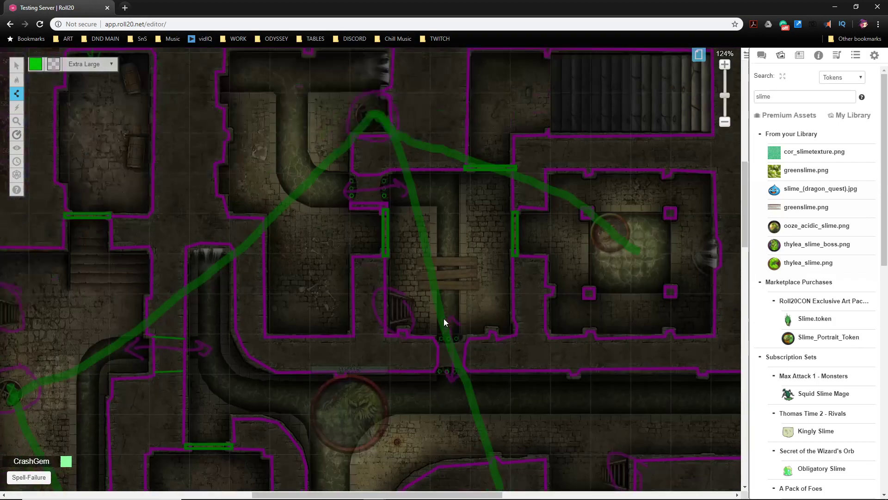
{"action": "scroll", "coordinate": [354, 254], "scroll_direction": "down", "scroll_amount": 5}
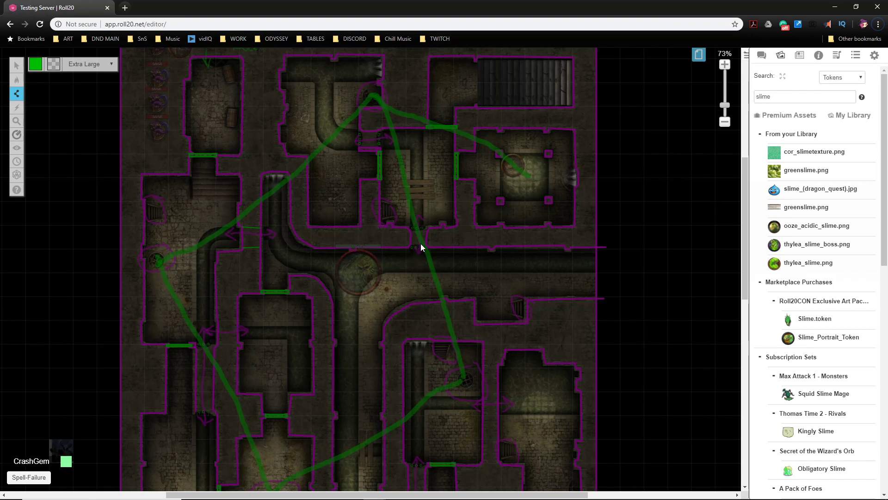
{"action": "scroll", "coordinate": [469, 287], "scroll_direction": "down", "scroll_amount": 1}
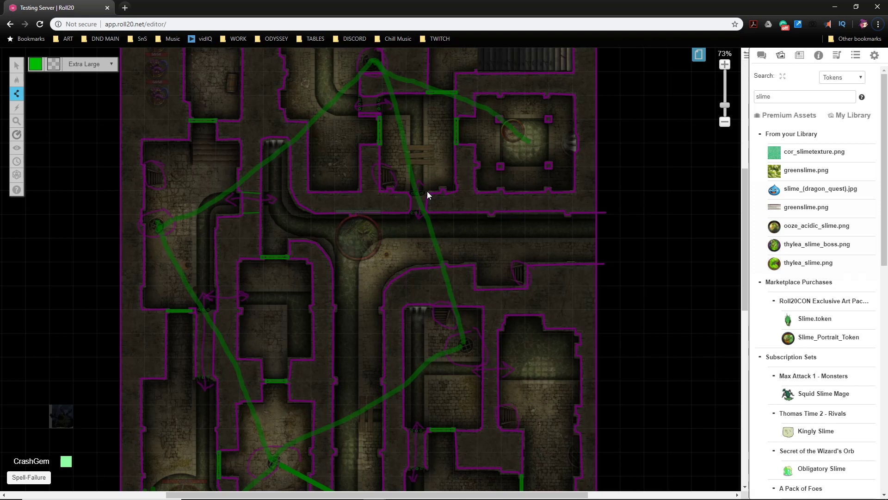
{"action": "scroll", "coordinate": [489, 198], "scroll_direction": "up", "scroll_amount": 3}
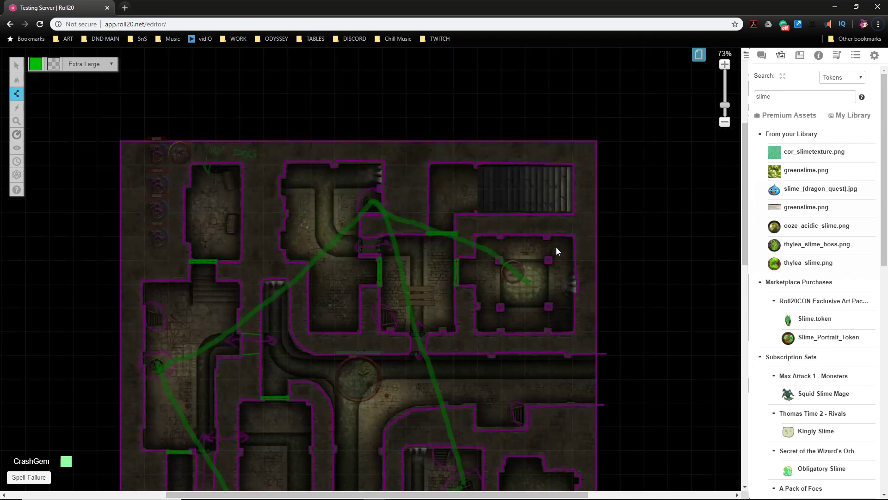
{"action": "scroll", "coordinate": [327, 431], "scroll_direction": "down", "scroll_amount": 2}
{"action": "left_click_drag", "start_coordinate": [324, 494], "coordinate": [479, 495]}
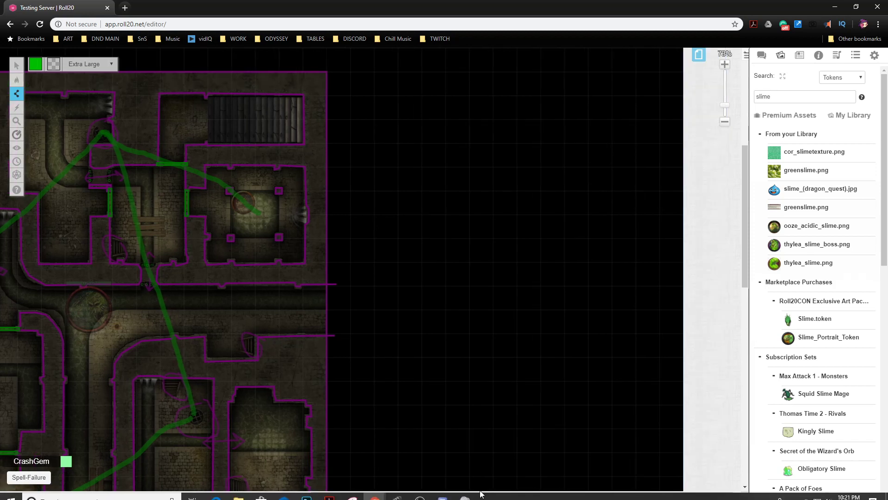
{"action": "scroll", "coordinate": [444, 287], "scroll_direction": "down", "scroll_amount": 1}
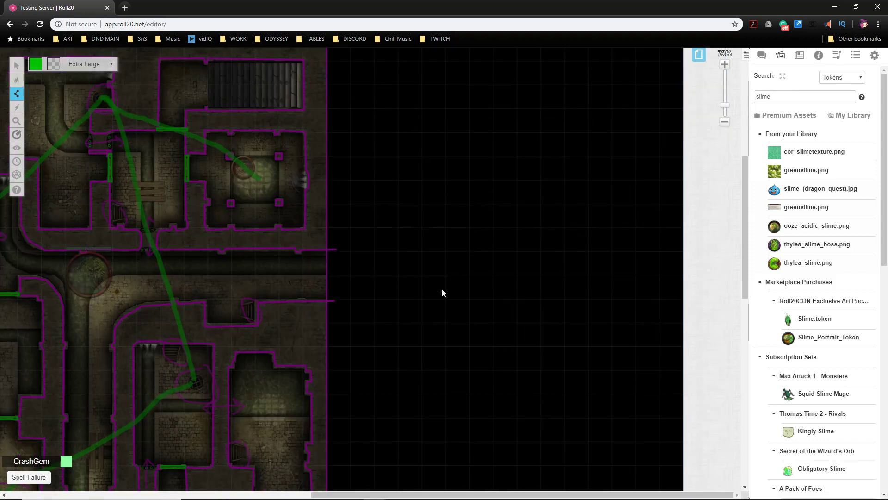
{"action": "scroll", "coordinate": [431, 307], "scroll_direction": "down", "scroll_amount": 5}
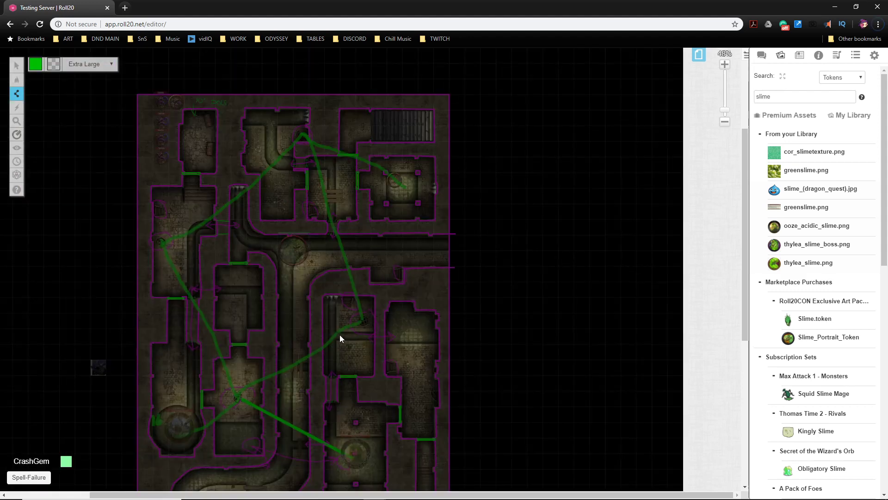
Search the art library for "jail"
{"action": "scroll", "coordinate": [334, 336], "scroll_direction": "down", "scroll_amount": 3}
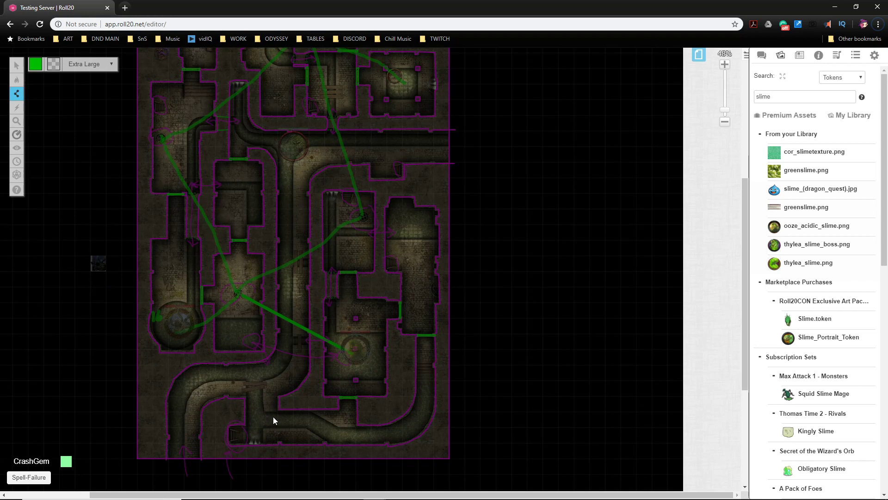
{"action": "scroll", "coordinate": [273, 410], "scroll_direction": "up", "scroll_amount": 4}
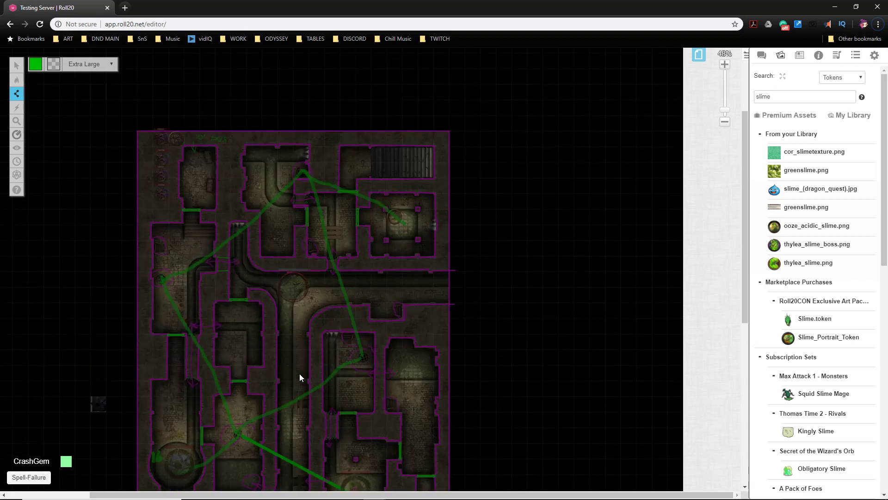
{"action": "scroll", "coordinate": [342, 350], "scroll_direction": "up", "scroll_amount": 1}
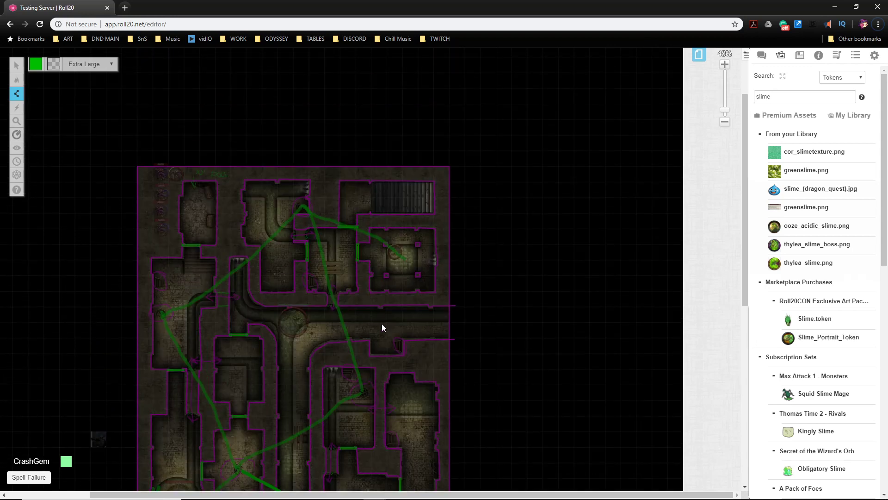
{"action": "left_click", "coordinate": [808, 62]}
{"action": "left_click", "coordinate": [782, 56]}
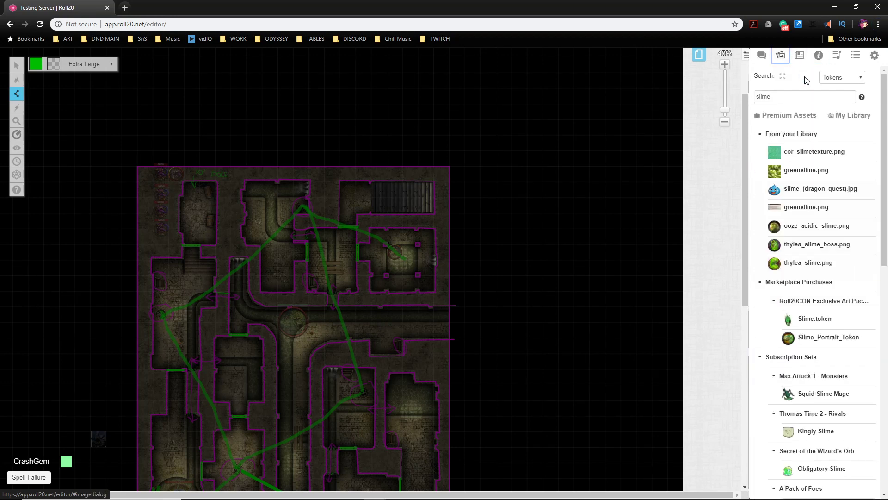
{"action": "double_click", "coordinate": [785, 92]}
{"action": "type", "text": "jail"}
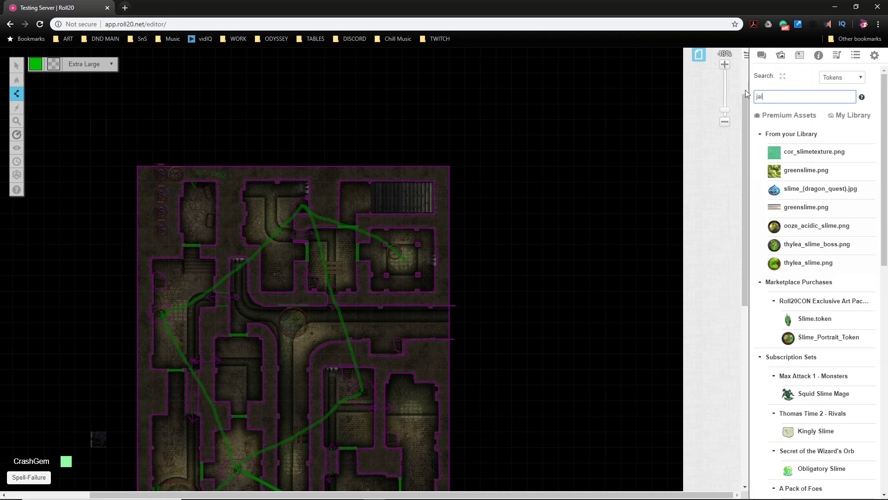
{"action": "key", "text": "Return"}
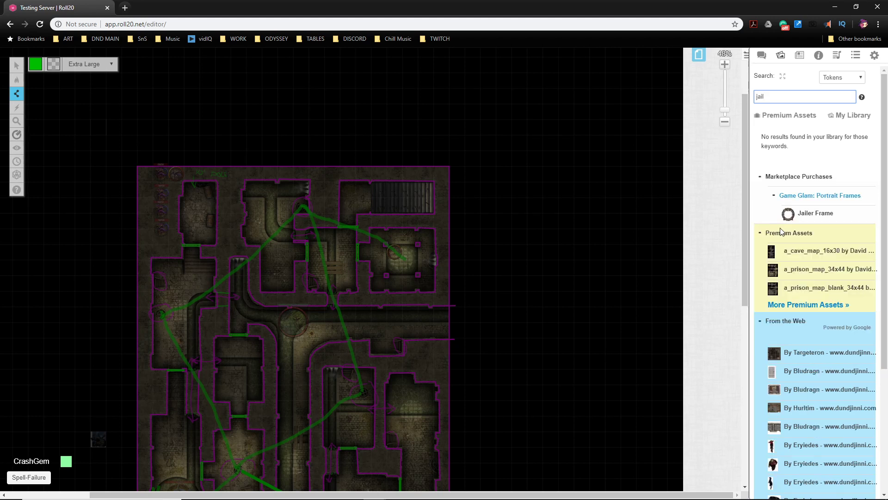
Search the art library for "prison" and look through the results
{"action": "left_click_drag", "start_coordinate": [786, 97], "coordinate": [755, 91]}
{"action": "type", "text": "prison"}
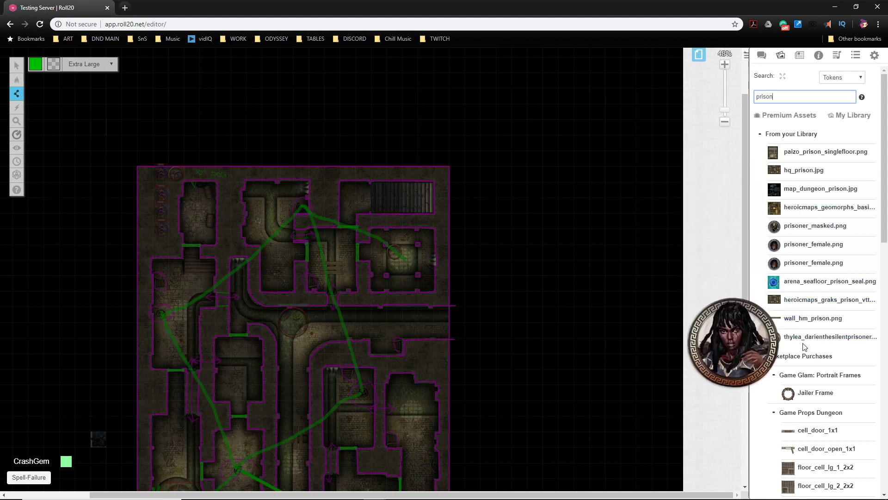
{"action": "scroll", "coordinate": [798, 318], "scroll_direction": "down", "scroll_amount": 15}
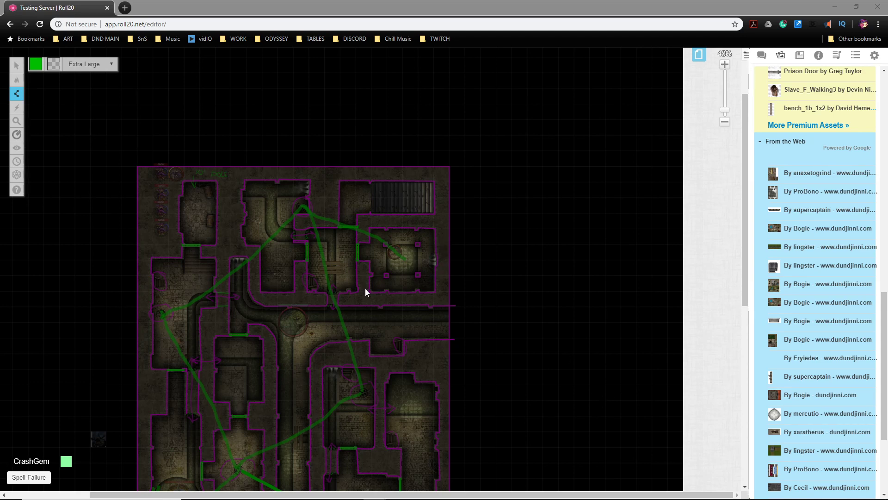
Activate the Select tool and examine the ladders, channels and flooded rooms in the eastern part of the sewer map
{"action": "scroll", "coordinate": [365, 288], "scroll_direction": "up", "scroll_amount": 5}
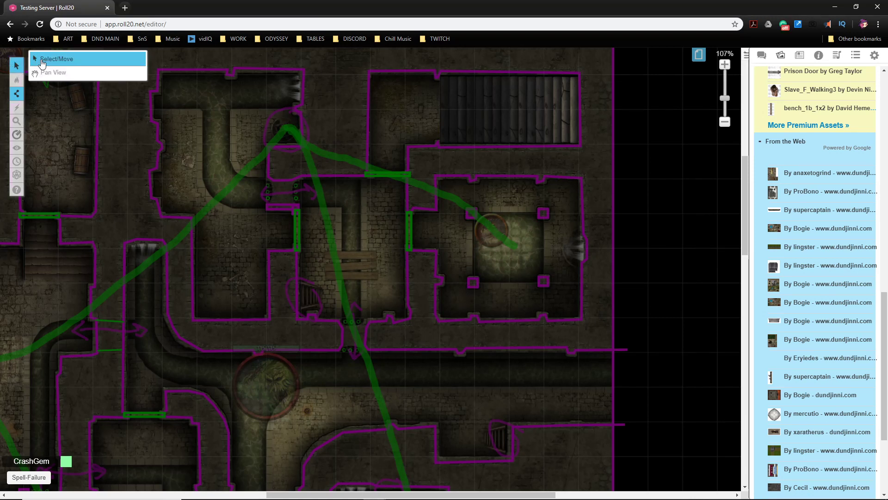
{"action": "left_click", "coordinate": [46, 61]}
{"action": "mouse_move", "coordinate": [315, 424]}
{"action": "left_mouse_down"}
{"action": "mouse_move", "coordinate": [416, 262]}
{"action": "mouse_move", "coordinate": [321, 196]}
{"action": "left_mouse_up"}
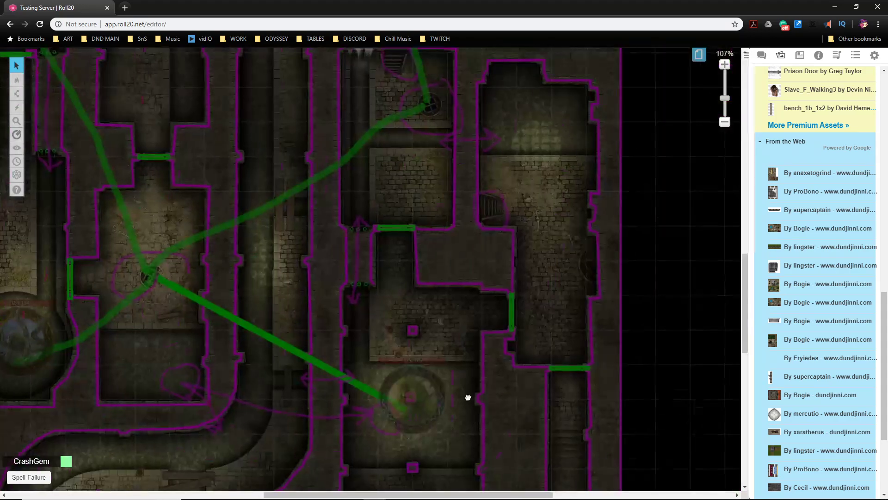
{"action": "left_click_drag", "start_coordinate": [474, 417], "coordinate": [458, 333]}
{"action": "left_click_drag", "start_coordinate": [431, 234], "coordinate": [512, 436]}
{"action": "mouse_move", "coordinate": [488, 317]}
{"action": "left_mouse_down"}
{"action": "mouse_move", "coordinate": [499, 393]}
{"action": "mouse_move", "coordinate": [476, 367]}
{"action": "mouse_move", "coordinate": [416, 360]}
{"action": "left_mouse_up"}
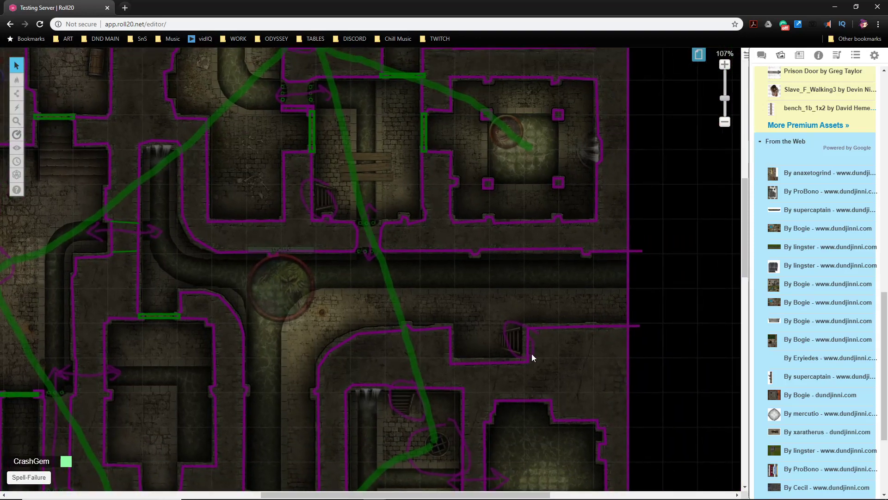
{"action": "left_click_drag", "start_coordinate": [531, 406], "coordinate": [531, 323]}
{"action": "mouse_move", "coordinate": [545, 388]}
{"action": "left_mouse_down"}
{"action": "mouse_move", "coordinate": [560, 288]}
{"action": "mouse_move", "coordinate": [563, 425]}
{"action": "mouse_move", "coordinate": [603, 412]}
{"action": "mouse_move", "coordinate": [606, 380]}
{"action": "mouse_move", "coordinate": [584, 388]}
{"action": "left_mouse_up"}
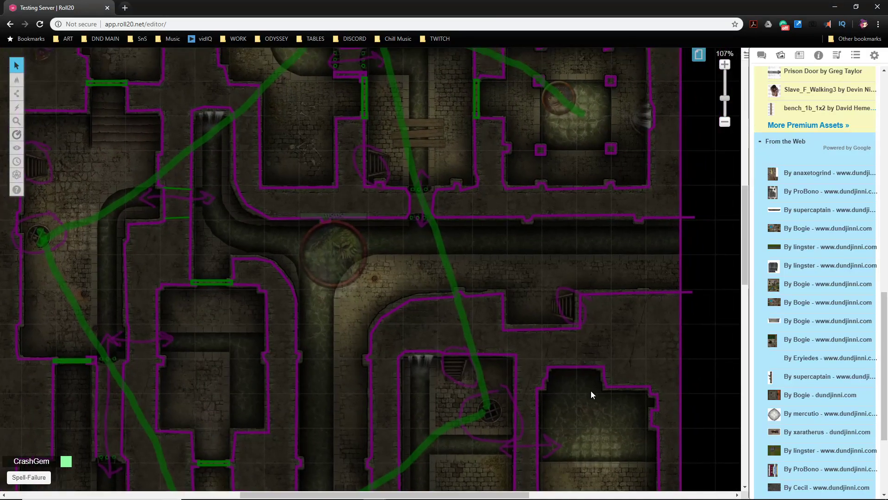
{"action": "scroll", "coordinate": [620, 352], "scroll_direction": "up", "scroll_amount": 3}
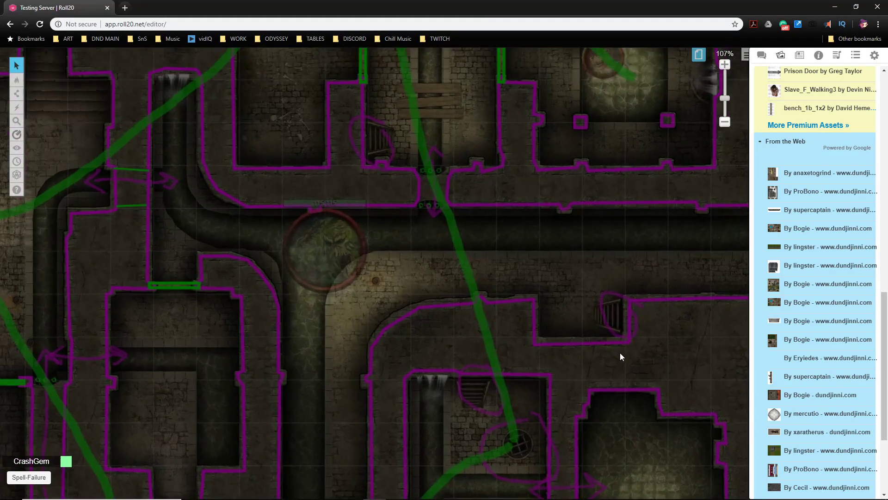
{"action": "left_click_drag", "start_coordinate": [628, 387], "coordinate": [601, 286]}
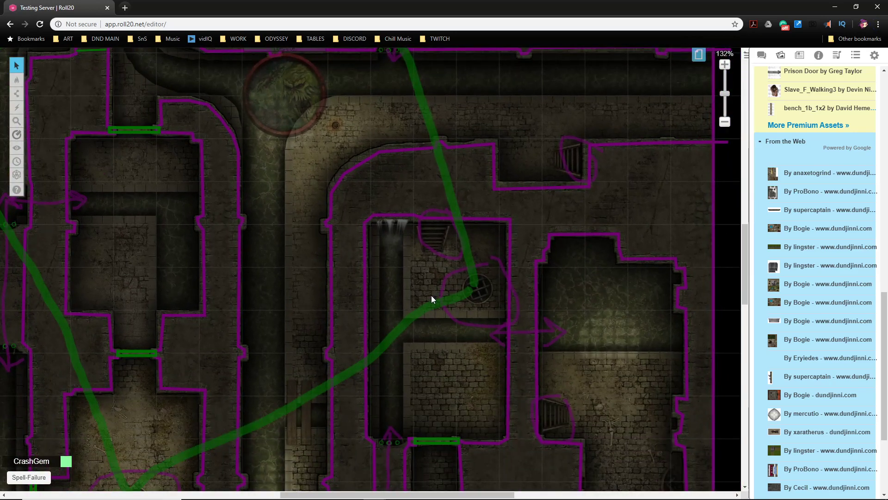
{"action": "left_click_drag", "start_coordinate": [334, 276], "coordinate": [525, 386]}
{"action": "left_click_drag", "start_coordinate": [435, 331], "coordinate": [428, 406]}
{"action": "left_click_drag", "start_coordinate": [397, 466], "coordinate": [375, 341]}
{"action": "left_click_drag", "start_coordinate": [508, 344], "coordinate": [367, 307]}
{"action": "left_click_drag", "start_coordinate": [563, 359], "coordinate": [503, 348]}
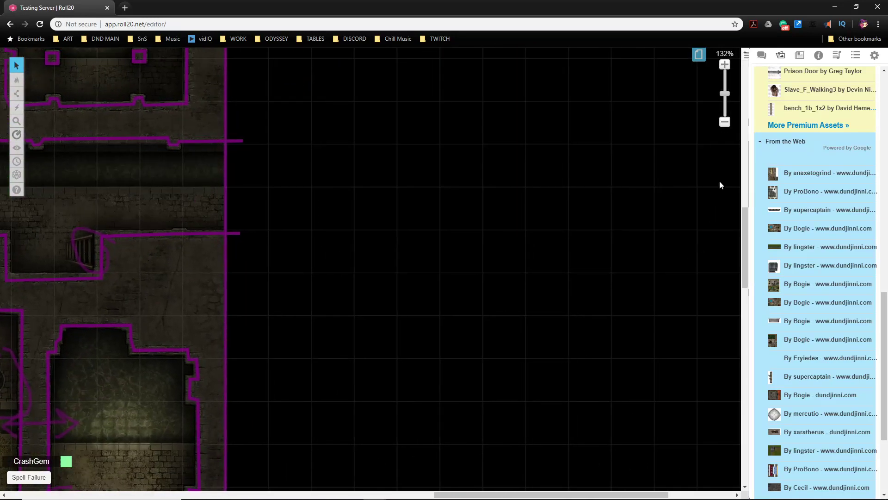
Search the art library for "sewer"
{"action": "left_click", "coordinate": [781, 59]}
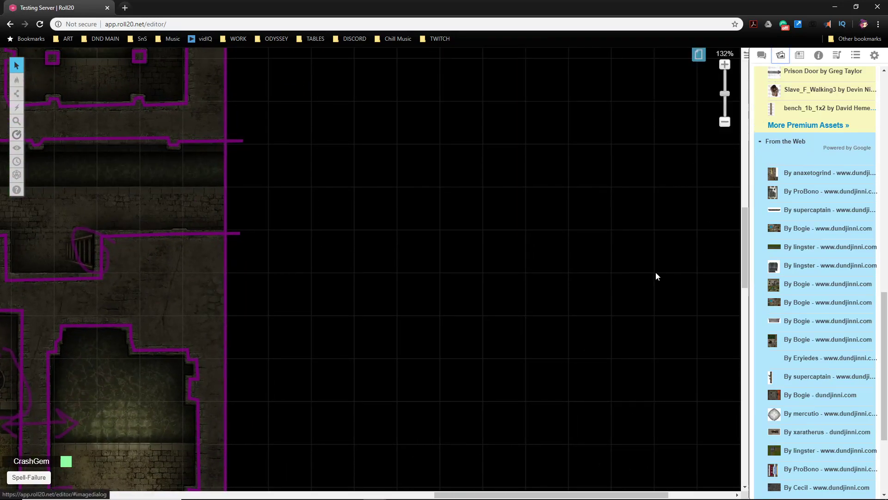
{"action": "scroll", "coordinate": [513, 287], "scroll_direction": "down", "scroll_amount": 3}
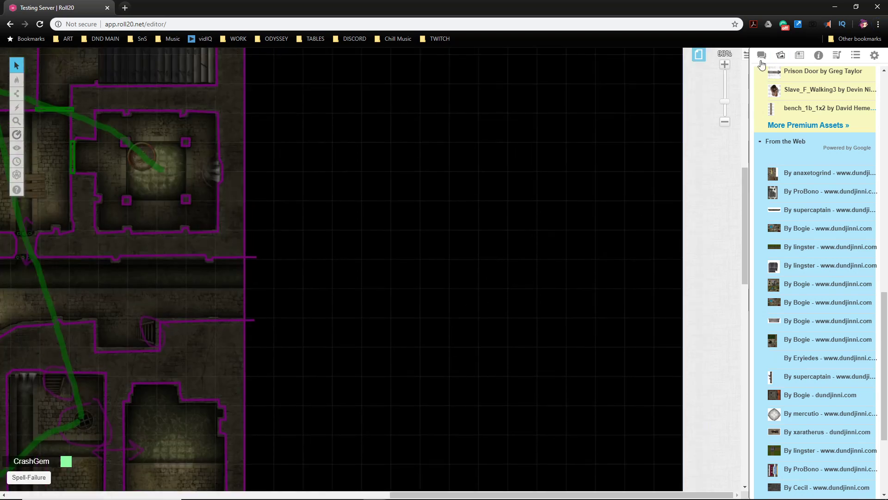
{"action": "scroll", "coordinate": [852, 221], "scroll_direction": "up", "scroll_amount": 7}
{"action": "scroll", "coordinate": [850, 213], "scroll_direction": "up", "scroll_amount": 6}
{"action": "scroll", "coordinate": [814, 240], "scroll_direction": "down", "scroll_amount": 4}
{"action": "scroll", "coordinate": [787, 282], "scroll_direction": "up", "scroll_amount": 4}
{"action": "double_click", "coordinate": [787, 98]}
{"action": "type", "text": "sewer"}
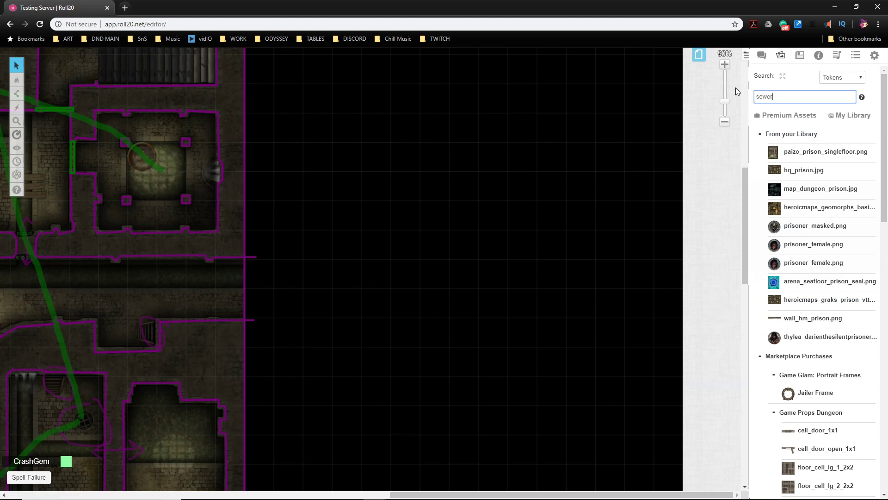
{"action": "key", "text": "Return"}
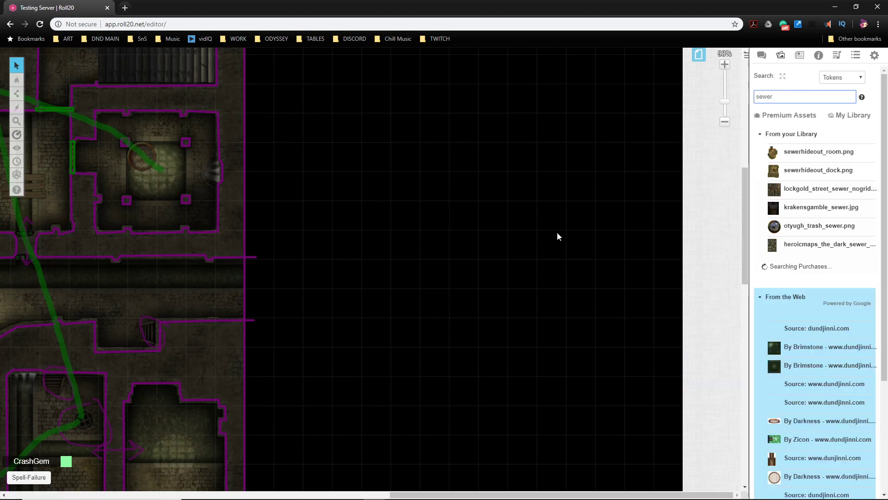
Preview the sewer room, dock and map images among the library results and look through the web results
{"action": "mouse_move", "coordinate": [807, 190]}
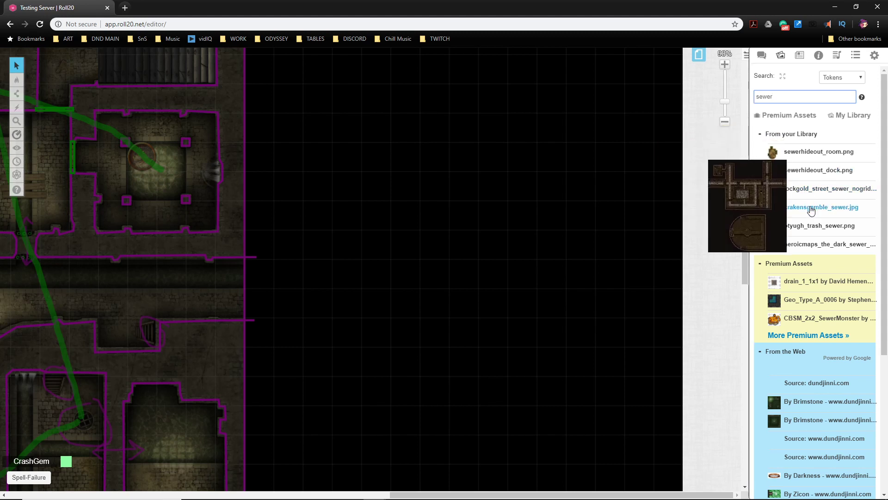
{"action": "mouse_move", "coordinate": [808, 250]}
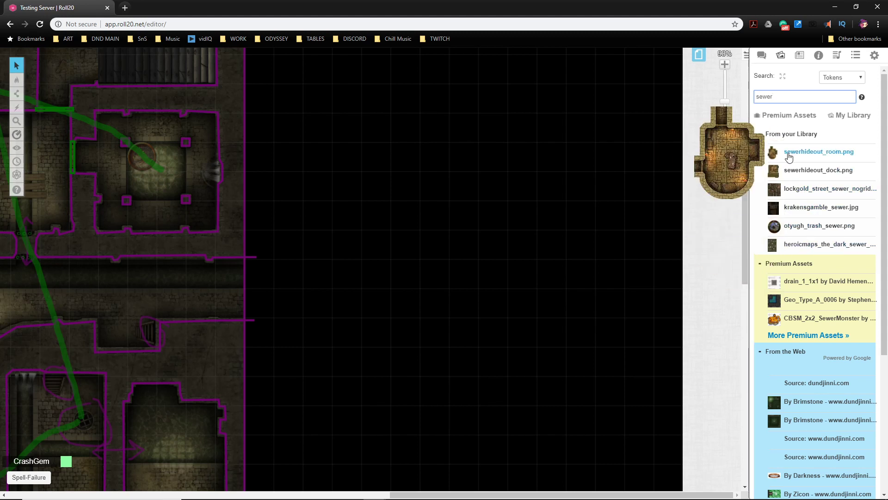
{"action": "mouse_move", "coordinate": [800, 175]}
{"action": "mouse_move", "coordinate": [798, 155]}
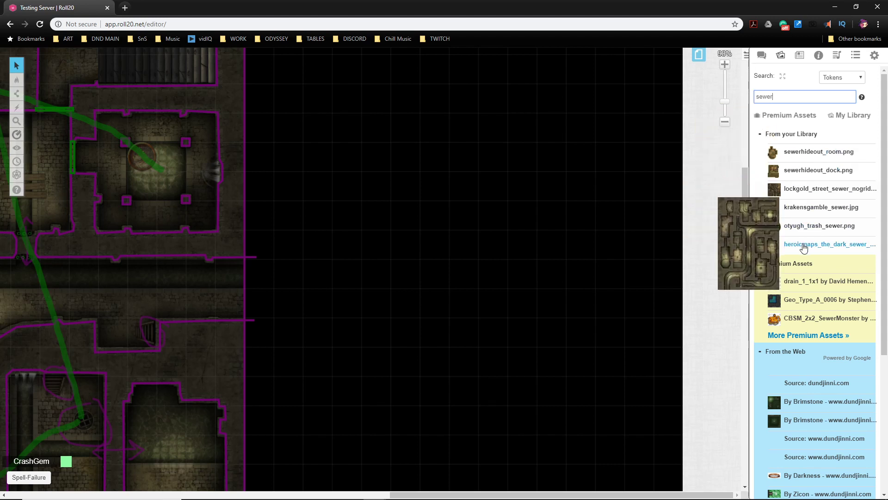
{"action": "mouse_move", "coordinate": [800, 406]}
{"action": "scroll", "coordinate": [800, 414], "scroll_direction": "down", "scroll_amount": 3}
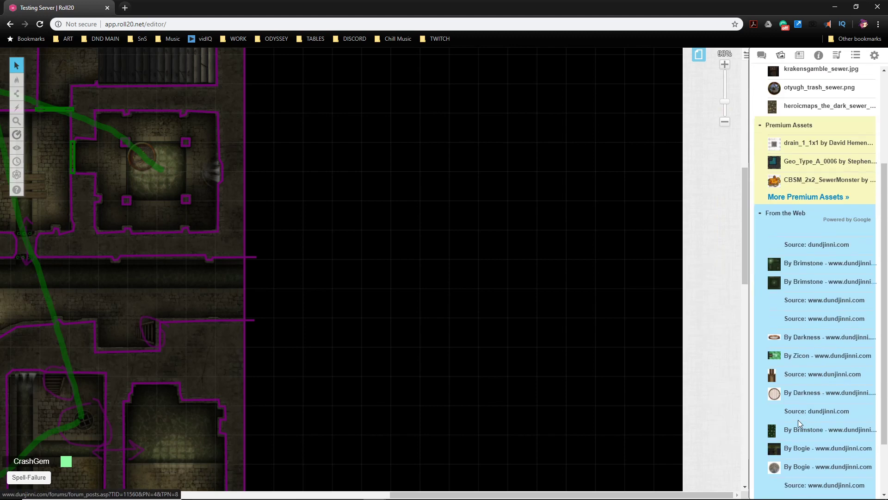
{"action": "mouse_move", "coordinate": [782, 451]}
{"action": "scroll", "coordinate": [781, 449], "scroll_direction": "down", "scroll_amount": 2}
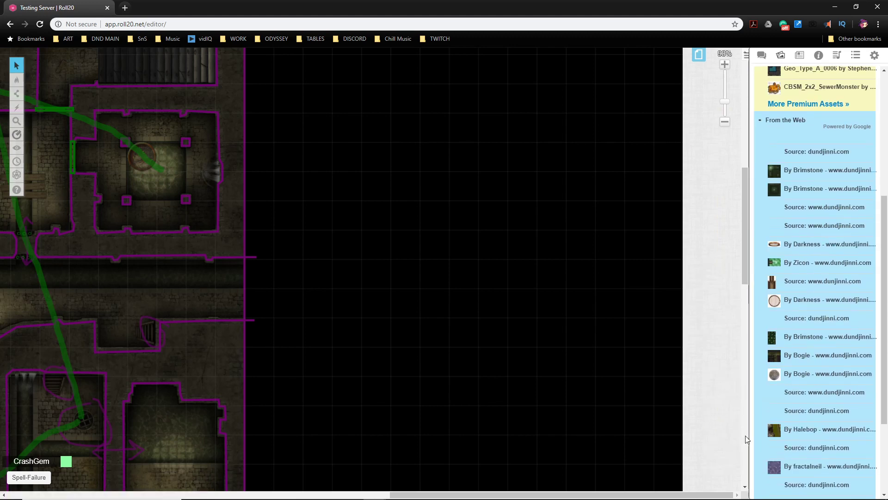
Switch to the Map & Background layer
{"action": "left_click_drag", "start_coordinate": [165, 318], "coordinate": [371, 191]}
{"action": "left_click_drag", "start_coordinate": [382, 375], "coordinate": [347, 229]}
{"action": "left_click_drag", "start_coordinate": [409, 200], "coordinate": [220, 476]}
{"action": "left_click_drag", "start_coordinate": [344, 121], "coordinate": [298, 472]}
{"action": "left_click_drag", "start_coordinate": [304, 400], "coordinate": [299, 449]}
{"action": "left_click_drag", "start_coordinate": [221, 402], "coordinate": [329, 356]}
{"action": "left_click_drag", "start_coordinate": [459, 313], "coordinate": [415, 325]}
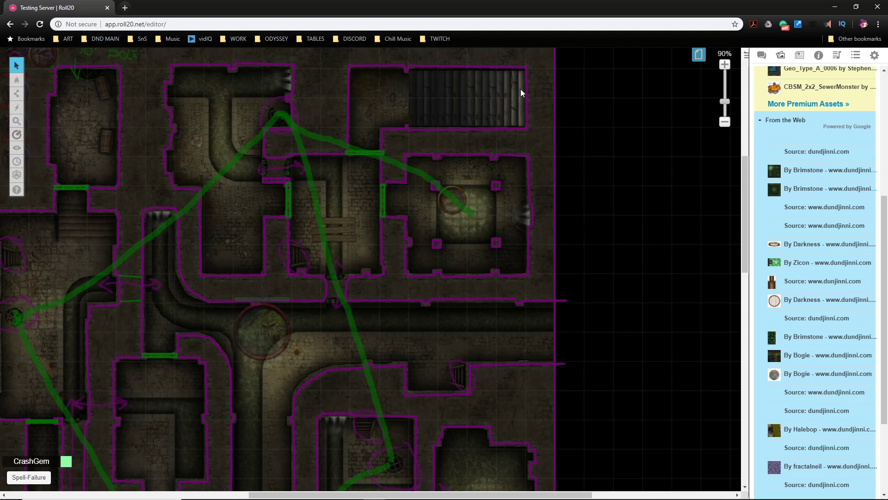
{"action": "mouse_move", "coordinate": [16, 79]}
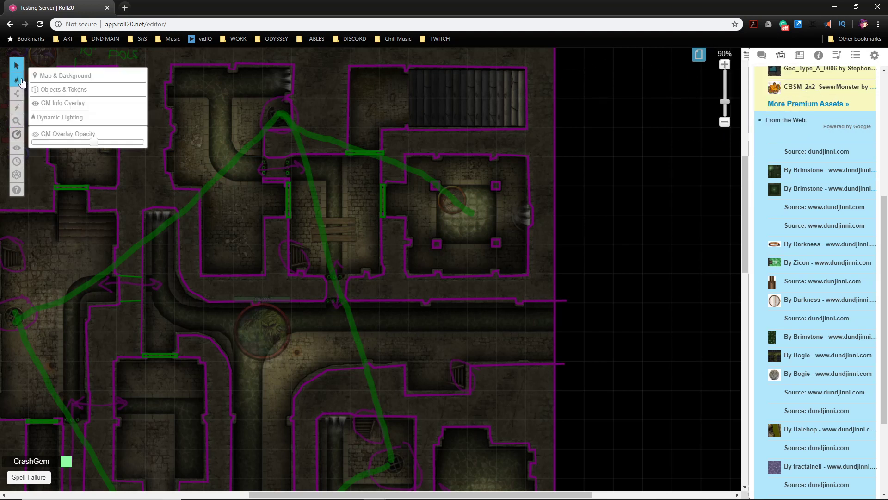
{"action": "left_click", "coordinate": [51, 76]}
Search the art library for "rubb" and place ruin_rubble_00.png, scaled down, over the circled ladder in the plank-bridge room's southwest corner
{"action": "mouse_move", "coordinate": [831, 83]}
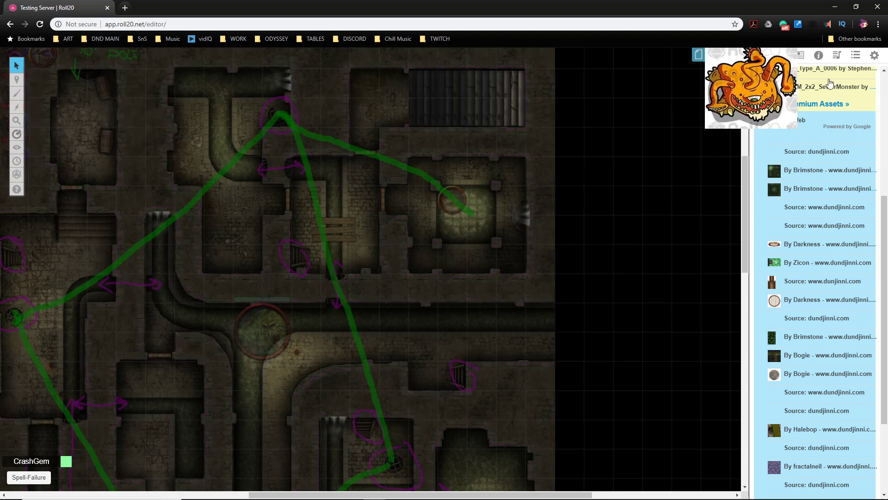
{"action": "left_click", "coordinate": [800, 55]}
{"action": "left_click", "coordinate": [780, 57]}
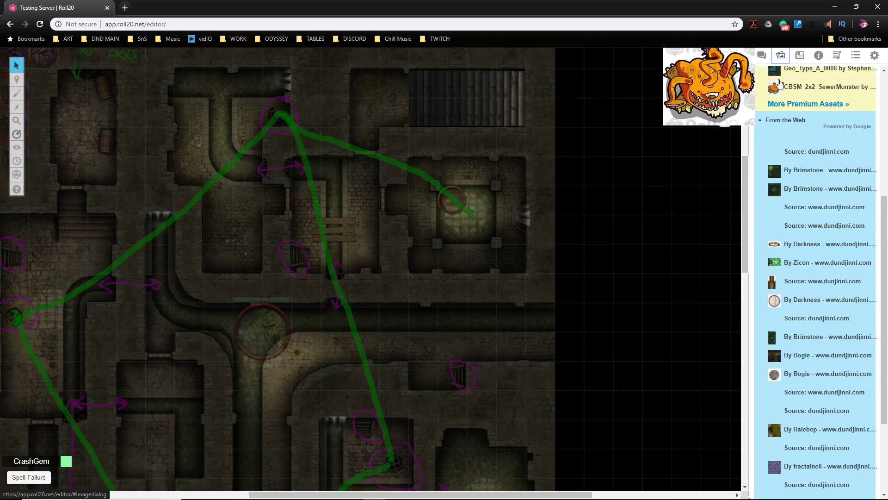
{"action": "left_click_drag", "start_coordinate": [787, 101], "coordinate": [752, 92]}
{"action": "type", "text": "rubb"}
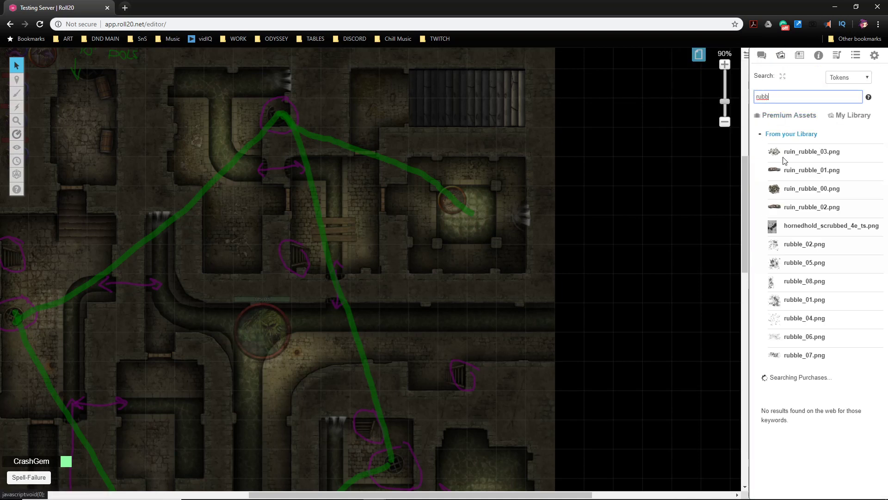
{"action": "left_click_drag", "start_coordinate": [791, 188], "coordinate": [283, 257]}
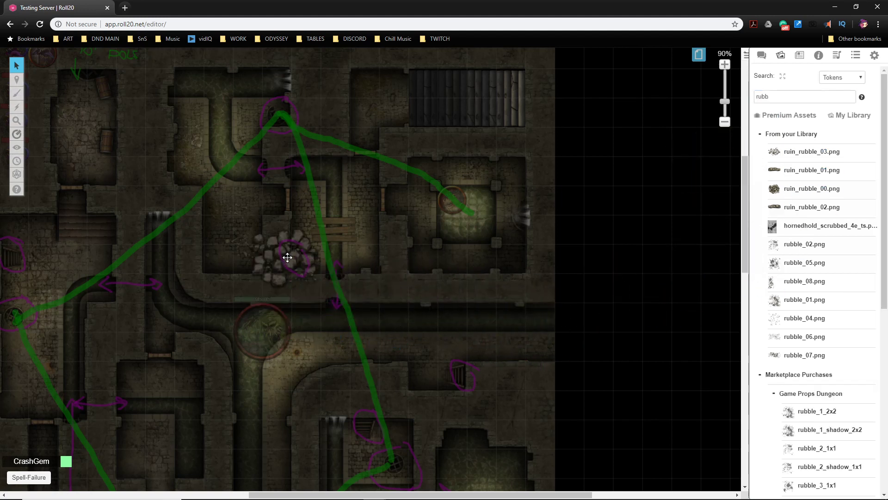
{"action": "left_click_drag", "start_coordinate": [313, 289], "coordinate": [286, 256]}
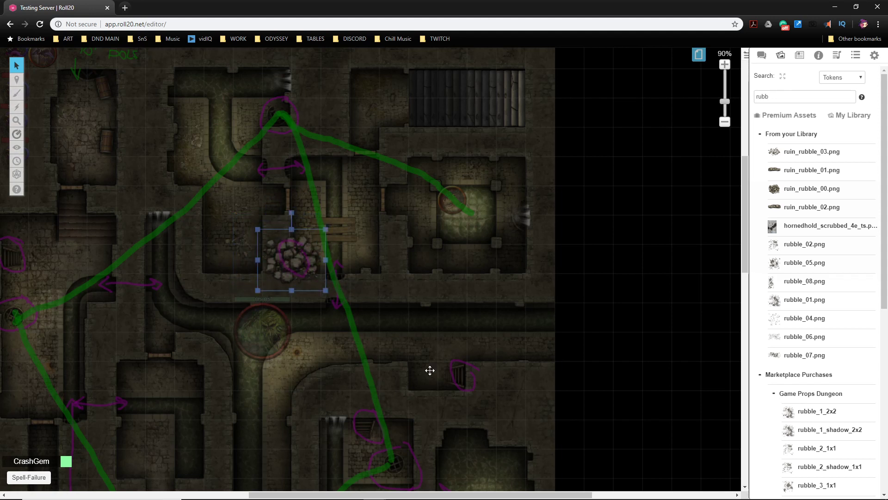
Paste a copy of the rubble pile over the circled ladder in the alcove south of the eastern channel
{"action": "left_click", "coordinate": [461, 382]}
{"action": "key", "text": "ctrl+v"}
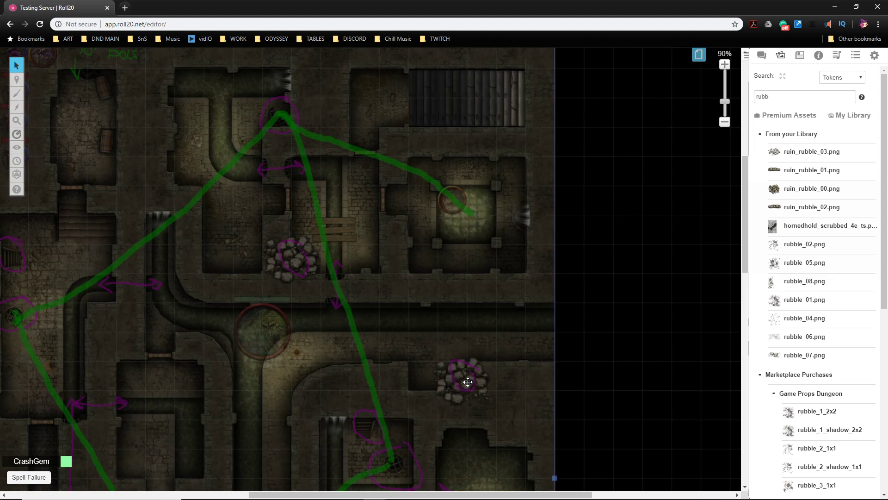
{"action": "left_click_drag", "start_coordinate": [462, 377], "coordinate": [470, 375]}
{"action": "left_click", "coordinate": [487, 422]}
Paste another copy of the rubble pile in the southern part of the sewer map and adjust its position
{"action": "left_click_drag", "start_coordinate": [410, 406], "coordinate": [467, 199]}
{"action": "left_click_drag", "start_coordinate": [397, 356], "coordinate": [399, 324]}
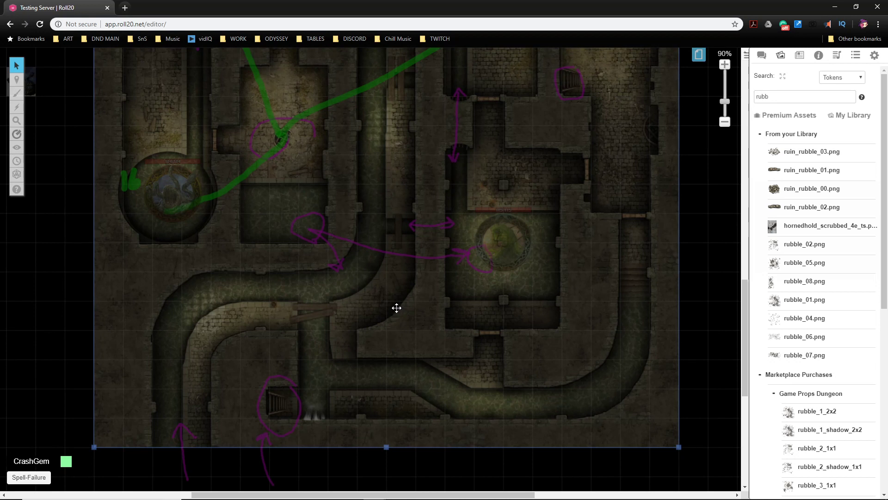
{"action": "key", "text": "ctrl+v"}
{"action": "left_click_drag", "start_coordinate": [401, 310], "coordinate": [401, 321]}
Examine the remaining circled ladders in the northern and western parts of the sewer map
{"action": "left_click_drag", "start_coordinate": [464, 307], "coordinate": [372, 349]}
{"action": "left_click_drag", "start_coordinate": [433, 285], "coordinate": [462, 458]}
{"action": "left_click_drag", "start_coordinate": [387, 153], "coordinate": [426, 358]}
{"action": "scroll", "coordinate": [366, 301], "scroll_direction": "up", "scroll_amount": 3}
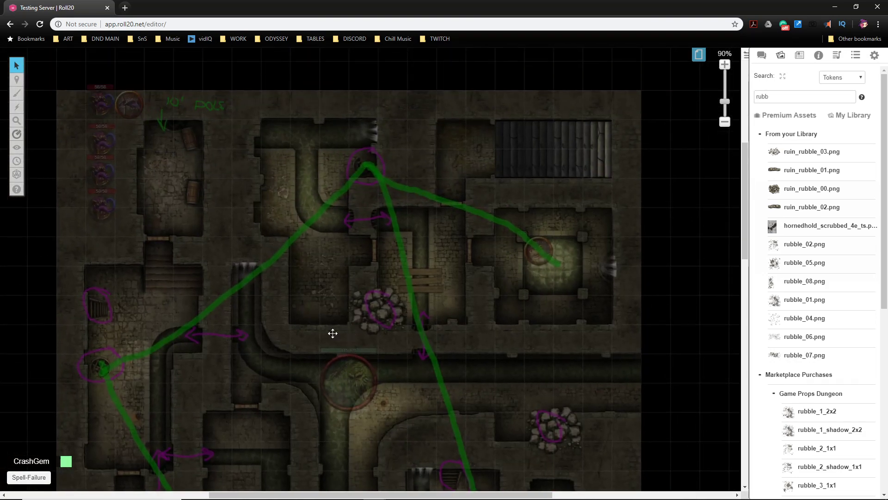
{"action": "scroll", "coordinate": [333, 334], "scroll_direction": "left", "scroll_amount": 4}
{"action": "scroll", "coordinate": [365, 332], "scroll_direction": "down", "scroll_amount": 5}
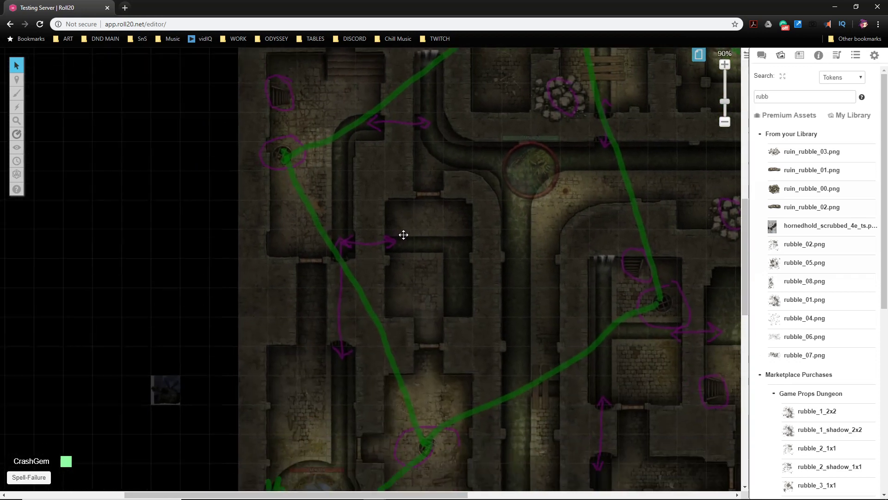
Paste two overlapping copies of the rubble pile over the circled ladder in the western room south of the stairs
{"action": "scroll", "coordinate": [404, 236], "scroll_direction": "down", "scroll_amount": 3}
{"action": "scroll", "coordinate": [419, 174], "scroll_direction": "up", "scroll_amount": 3}
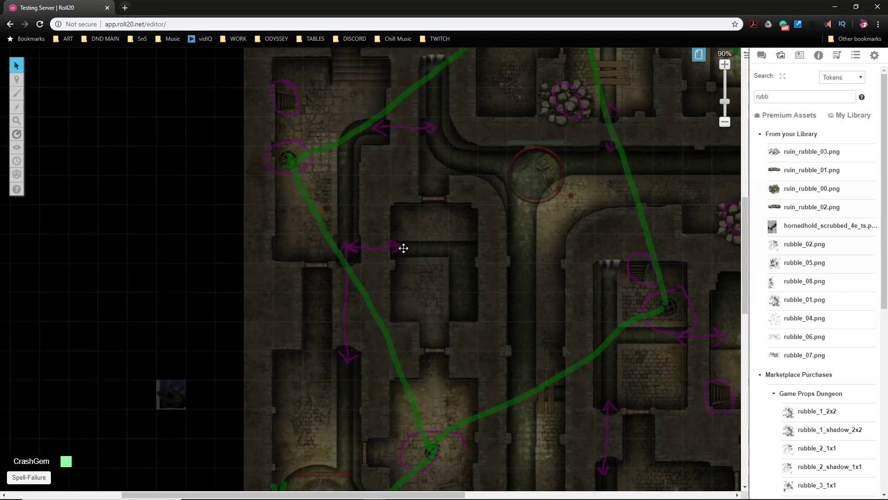
{"action": "scroll", "coordinate": [403, 248], "scroll_direction": "up", "scroll_amount": 6}
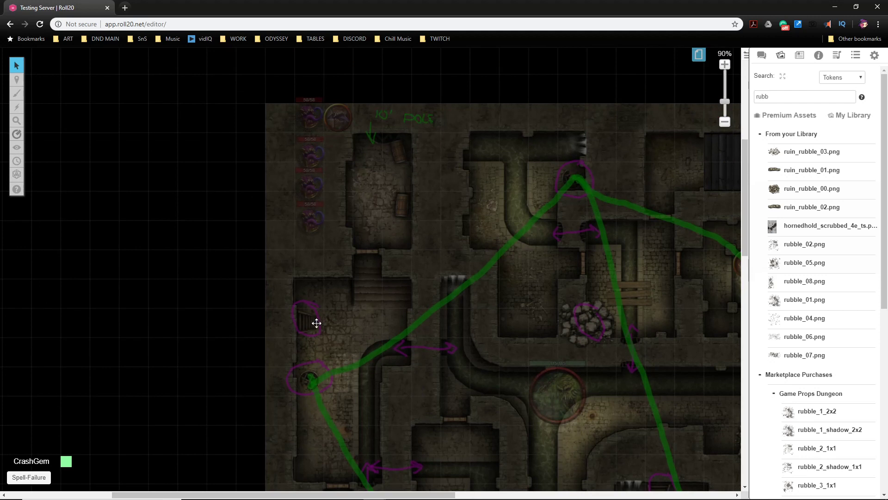
{"action": "left_click", "coordinate": [311, 320]}
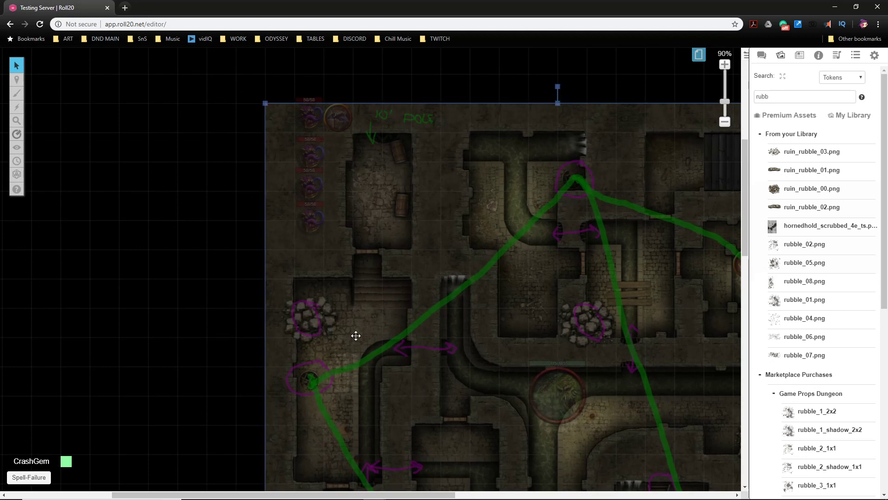
{"action": "left_click", "coordinate": [326, 320]}
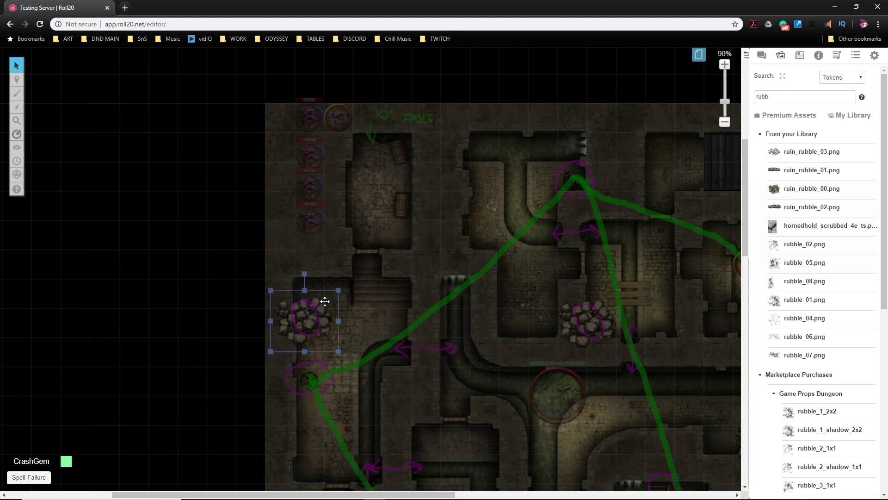
{"action": "left_click", "coordinate": [327, 279]}
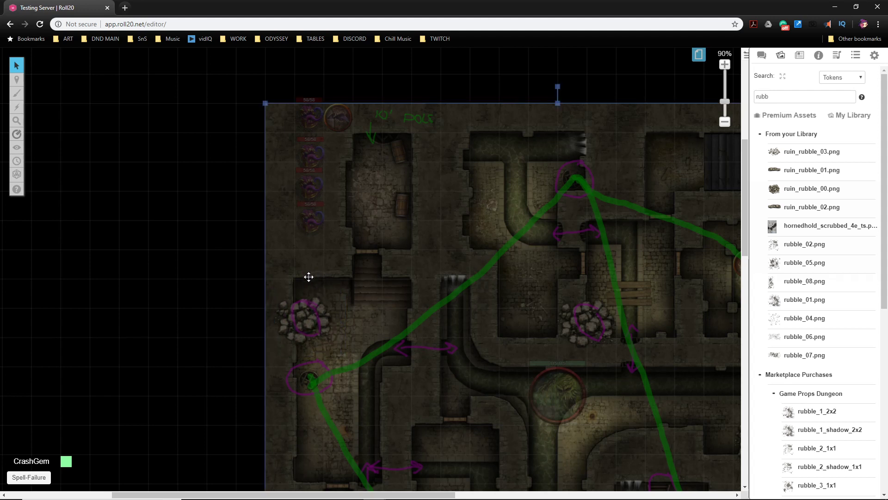
{"action": "left_click_drag", "start_coordinate": [319, 280], "coordinate": [325, 292]}
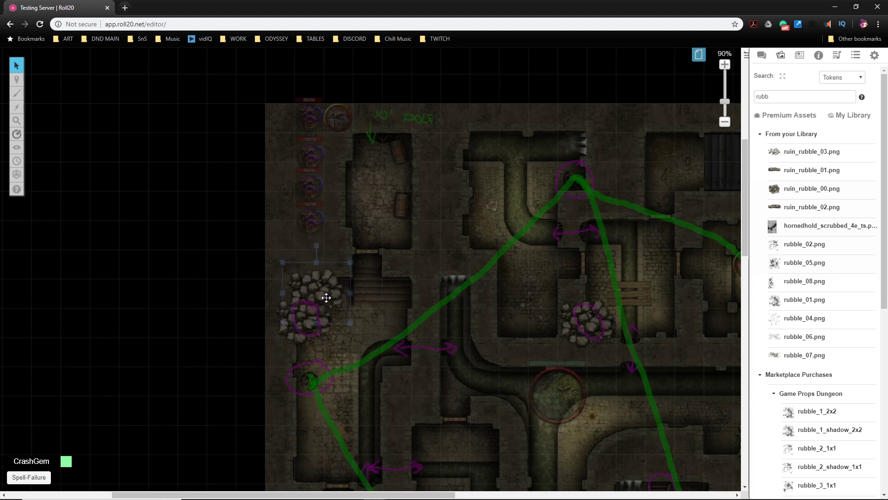
Examine the northern and eastern parts of the sewer map for circled ladders that still need rubble
{"action": "left_click_drag", "start_coordinate": [548, 339], "coordinate": [374, 322]}
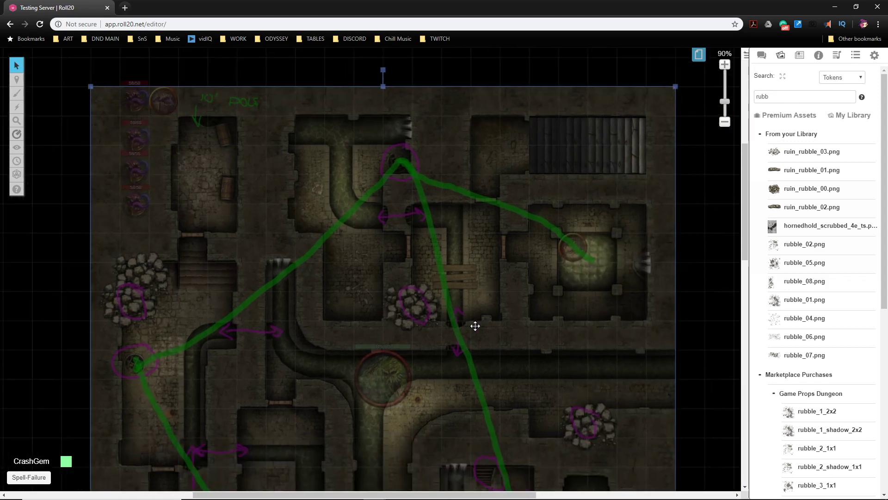
{"action": "left_click_drag", "start_coordinate": [478, 399], "coordinate": [532, 112]}
{"action": "left_click_drag", "start_coordinate": [646, 397], "coordinate": [514, 488]}
{"action": "left_click_drag", "start_coordinate": [614, 275], "coordinate": [376, 438]}
{"action": "left_click_drag", "start_coordinate": [432, 355], "coordinate": [430, 499]}
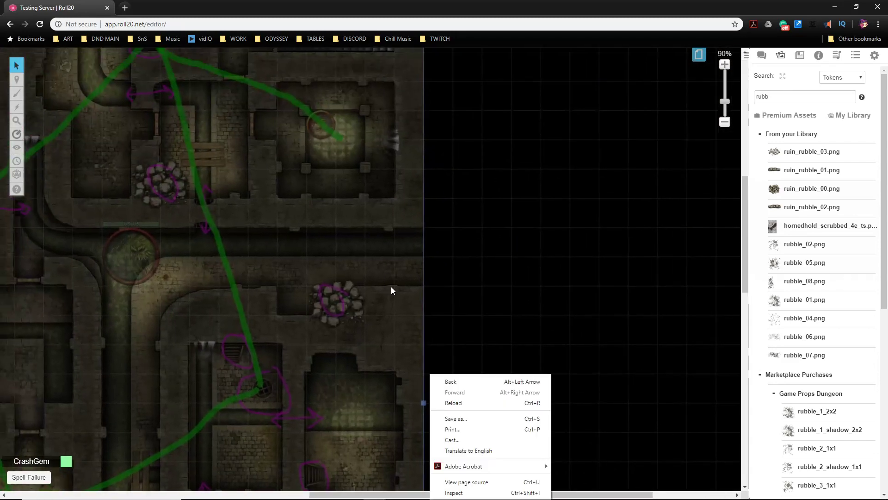
{"action": "left_click", "coordinate": [397, 245]}
{"action": "left_click_drag", "start_coordinate": [416, 316], "coordinate": [337, 276]}
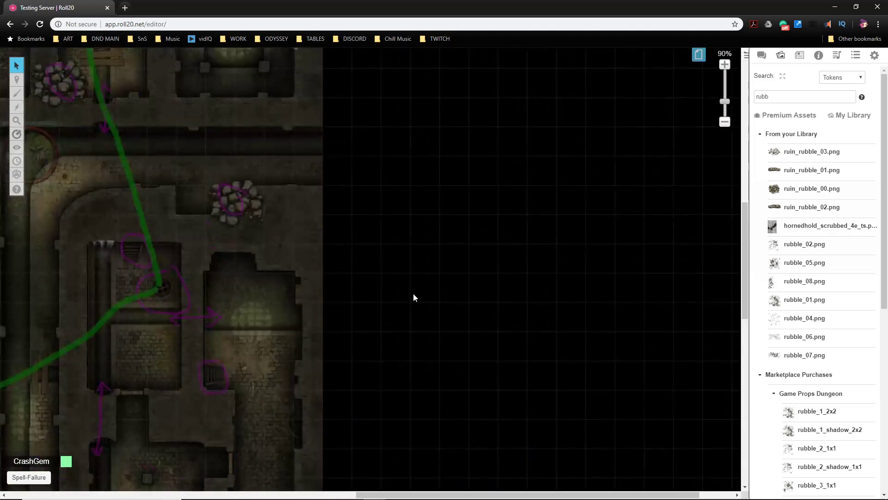
{"action": "scroll", "coordinate": [413, 297], "scroll_direction": "down", "scroll_amount": 5}
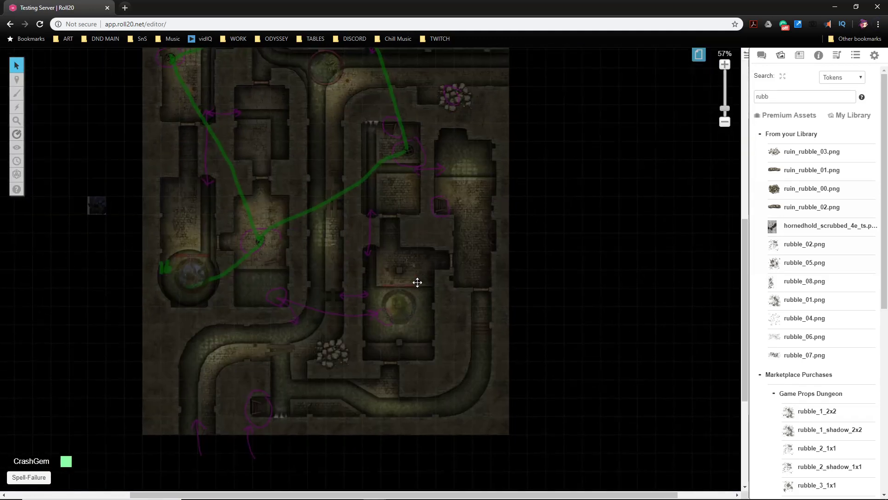
{"action": "left_click_drag", "start_coordinate": [417, 283], "coordinate": [386, 341]}
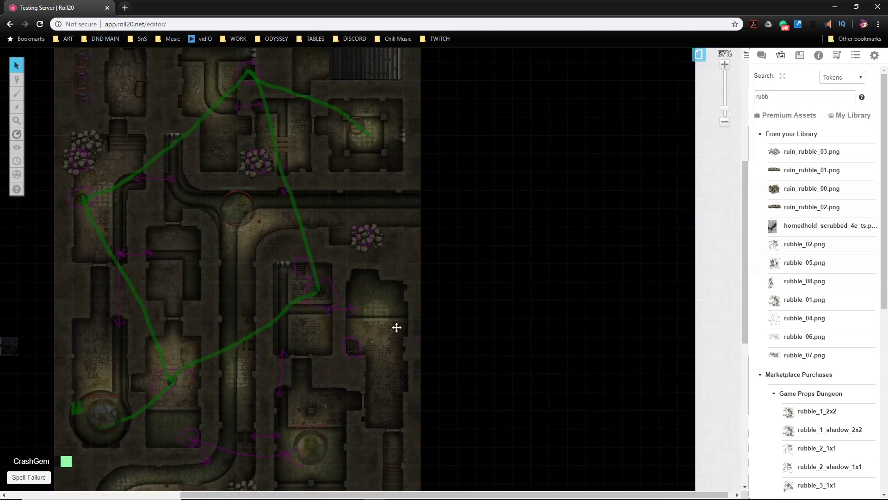
{"action": "scroll", "coordinate": [395, 309], "scroll_direction": "up", "scroll_amount": 4}
{"action": "scroll", "coordinate": [389, 324], "scroll_direction": "up", "scroll_amount": 4}
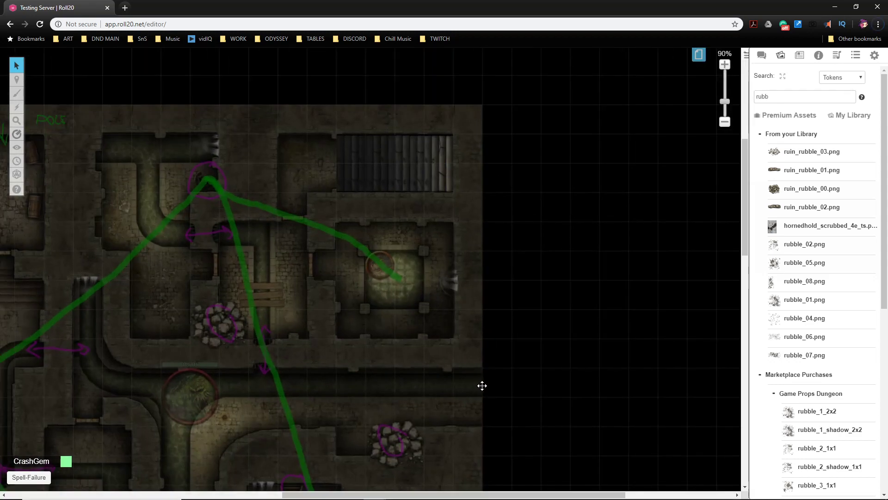
{"action": "mouse_move", "coordinate": [519, 455]}
{"action": "left_mouse_down"}
{"action": "mouse_move", "coordinate": [518, 357]}
{"action": "mouse_move", "coordinate": [526, 448]}
{"action": "left_mouse_up"}
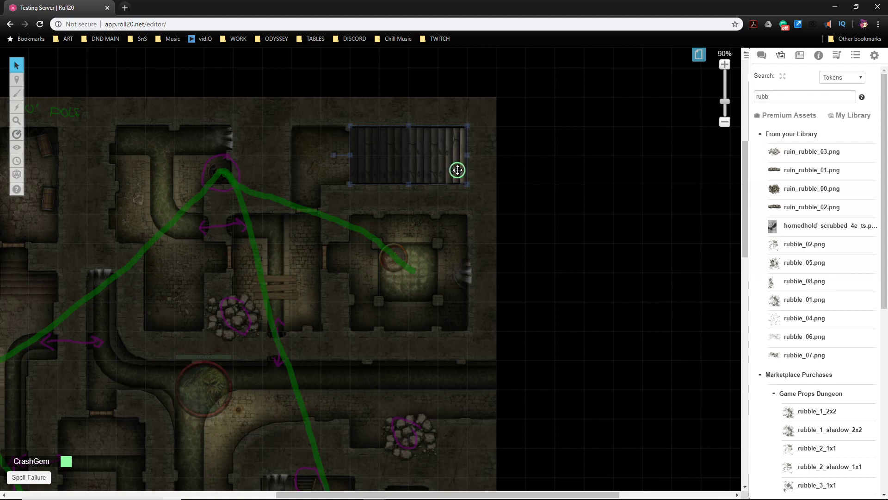
{"action": "left_click_drag", "start_coordinate": [505, 383], "coordinate": [676, 284]}
{"action": "mouse_move", "coordinate": [551, 418]}
{"action": "left_mouse_down"}
{"action": "mouse_move", "coordinate": [405, 196]}
{"action": "mouse_move", "coordinate": [433, 340]}
{"action": "left_mouse_up"}
{"action": "left_click_drag", "start_coordinate": [427, 282], "coordinate": [422, 317]}
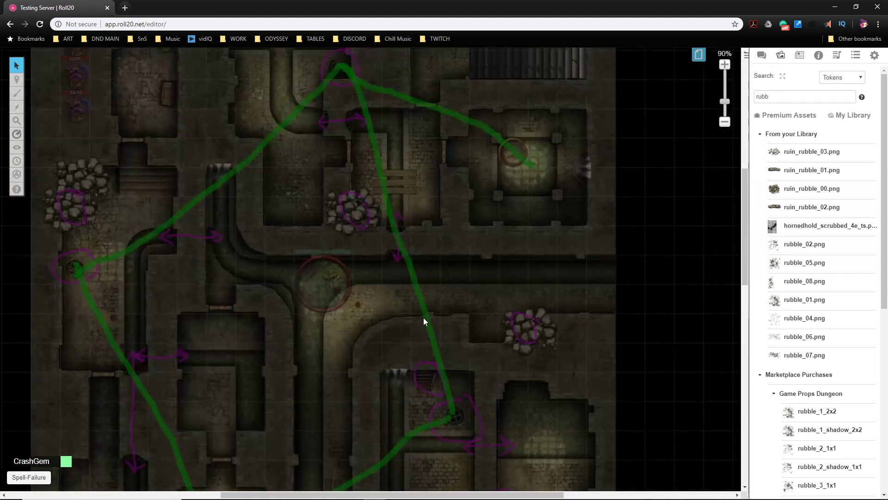
{"action": "scroll", "coordinate": [418, 315], "scroll_direction": "down", "scroll_amount": 4}
{"action": "scroll", "coordinate": [418, 317], "scroll_direction": "down", "scroll_amount": 2}
{"action": "scroll", "coordinate": [419, 325], "scroll_direction": "up", "scroll_amount": 5}
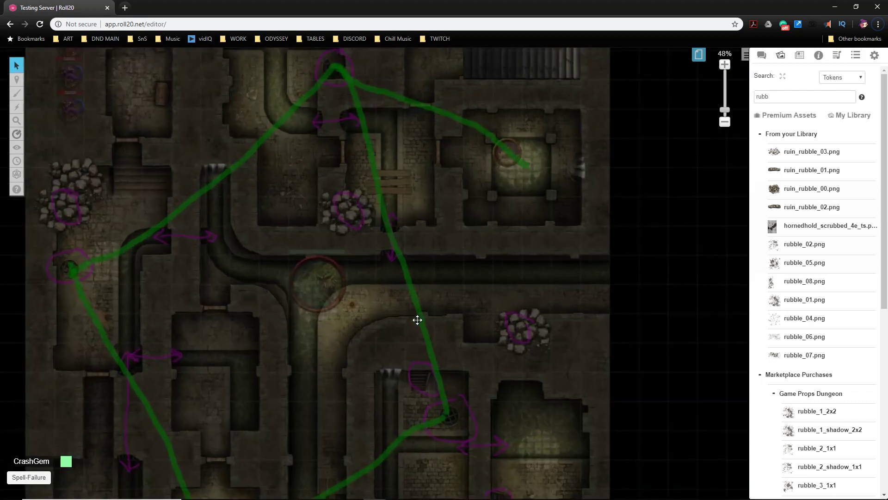
Paste a copy of the rubble pile over the circled ladder north of the grate in the eastern waterfall room
{"action": "left_click_drag", "start_coordinate": [472, 416], "coordinate": [413, 337]}
{"action": "scroll", "coordinate": [411, 337], "scroll_direction": "up", "scroll_amount": 2}
{"action": "scroll", "coordinate": [411, 337], "scroll_direction": "up", "scroll_amount": 4}
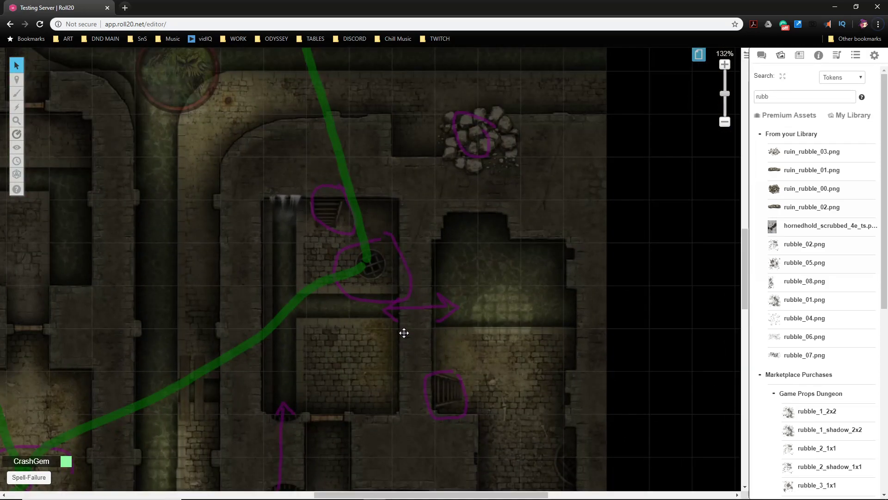
{"action": "scroll", "coordinate": [316, 190], "scroll_direction": "up", "scroll_amount": 3}
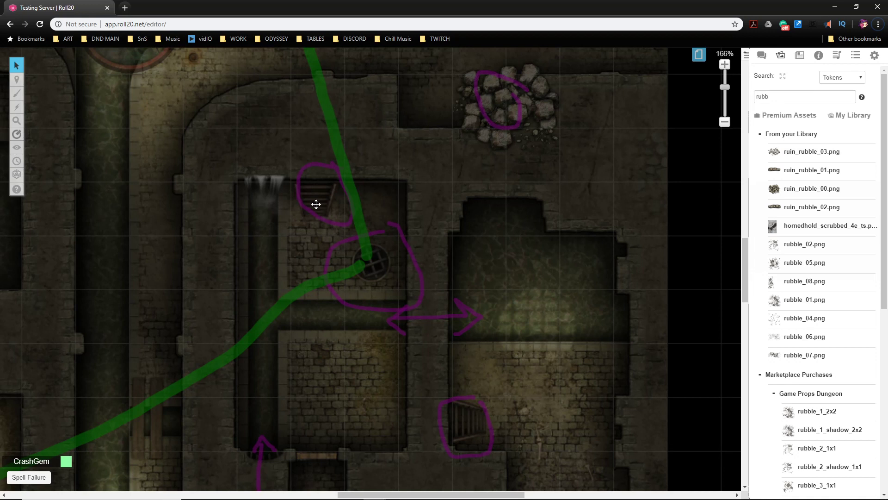
{"action": "left_click", "coordinate": [314, 200]}
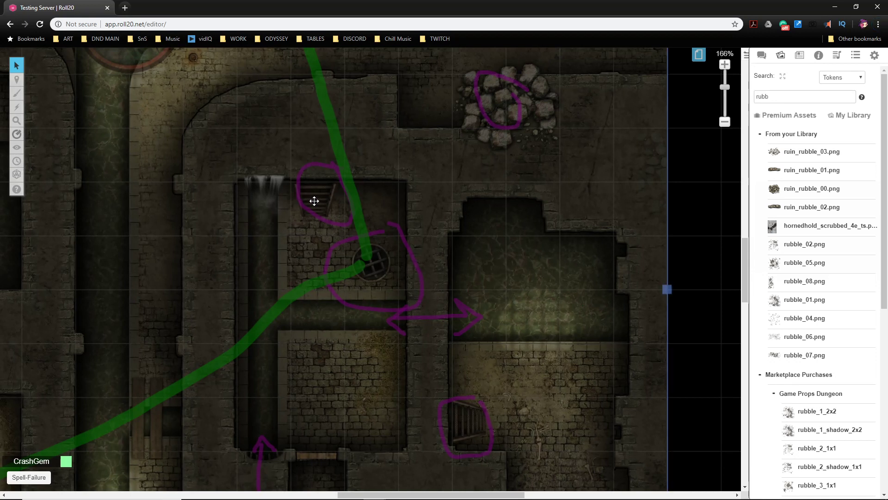
{"action": "left_click_drag", "start_coordinate": [313, 206], "coordinate": [341, 199]}
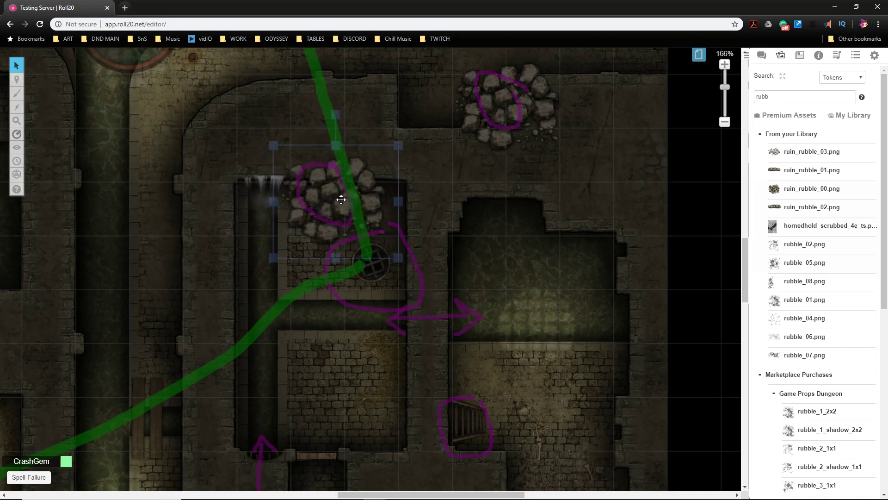
{"action": "left_click", "coordinate": [485, 244]}
Review the rubble placements across the northern and central rooms of the sewer map
{"action": "scroll", "coordinate": [436, 291], "scroll_direction": "down", "scroll_amount": 5}
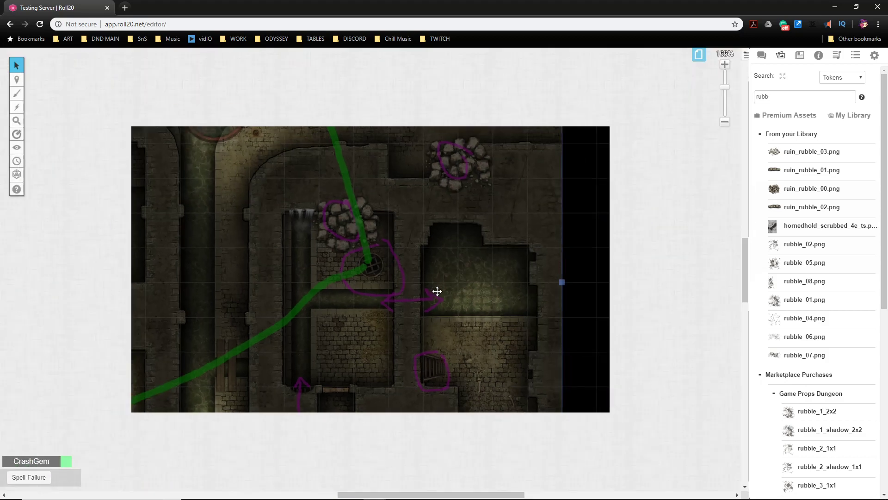
{"action": "left_click_drag", "start_coordinate": [439, 299], "coordinate": [496, 434]}
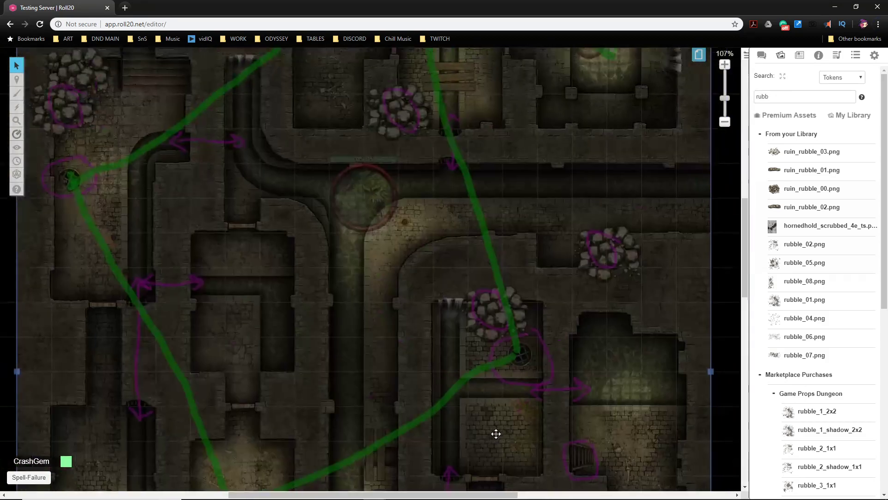
{"action": "left_click_drag", "start_coordinate": [453, 266], "coordinate": [423, 353]}
{"action": "scroll", "coordinate": [377, 377], "scroll_direction": "down", "scroll_amount": 4}
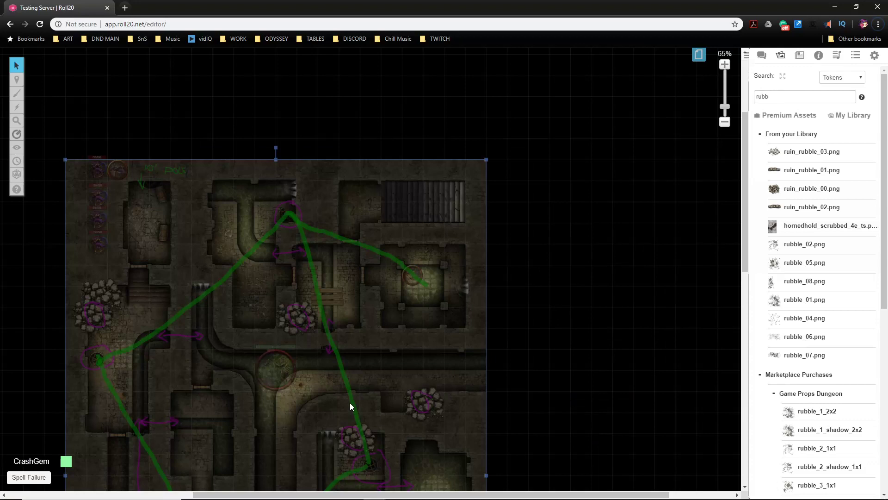
{"action": "left_click_drag", "start_coordinate": [350, 406], "coordinate": [417, 305]}
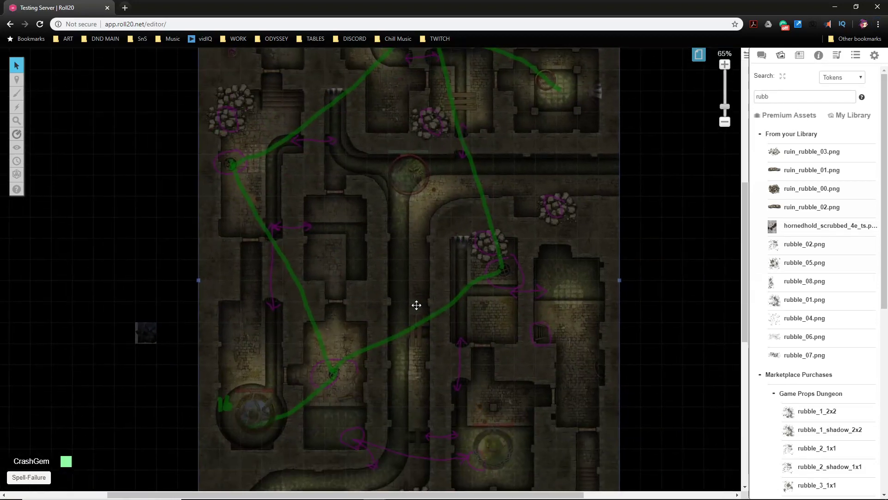
{"action": "scroll", "coordinate": [453, 353], "scroll_direction": "up", "scroll_amount": 3}
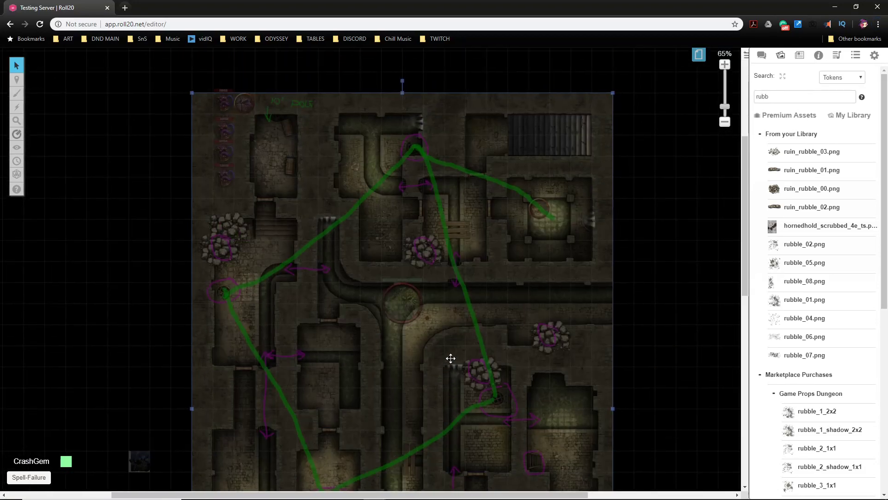
{"action": "left_click_drag", "start_coordinate": [451, 358], "coordinate": [449, 360]}
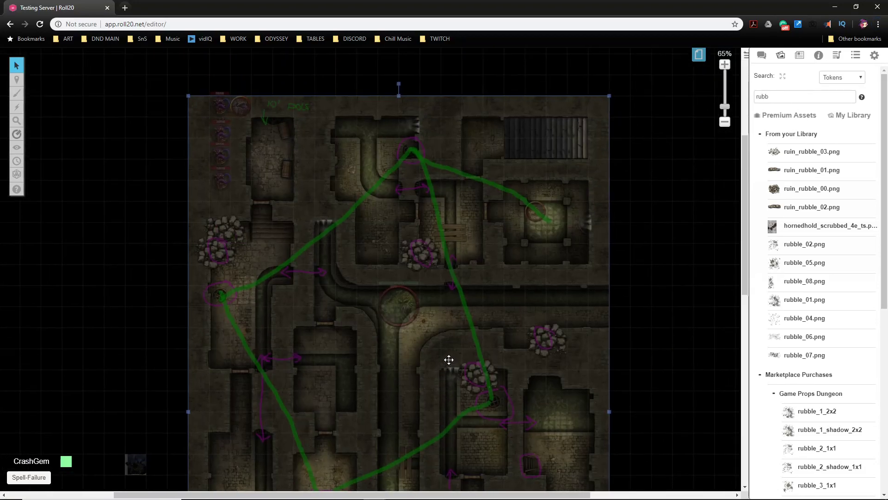
{"action": "left_click", "coordinate": [546, 228]}
{"action": "left_click", "coordinate": [470, 204]}
Switch to the Objects & Tokens layer and ping the secret route south of the plank-bridge room
{"action": "mouse_move", "coordinate": [18, 79]}
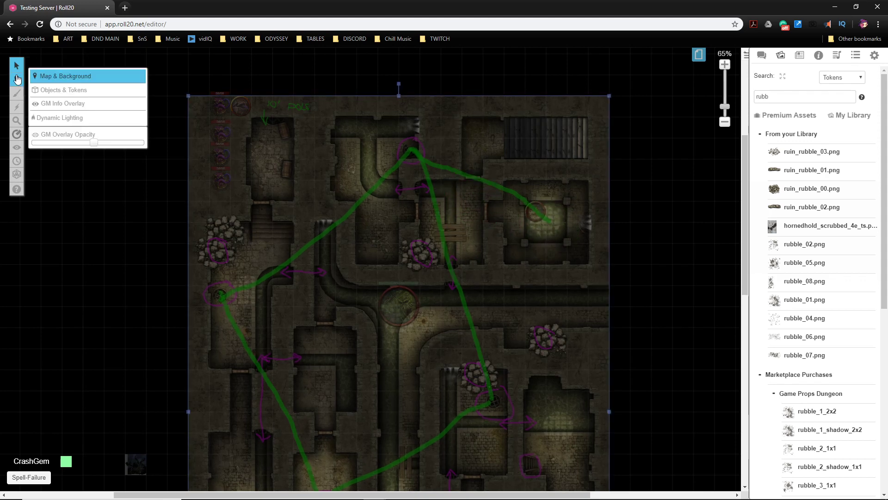
{"action": "left_click", "coordinate": [52, 89]}
{"action": "scroll", "coordinate": [562, 274], "scroll_direction": "up", "scroll_amount": 3}
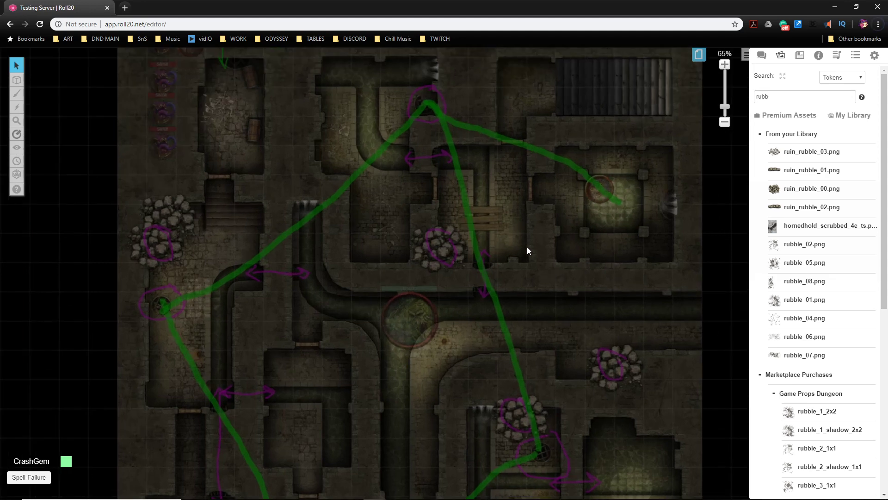
{"action": "left_click", "coordinate": [484, 285]}
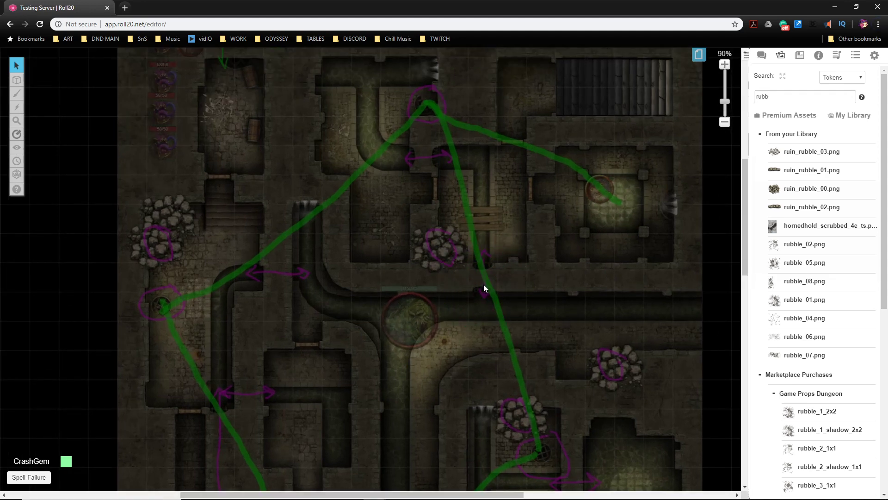
Review the blocked ladders, secret routes and green connecting lines across the whole sewer map
{"action": "left_click_drag", "start_coordinate": [403, 367], "coordinate": [461, 377]}
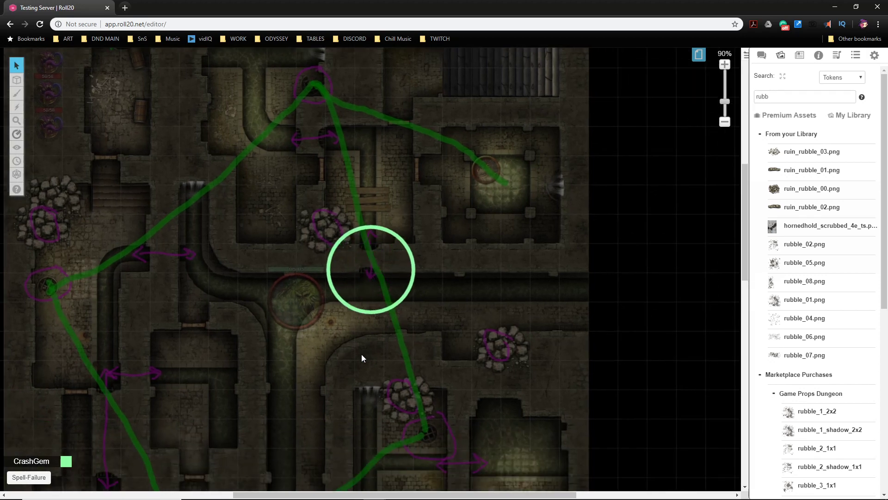
{"action": "left_click_drag", "start_coordinate": [276, 325], "coordinate": [447, 384]}
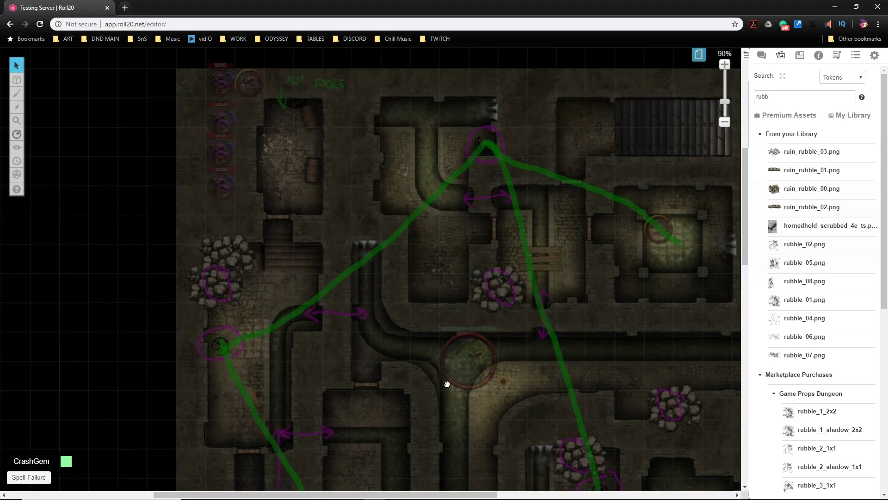
{"action": "left_click_drag", "start_coordinate": [259, 166], "coordinate": [379, 131]}
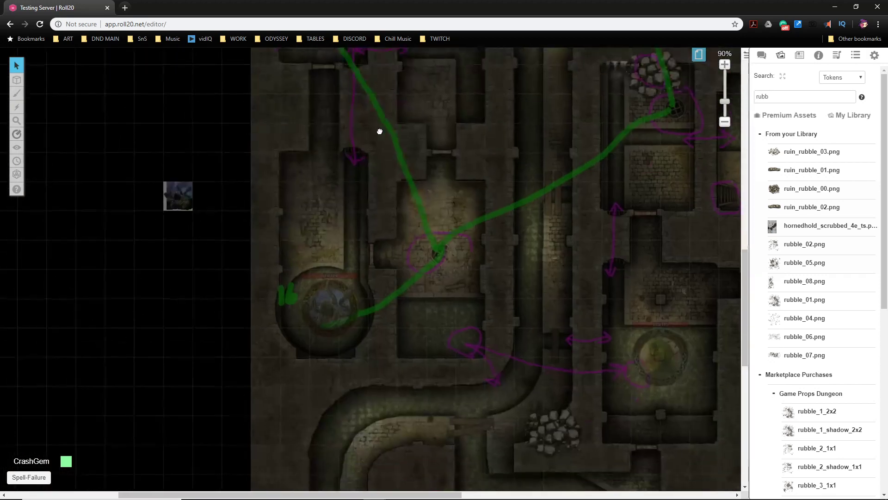
{"action": "left_click_drag", "start_coordinate": [487, 351], "coordinate": [321, 455]}
{"action": "left_click_drag", "start_coordinate": [361, 195], "coordinate": [449, 422]}
{"action": "scroll", "coordinate": [419, 279], "scroll_direction": "down", "scroll_amount": 5}
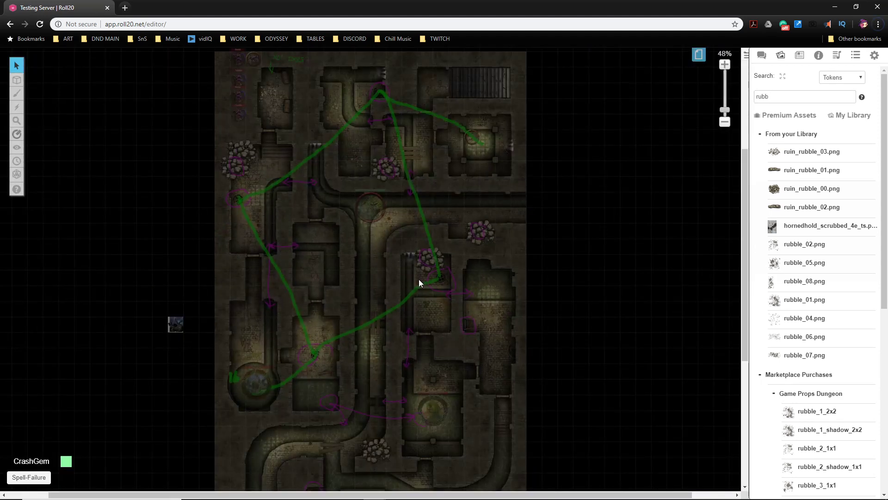
{"action": "scroll", "coordinate": [419, 279], "scroll_direction": "down", "scroll_amount": 3}
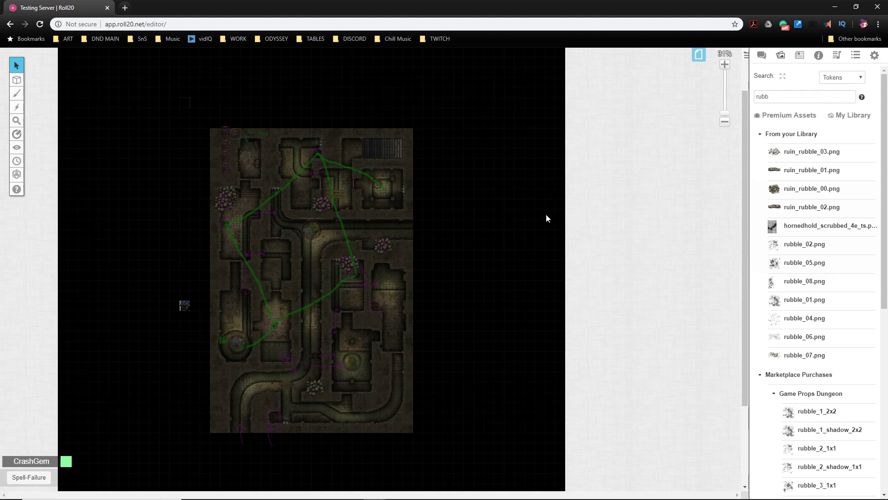
{"action": "scroll", "coordinate": [554, 237], "scroll_direction": "up", "scroll_amount": 3}
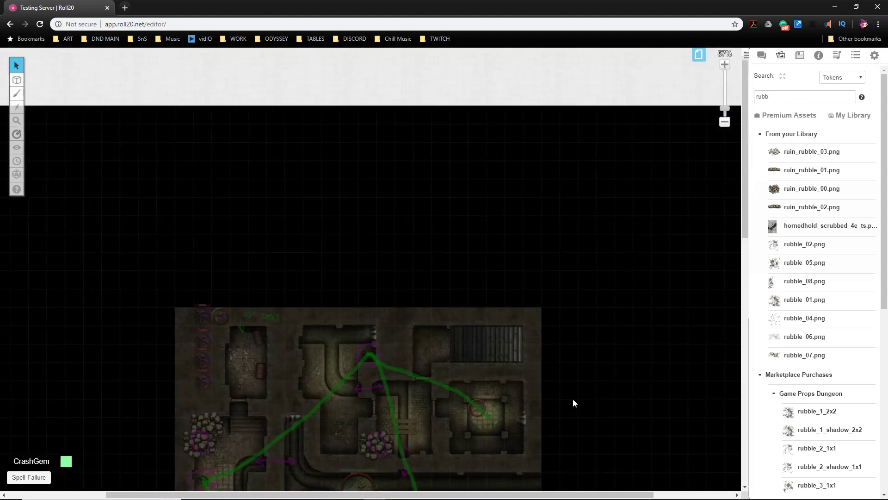
{"action": "scroll", "coordinate": [574, 407], "scroll_direction": "down", "scroll_amount": 3}
{"action": "scroll", "coordinate": [509, 347], "scroll_direction": "down", "scroll_amount": 5}
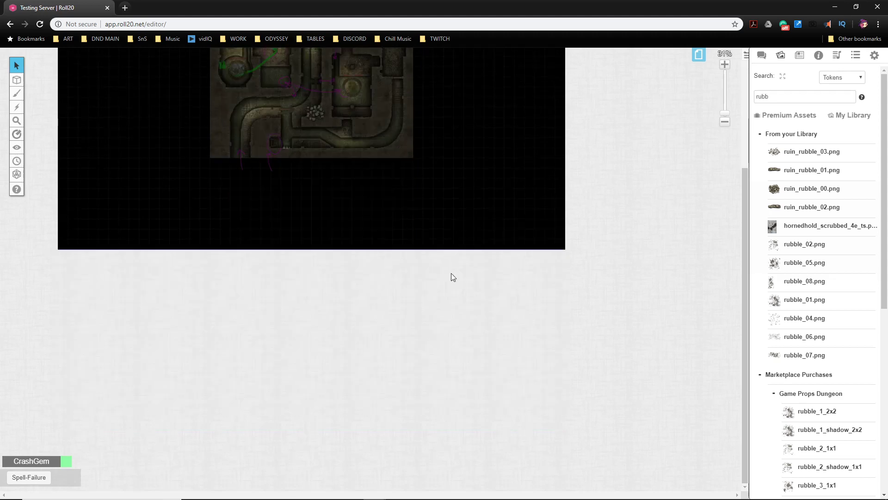
Examine the rooms, blocked ladders and secret routes across the sewer map for circled ladders still lacking rubble
{"action": "scroll", "coordinate": [466, 314], "scroll_direction": "up", "scroll_amount": 5}
{"action": "scroll", "coordinate": [466, 306], "scroll_direction": "up", "scroll_amount": 2}
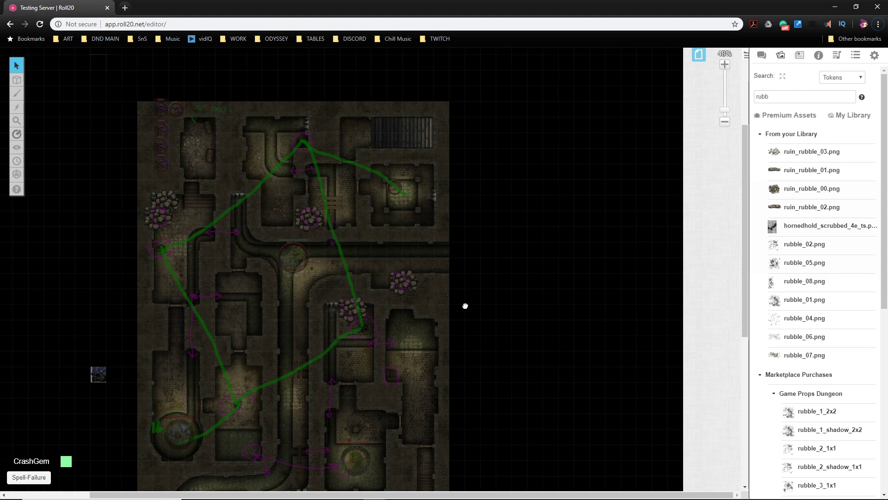
{"action": "left_click_drag", "start_coordinate": [465, 306], "coordinate": [398, 304]}
{"action": "scroll", "coordinate": [401, 282], "scroll_direction": "up", "scroll_amount": 3}
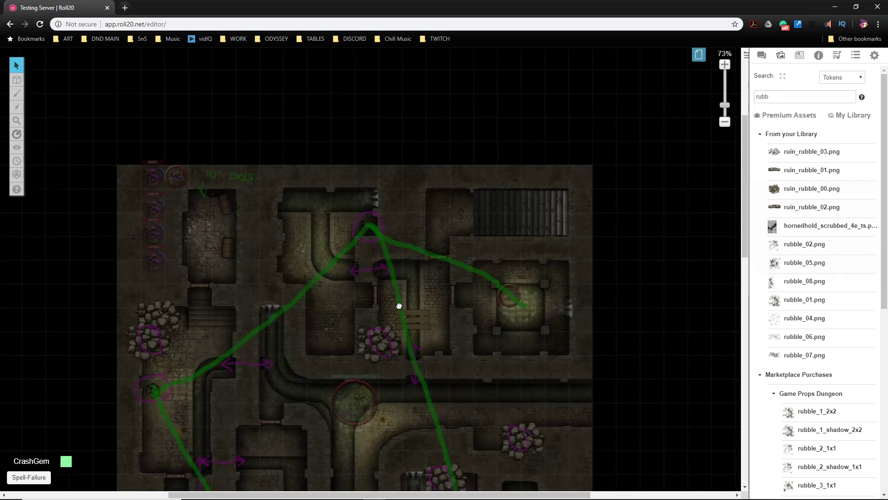
{"action": "scroll", "coordinate": [398, 304], "scroll_direction": "up", "scroll_amount": 2}
{"action": "left_click_drag", "start_coordinate": [508, 311], "coordinate": [447, 133]}
{"action": "left_click_drag", "start_coordinate": [466, 319], "coordinate": [500, 157]}
{"action": "left_click_drag", "start_coordinate": [474, 306], "coordinate": [506, 170]}
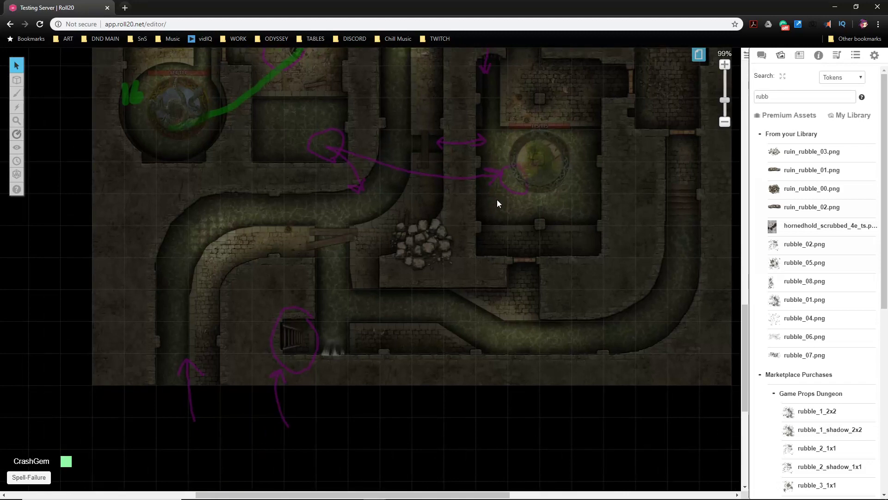
{"action": "left_click_drag", "start_coordinate": [532, 222], "coordinate": [340, 302]}
{"action": "left_click_drag", "start_coordinate": [424, 367], "coordinate": [396, 363]}
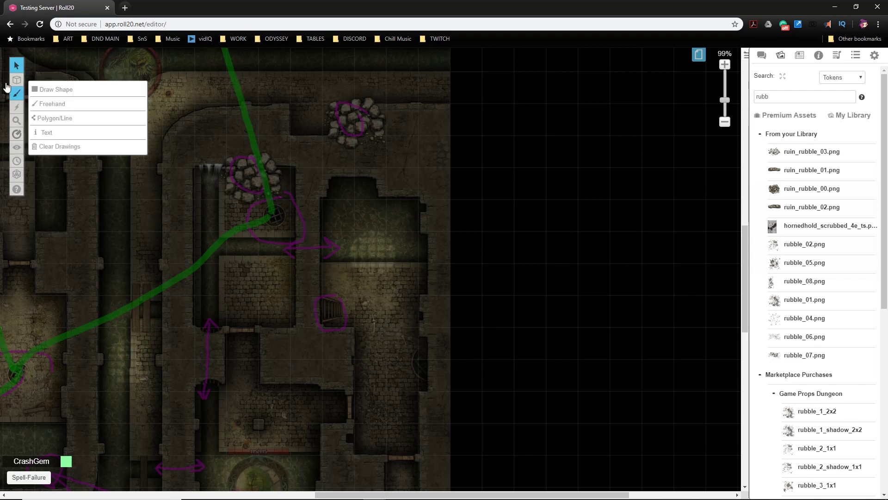
Switch to the Map & Background layer and paste a rubble pile over the circled ladder in the eastern room south of the pool
{"action": "left_click", "coordinate": [43, 79]}
{"action": "scroll", "coordinate": [363, 305], "scroll_direction": "up", "scroll_amount": 4}
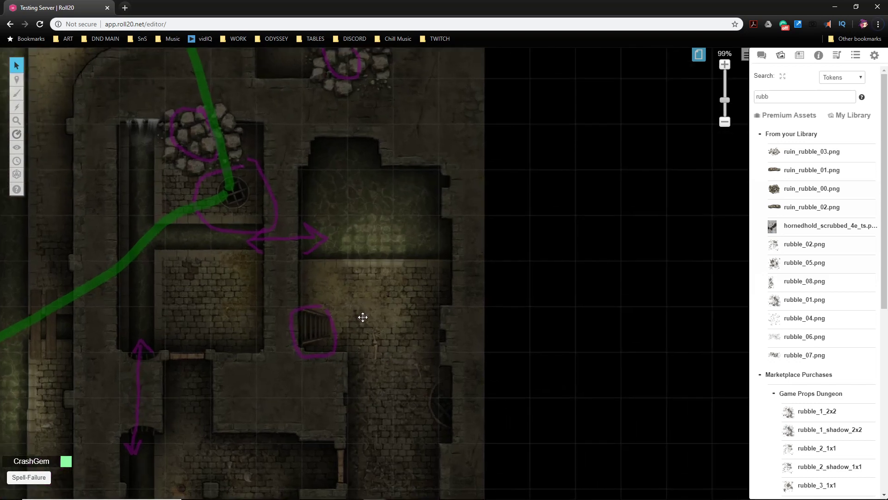
{"action": "left_click", "coordinate": [362, 335]}
{"action": "key", "text": "ctrl+v"}
{"action": "left_click_drag", "start_coordinate": [369, 335], "coordinate": [335, 338]}
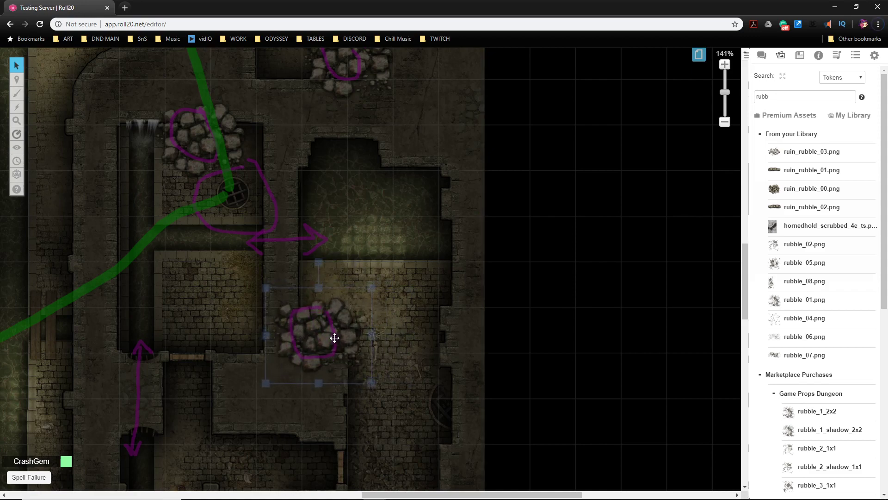
{"action": "left_click", "coordinate": [411, 325]}
On the GM layer, draw a green freehand line from the waterfall room's grate to the round opening in the eastern room's east wall
{"action": "scroll", "coordinate": [442, 340], "scroll_direction": "down", "scroll_amount": 3}
{"action": "left_click_drag", "start_coordinate": [448, 310], "coordinate": [435, 331]}
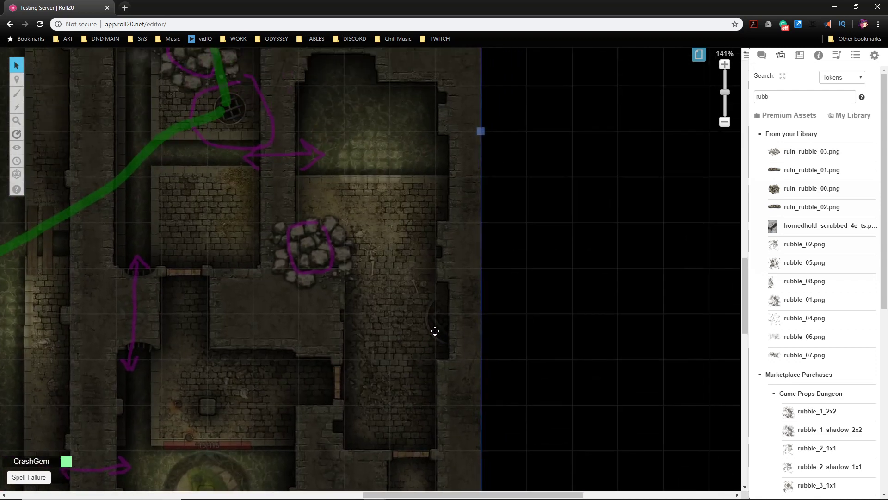
{"action": "mouse_move", "coordinate": [17, 81]}
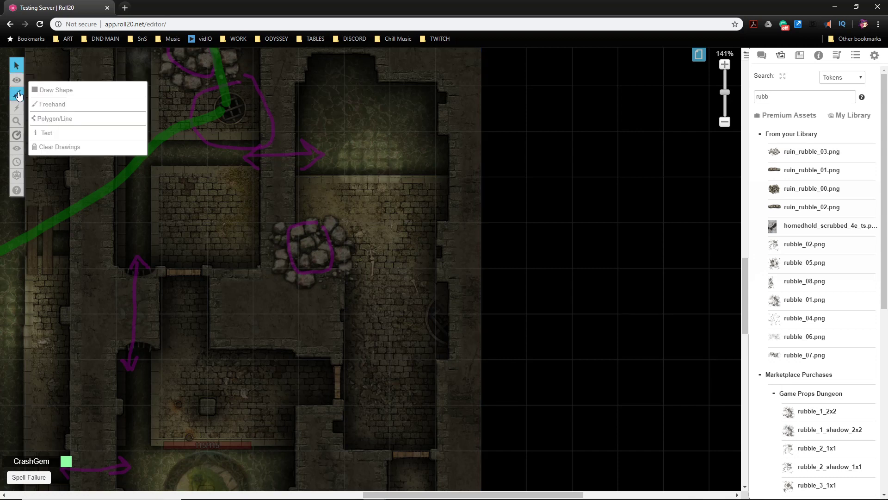
{"action": "left_click", "coordinate": [65, 91]}
{"action": "mouse_move", "coordinate": [224, 111]}
{"action": "left_mouse_down"}
{"action": "mouse_move", "coordinate": [341, 210]}
{"action": "mouse_move", "coordinate": [440, 326]}
{"action": "left_mouse_up"}
{"action": "scroll", "coordinate": [365, 295], "scroll_direction": "down", "scroll_amount": 5}
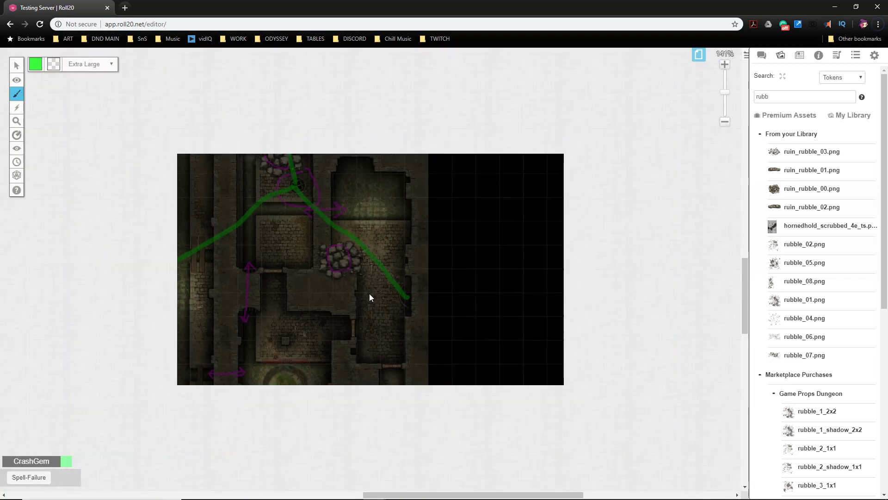
{"action": "scroll", "coordinate": [506, 263], "scroll_direction": "up", "scroll_amount": 3}
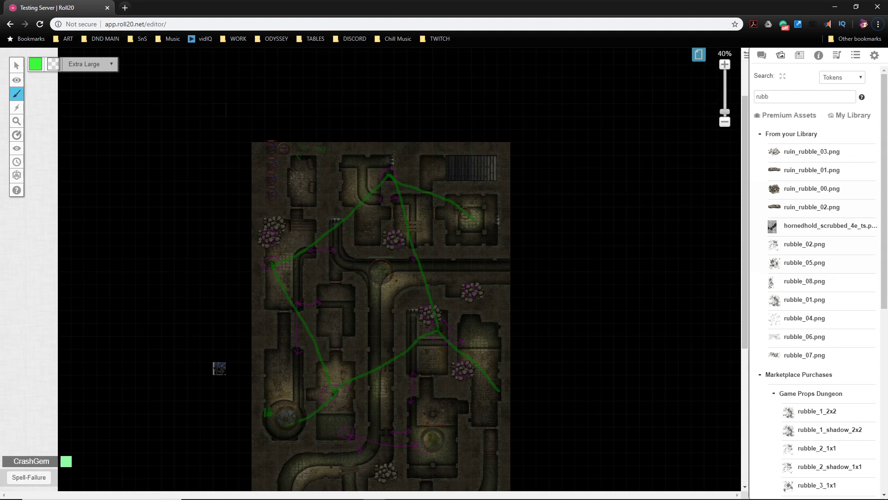
{"action": "key", "text": "alt+Tab"}
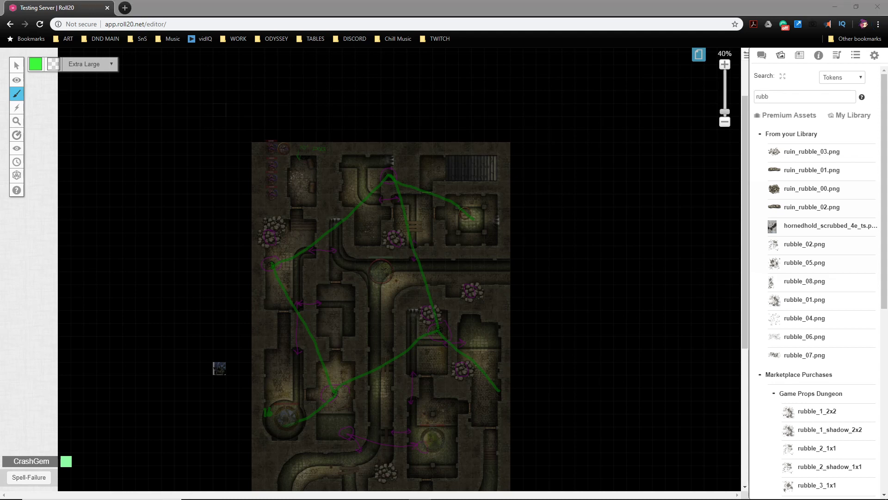